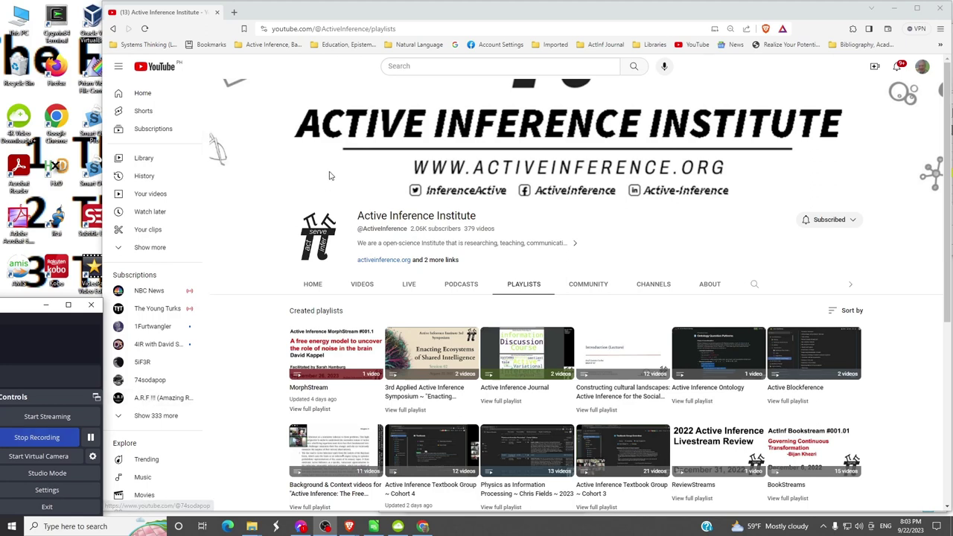
- Reload the channel page and show its playlists
left_click(446, 29)
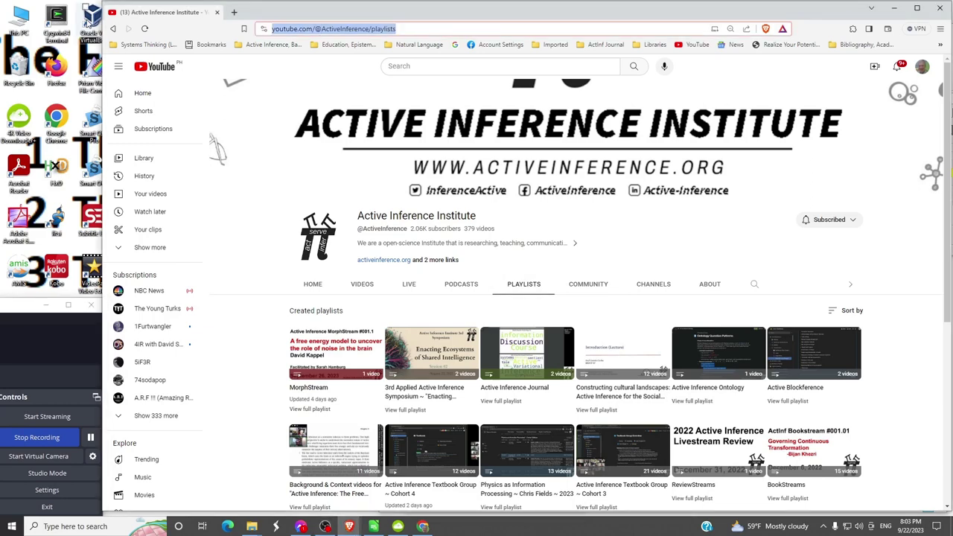
key("Return")
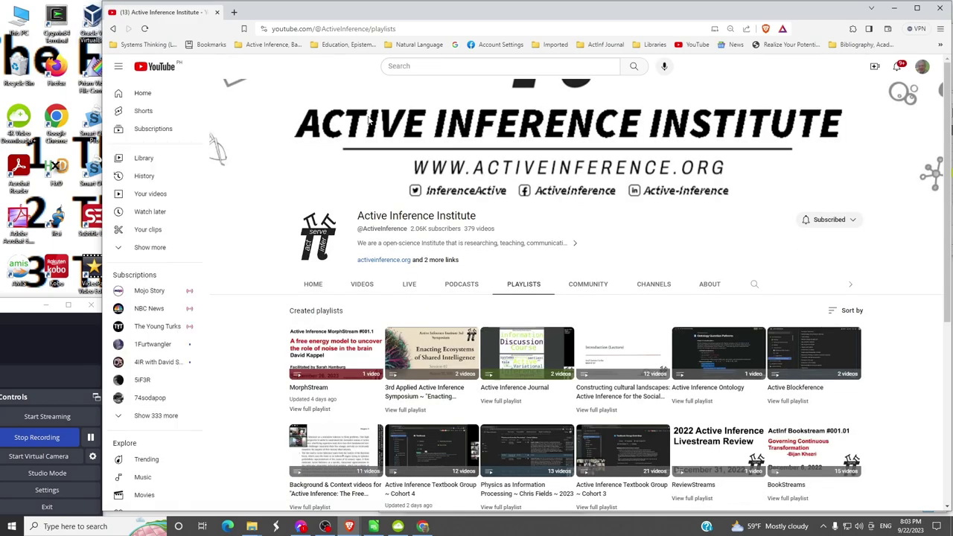
left_click(516, 289)
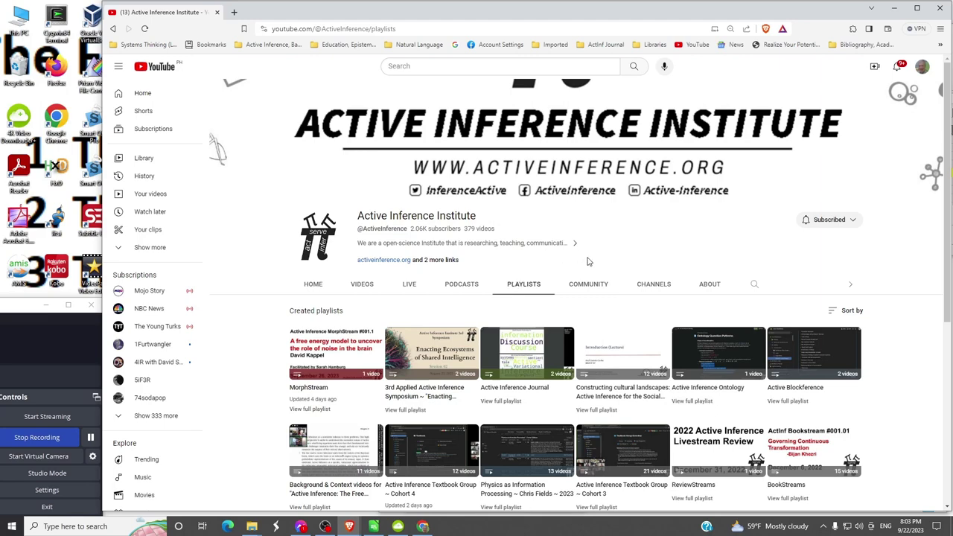
- Pause the introduction lecture and load playlist item 8, the Norms lecture, paused at 0:02
mouse_move(624, 350)
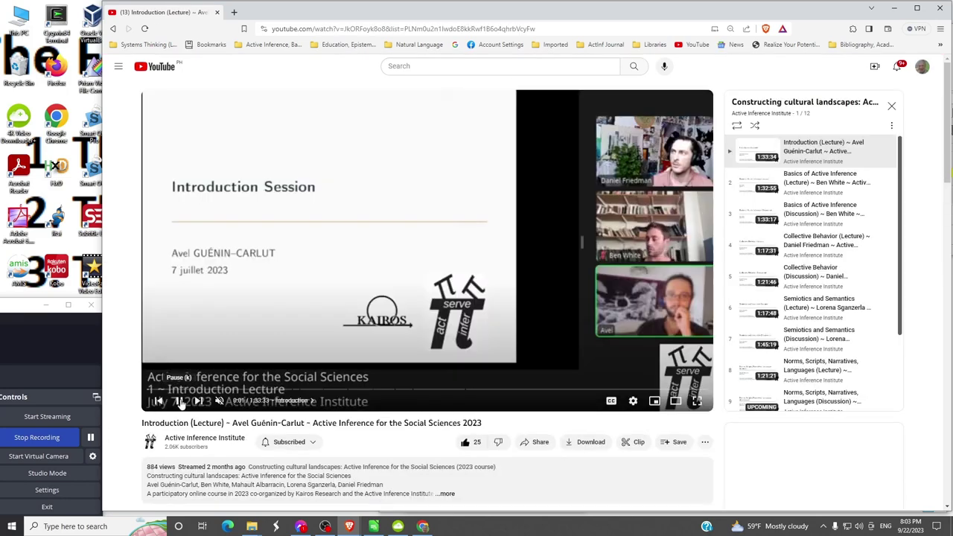
left_click(392, 278)
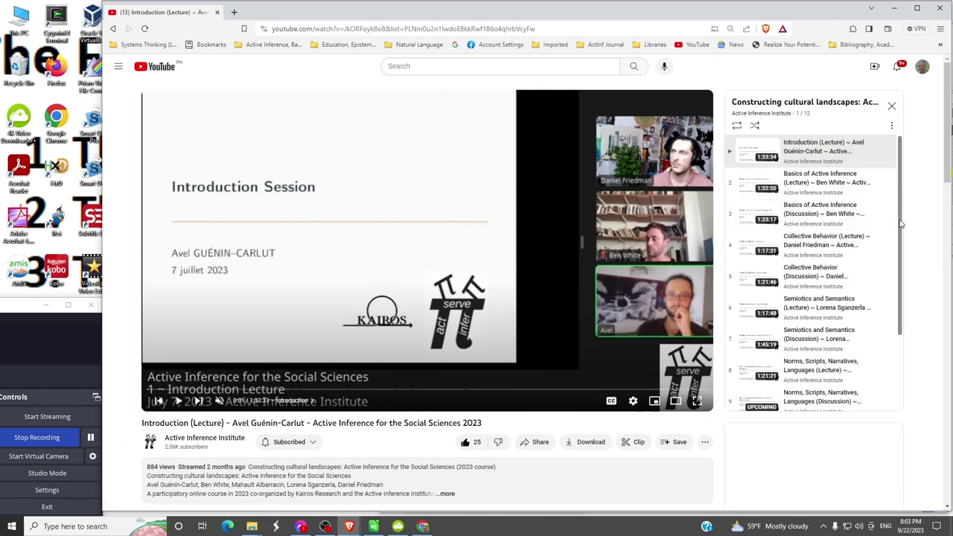
scroll(896, 243, "down", 1)
scroll(896, 246, "down", 3)
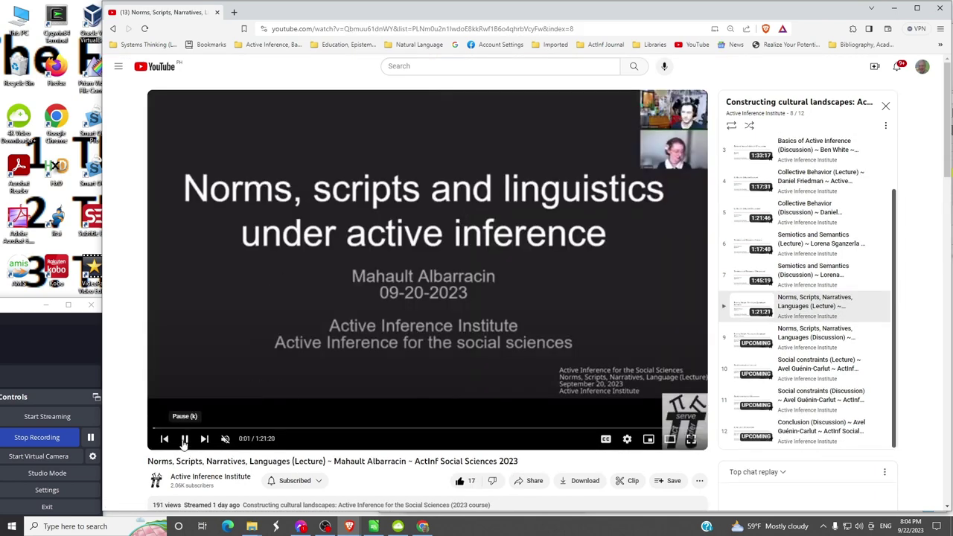
left_click(185, 440)
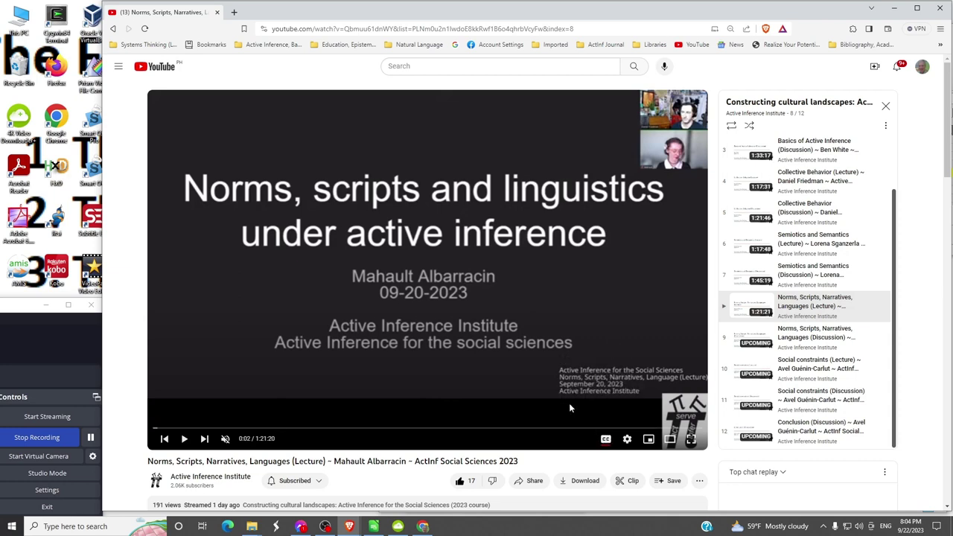
- Turn on captions and briefly play the lecture with sound
key("c")
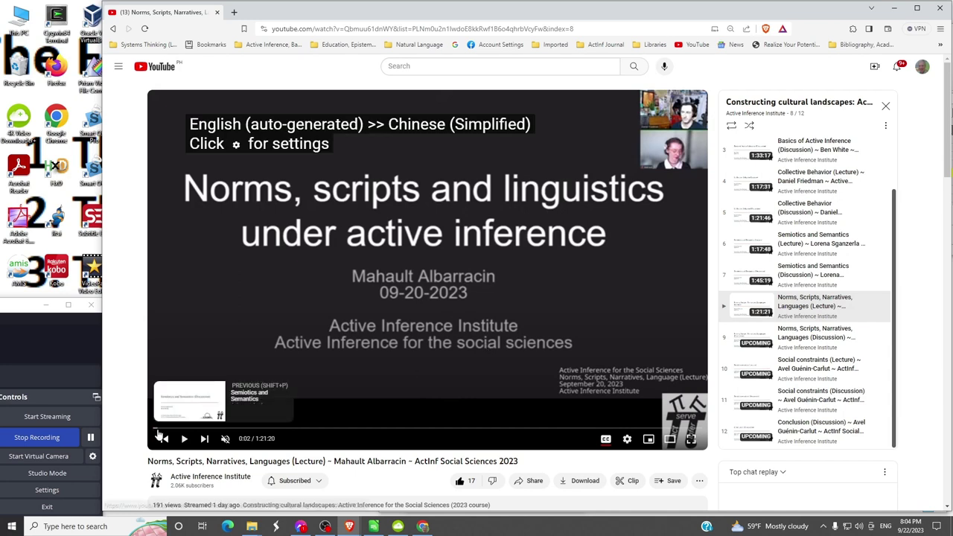
left_click(184, 439)
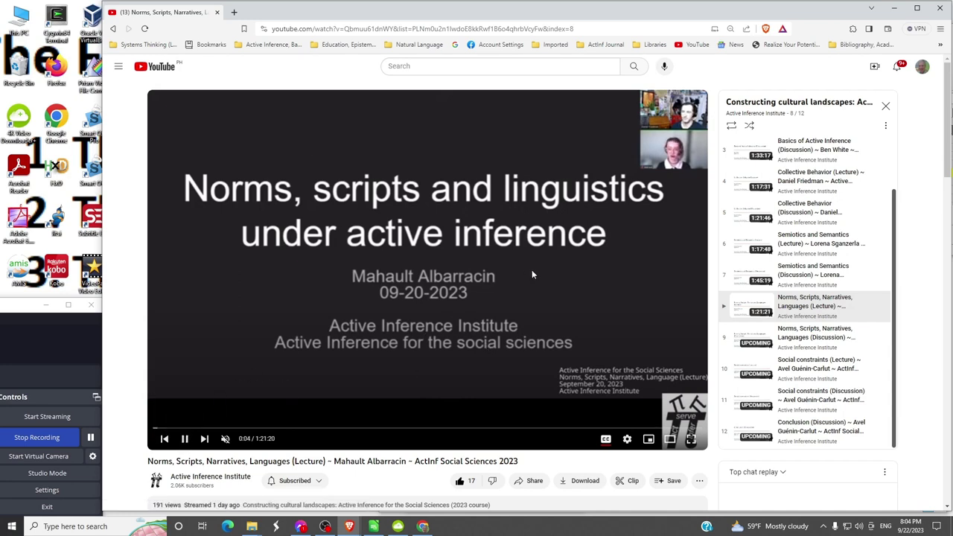
left_click(225, 440)
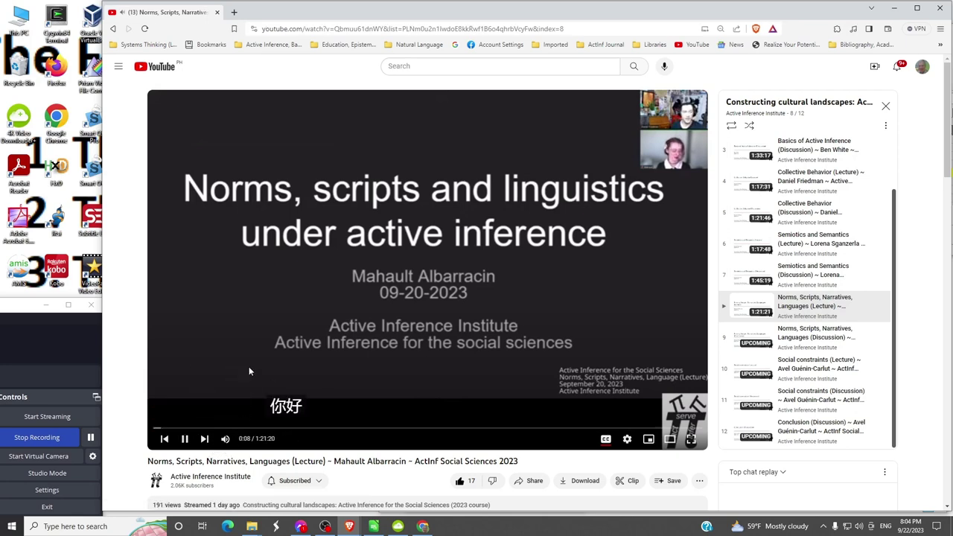
left_click(187, 440)
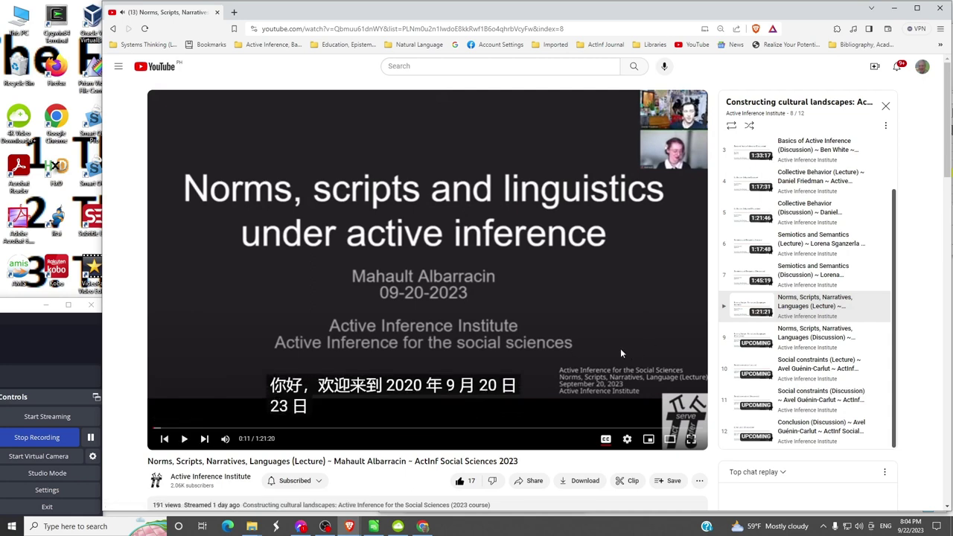
- Switch the auto-translated subtitles from Chinese (Simplified) to Dutch
left_click(627, 440)
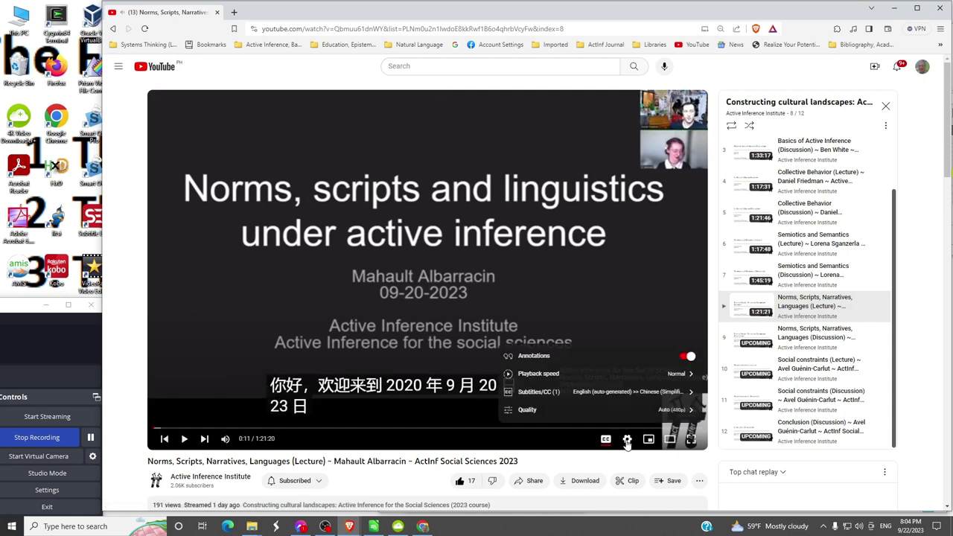
left_click(601, 397)
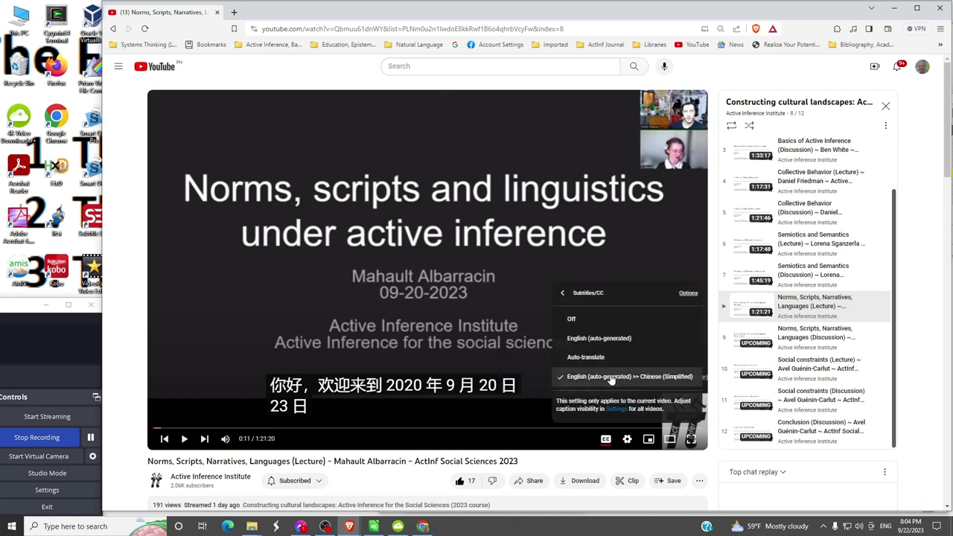
left_click(594, 359)
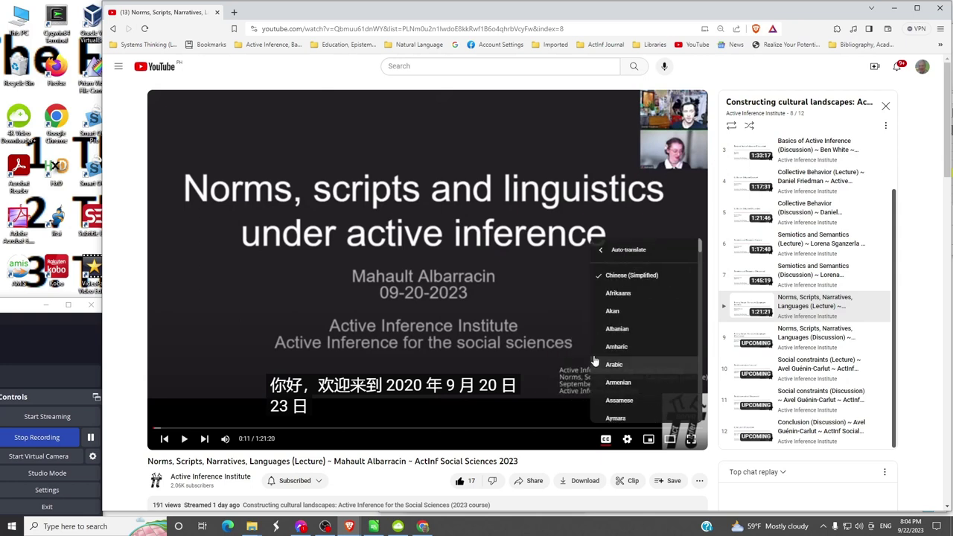
scroll(649, 341, "down", 2)
scroll(652, 339, "down", 2)
scroll(652, 340, "down", 2)
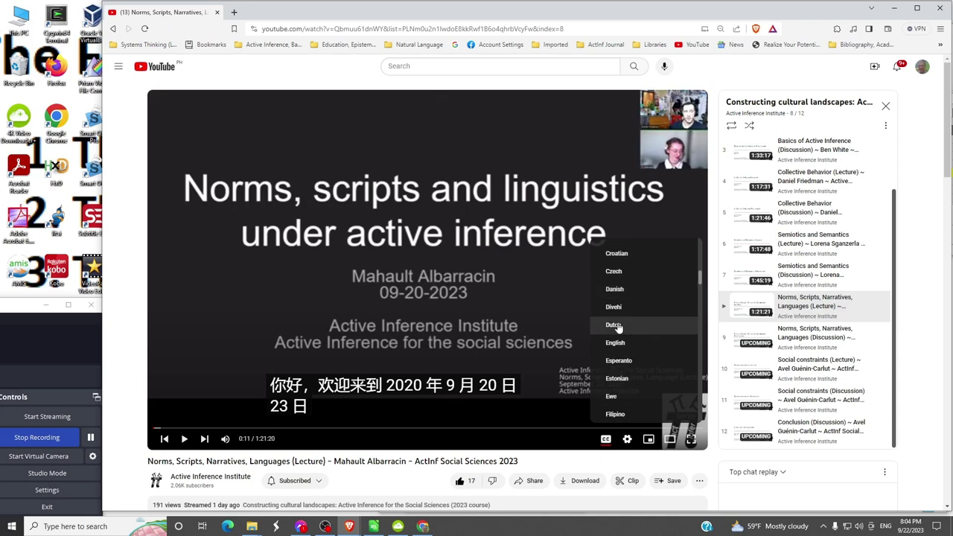
left_click(617, 327)
- Play briefly with Dutch subtitles, then pause and mute the lecture at 0:13
left_click(184, 439)
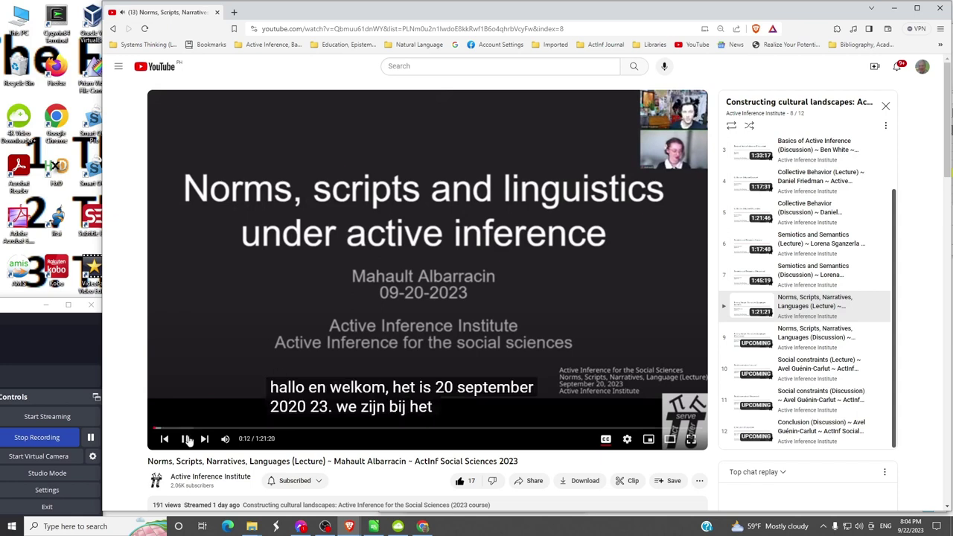
left_click(184, 440)
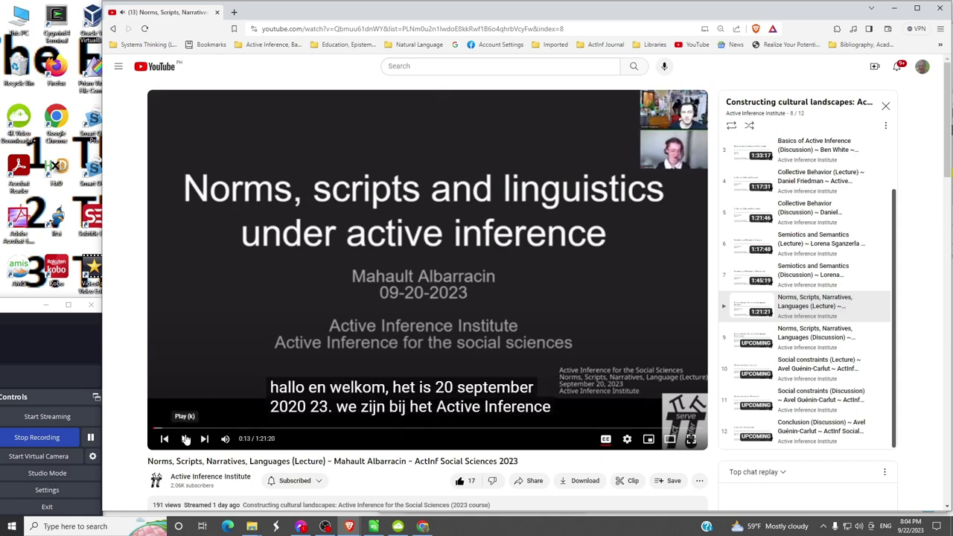
left_click(224, 439)
left_click(597, 29)
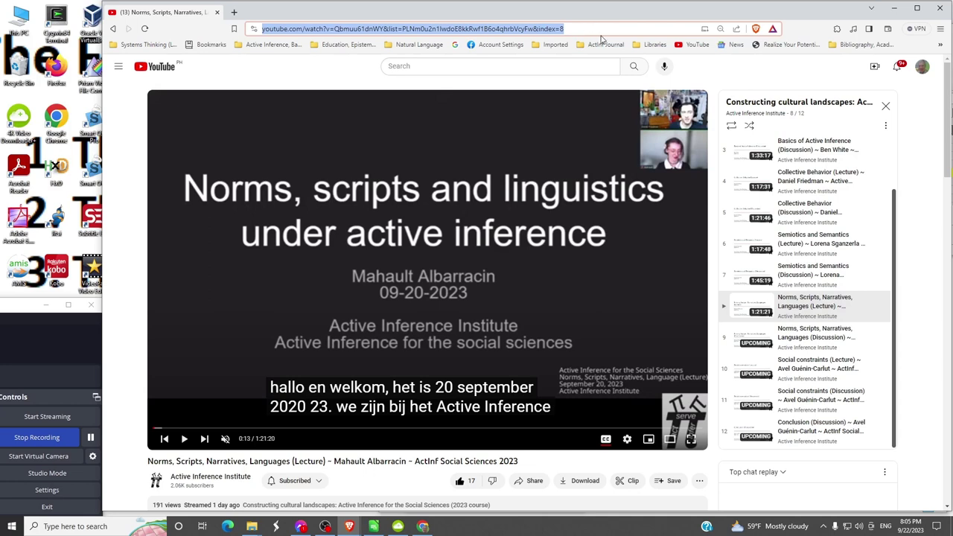
- Remove '&list=…&index=8' from the address, reload, and select video ID Qbmuu61dnWY
left_click(592, 29)
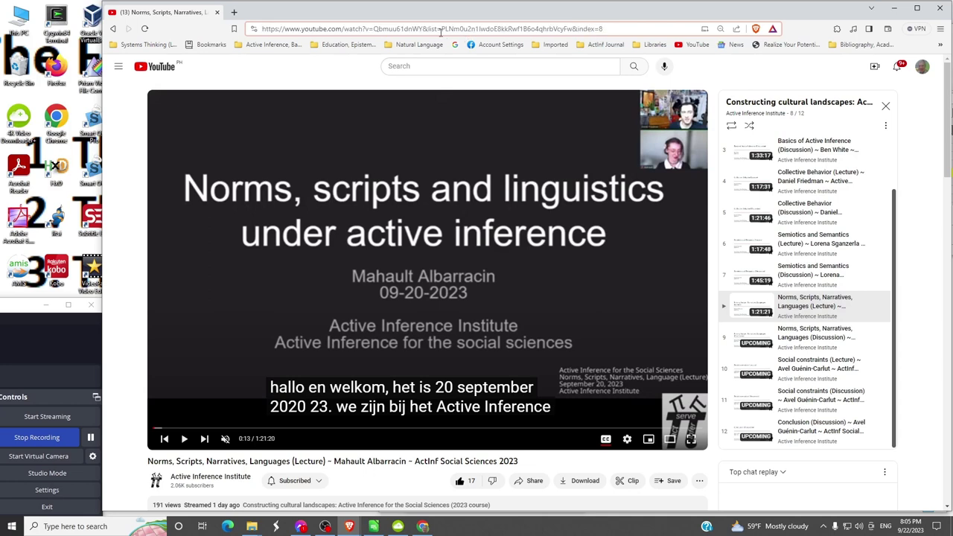
left_click_drag(424, 29, 639, 26)
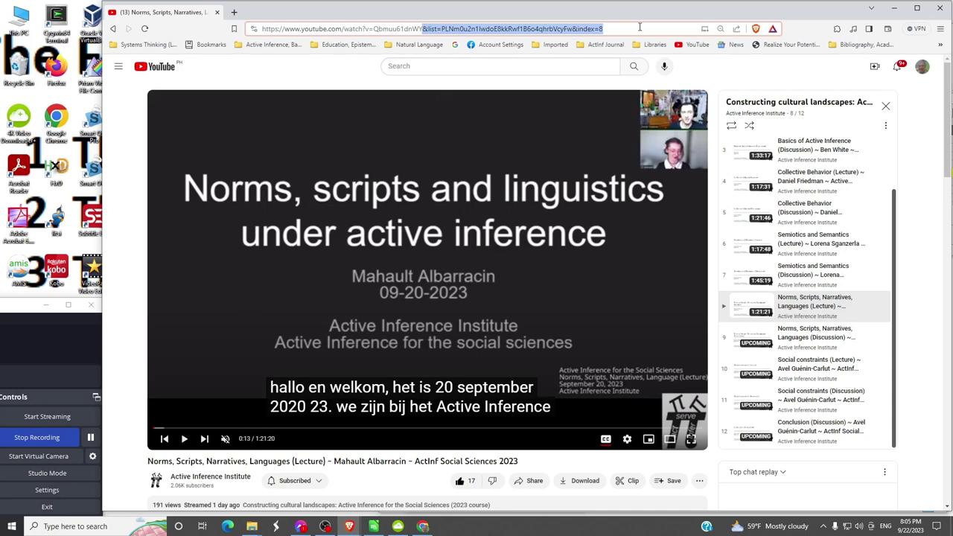
key("BackSpace")
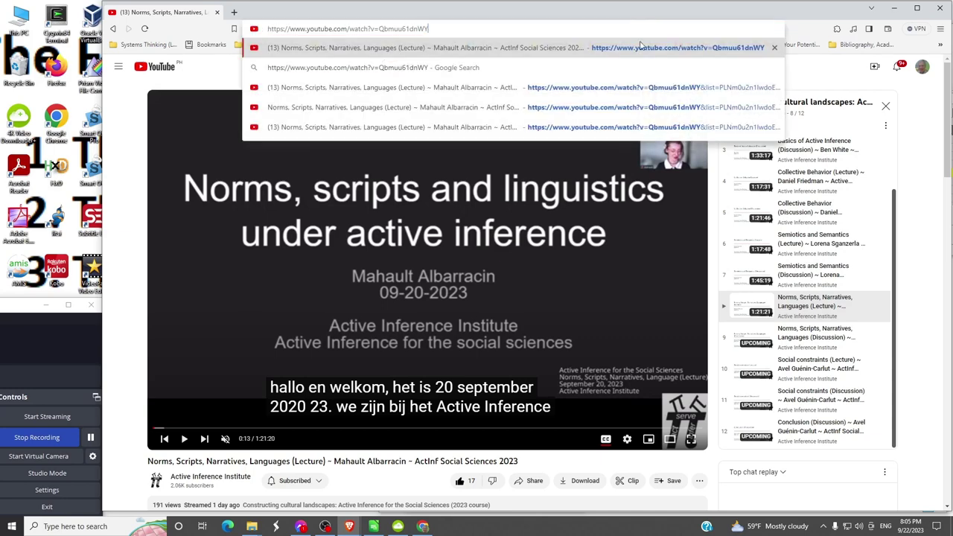
key("ctrl+a")
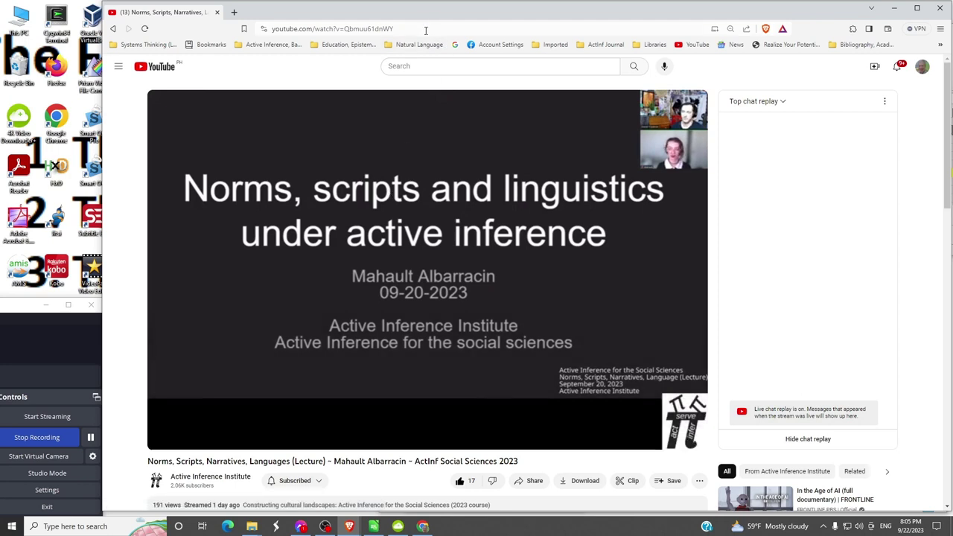
left_click_drag(418, 30, 345, 30)
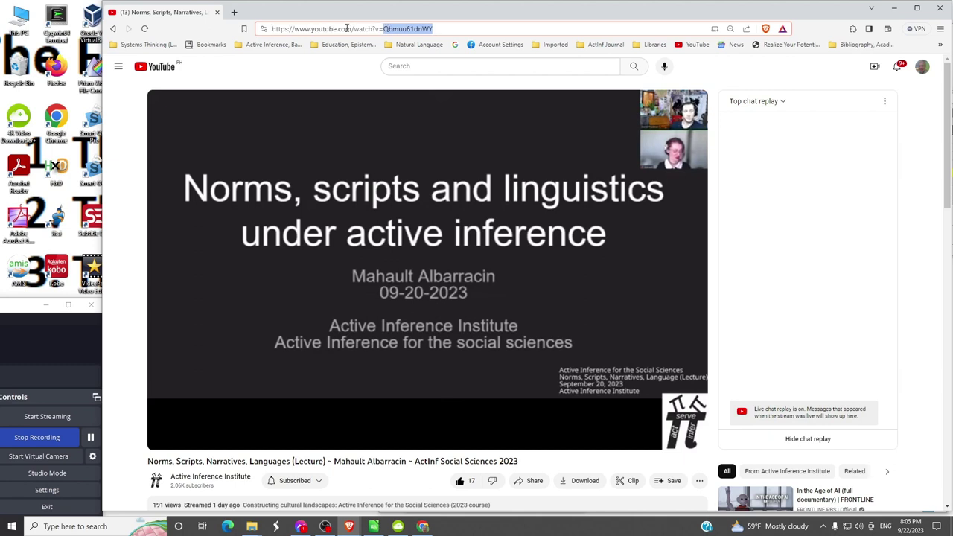
- Put video ID Qbmuu61dnWY into the ID cell of the CCL2023-08 row in Calc
key("alt+Tab")
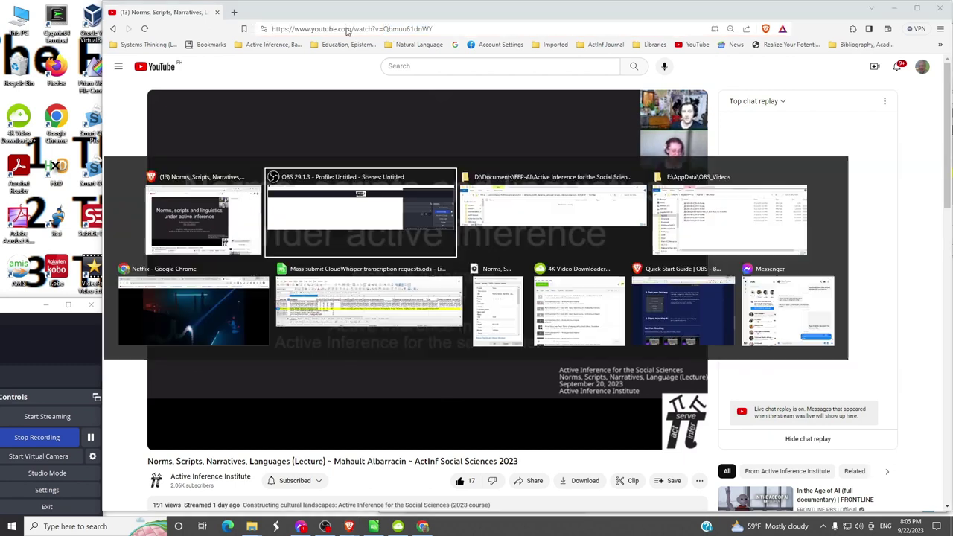
key("alt+Tab")
key("alt+Tab")
key("alt+Tab")
key("alt+Tab")
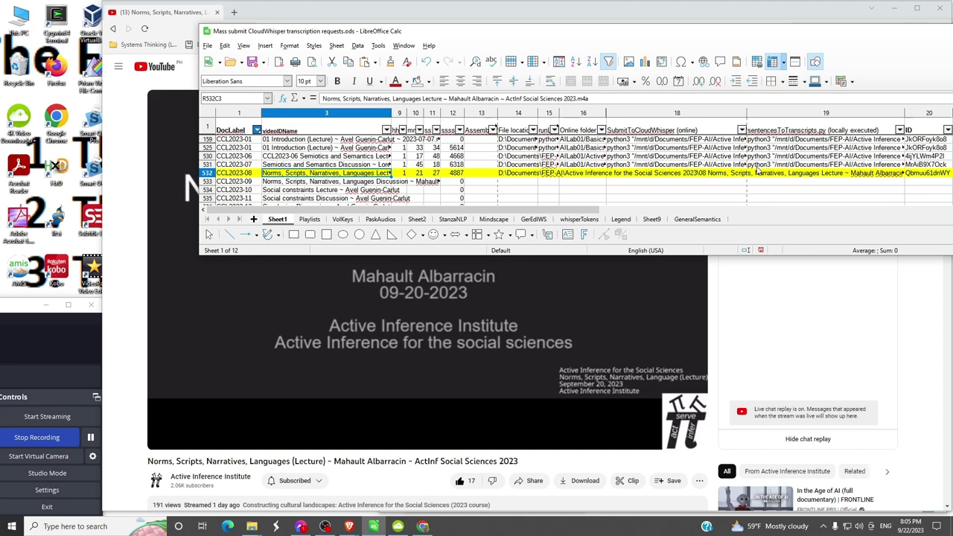
left_click(922, 174)
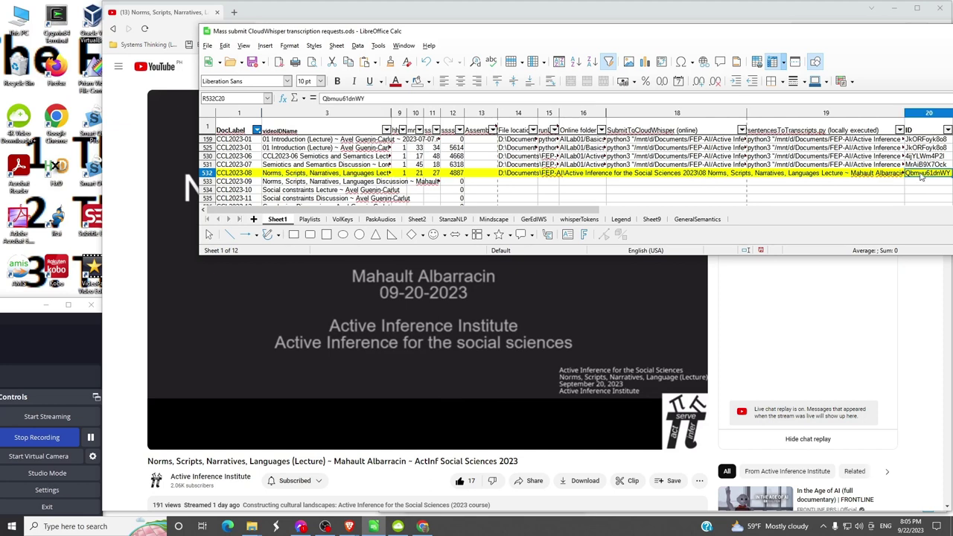
key("Delete")
key("ctrl+z")
key("Return")
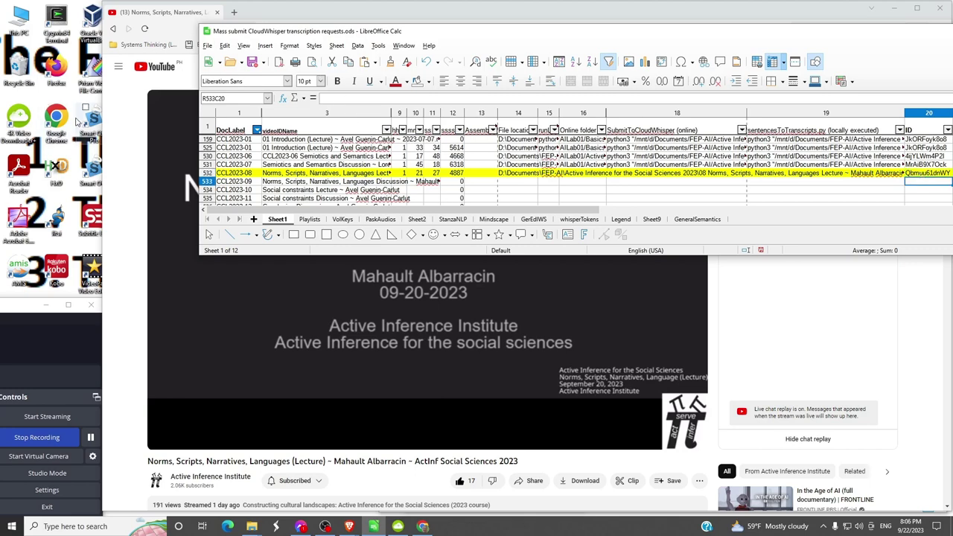
- Pause the YouTube lecture and bring 4K Video Downloader+ to the front
left_click(116, 135)
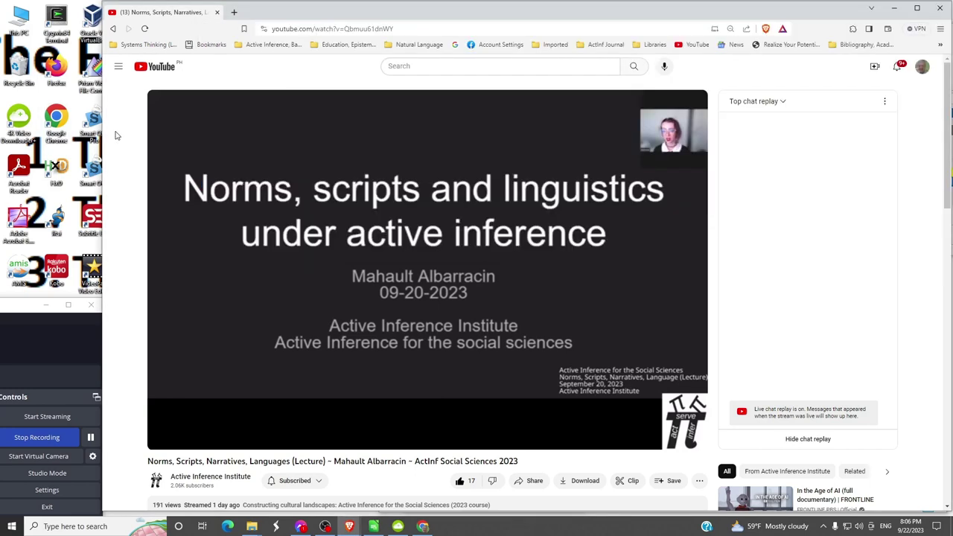
key("ctrl+l")
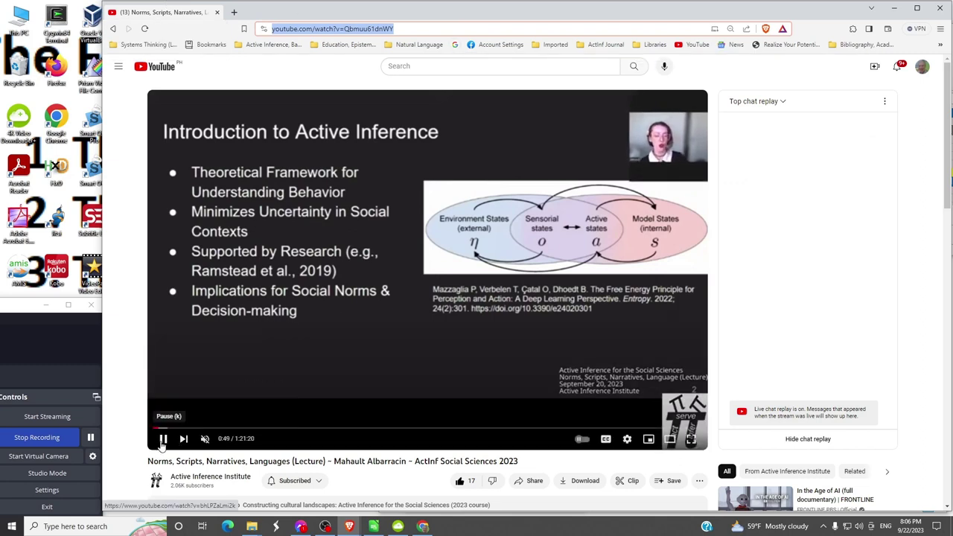
left_click(163, 439)
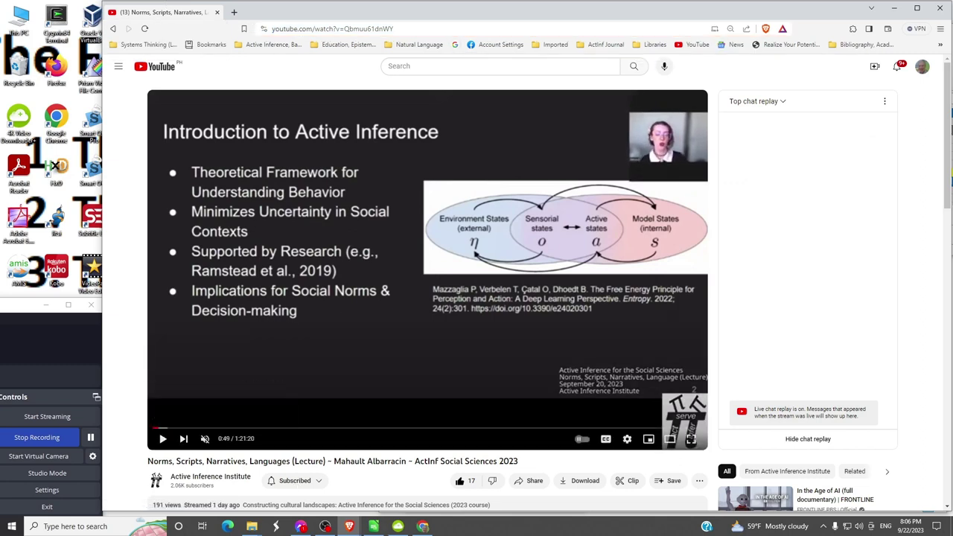
mouse_move(398, 525)
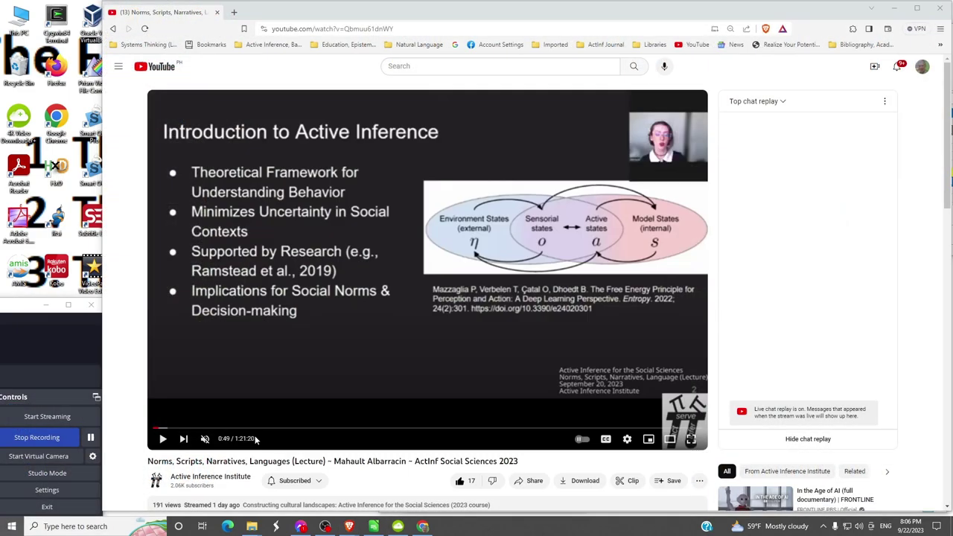
key("super")
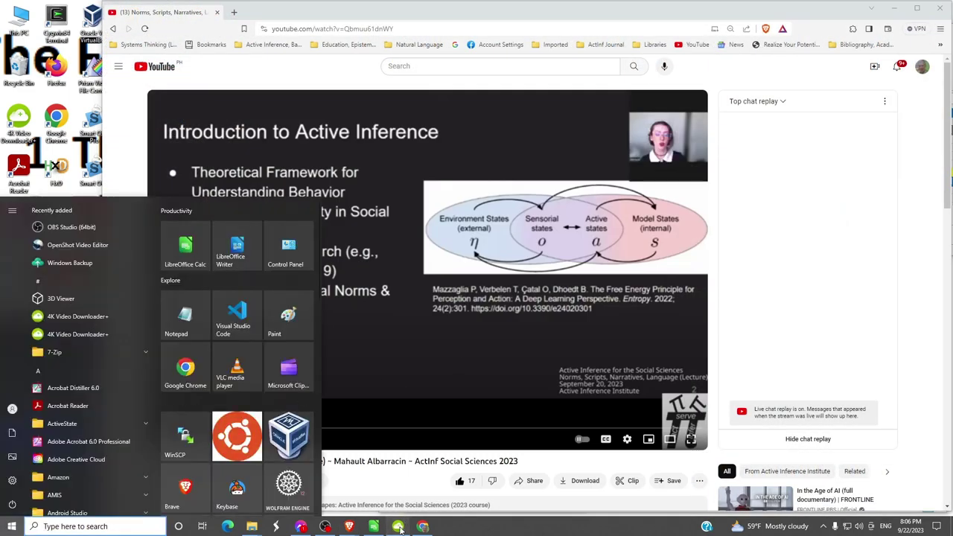
left_click(397, 526)
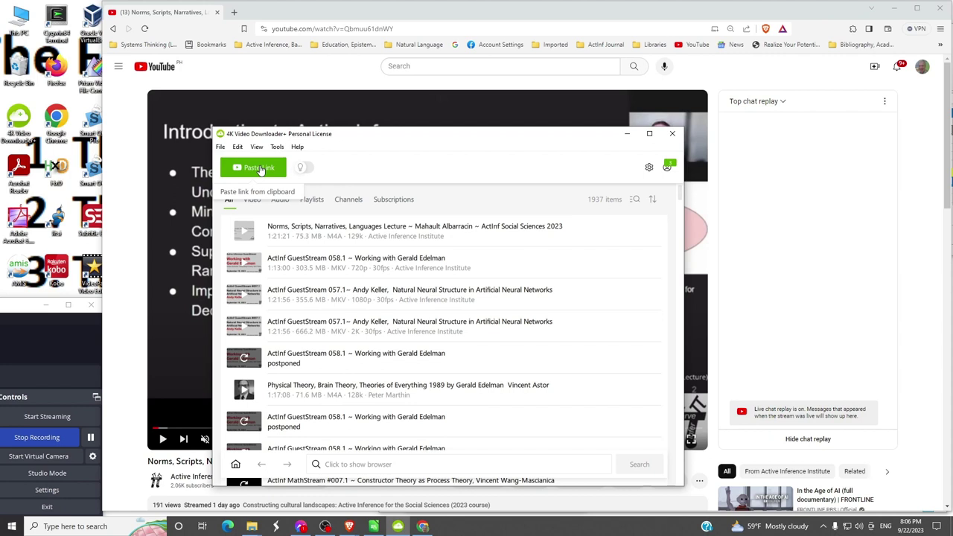
- Paste the lecture's link into 4K Video Downloader+
left_click(259, 169)
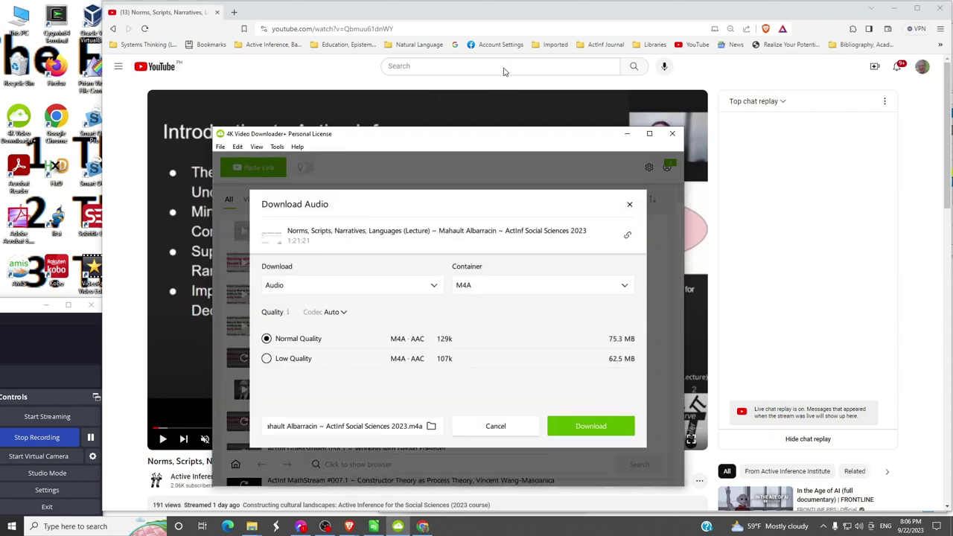
left_click_drag(446, 20, 556, 43)
left_click(500, 47)
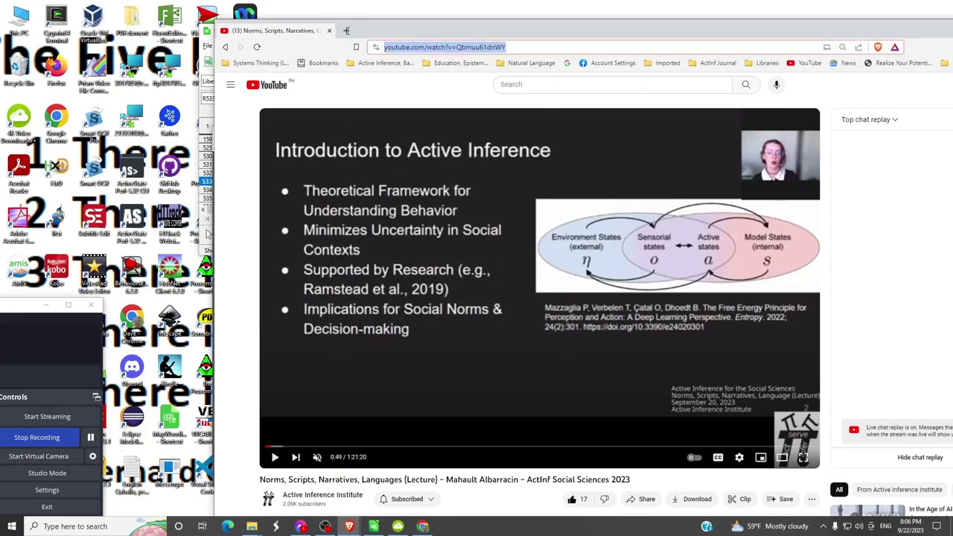
key("alt+Tab")
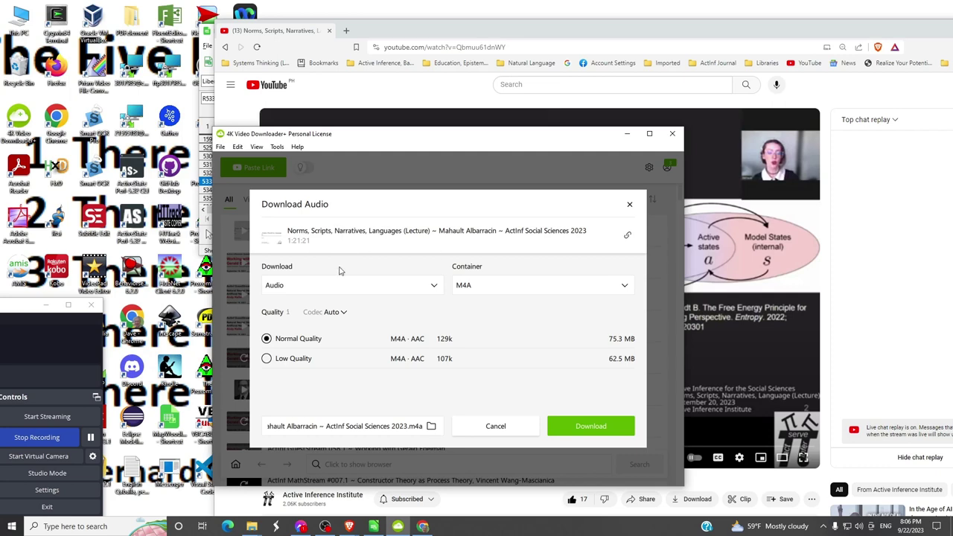
- Keep Audio as the download type and M4A as the container
left_click(435, 287)
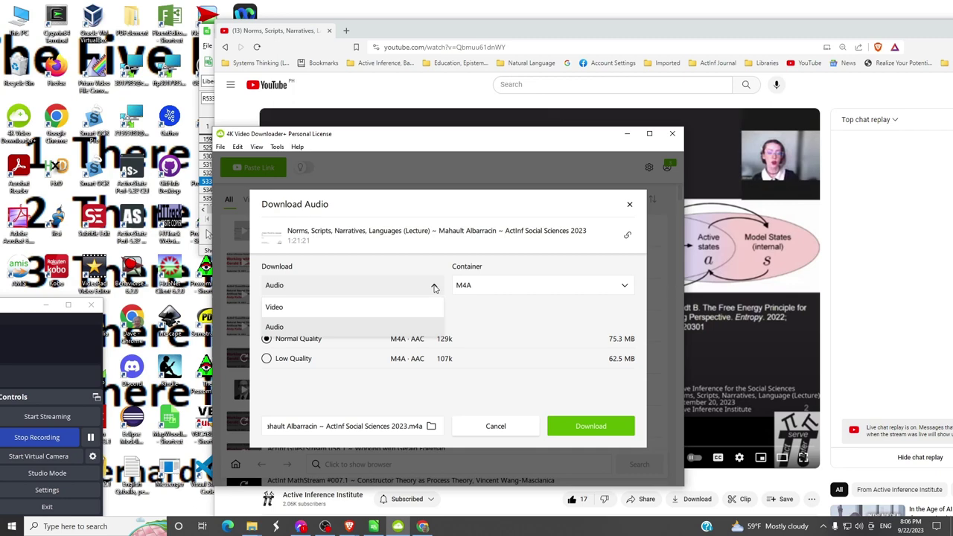
left_click(435, 288)
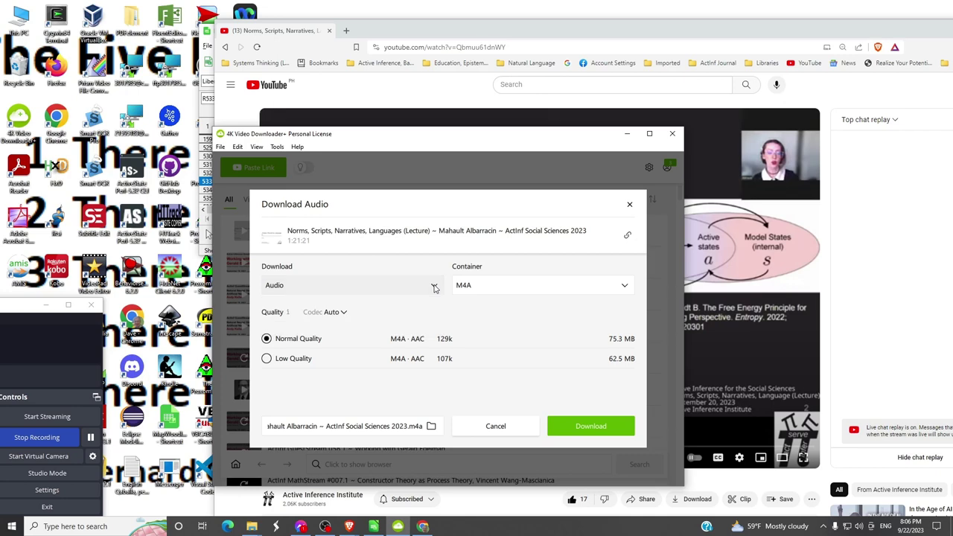
left_click(625, 287)
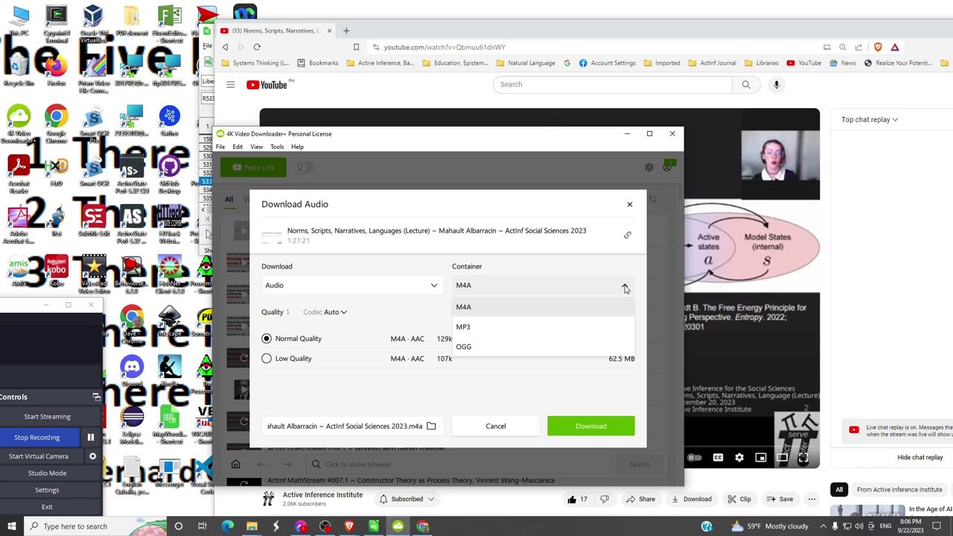
left_click(469, 307)
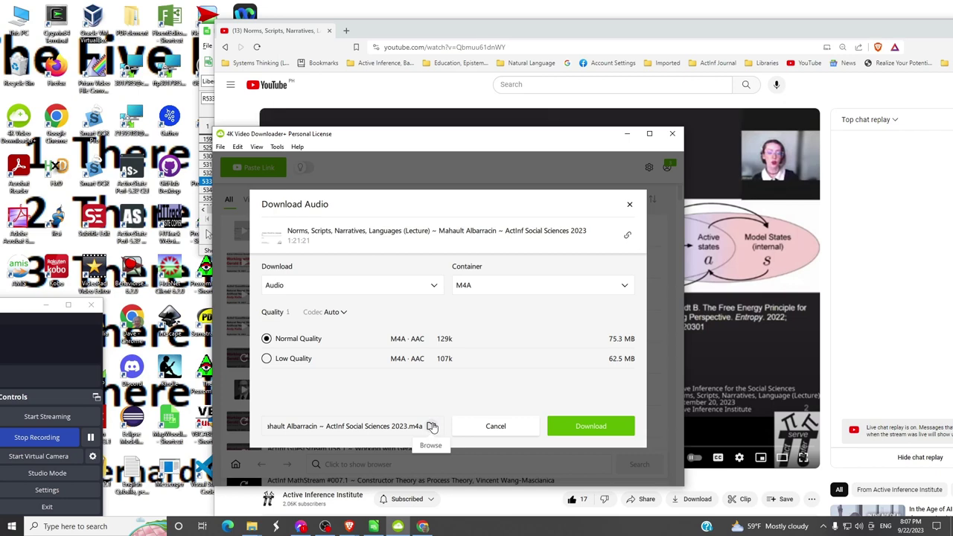
- Choose the 08 Norms lecture's YouTube folder on D: as the save location
left_click(432, 427)
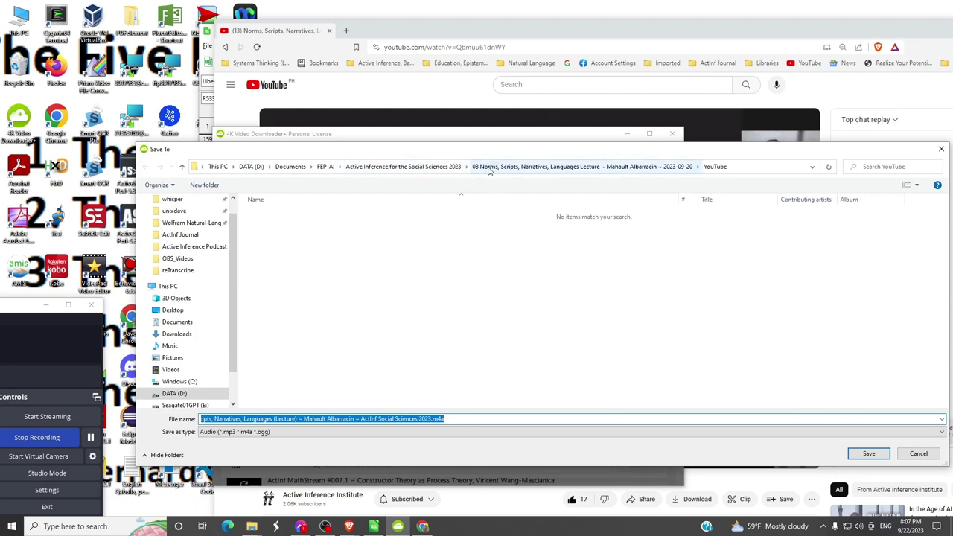
left_click(749, 170)
left_click(641, 167)
key("shift+Left")
key("shift+Left")
key("shift+Left")
key("shift+Left")
key("shift+Left")
key("shift+Left")
key("shift+Left")
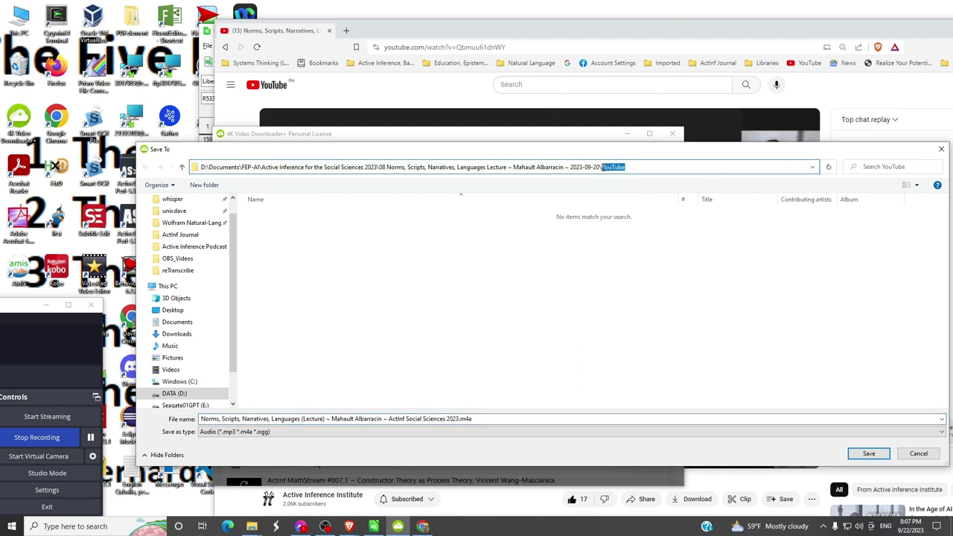
left_click(661, 168)
- Remove the parentheses around Lecture in the file name and confirm the save
left_click(500, 418)
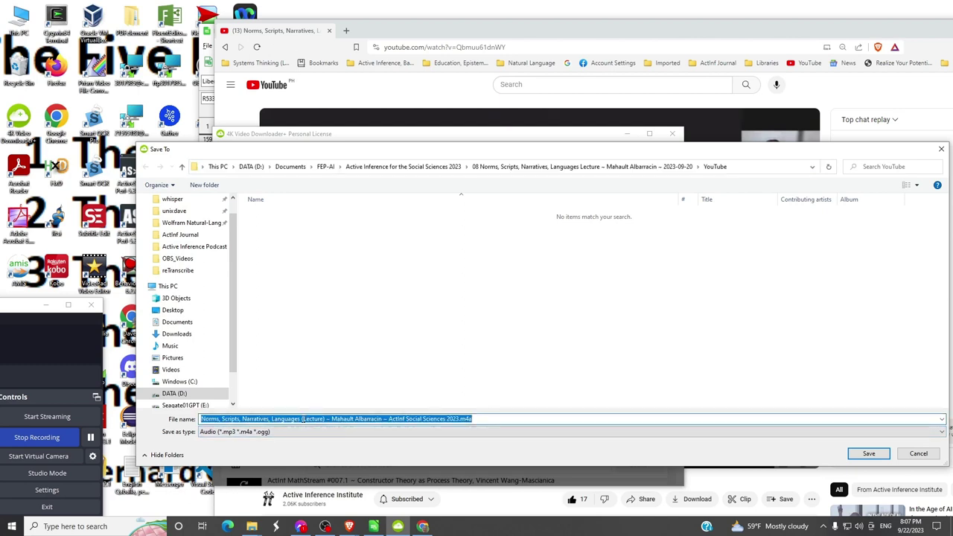
left_click(301, 419)
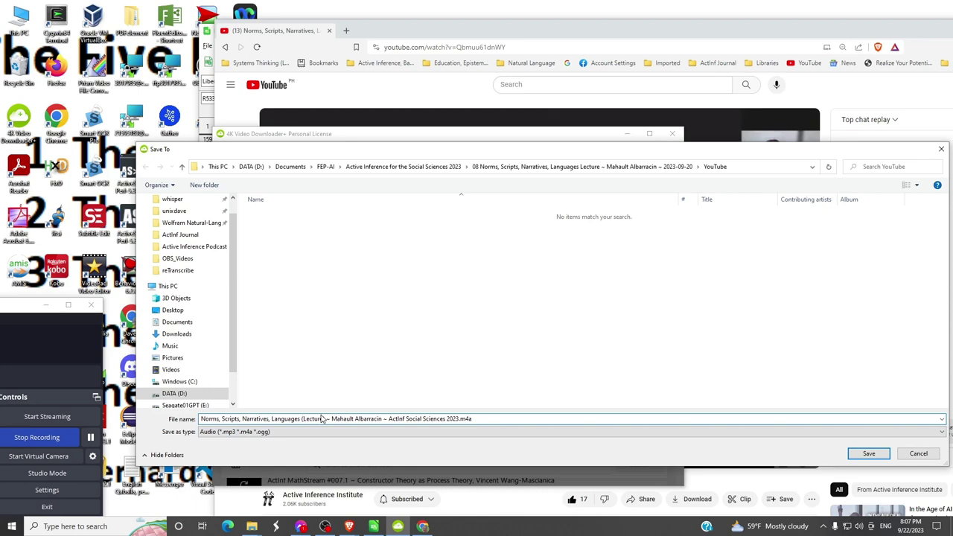
key("BackSpace")
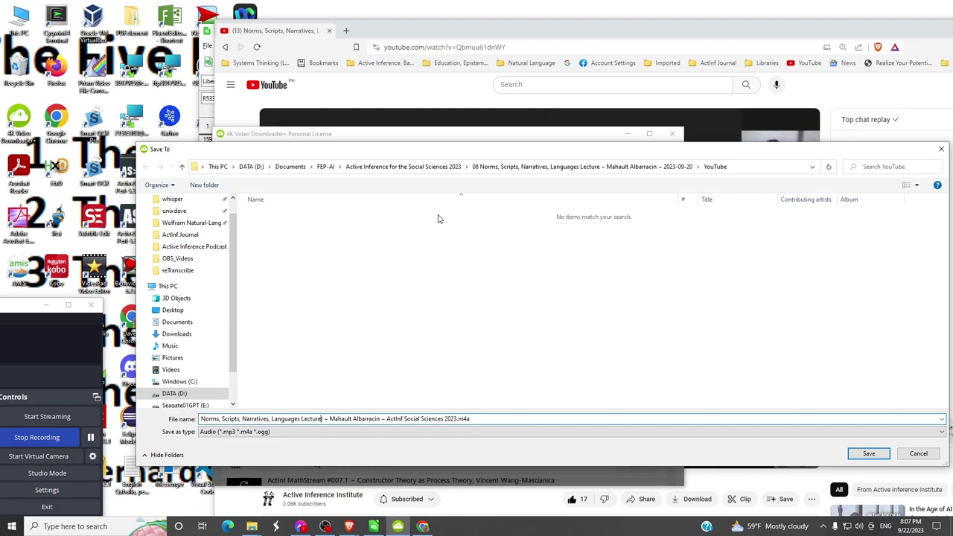
key("BackSpace")
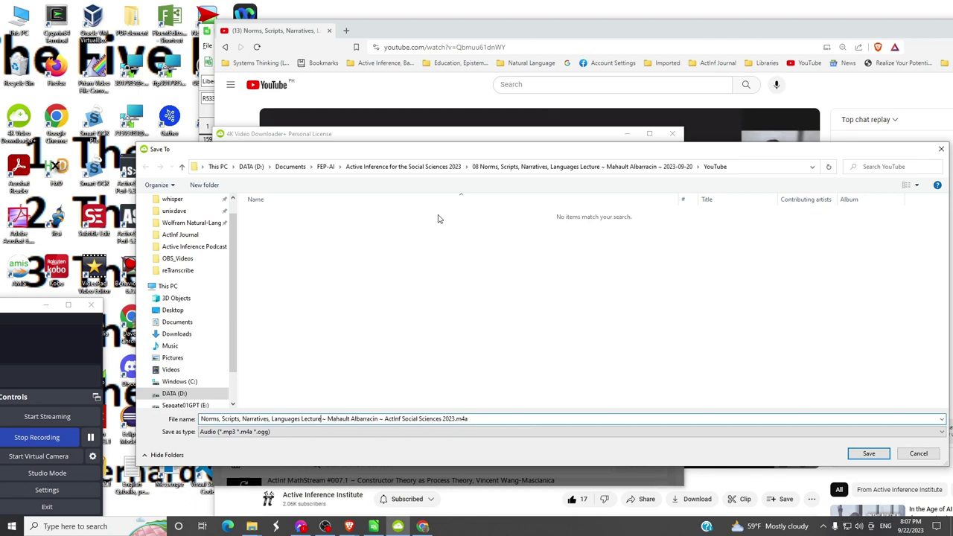
key("super")
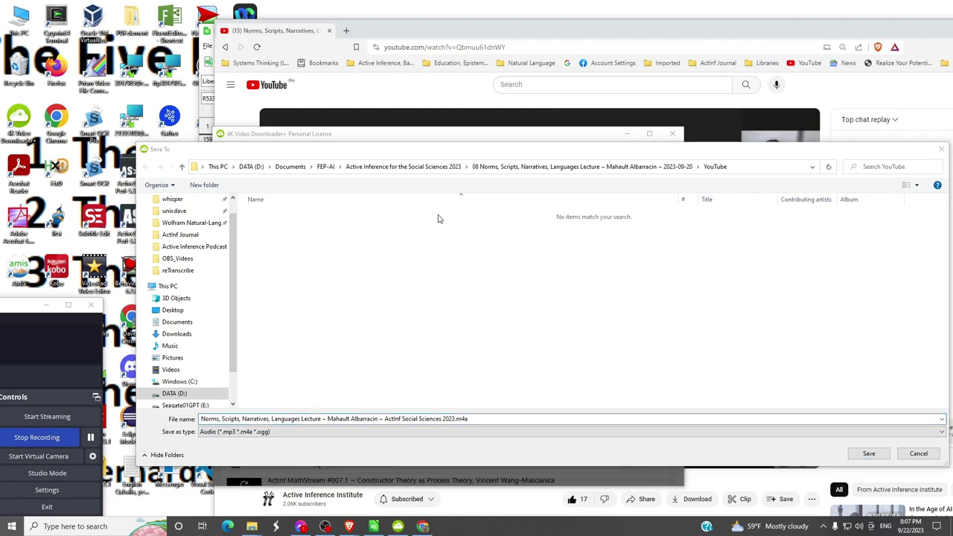
left_click(555, 418)
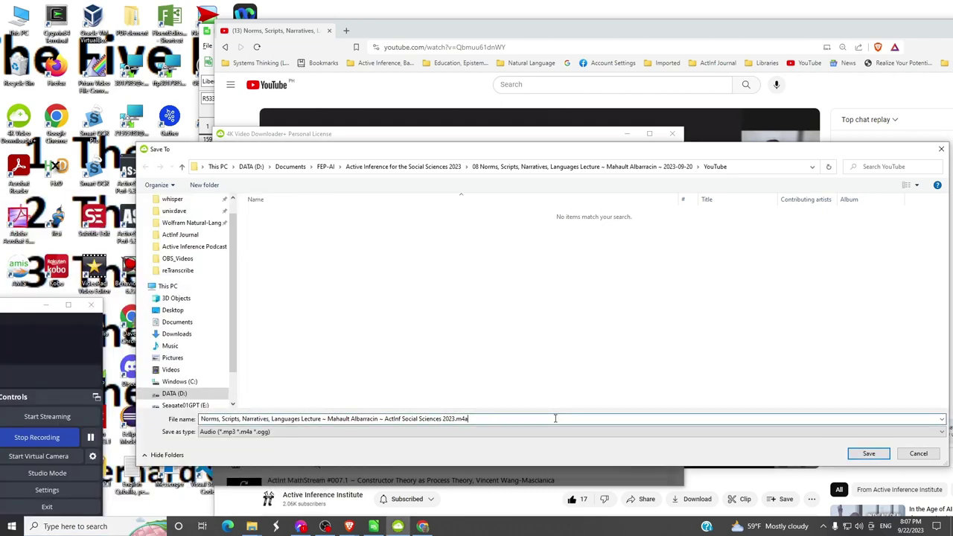
key("ctrl+a")
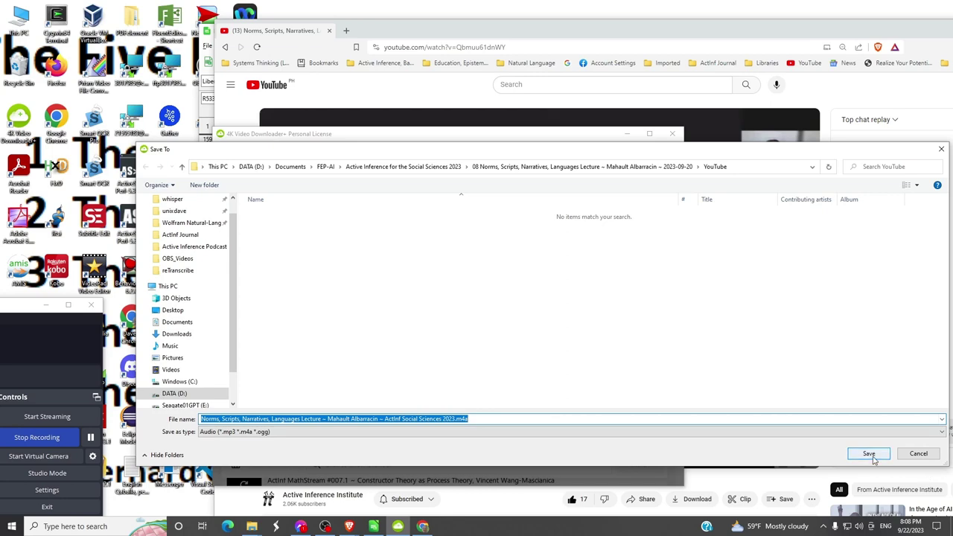
left_click(870, 455)
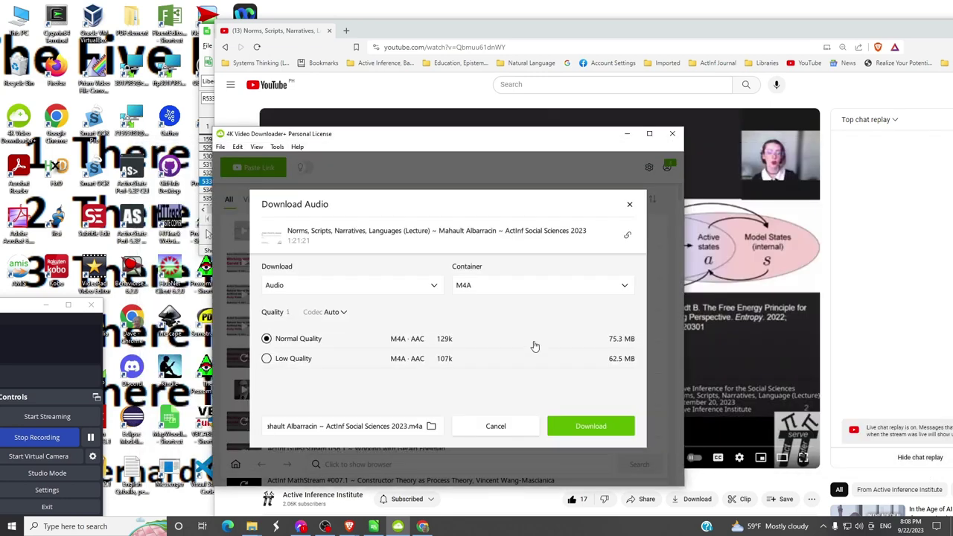
- Start downloading the lecture's M4A audio
left_click(584, 432)
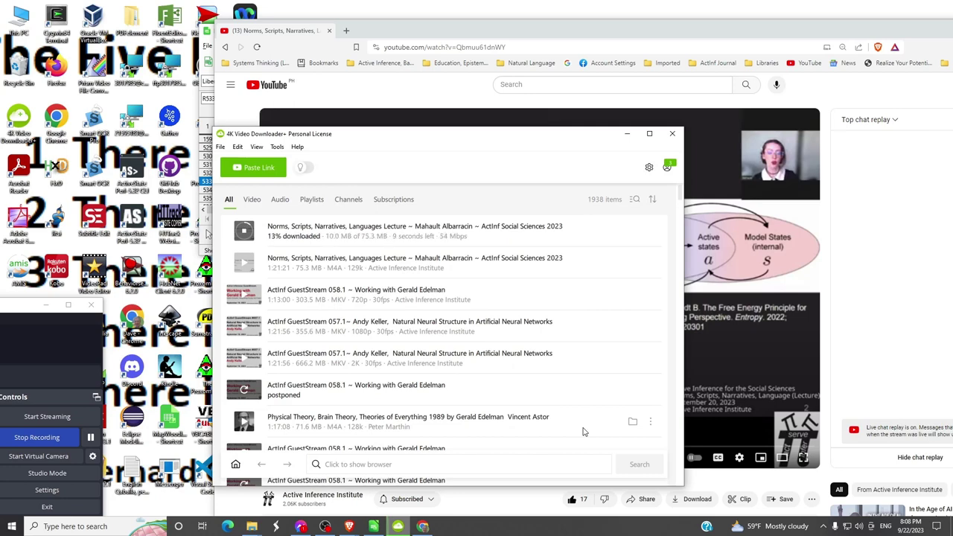
key("alt+Tab")
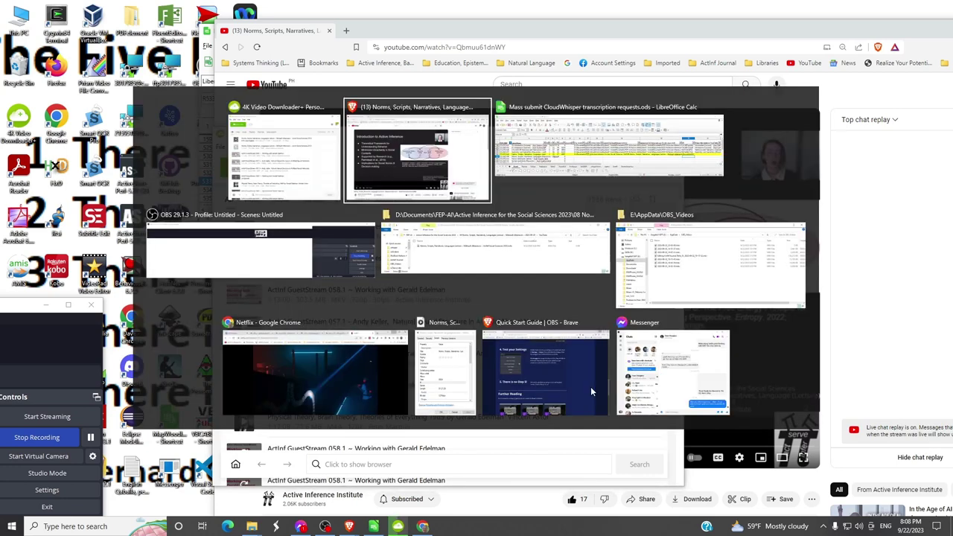
key("alt+Tab")
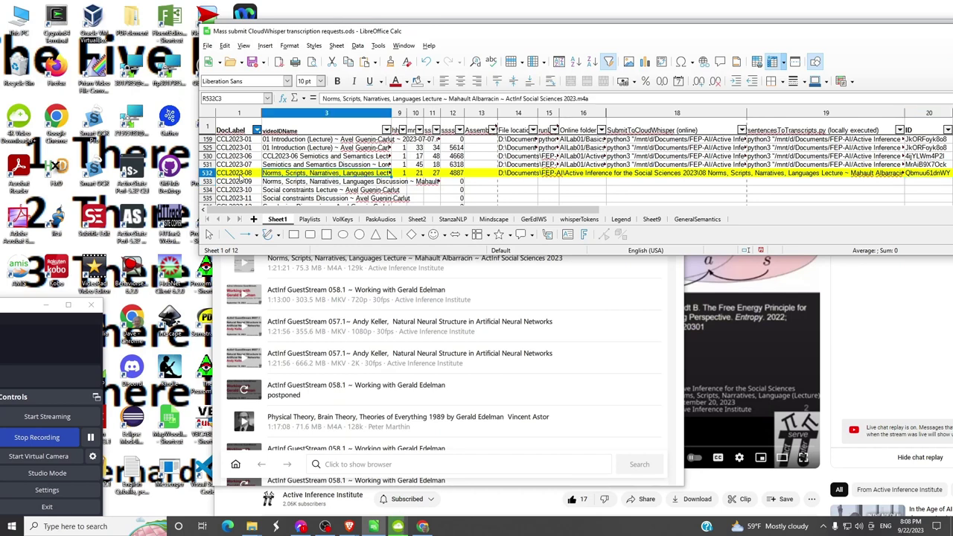
- Replace the CCL2023-08 videoIDName title in Calc with the lecture's YouTube URL
left_click(221, 174)
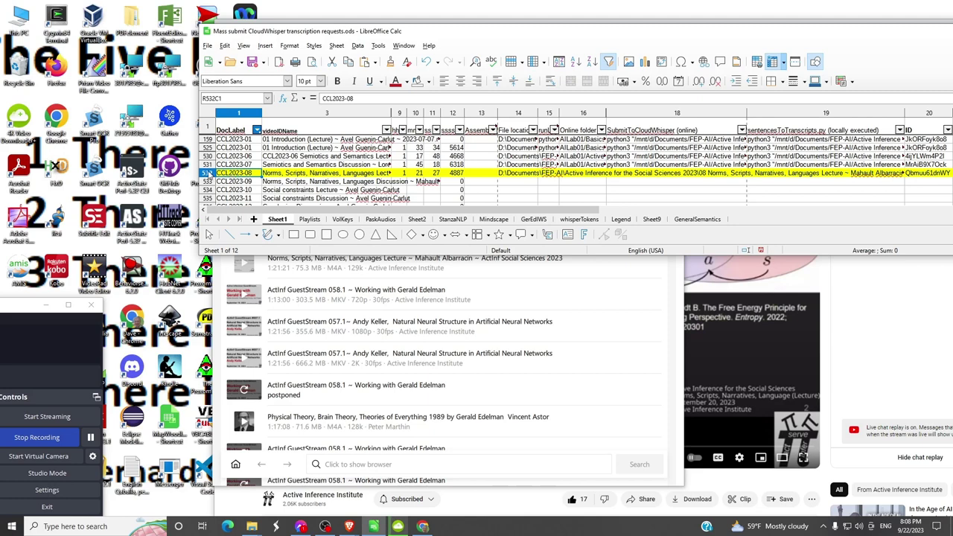
left_click(280, 176)
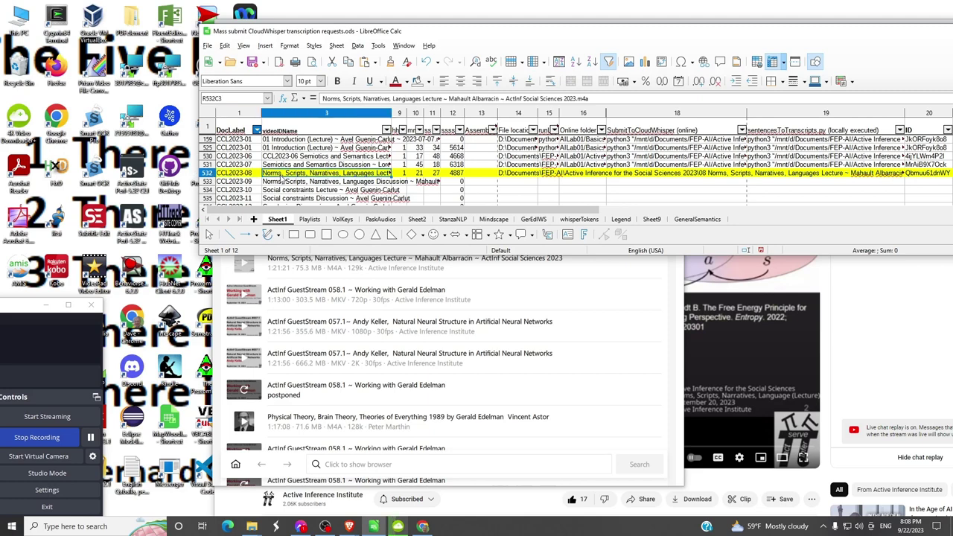
key("Delete")
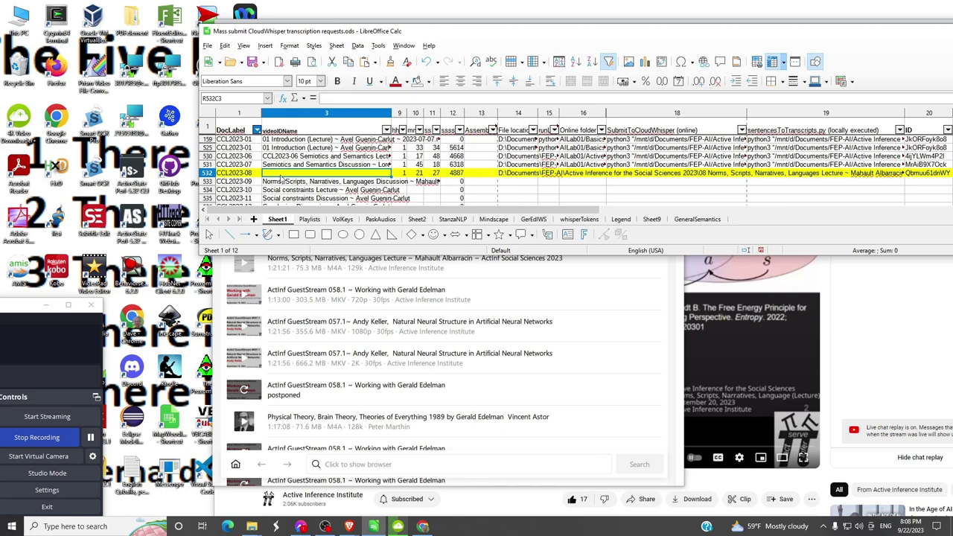
type("https://www.youtube.com/watch?v=Qbmuu61dnWY")
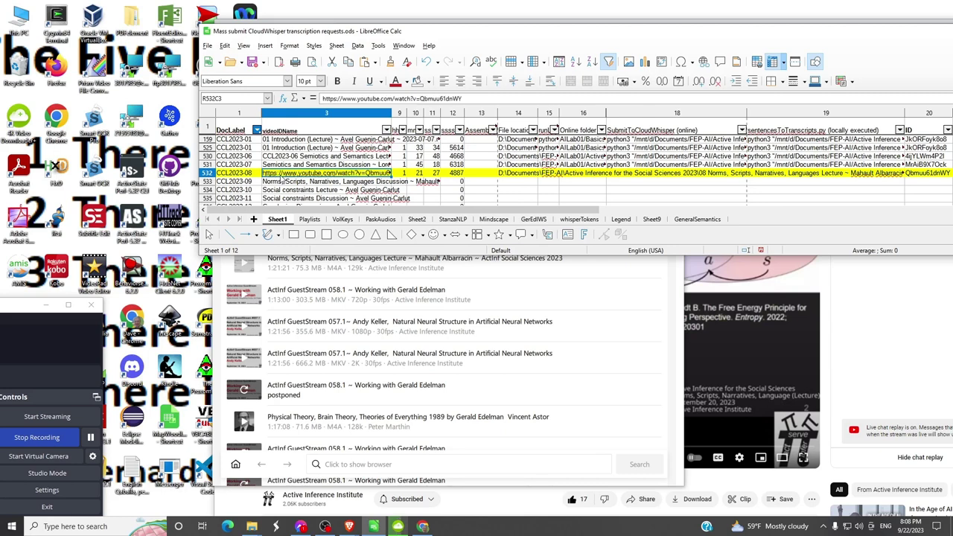
key("alt+Tab")
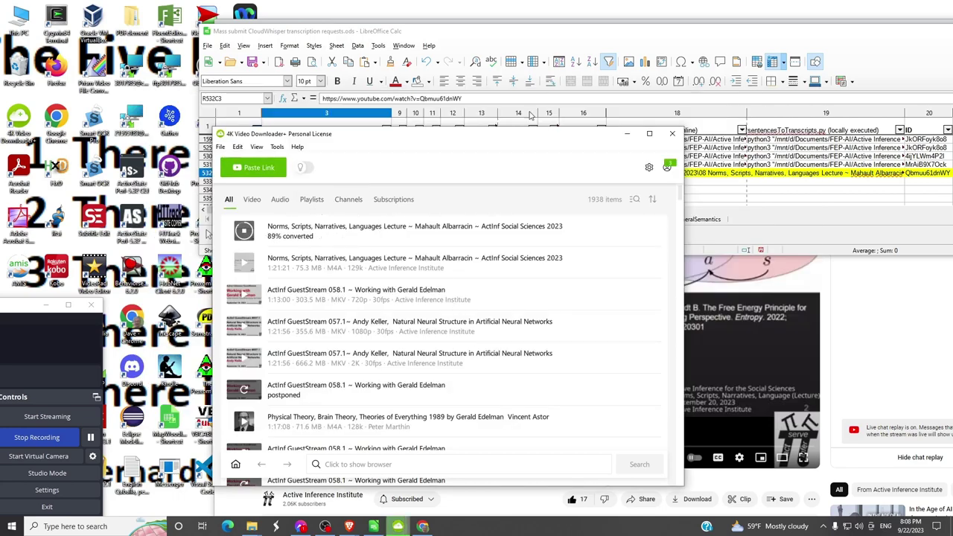
- Copy the full name of the downloaded lecture .m4a file in File Explorer
key("alt+Tab")
key("alt+Tab")
key("alt+Tab")
key("alt+Tab")
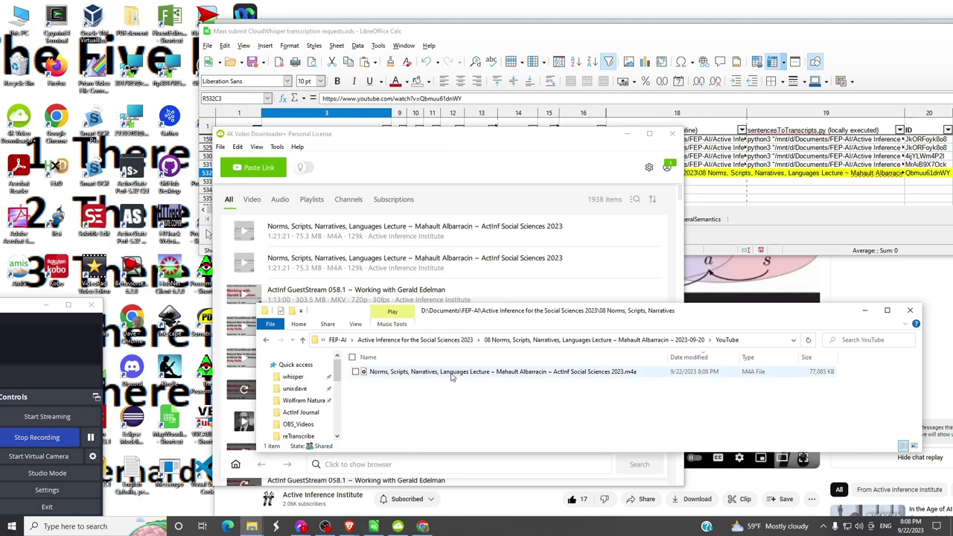
left_click(451, 375)
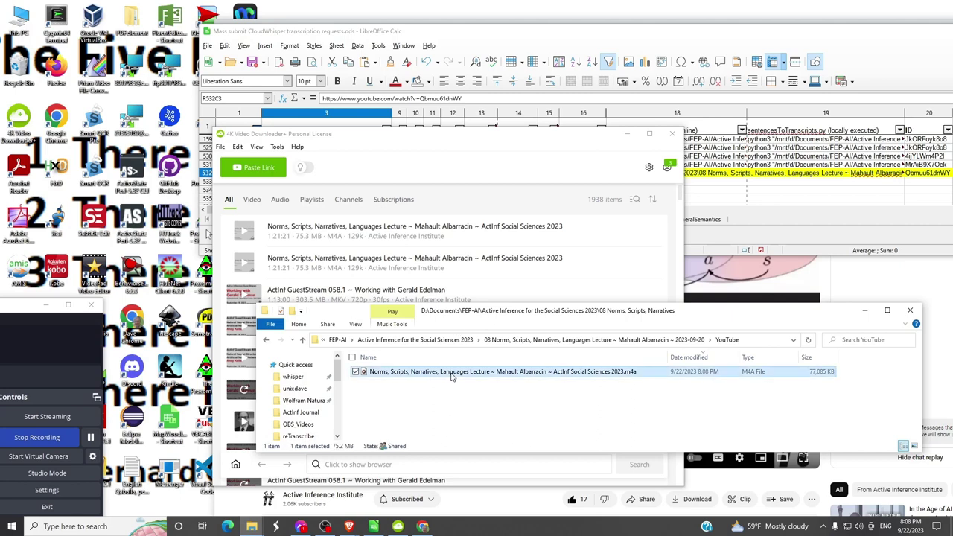
key("F2")
key("ctrl+a")
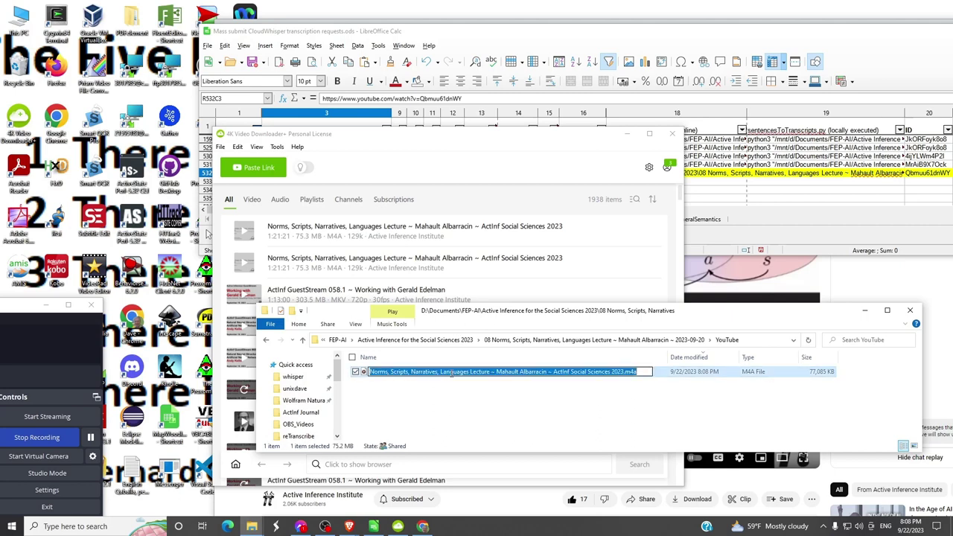
key("ctrl+c")
key("Escape")
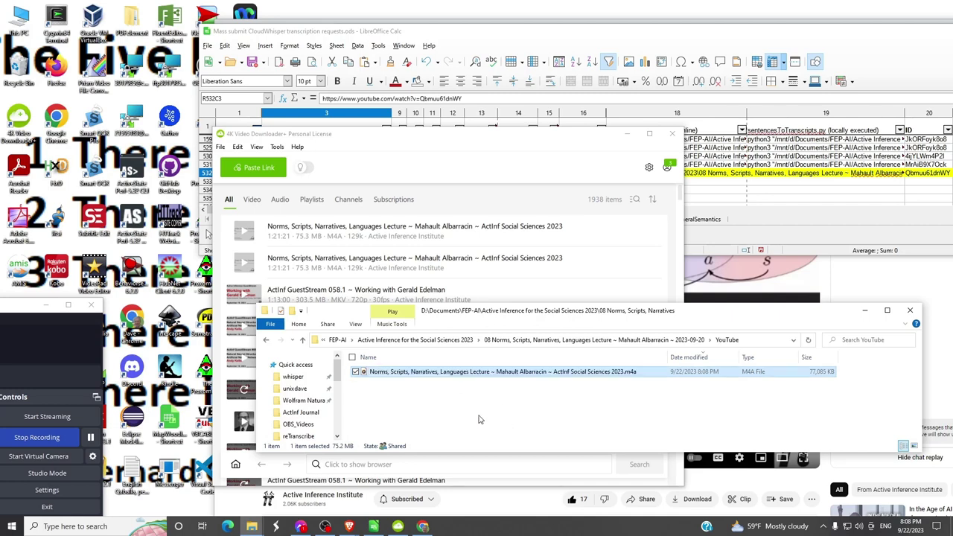
key("alt+Tab")
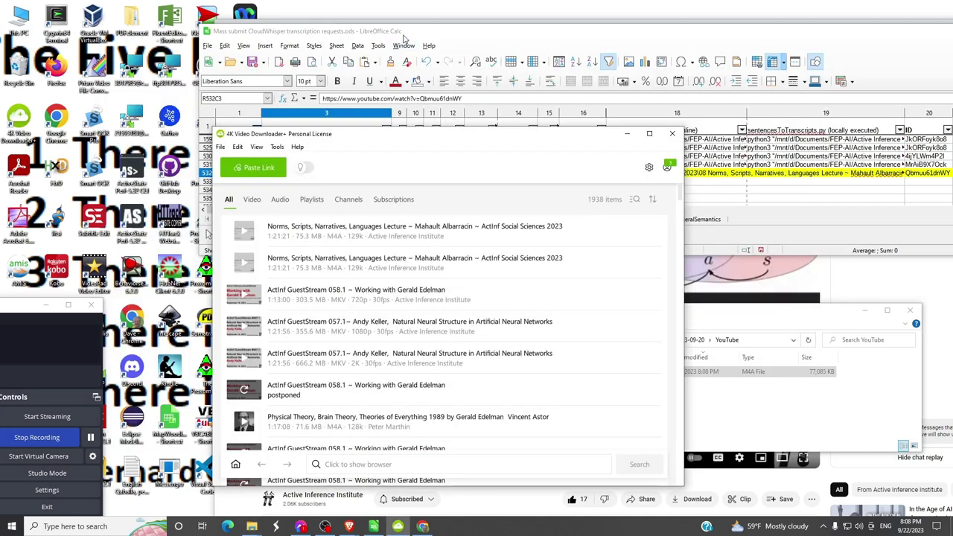
- Paste the .m4a file name over the CCL2023-08 YouTube link and check its 1:21:27 duration
left_click(408, 36)
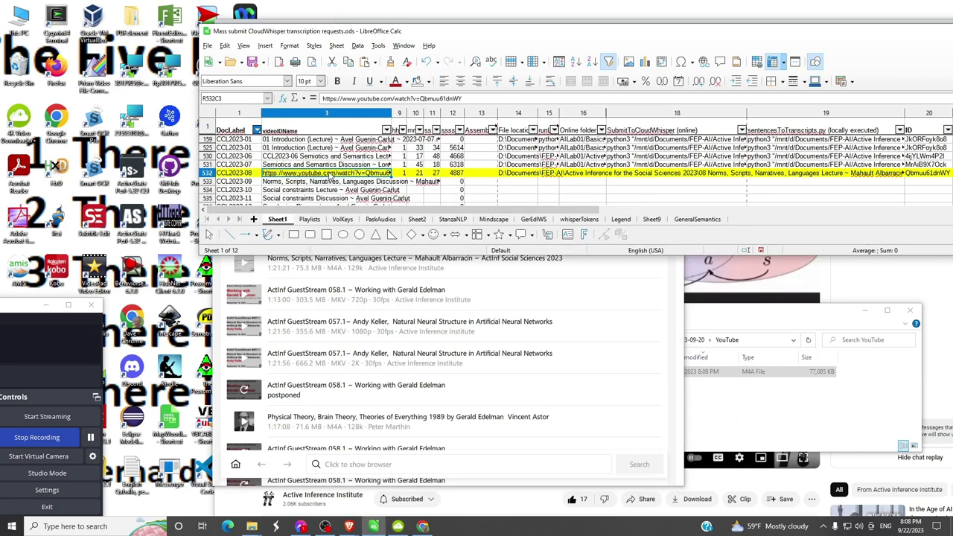
key("ctrl+v")
key("Down")
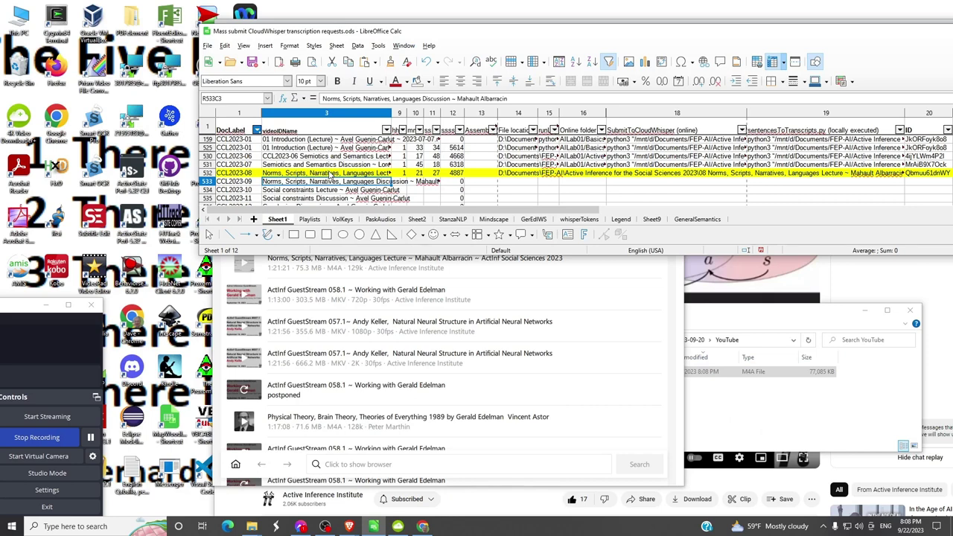
left_click(325, 176)
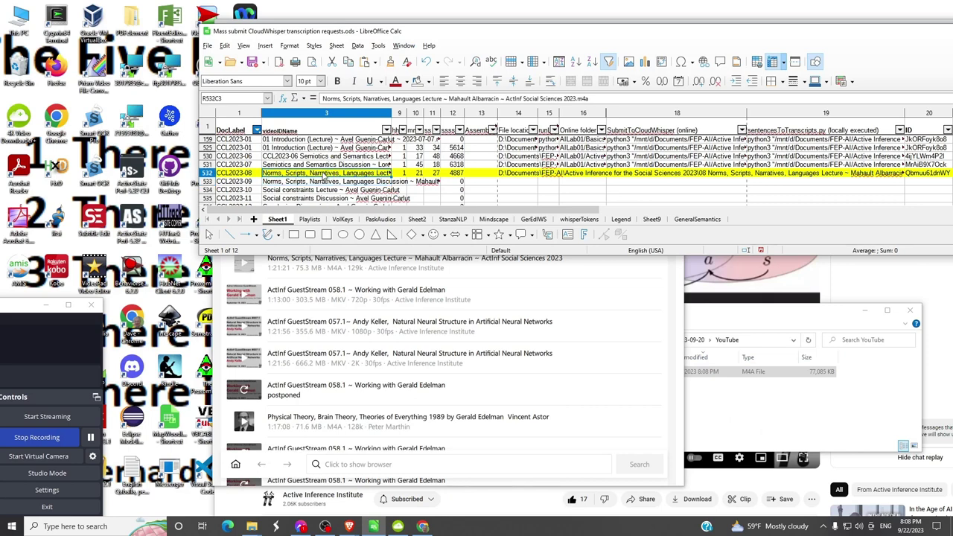
left_click(601, 99)
left_click_drag(600, 99, 322, 99)
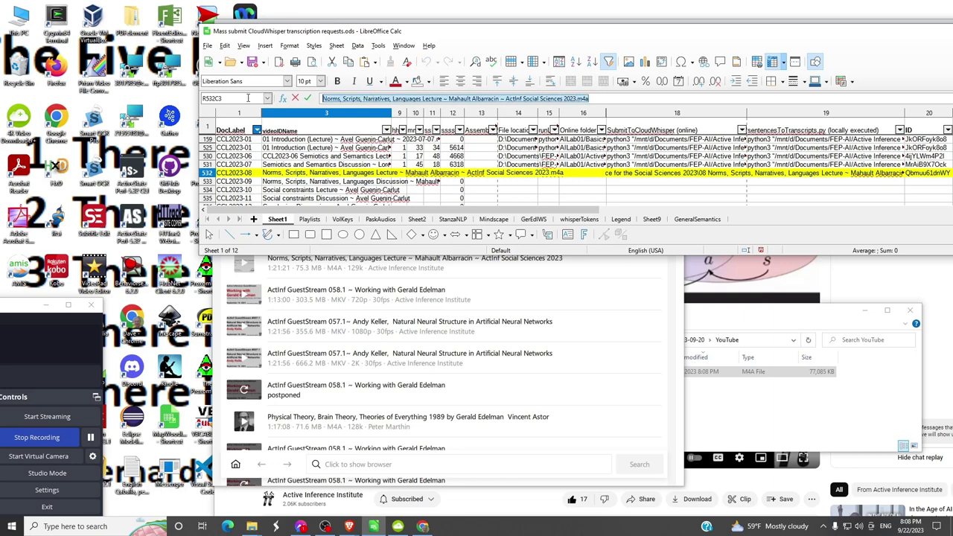
left_click(590, 201)
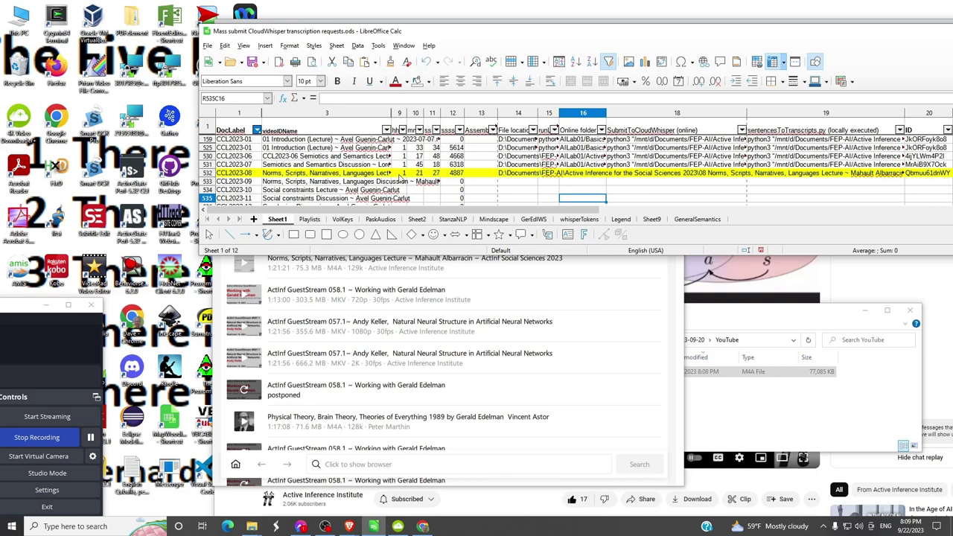
left_click(401, 173)
left_click(414, 173)
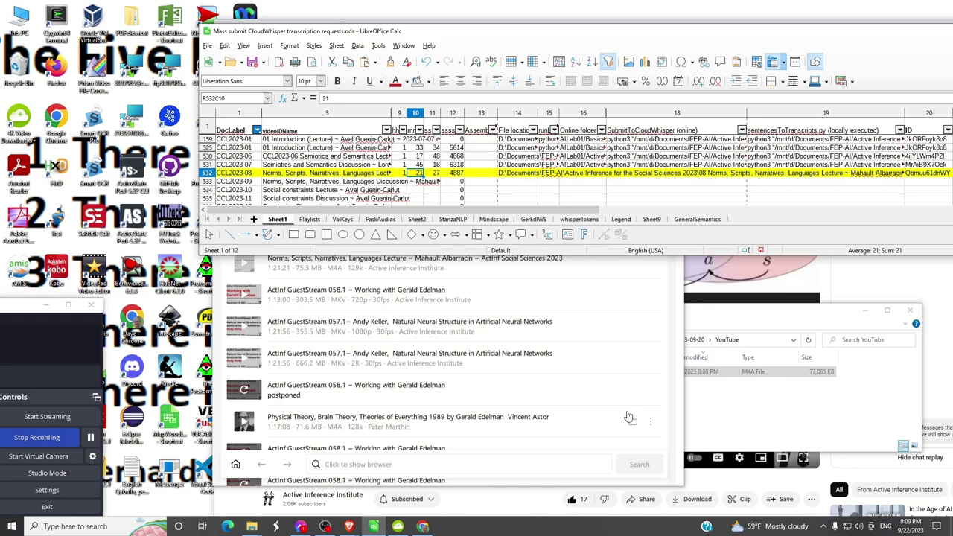
- Show the downloaded lecture file in its folder and open its Properties to read the length
left_click(633, 359)
right_click(542, 371)
left_click(555, 364)
left_click(467, 283)
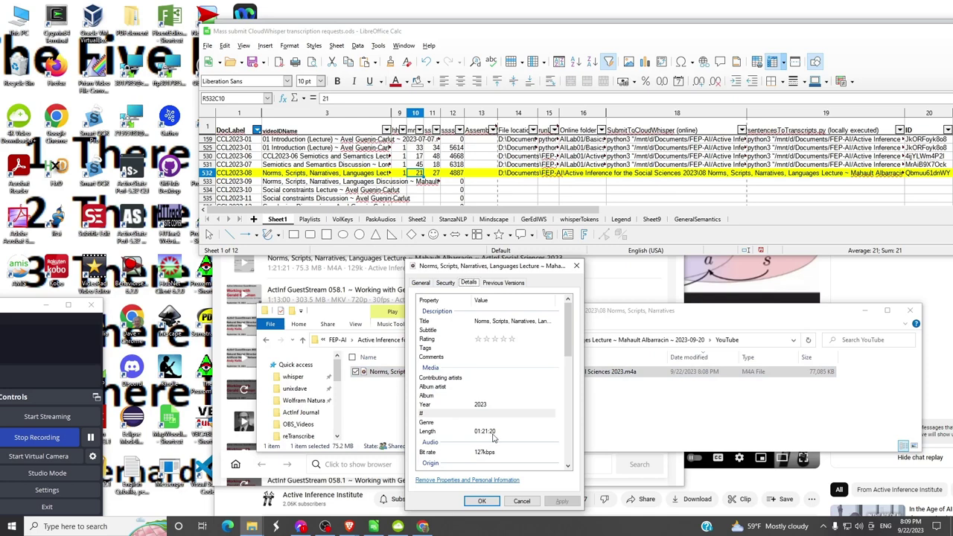
- Change the CCL2023-08 seconds cell from 27 to 20 and check the 4880-second total
double_click(434, 173)
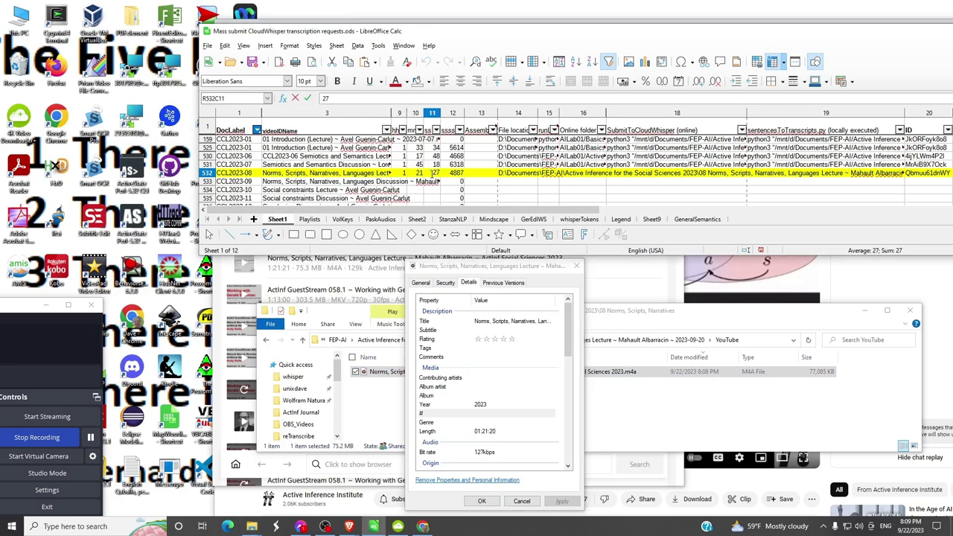
type("20")
key("Delete")
key("Delete")
key("Return")
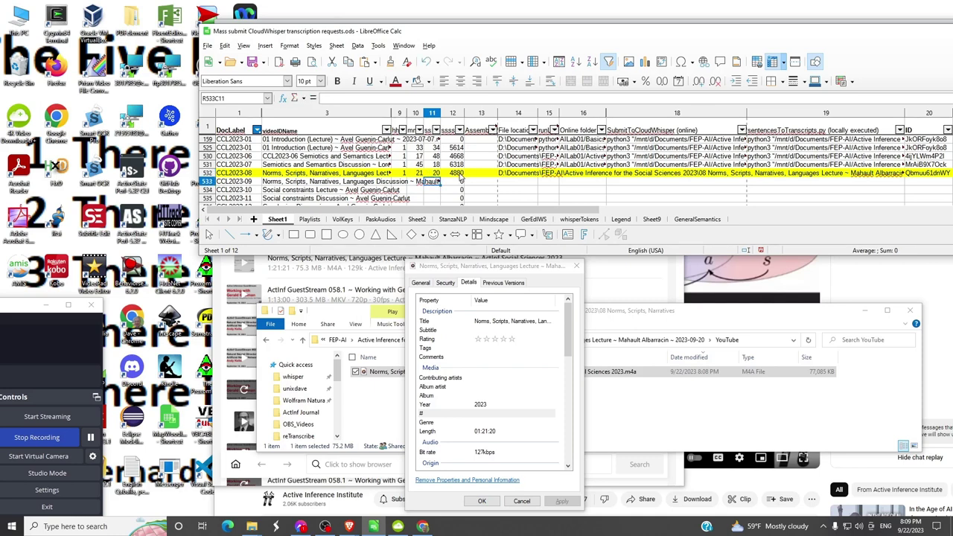
left_click(460, 176)
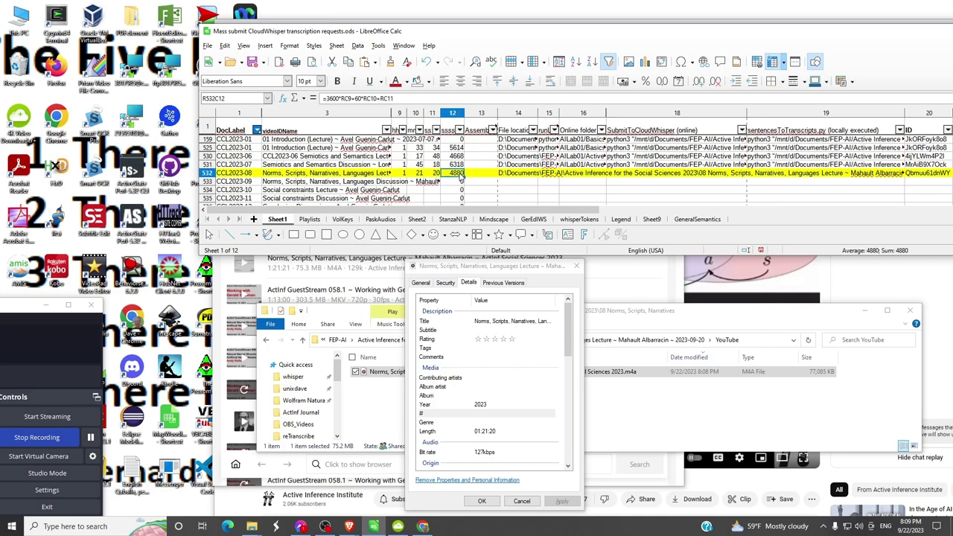
left_click(529, 175)
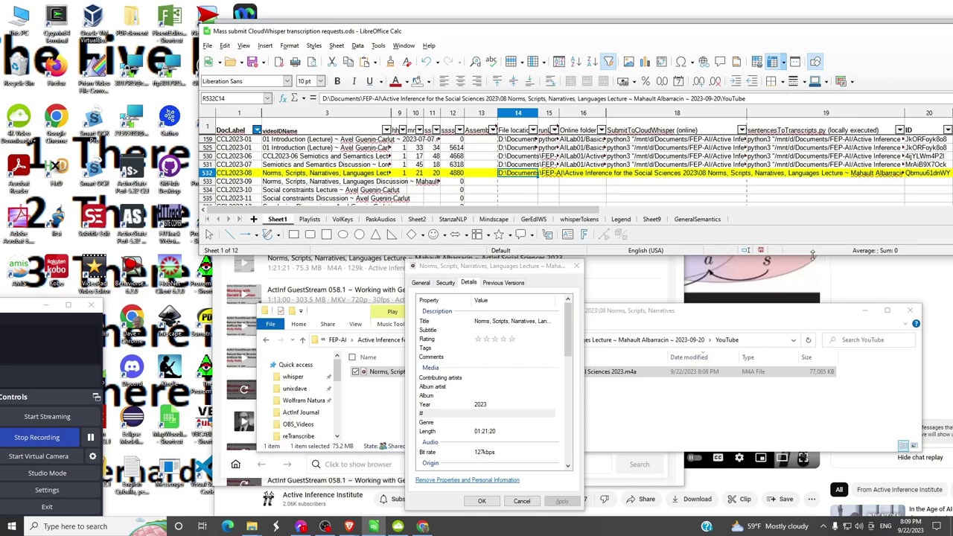
- Compare Explorer's download folder path with the CCL2023-08 file location and online folder cells
left_click(759, 339)
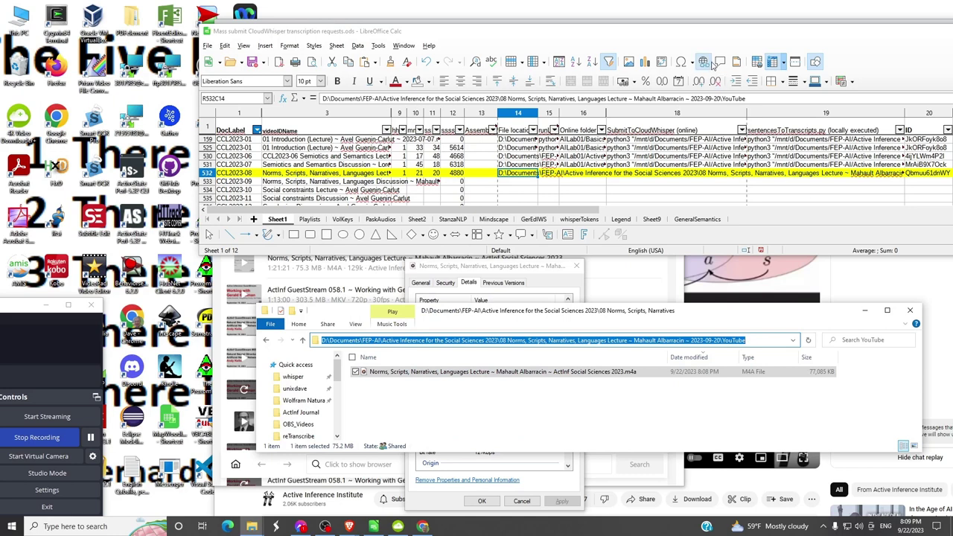
left_click(712, 34)
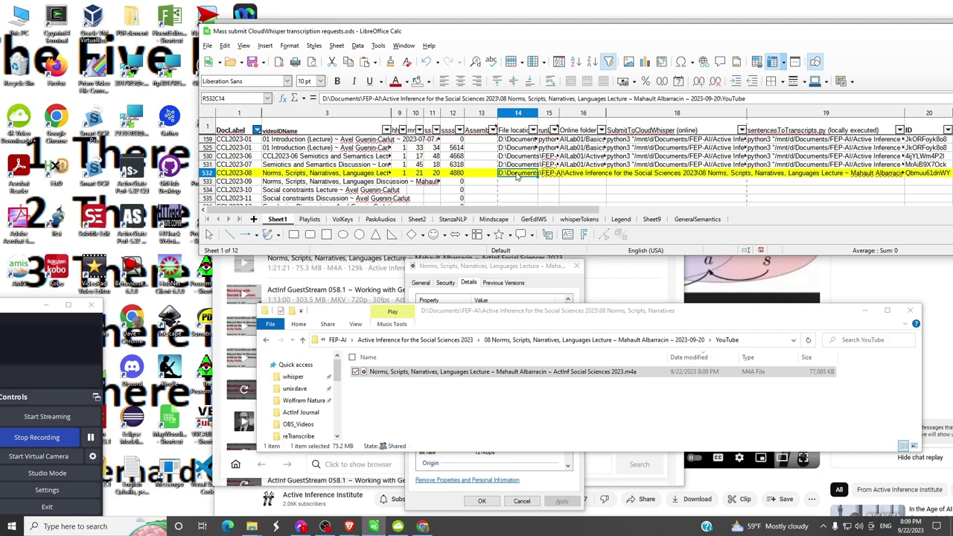
key("Down")
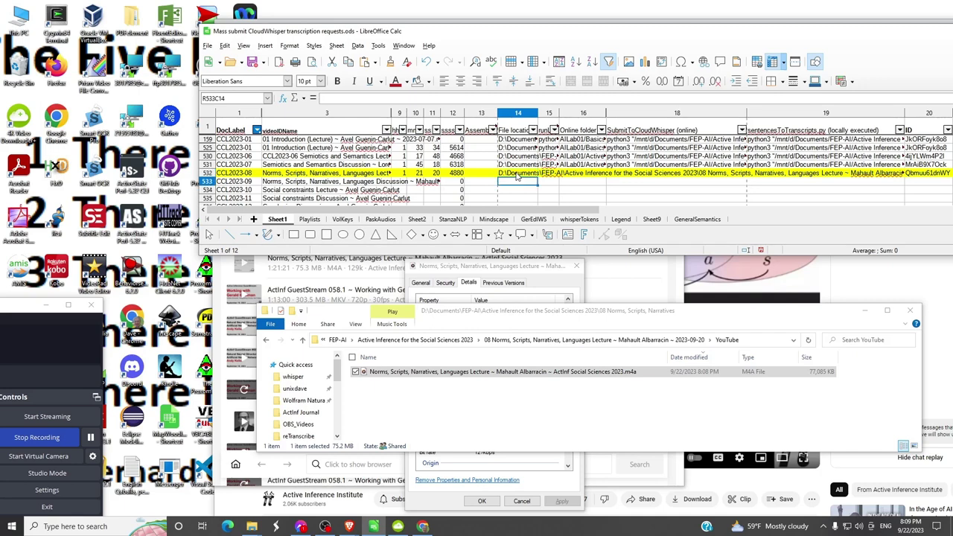
key("Up")
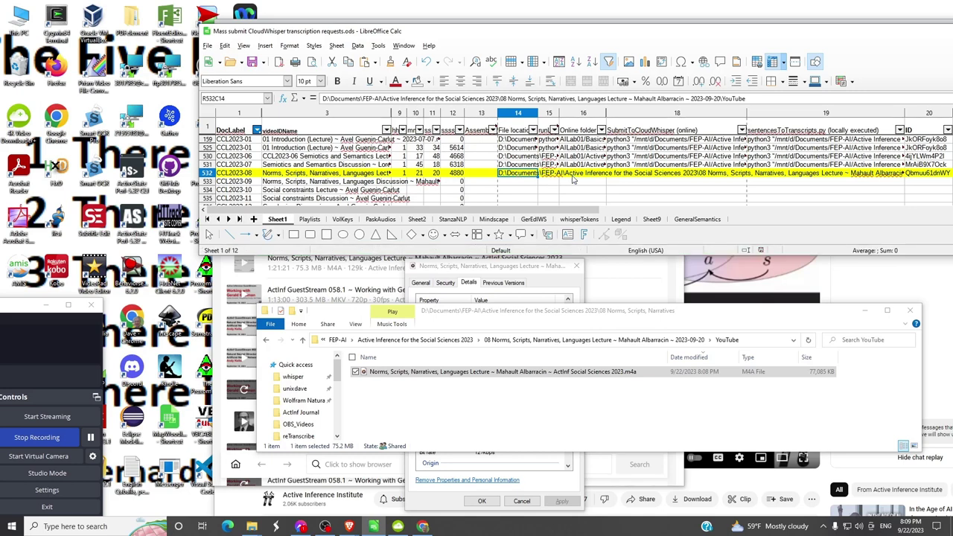
left_click(573, 164)
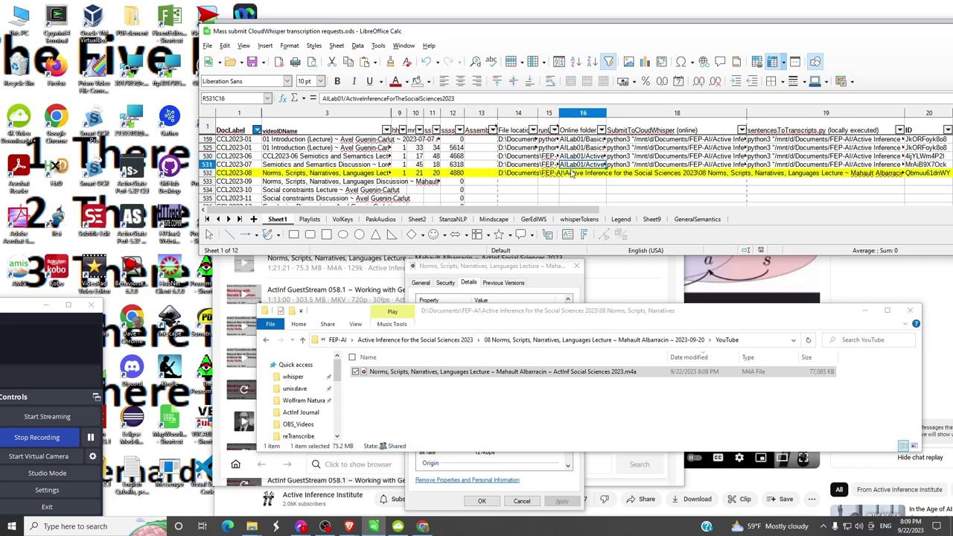
left_click(573, 175)
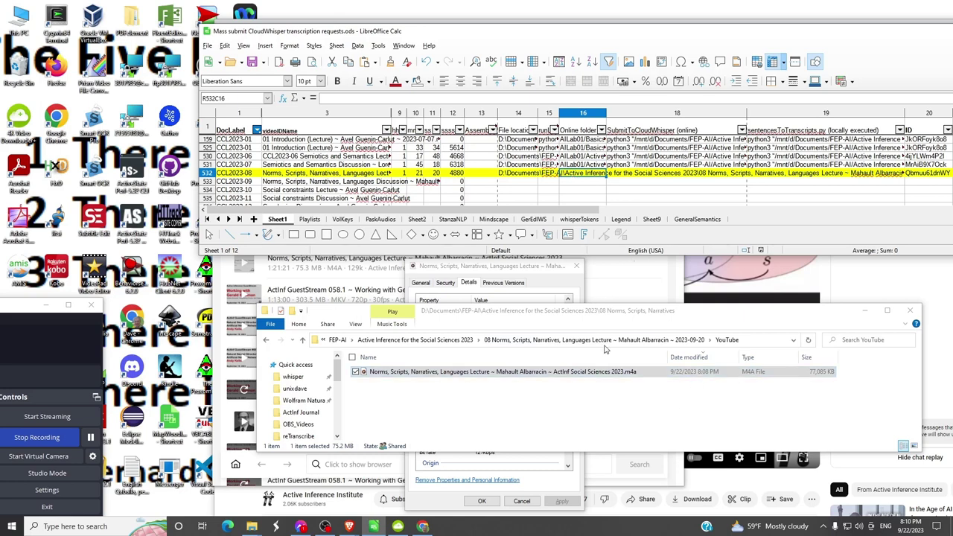
- Close the file Properties window and switch back to 4K Video Downloader
left_click(577, 267)
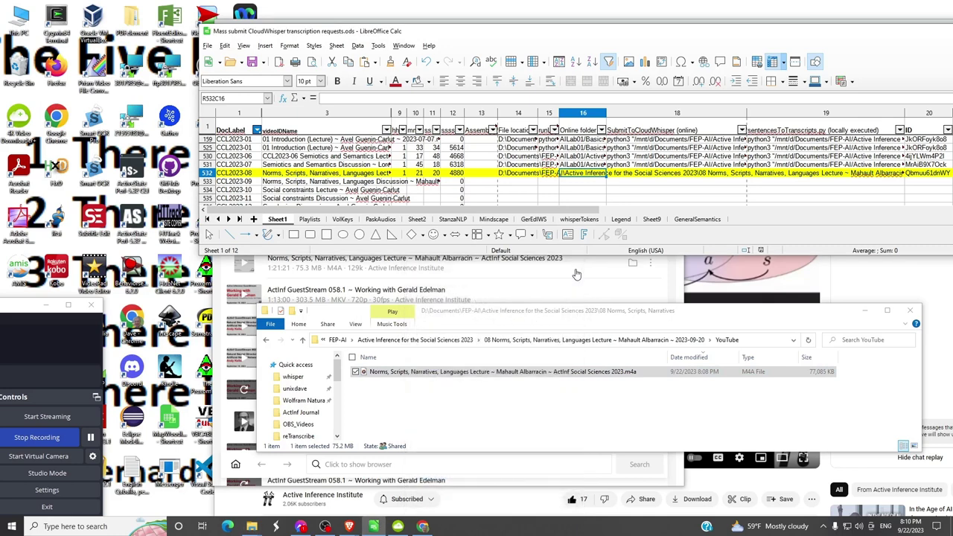
key("alt+Tab")
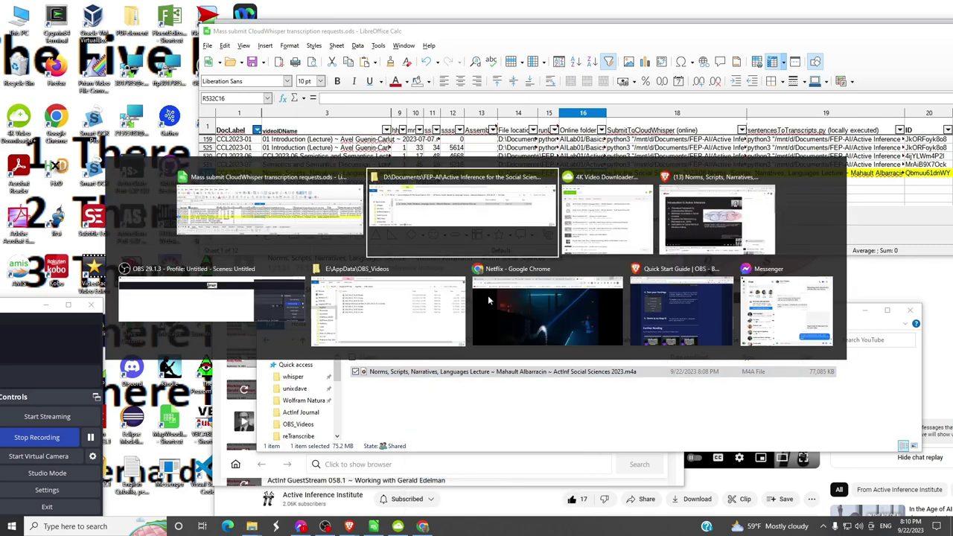
key("alt+Tab")
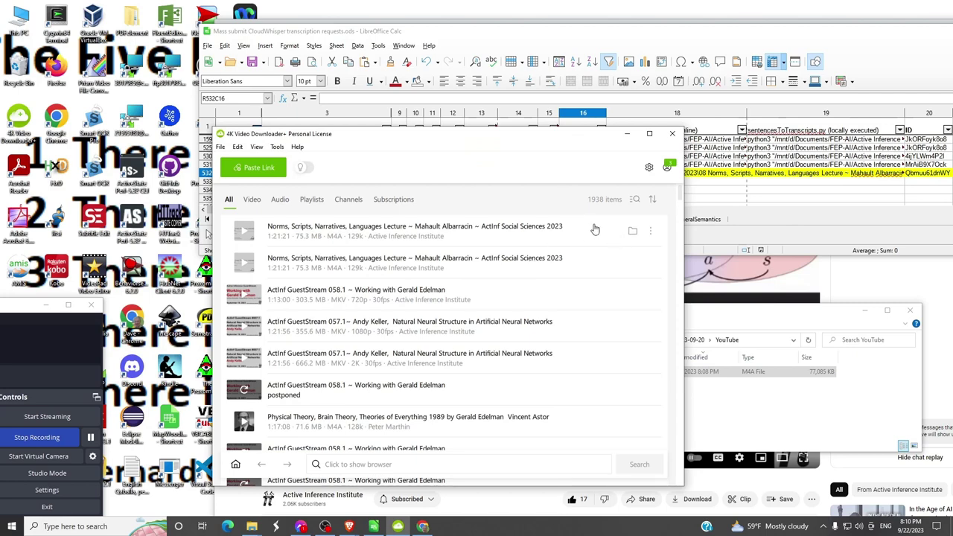
- Show the Norms lecture download in its folder, copy its link address, then open Start
left_click(652, 233)
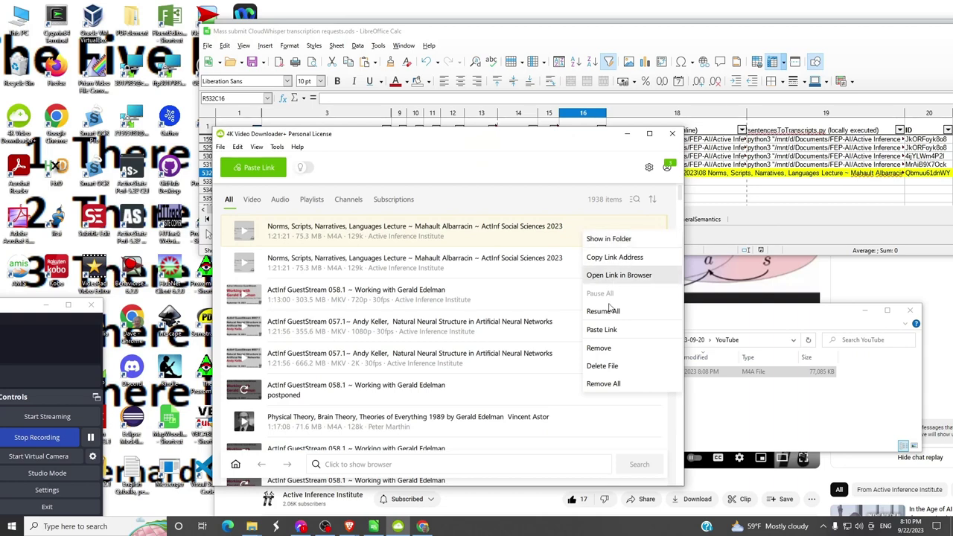
left_click(609, 240)
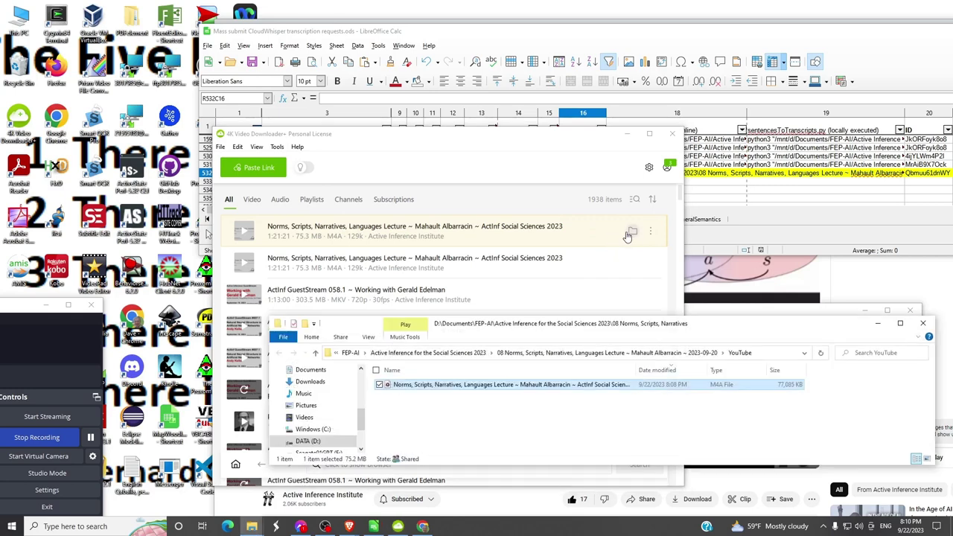
left_click(651, 232)
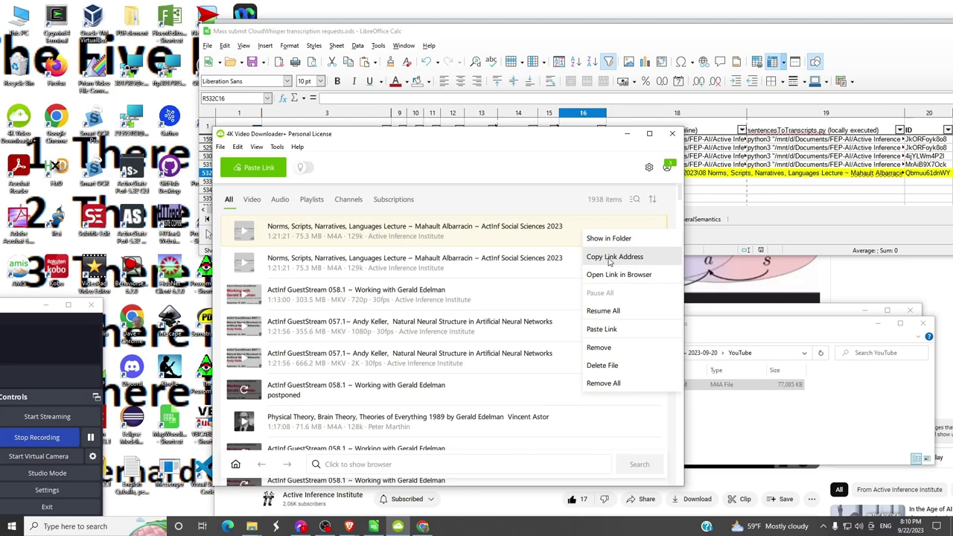
left_click(609, 257)
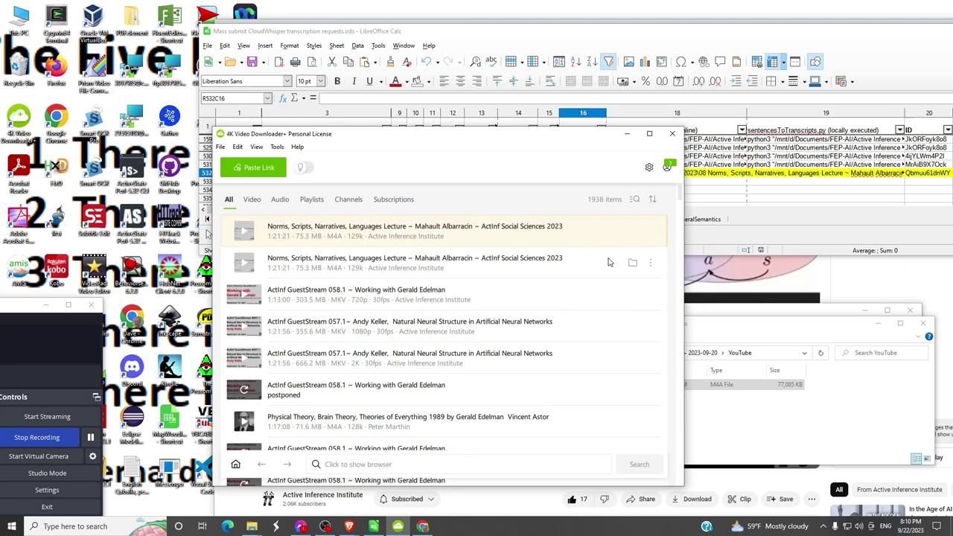
key("alt+Tab")
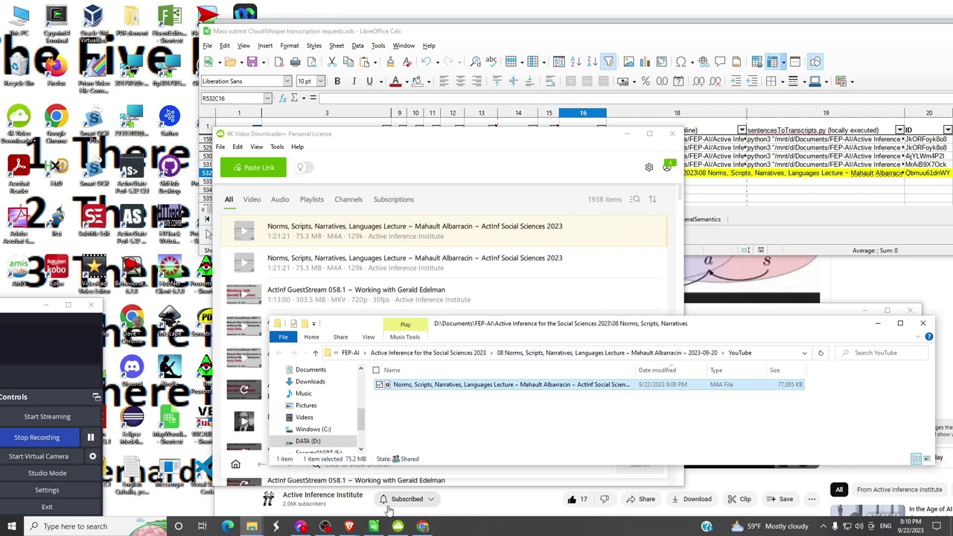
key("super")
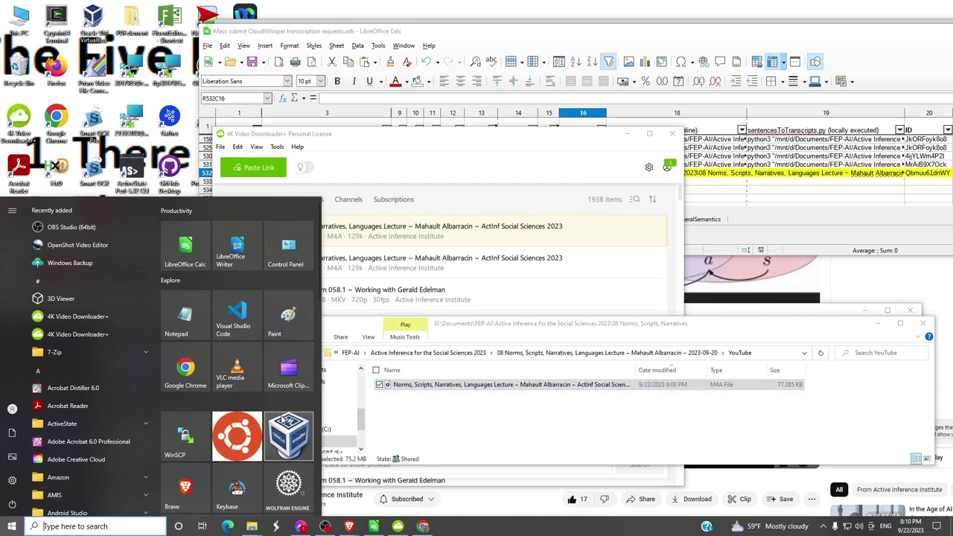
- Launch WinSCP and connect to the saved server workspace
left_click(184, 434)
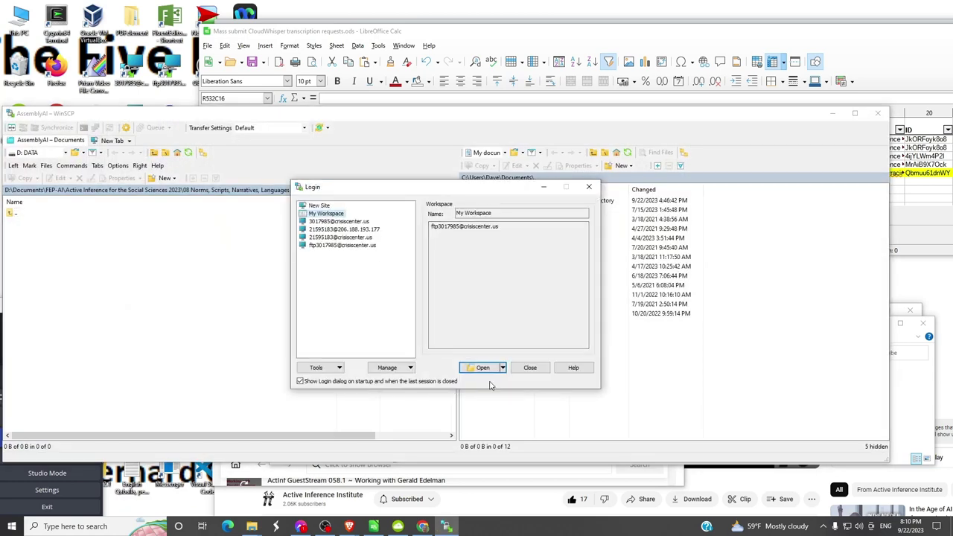
left_click(484, 368)
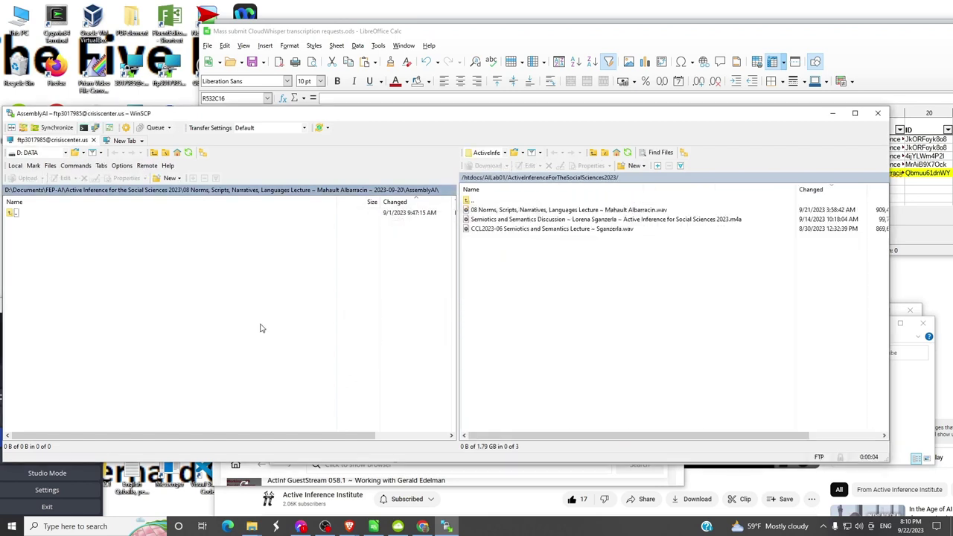
- Go up to the 08 Norms lecture folder and open its local YouTube folder
left_click(226, 191)
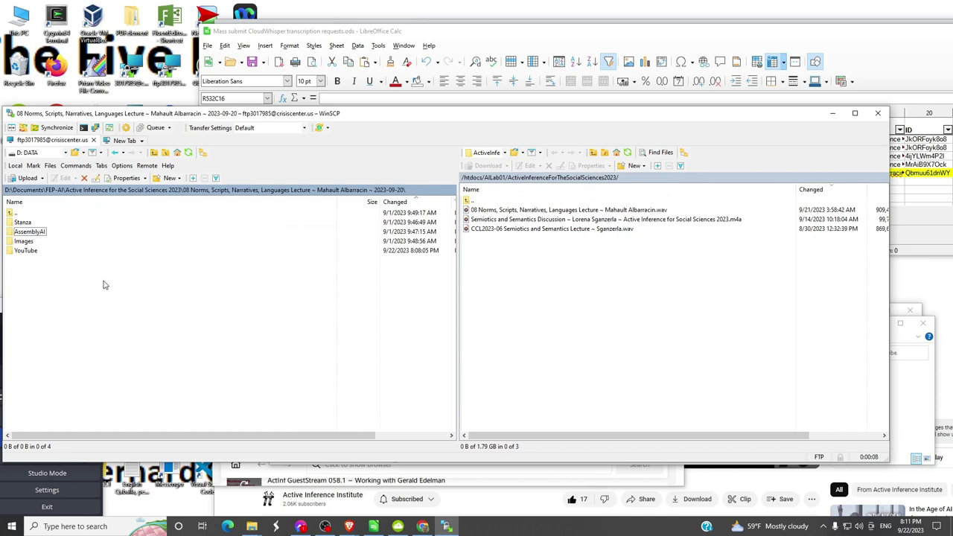
double_click(27, 251)
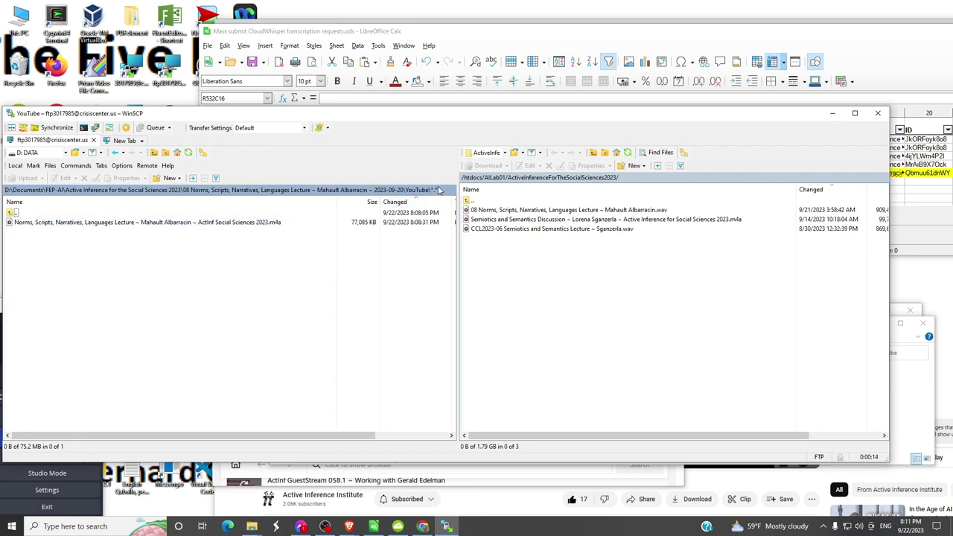
left_click(426, 192)
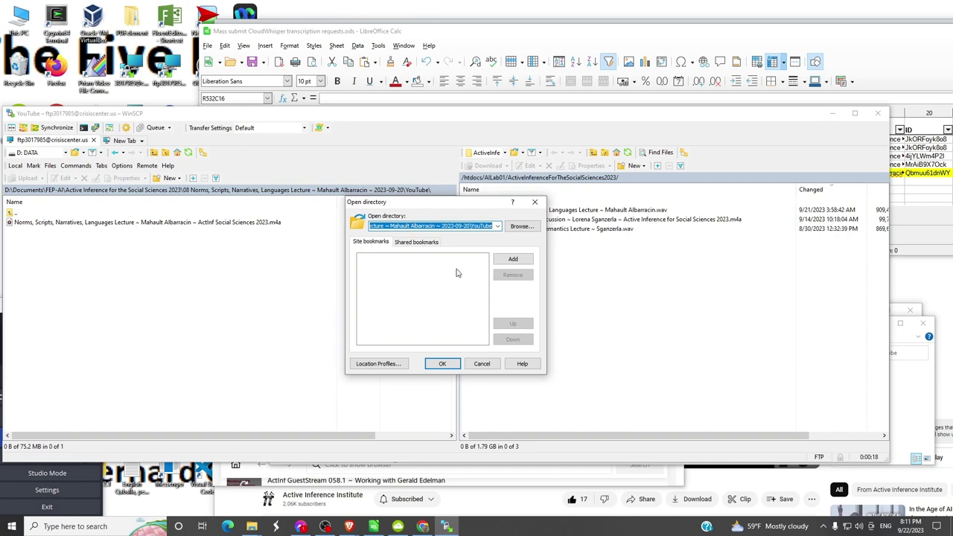
key("Return")
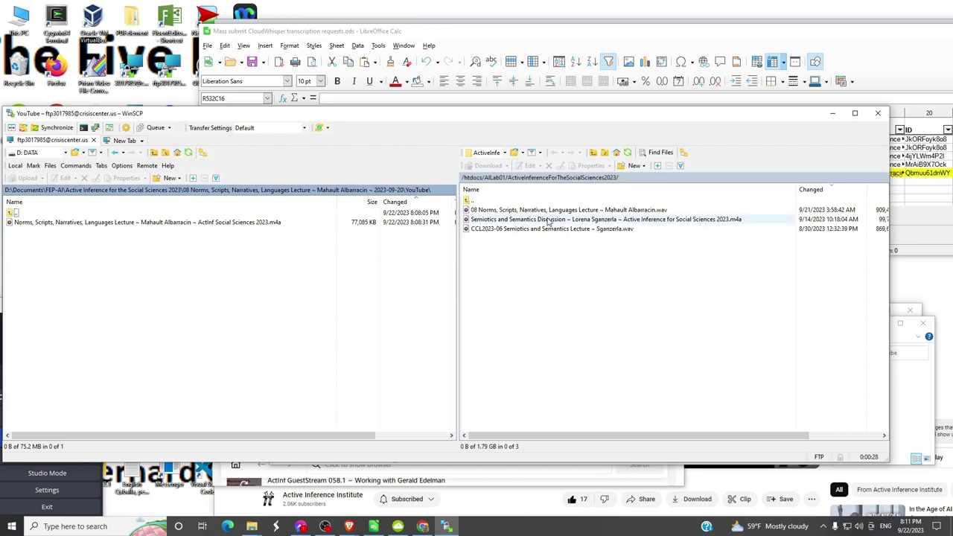
- Upload the Norms lecture m4a in the background using the 'New and updated files only' preset
left_click(172, 223)
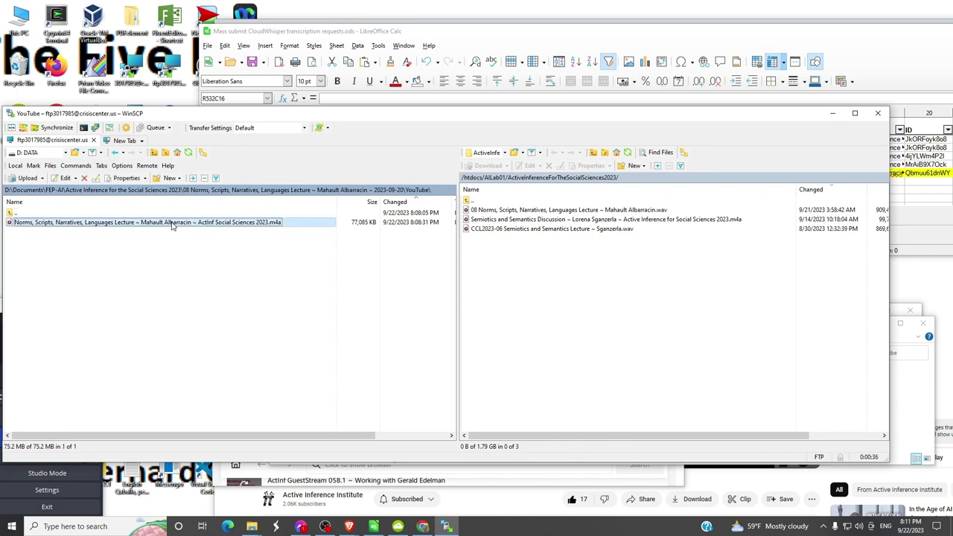
right_click(172, 223)
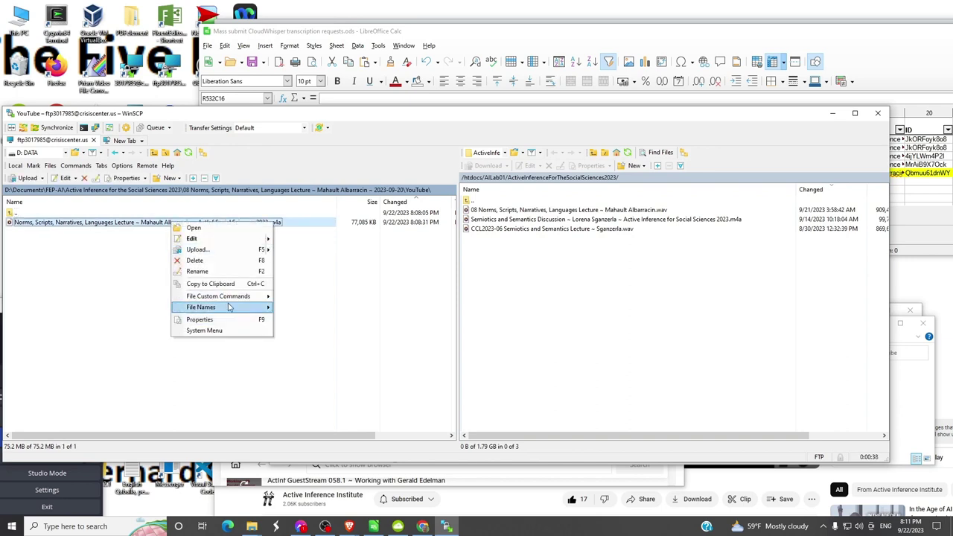
mouse_move(198, 251)
left_click(321, 262)
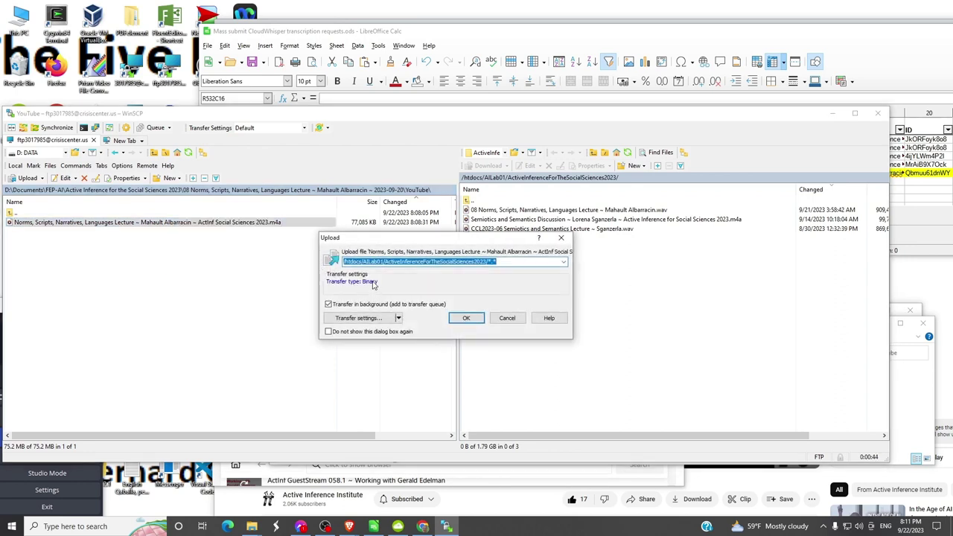
left_click(399, 319)
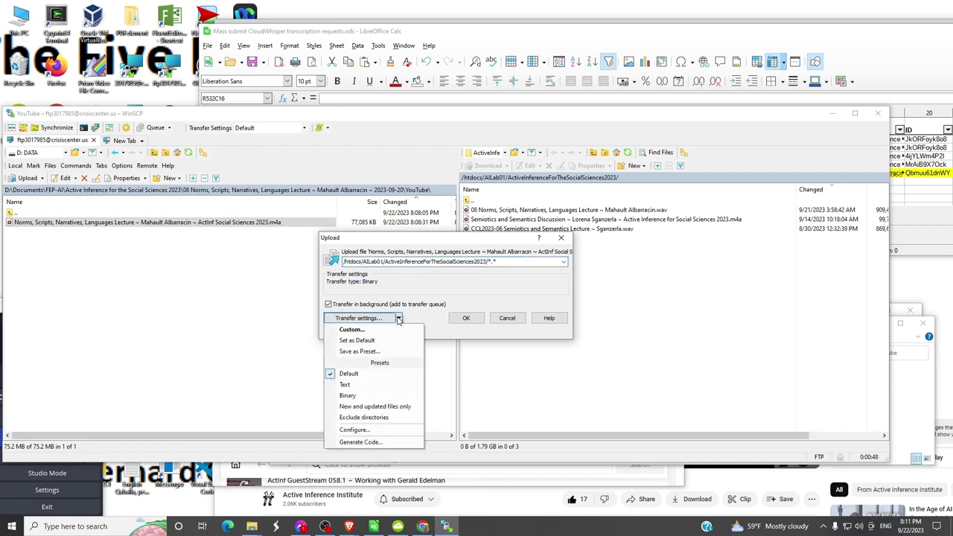
left_click(382, 408)
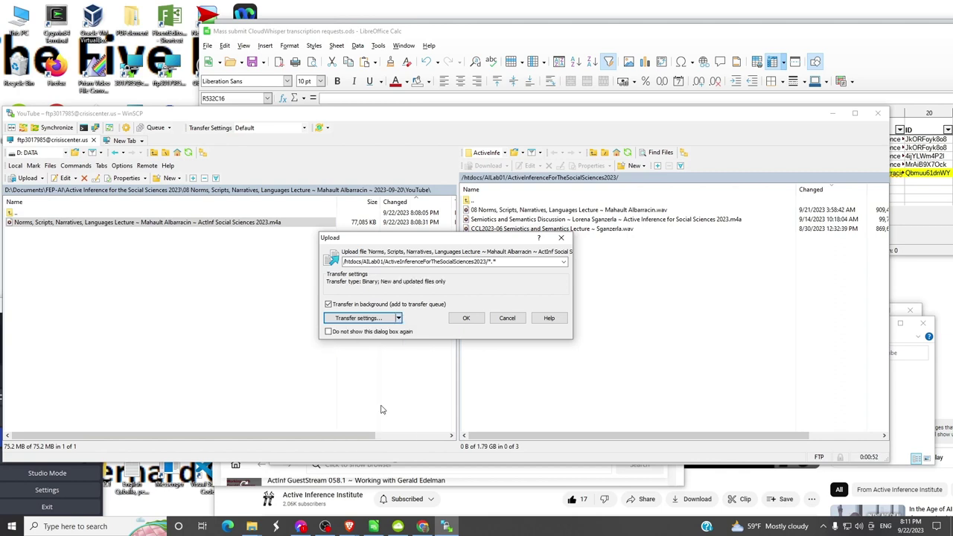
left_click(468, 320)
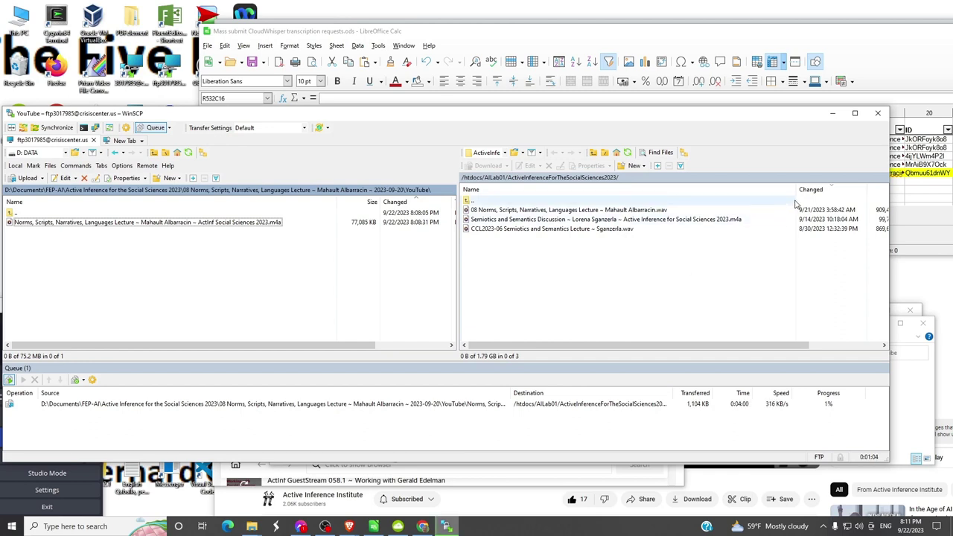
- Narrow the remote Name column and switch windows while the m4a upload finishes
left_click_drag(796, 191, 758, 191)
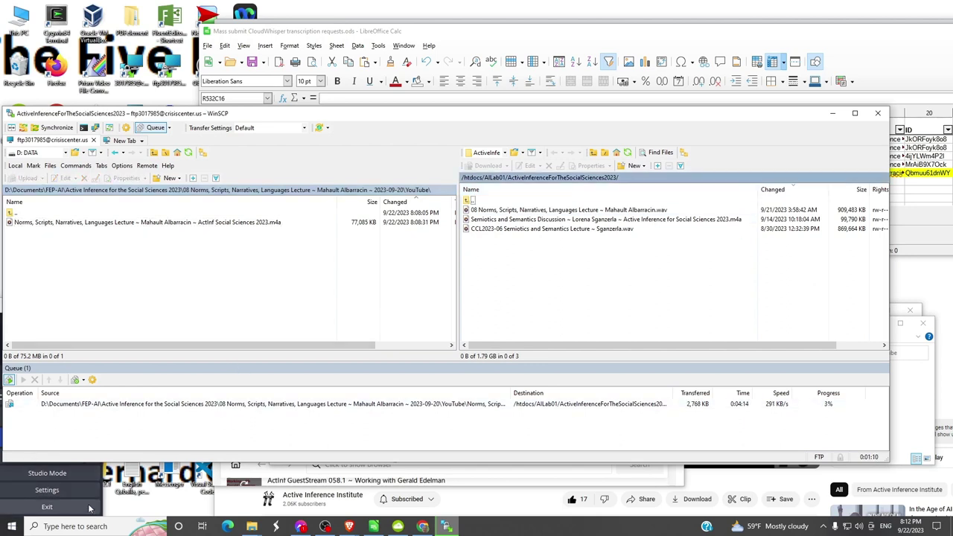
key("alt+Tab")
key("alt+Tab")
key("alt+Tab")
key("alt+Tab")
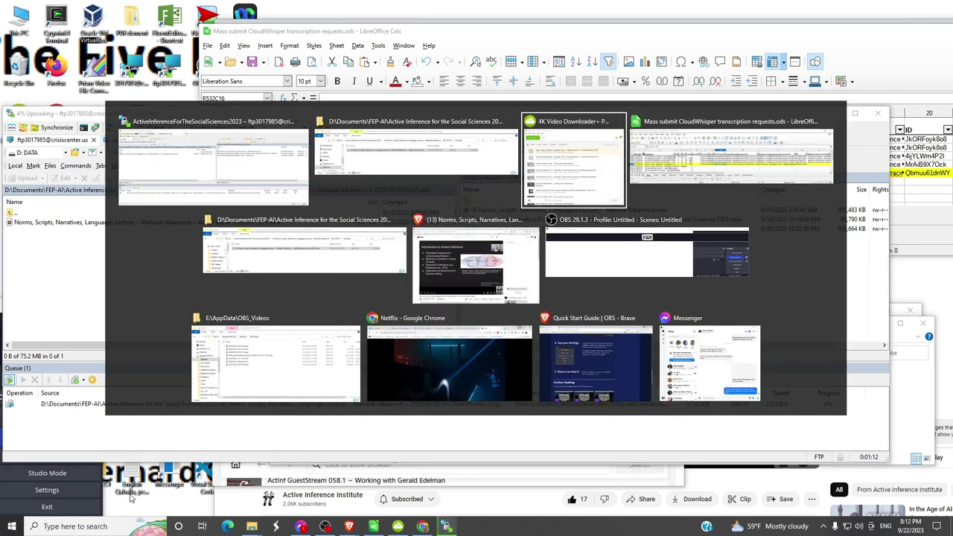
key("alt+Tab")
key("alt+Tab")
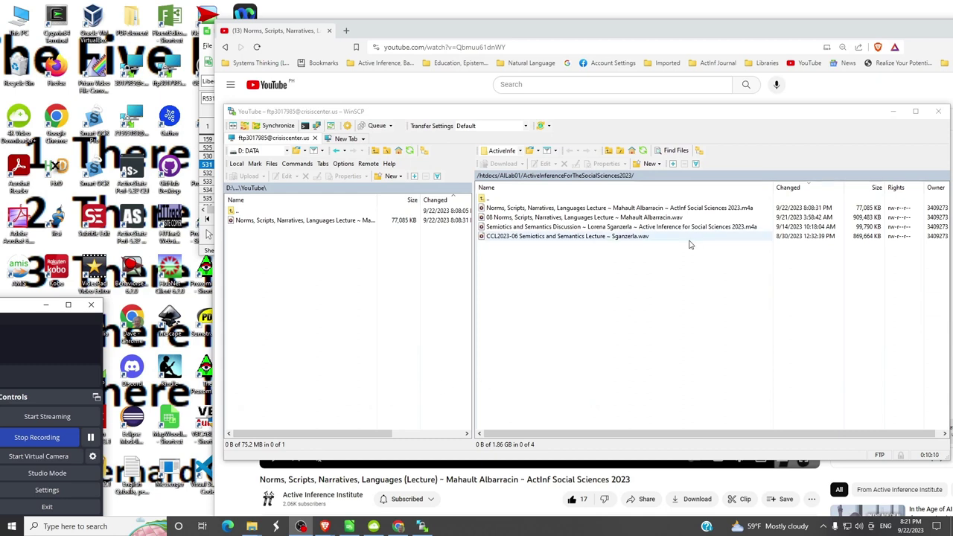
- Copy 'AILab01/ActiveInferenceForTheSocialSciences2023' from the remote path and return to Calc
left_click(611, 178)
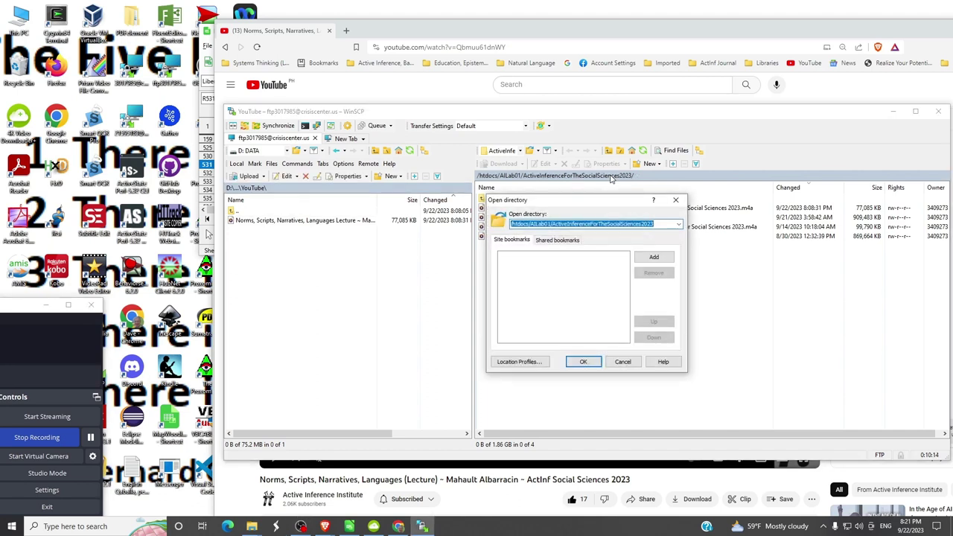
left_click(662, 224)
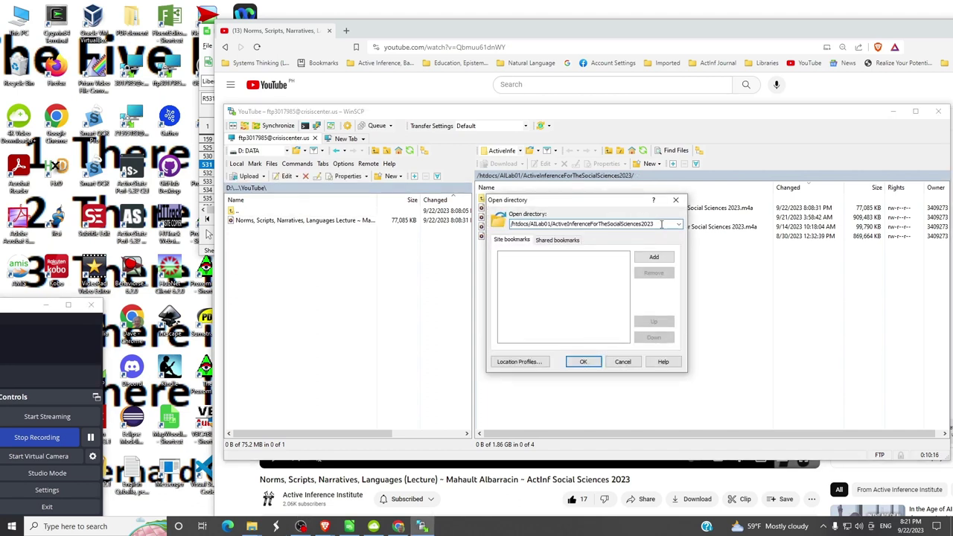
left_click_drag(655, 224, 530, 224)
key("ctrl+c")
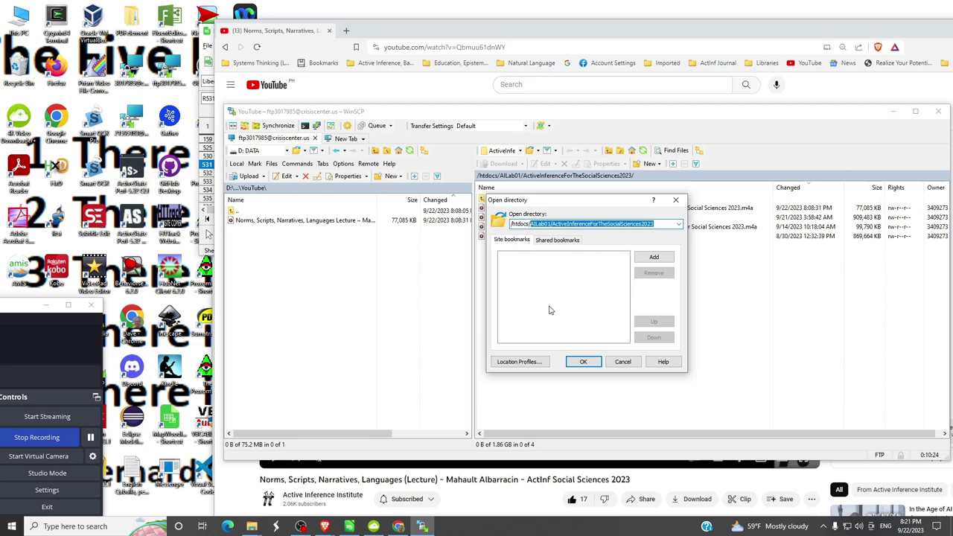
key("Return")
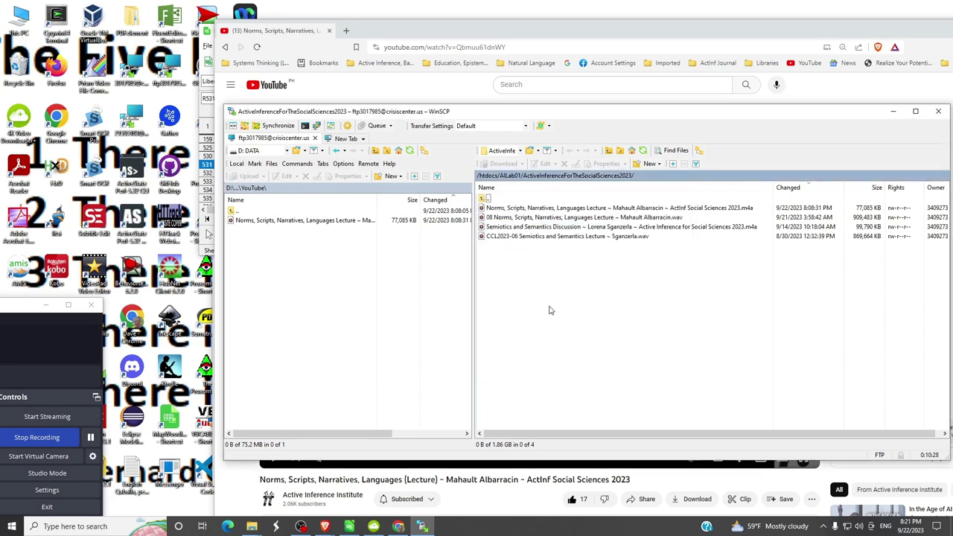
key("alt+Tab")
key("alt+Tab")
key("alt+Tab")
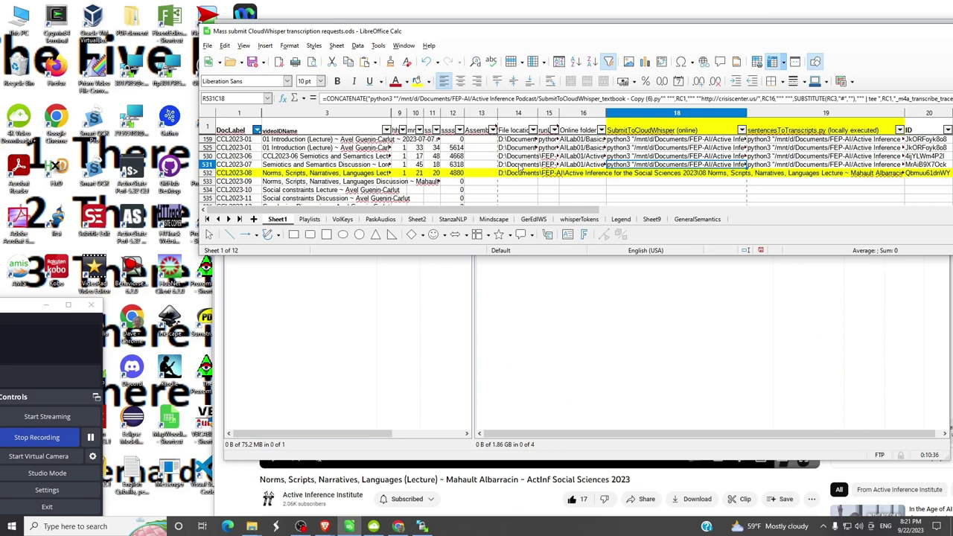
- Paste AILab01/ActiveInferenceForTheSocialSciences2023 into row 532's online folder cell
left_click(578, 166)
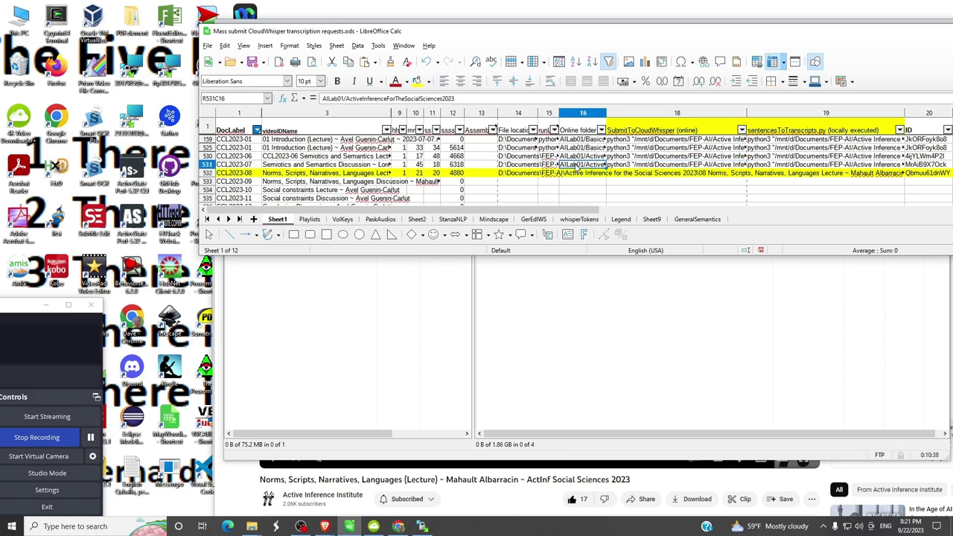
left_click(575, 177)
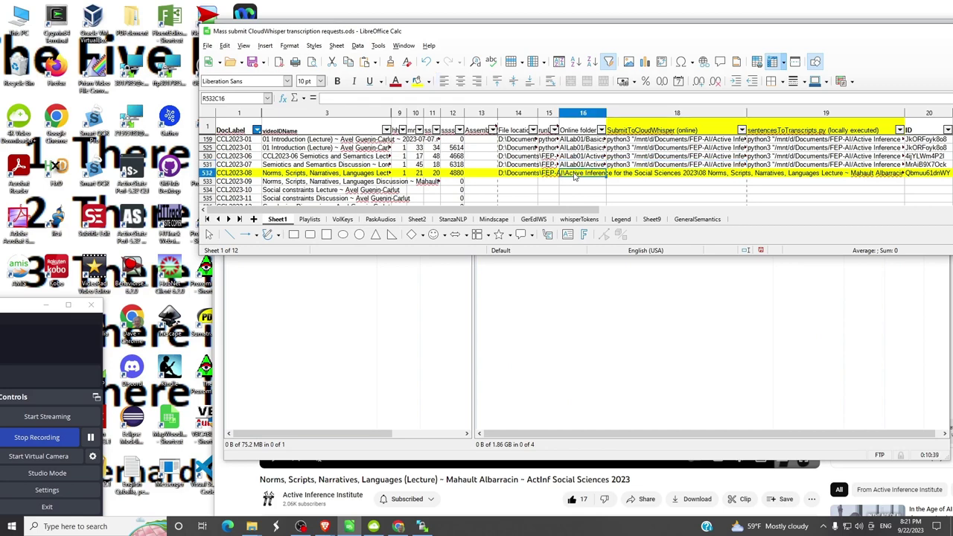
left_click(515, 97)
key("ctrl+v")
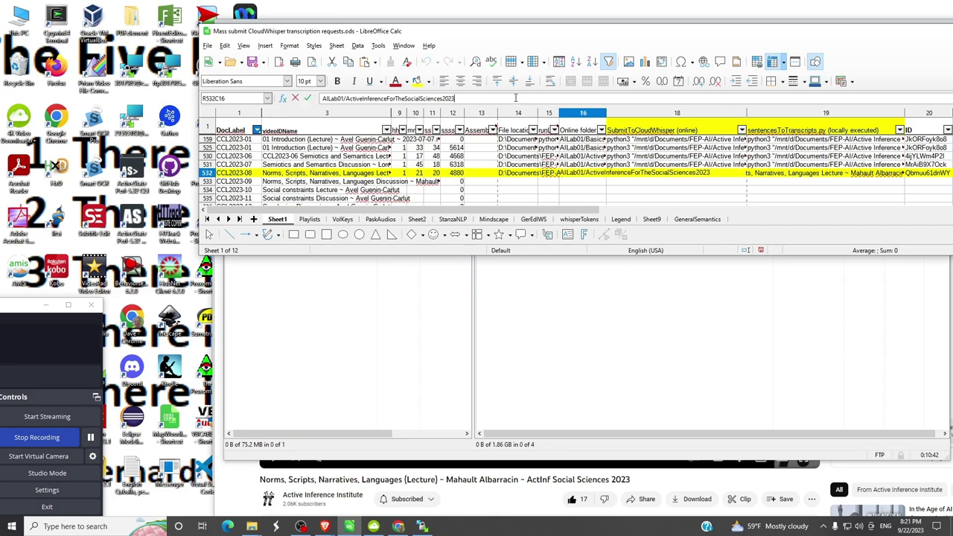
key("Return")
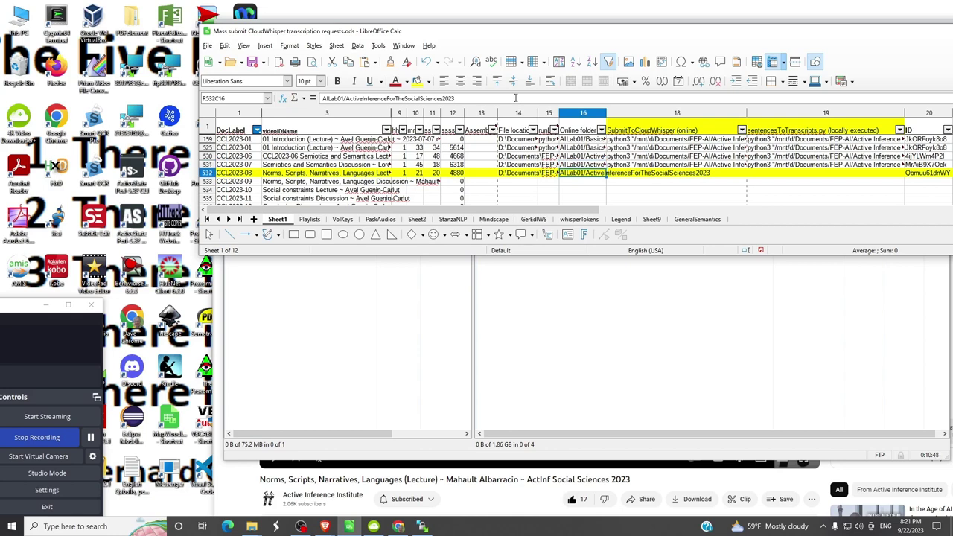
- Copy row 531's SubmitToCloudWhisper CONCATENATE formula into row 532 and check the generated command
key("Up")
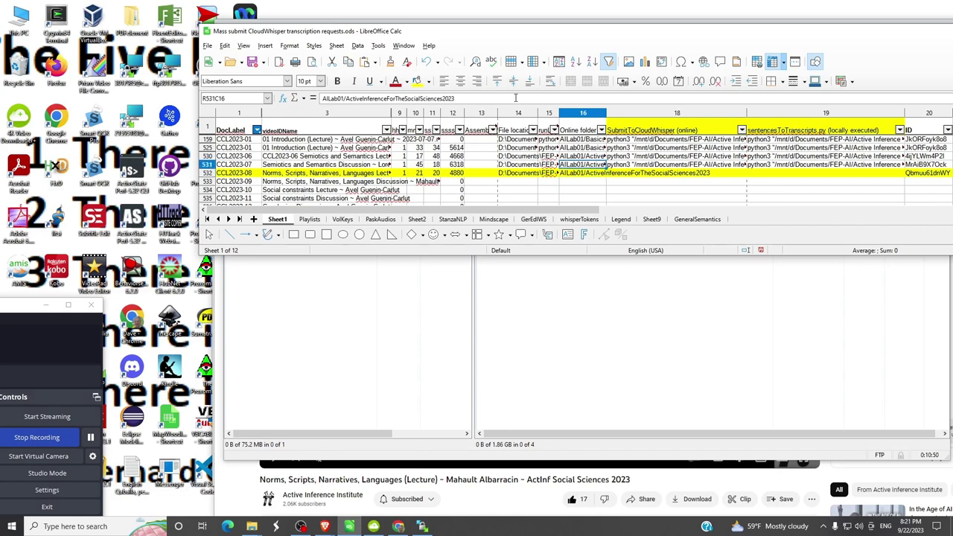
key("Right")
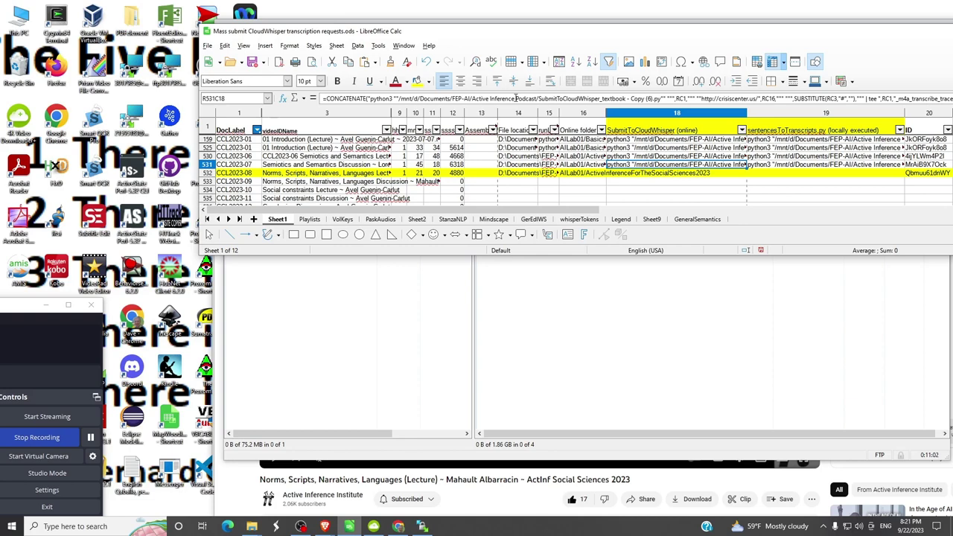
key("Down")
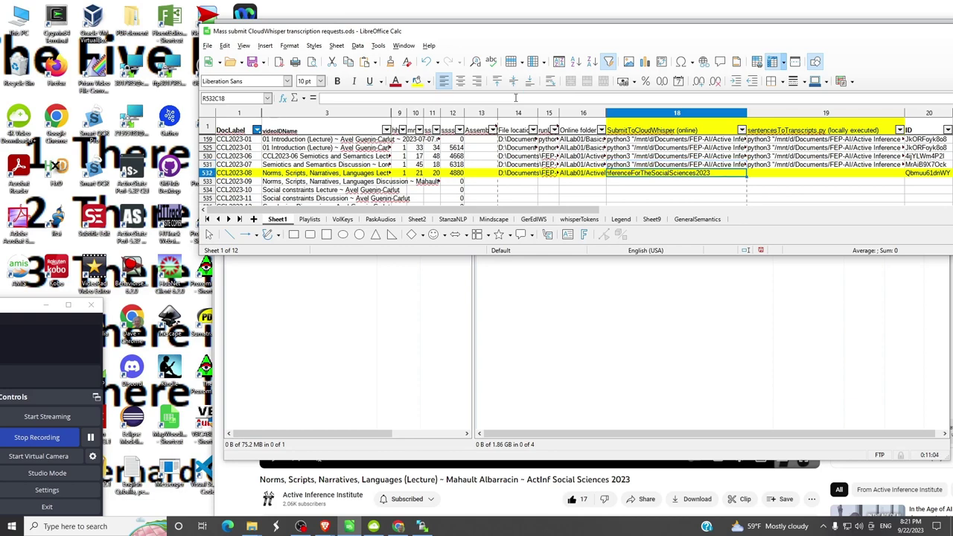
key("ctrl+v")
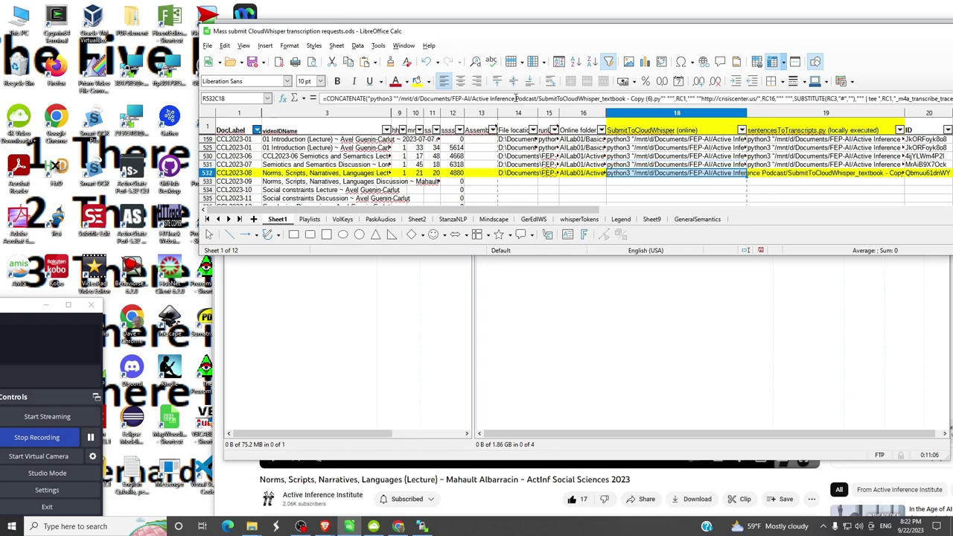
key("Up")
key("Left")
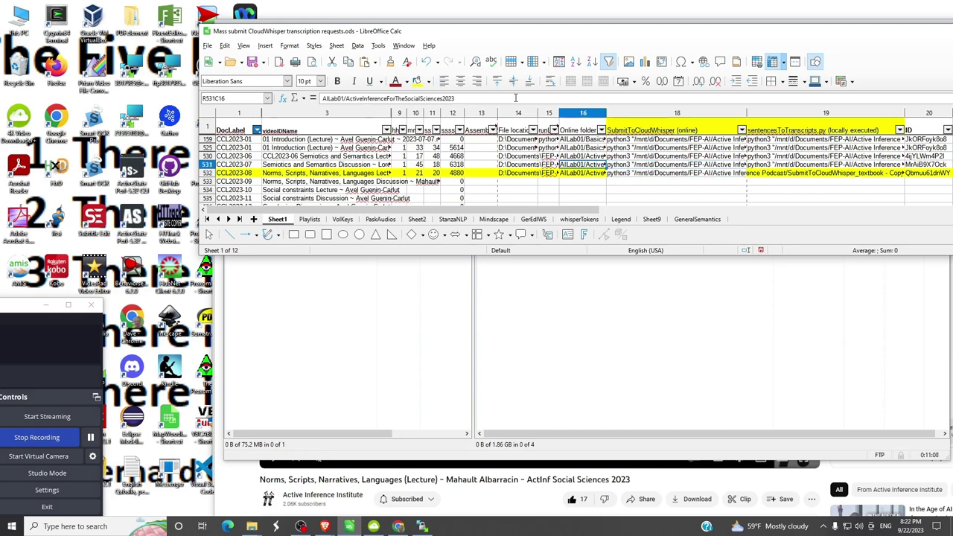
key("Home")
key("Right")
key("Right")
key("Right")
key("Right")
key("Right")
key("Right")
key("Right")
key("Right")
key("Right")
key("Right")
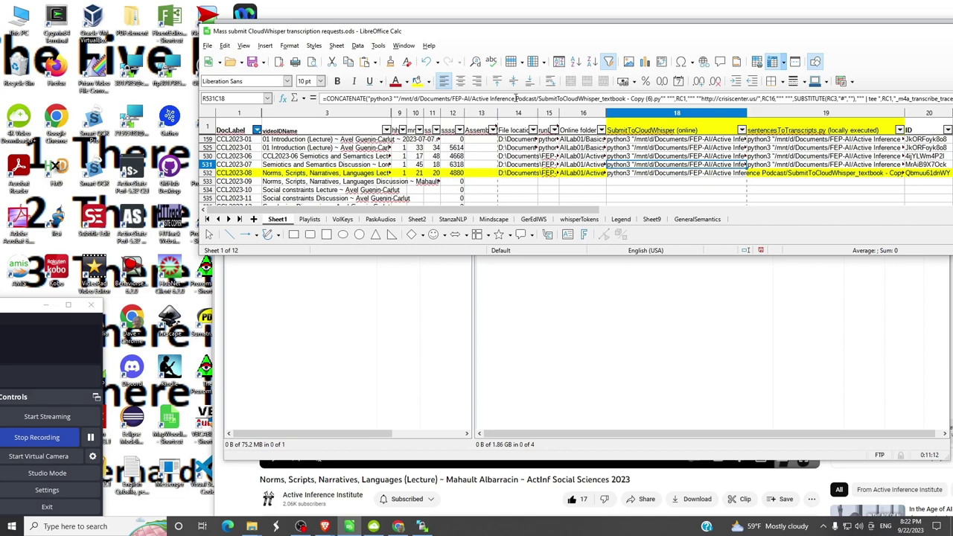
key("Down")
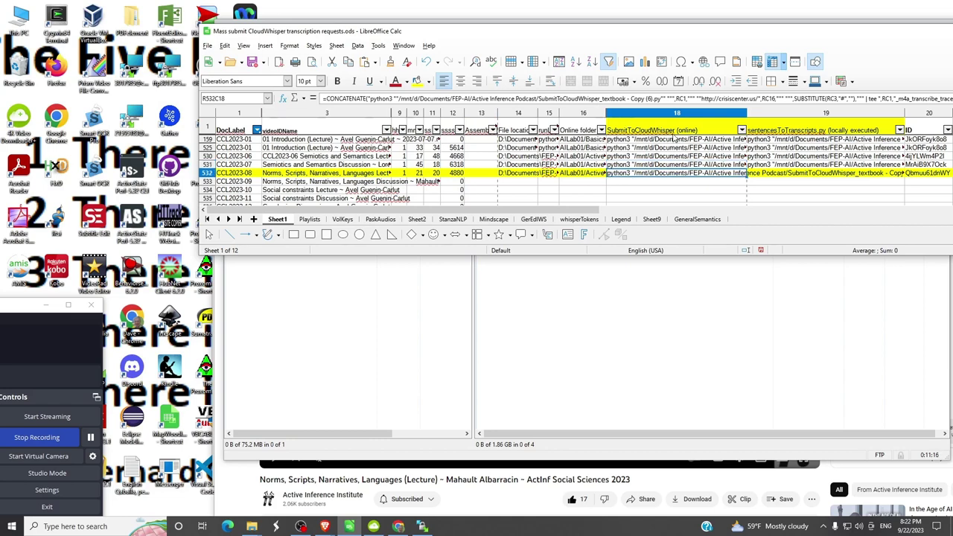
left_click(675, 130)
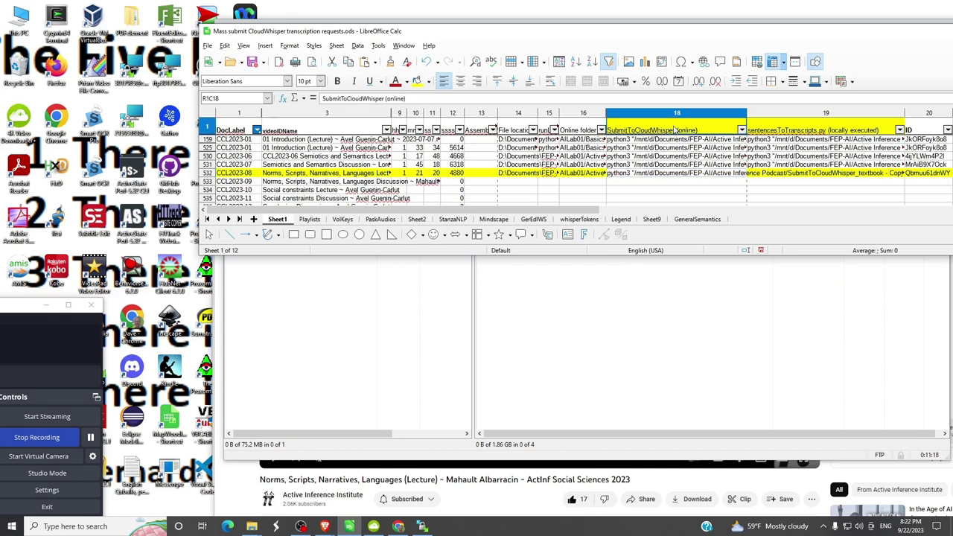
left_click(668, 173)
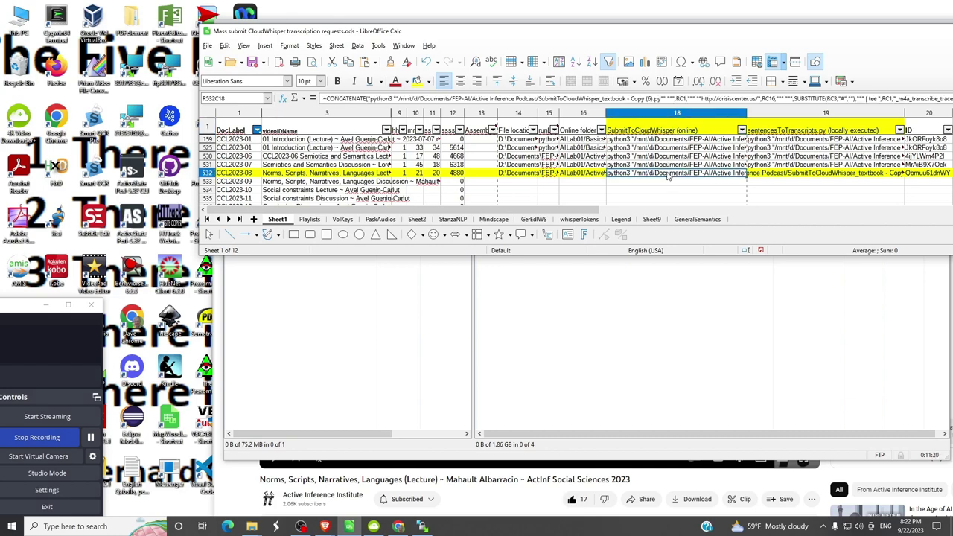
- Copy the CCL2023-08 file location path, open Ubuntu and change to /mnt/d
left_click(521, 174)
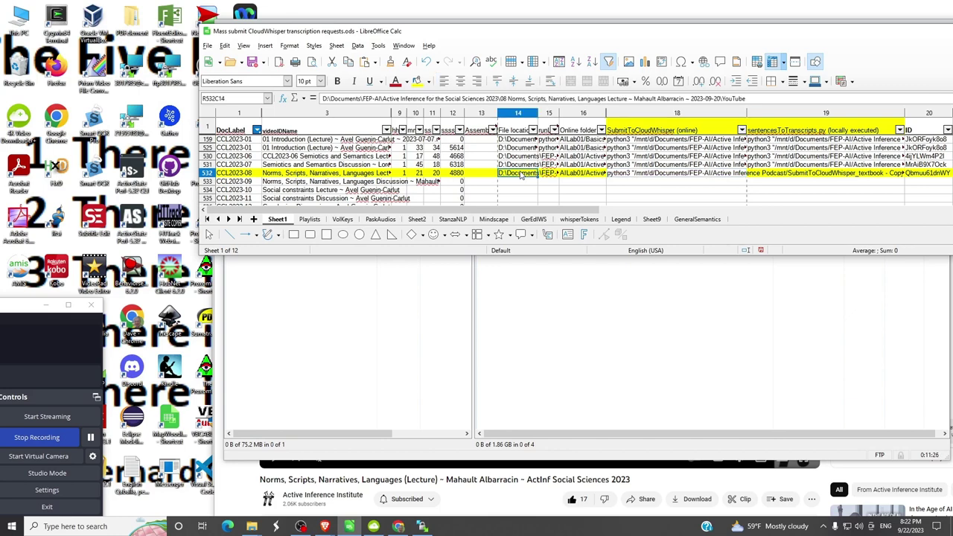
triple_click(745, 98)
key("ctrl+c")
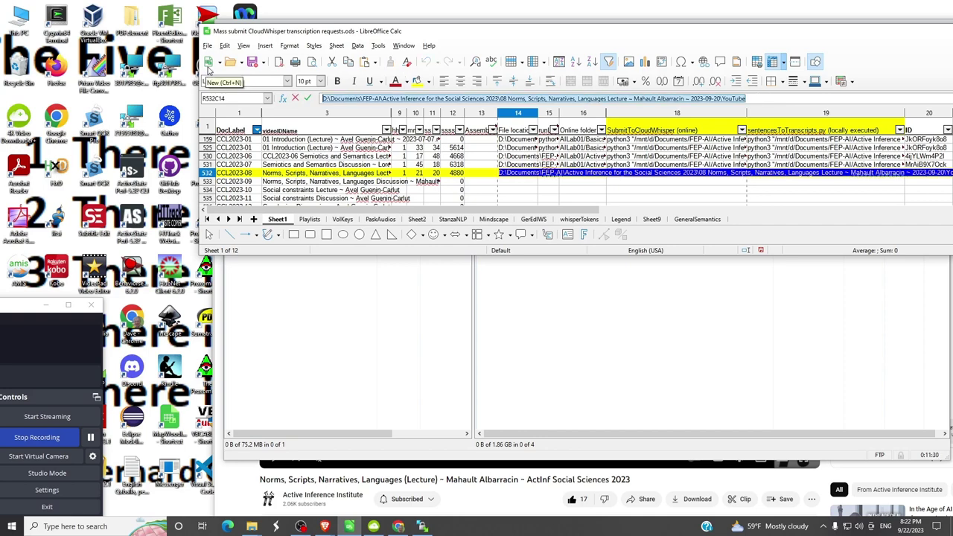
key("super")
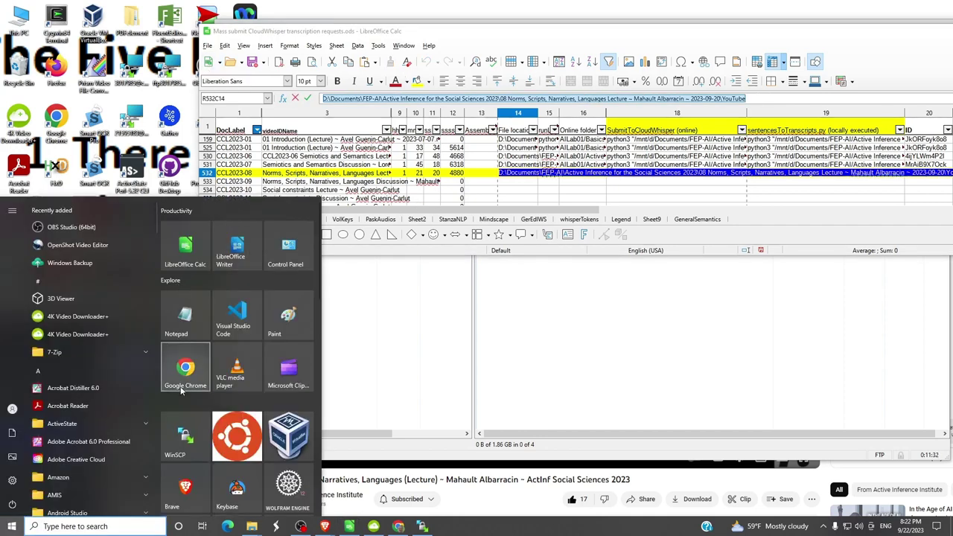
left_click(236, 436)
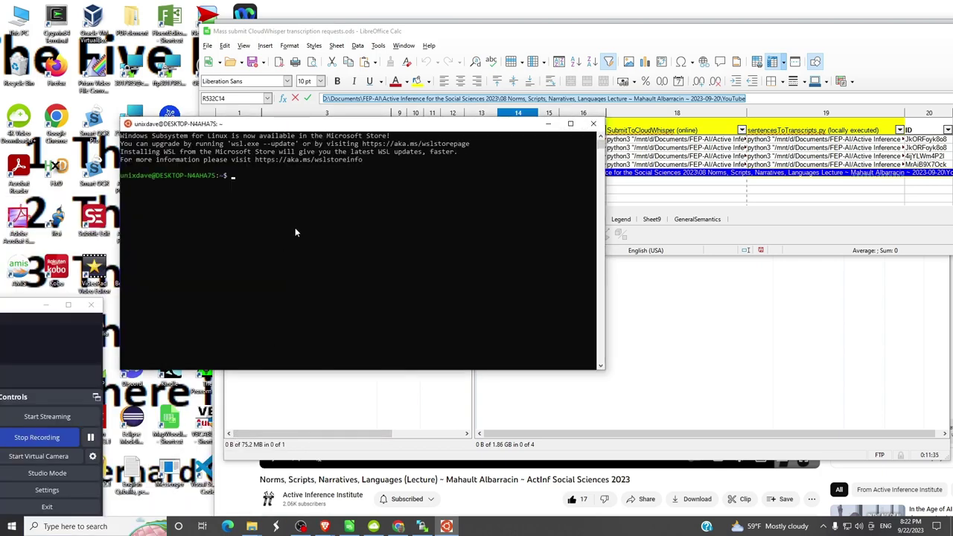
type("cd /n")
key("BackSpace")
type("mnt/d")
key("Return")
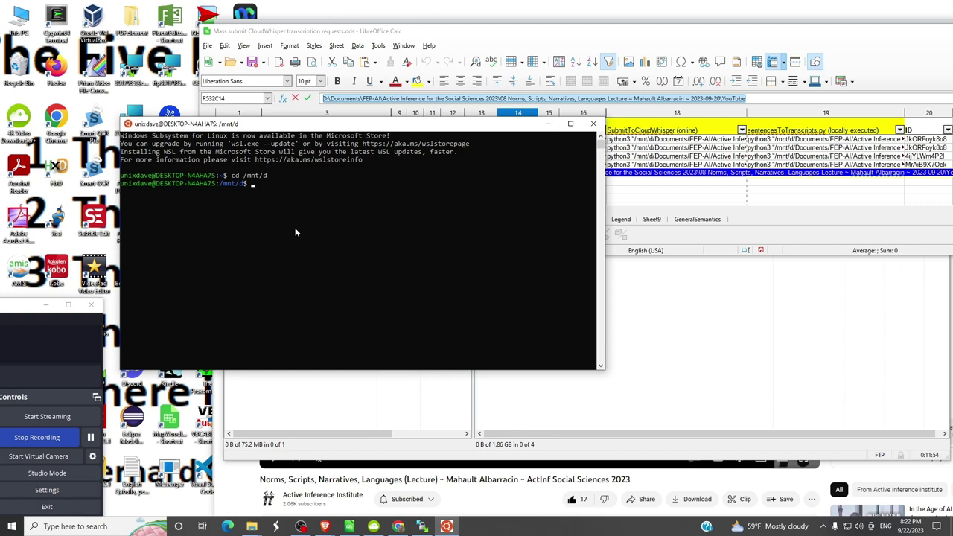
- Change into the lecture's YouTube folder using the pasted path with backslashes converted to slashes
type("cd \"")
right_click(265, 186)
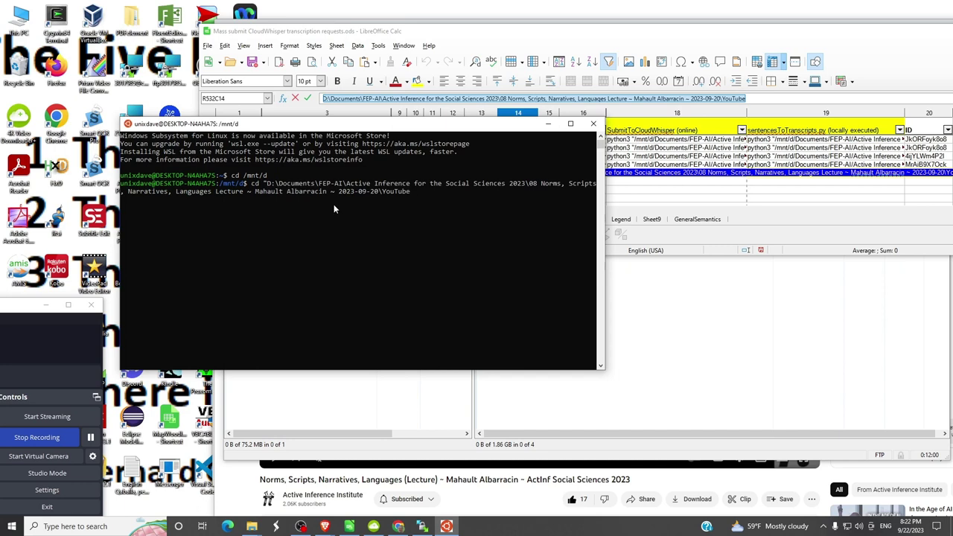
type("\"")
key("Home")
key("Right")
key("Right")
key("Right")
key("Right")
key("Delete")
key("Delete")
key("Delete")
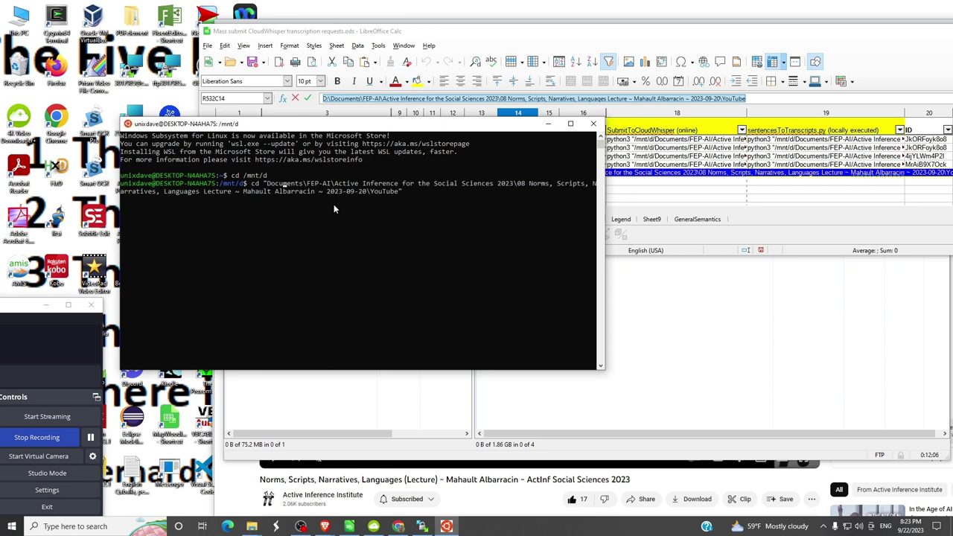
key("Right")
key("Delete")
type("/")
key("Right")
key("Right")
key("Right")
key("Right")
key("Right")
key("Right")
key("Delete")
type("/")
key("Delete")
type("/")
key("Delete")
type("/")
key("Return")
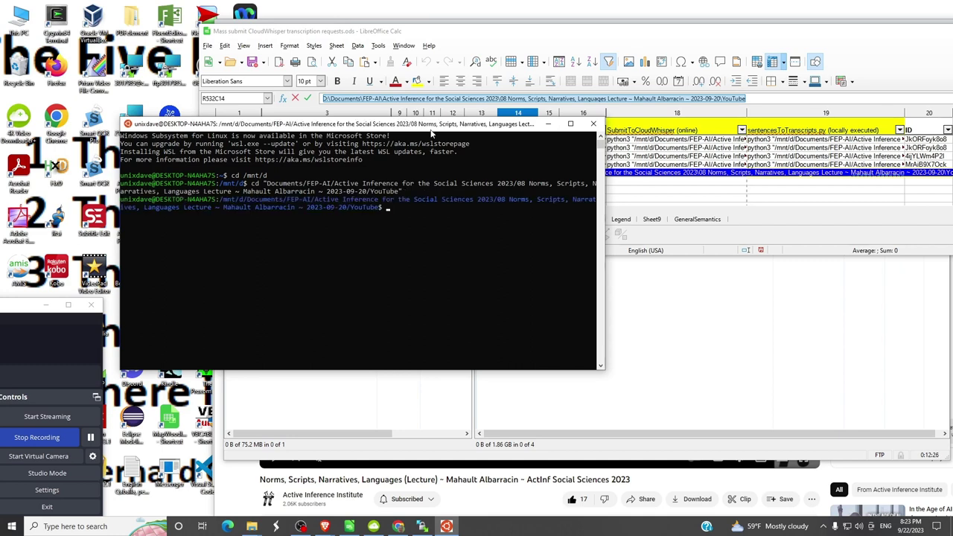
left_click_drag(431, 129, 462, 286)
- In WinSCP, select the lecture file, then go up and open the AssemblyAI folder
key("alt+Tab")
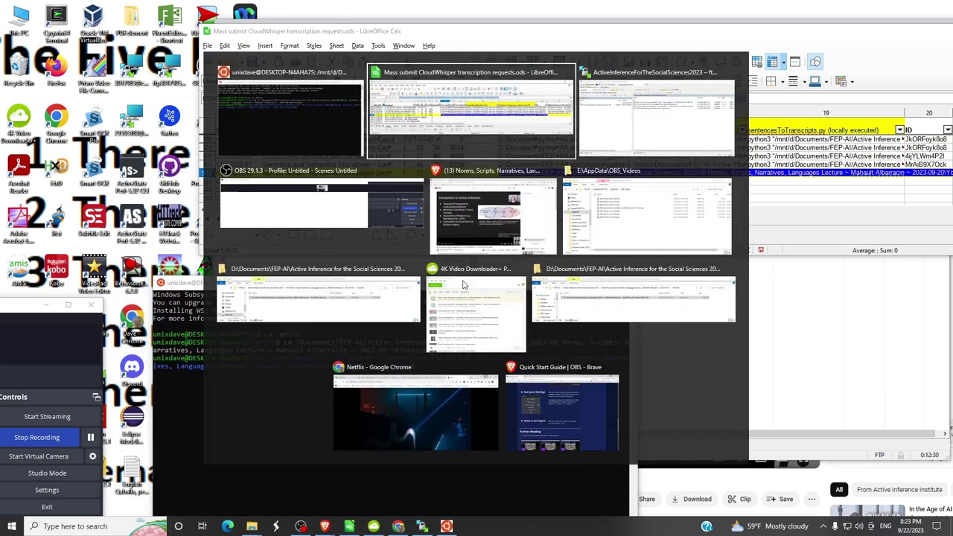
key("alt+Tab")
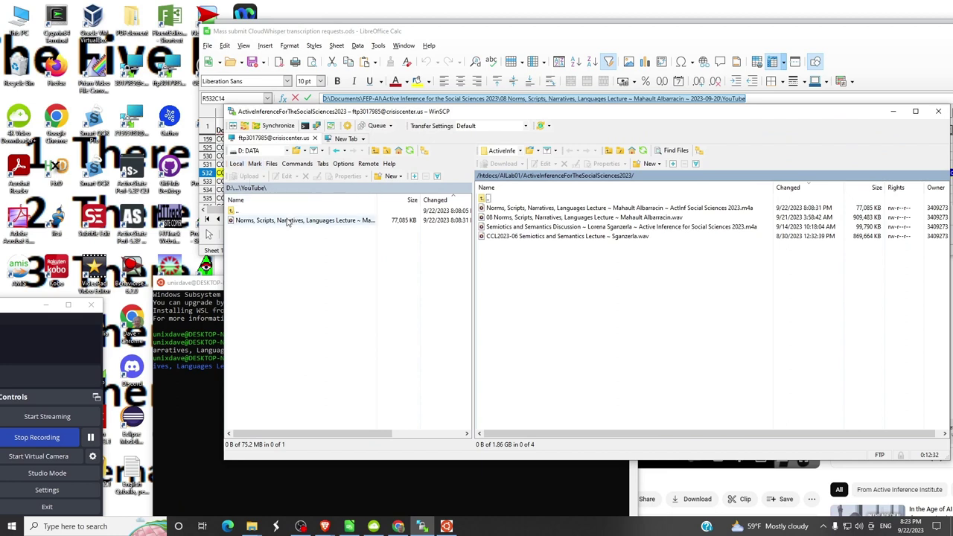
left_click_drag(288, 221, 368, 217)
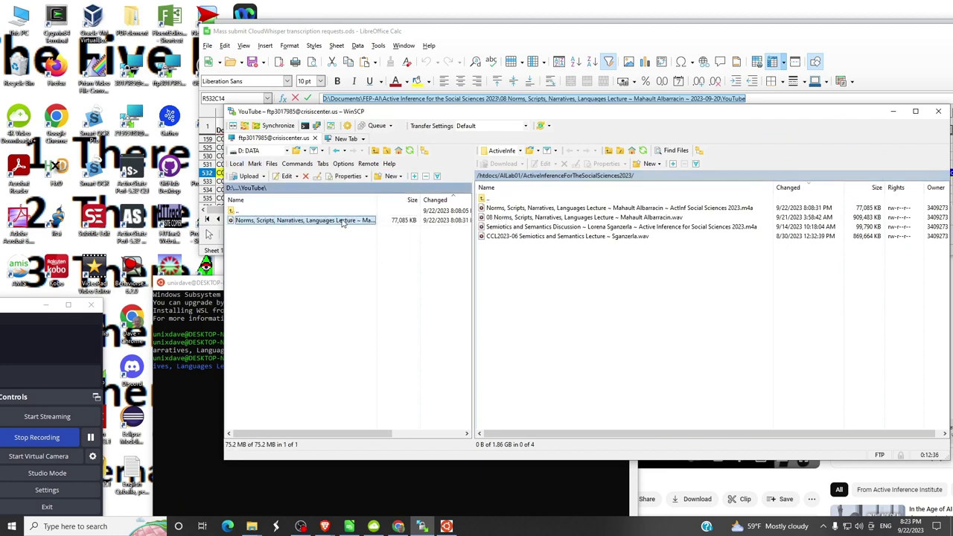
key("alt+Tab")
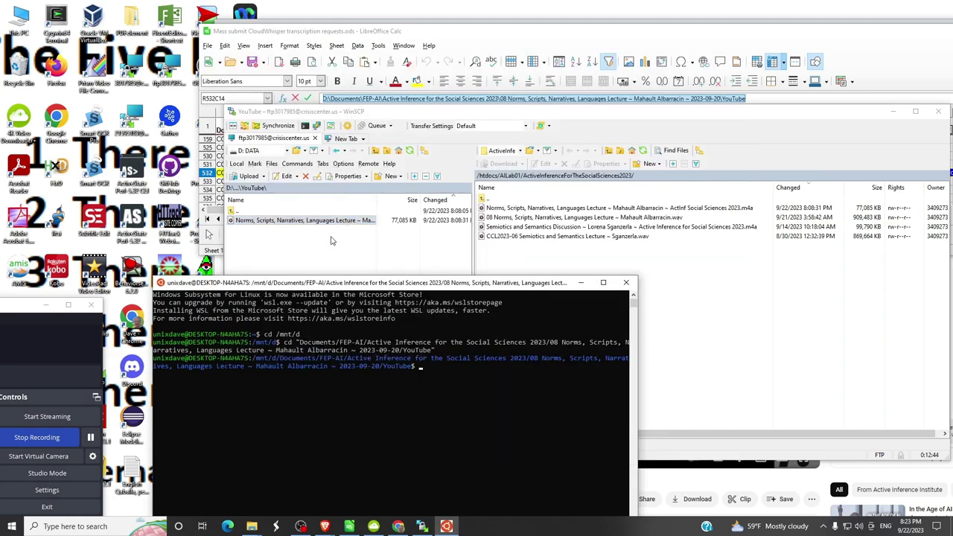
left_click(377, 151)
double_click(255, 230)
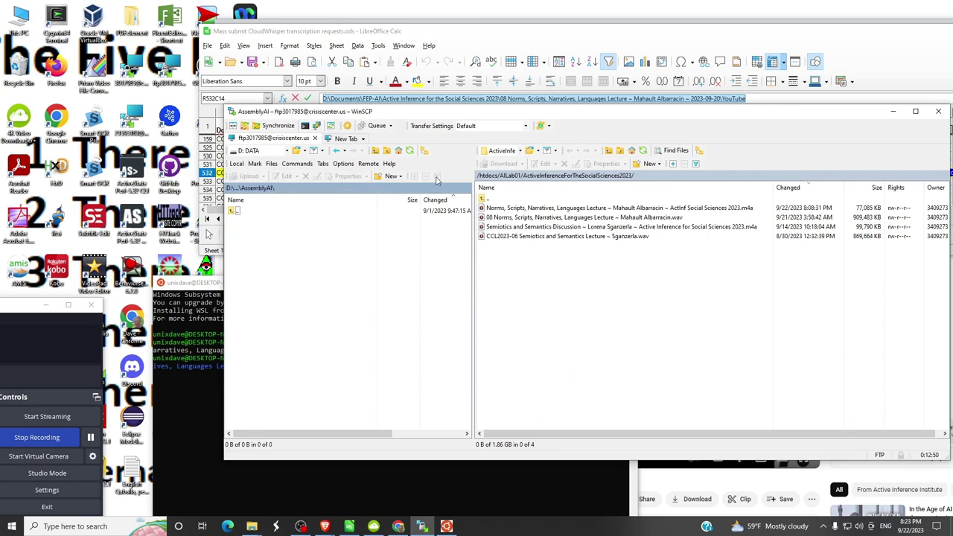
- In the Ubuntu terminal, run cd .. then cd AssemblyAI/ to work in the AssemblyAI folder
key("alt+Tab")
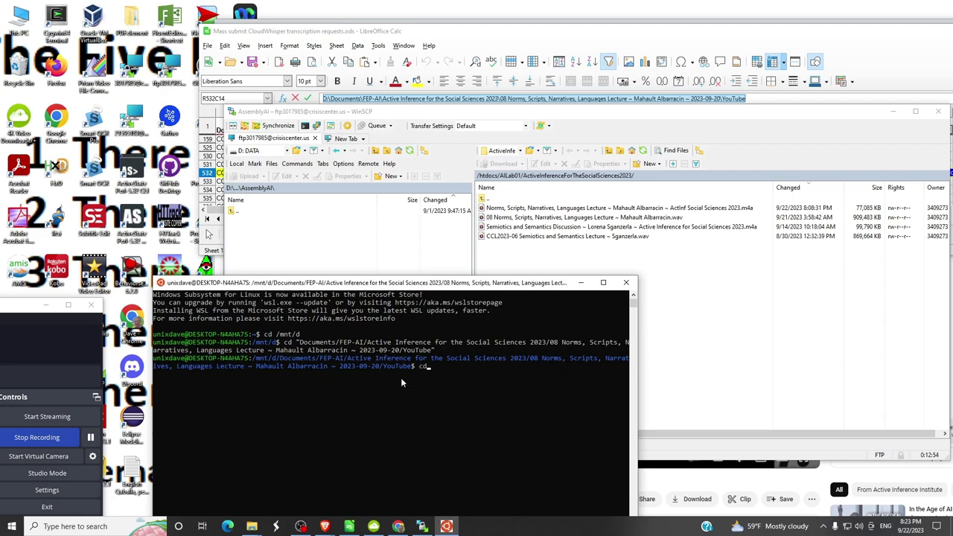
type("cd ..")
key("Return")
type("cd A")
key("Tab")
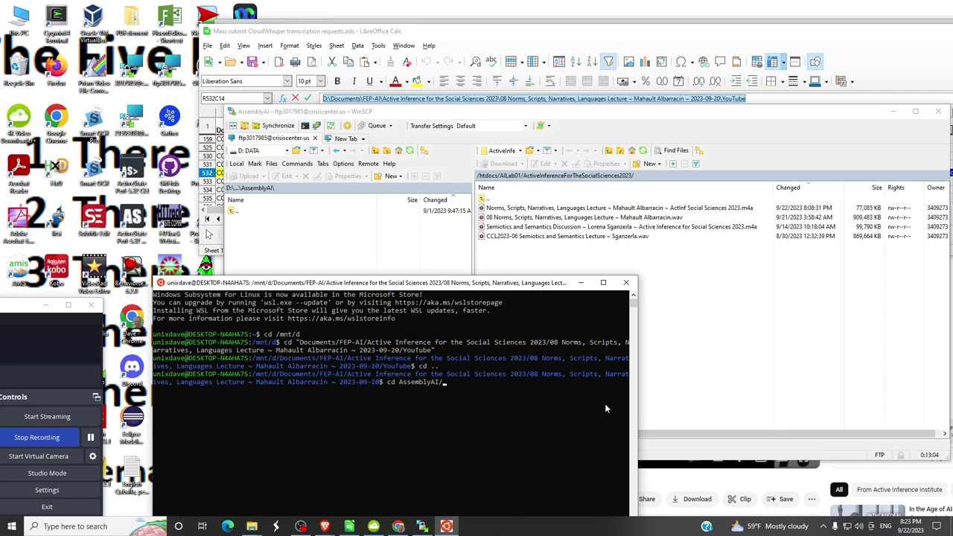
key("Return")
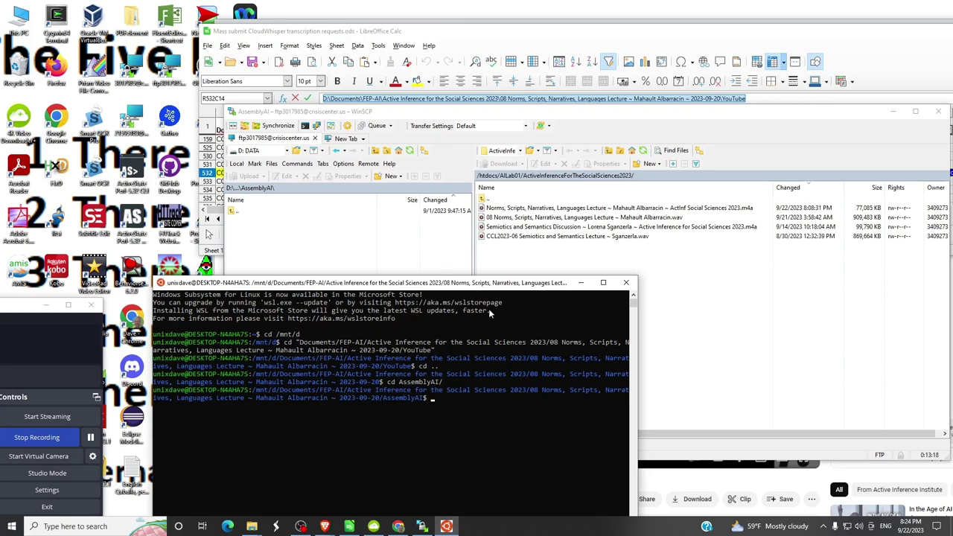
key("alt+Tab")
key("alt+Tab")
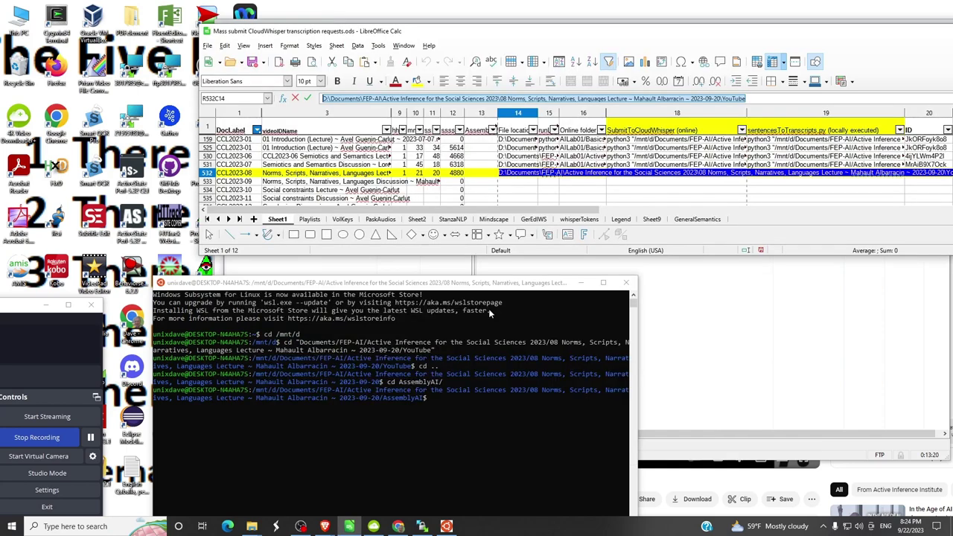
- Copy the CCL2023-08 python3 SubmitToCloudWhisper command from Calc into a new Notepad document and select it
left_click(657, 173)
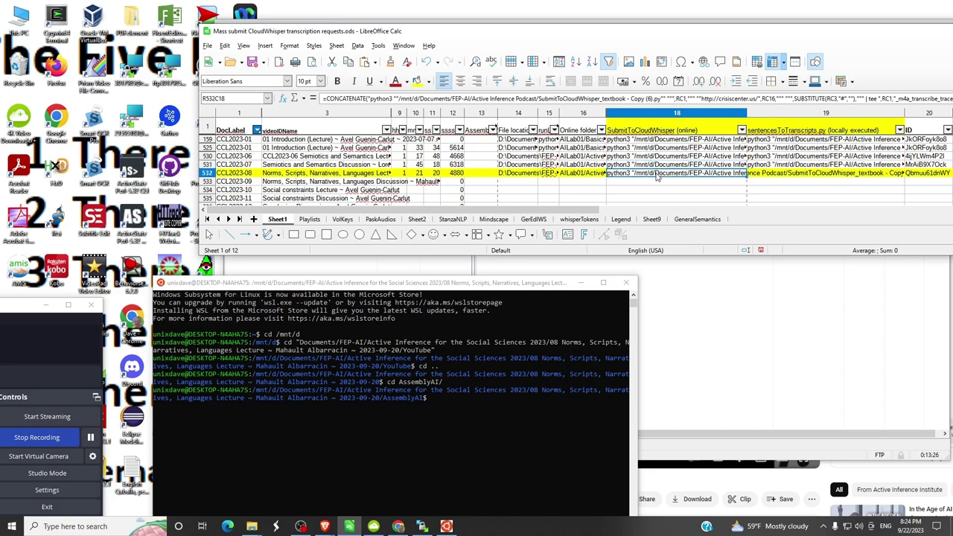
key("super")
left_click(184, 304)
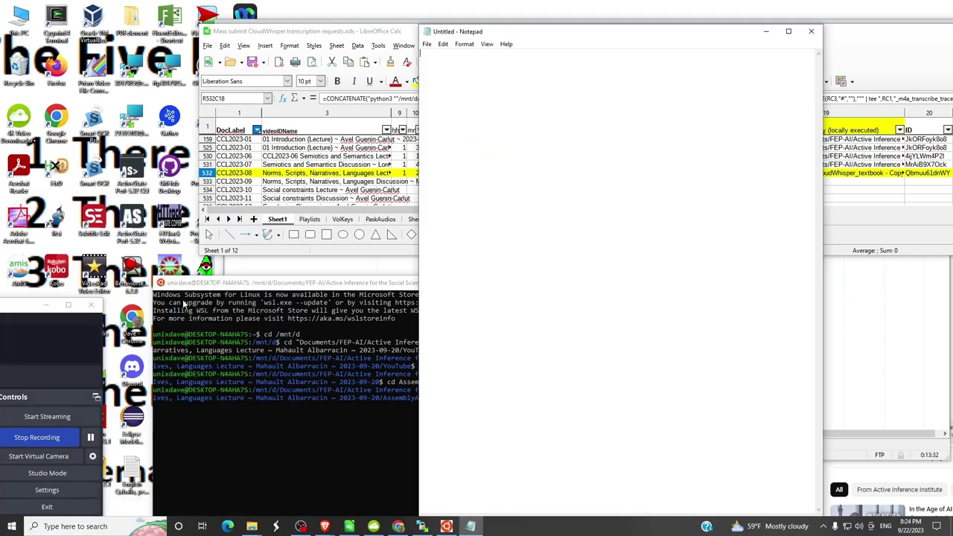
type("python3 \"/mnt/d/Documents/FEP-AI/Active Inference Podcast/SubmitToCloudWhisper_textbook - Copy (6).py\" \"CCL2023-08\" \"http://crisiscenter.us/AILab01/ActiveInferenceForTheSocialSciences2023\" \"Norms, Scripts, Narratives, Languages Lecture ~ Mahault Albarracin ~ ActInf Social Sciences 2023.m4a\" | tee CCL2023-08_m4a_transcribe_trace.txt &")
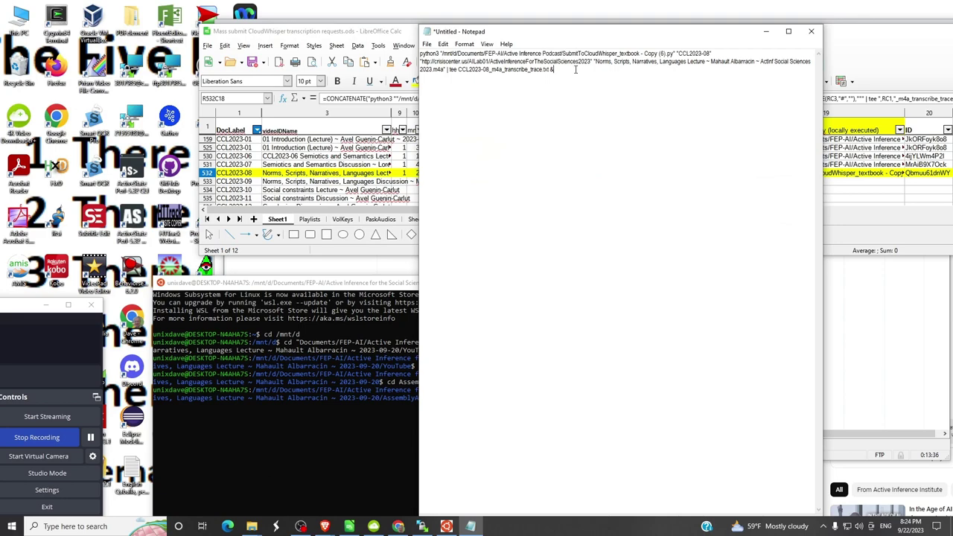
left_click_drag(575, 69, 417, 54)
key("ctrl+c")
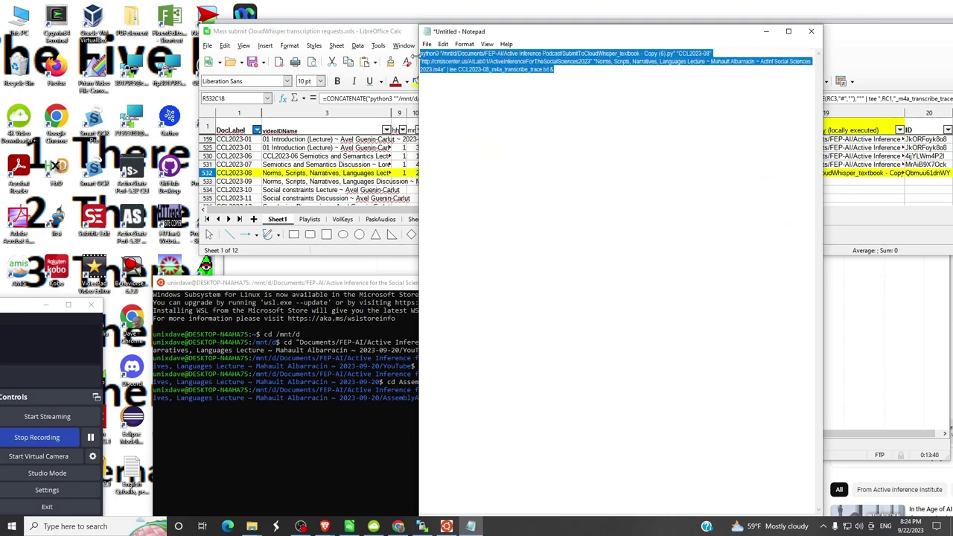
key("alt+Tab")
- Paste the CCL2023-08 python3 submission command at the AssemblyAI prompt and run it as a background job
key("Tab")
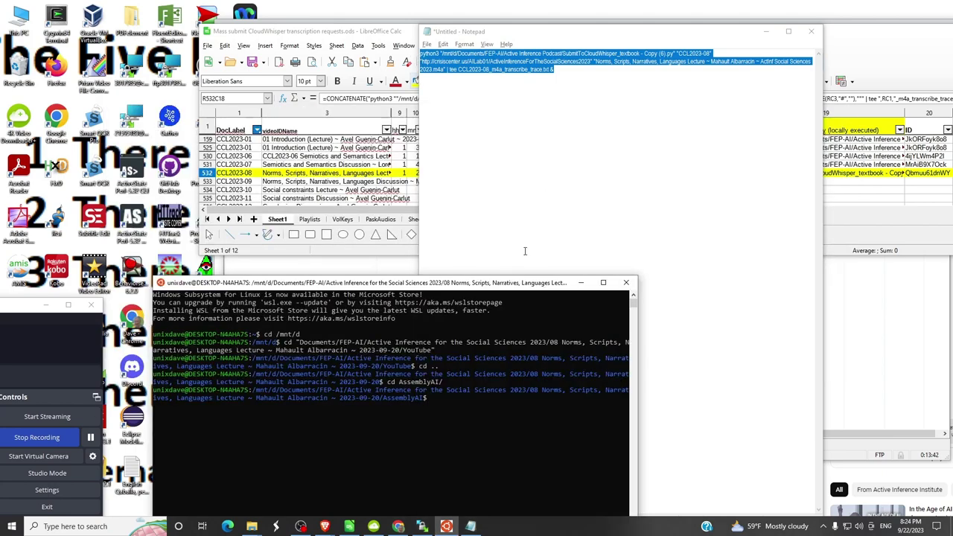
right_click(437, 400)
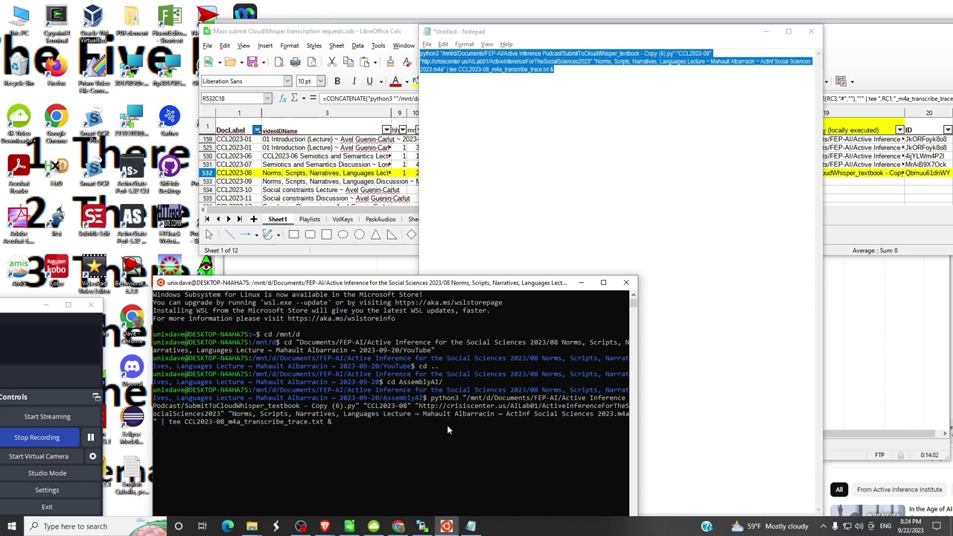
key("Return")
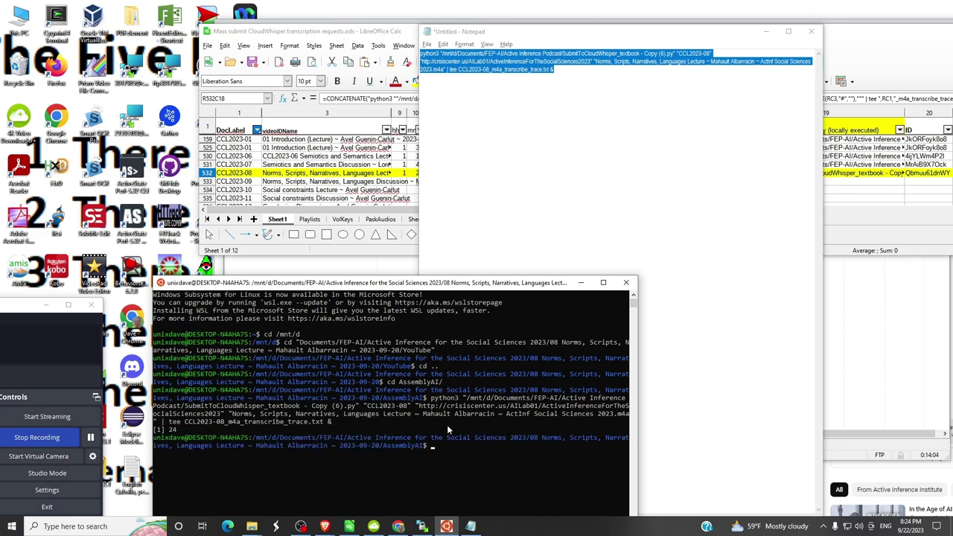
key("alt+Tab")
key("alt+Tab")
key("alt+Tab")
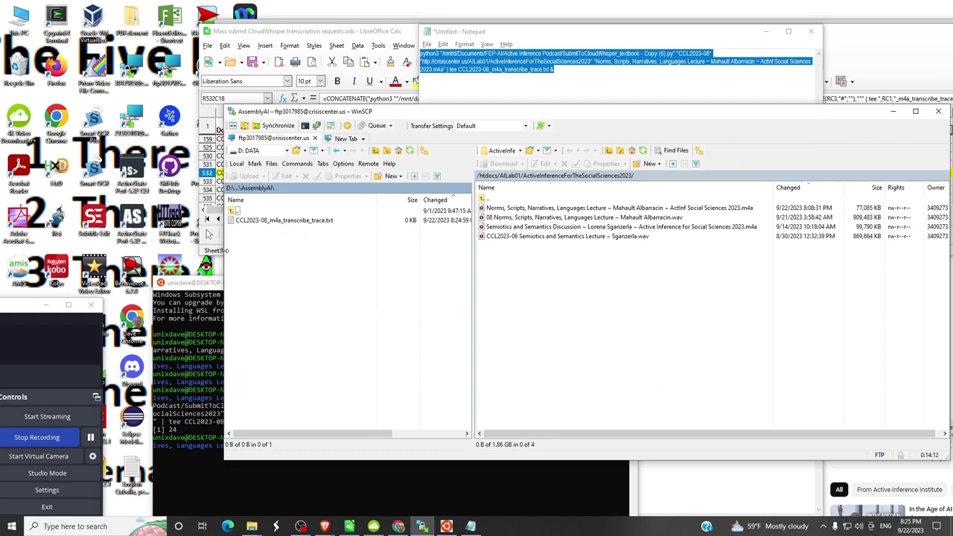
- Widen the WinSCP window and its local pane to show the full AssemblyAI path
left_click_drag(226, 255, 62, 255)
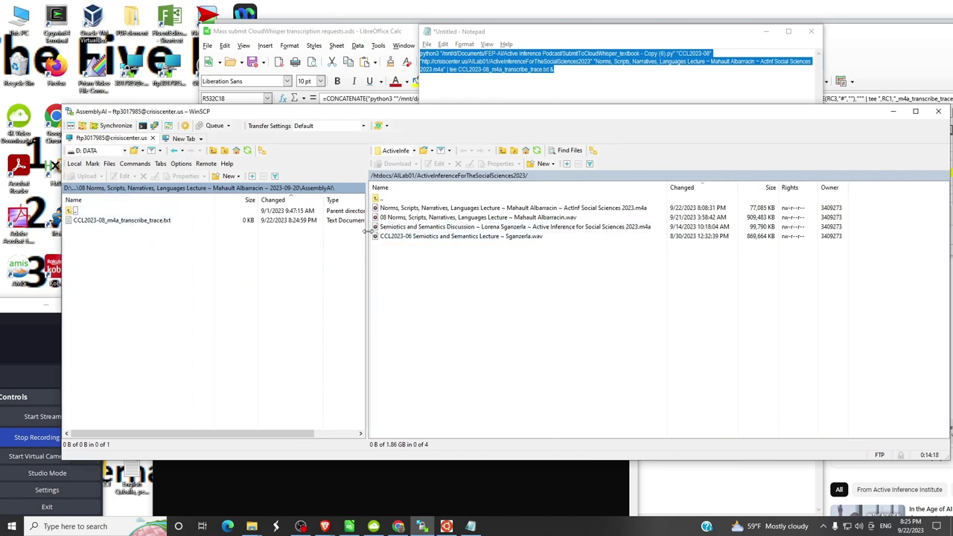
left_click_drag(366, 230, 449, 230)
key("alt+Tab")
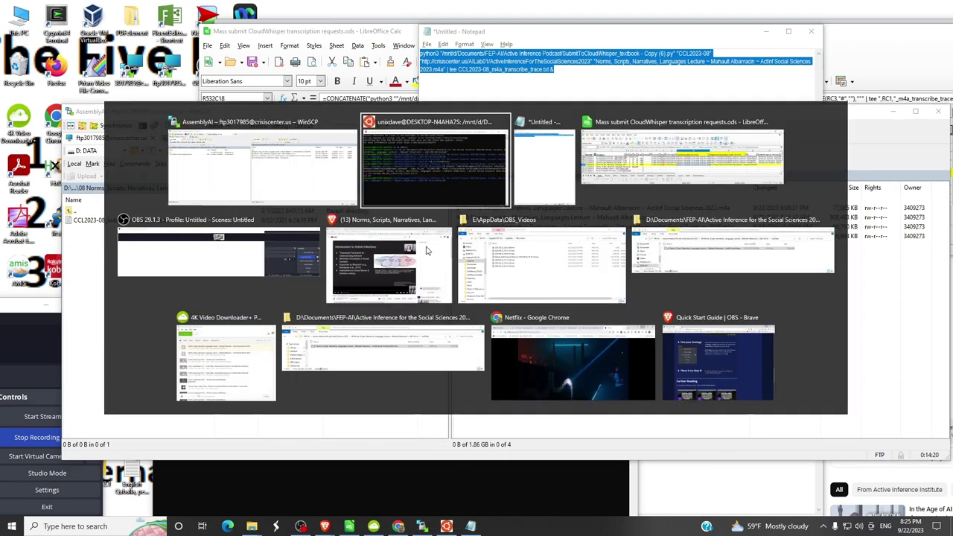
- Select the trace file name at the end of the Notepad command, then widen the window to show both folders
key("alt+Tab")
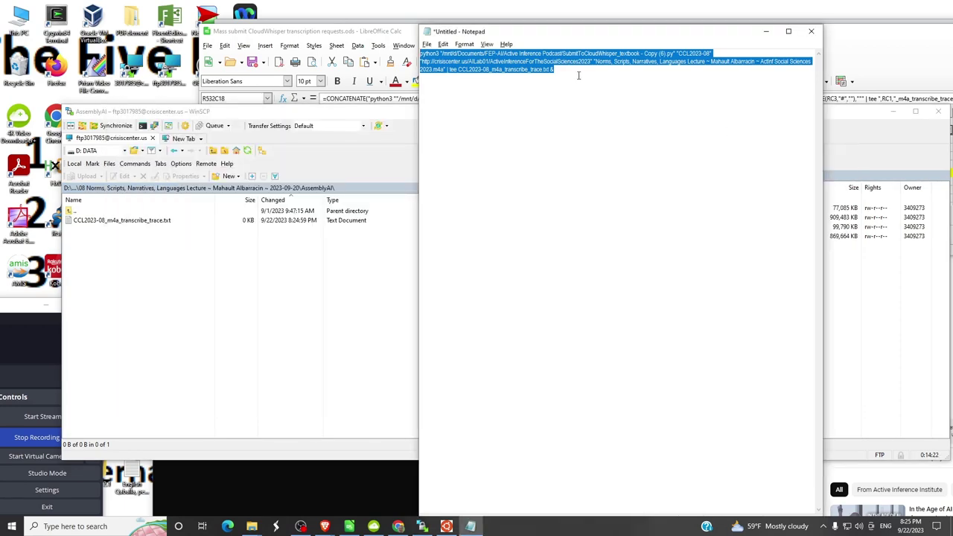
left_click(567, 69)
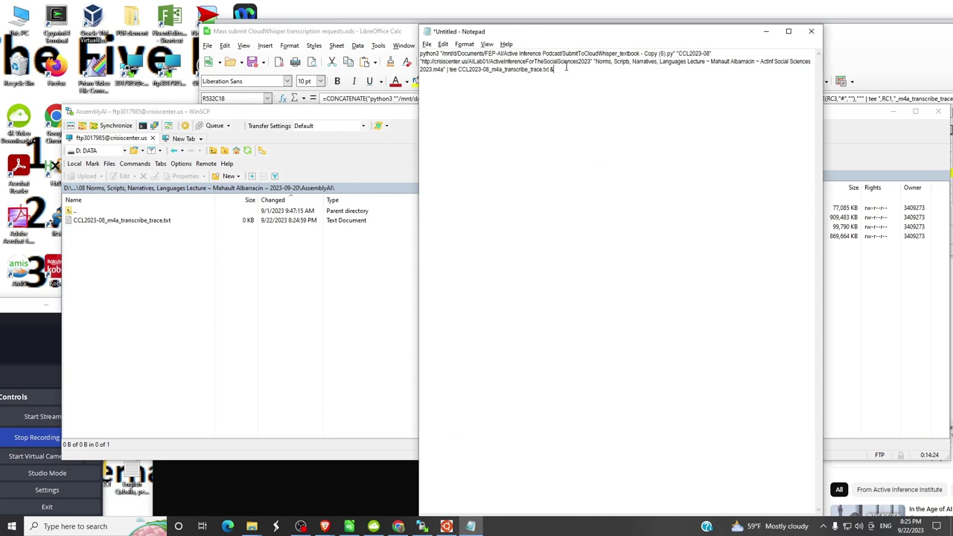
left_click_drag(566, 68, 459, 69)
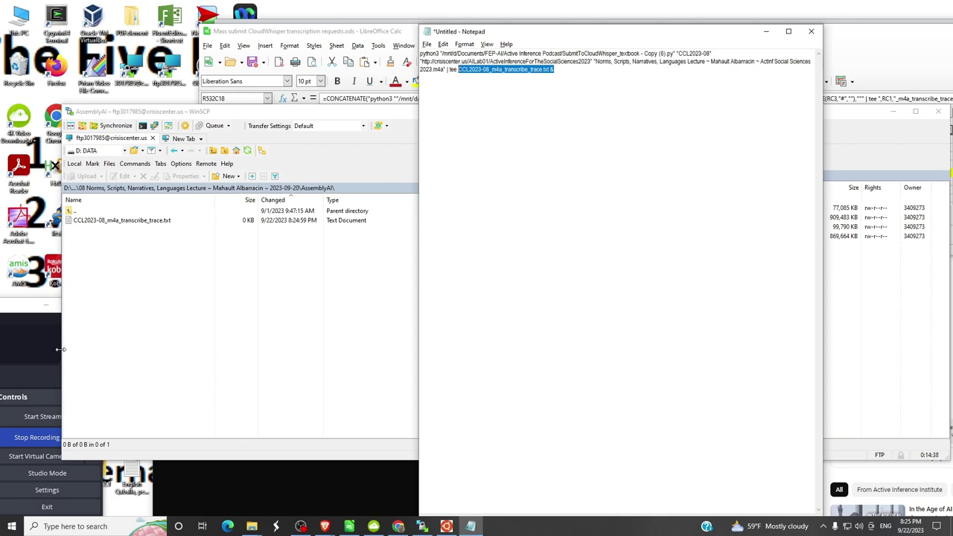
left_click_drag(62, 355, 118, 358)
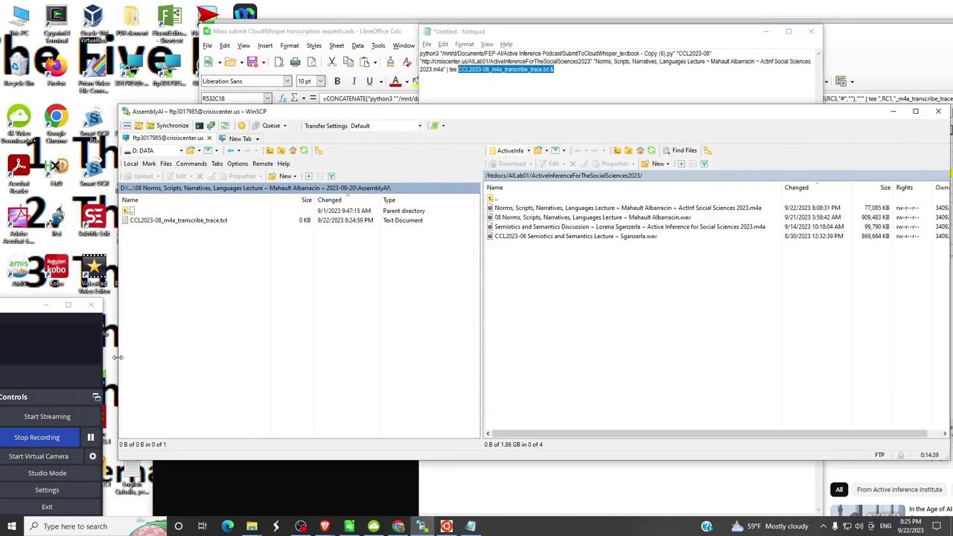
left_click(90, 438)
- Bring up the terminal and confirm the CloudWhisper job reports Done with audio_duration 4880.0
left_click(90, 438)
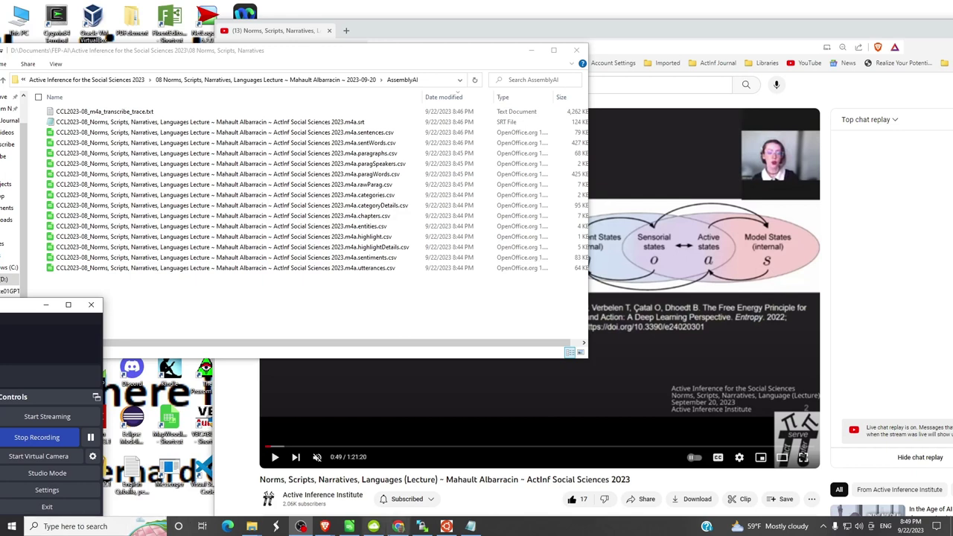
left_click(449, 527)
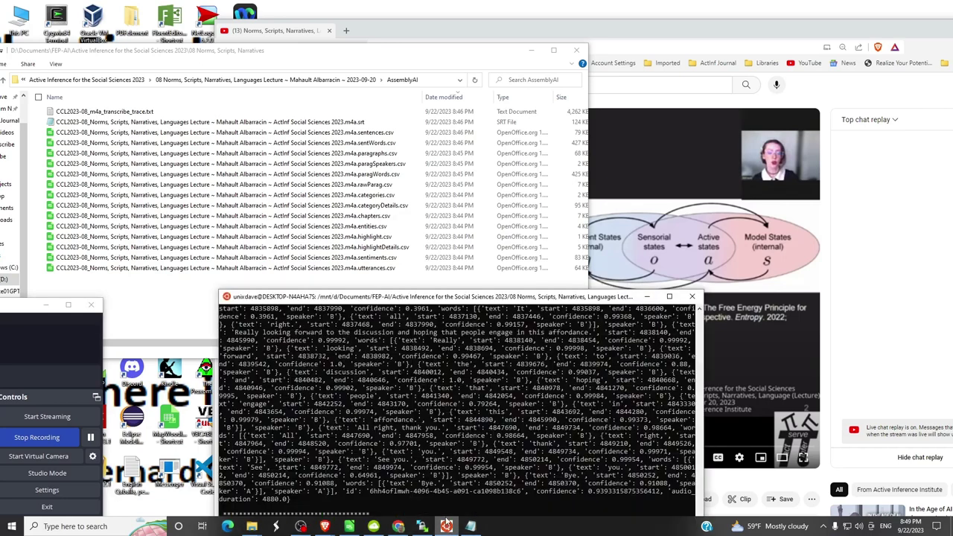
left_click_drag(419, 300, 431, 237)
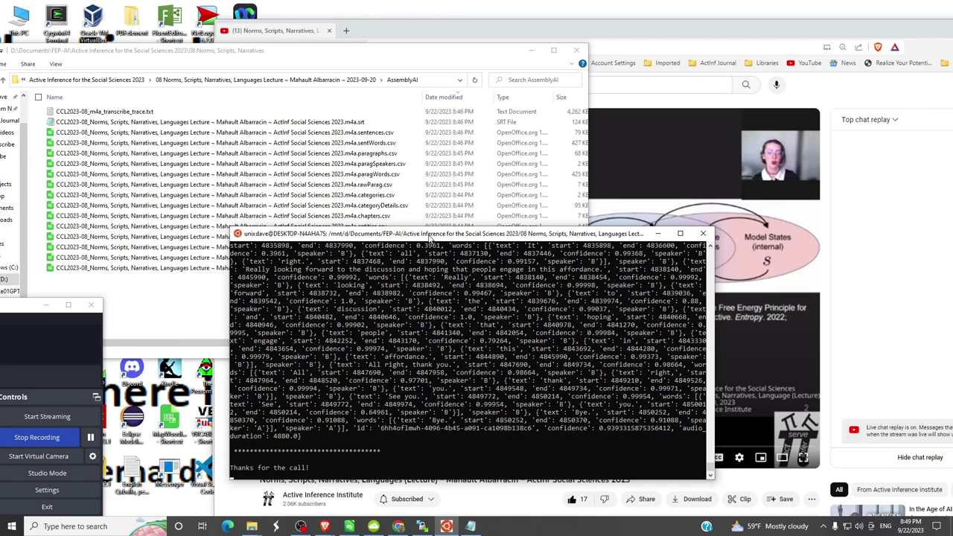
key("Return")
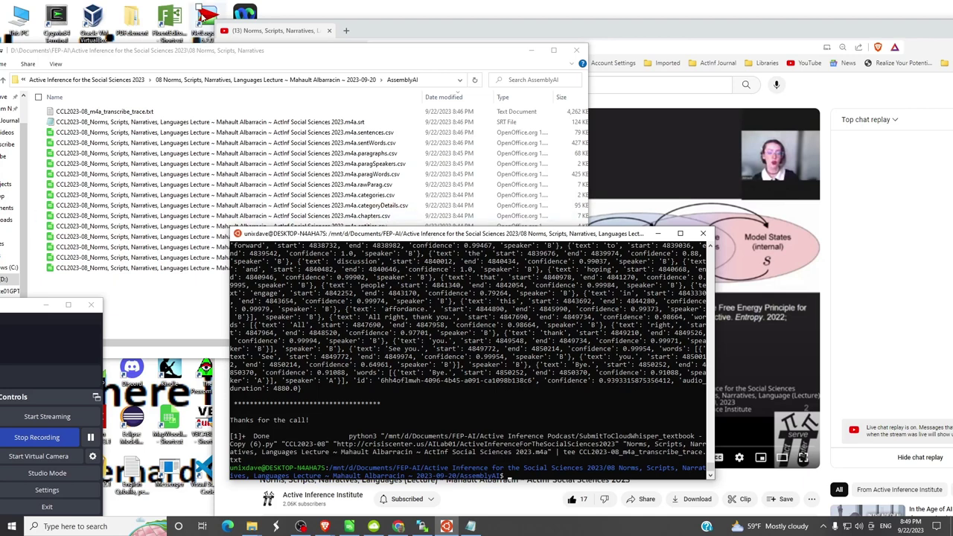
- Resize Explorer to list the AssemblyAI folder's 124 KB .srt, fourteen CSVs and 4,262 KB trace file
left_click(374, 60)
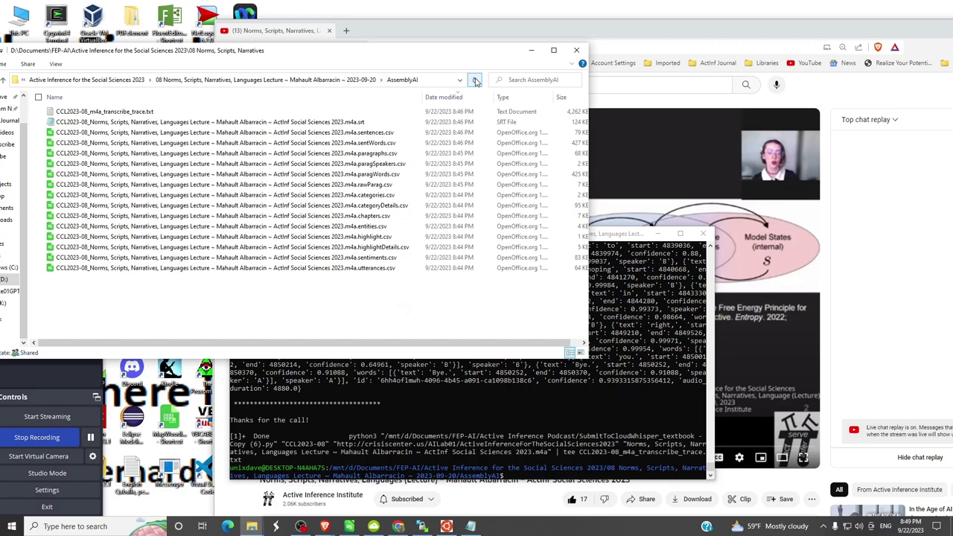
left_click_drag(590, 85, 822, 85)
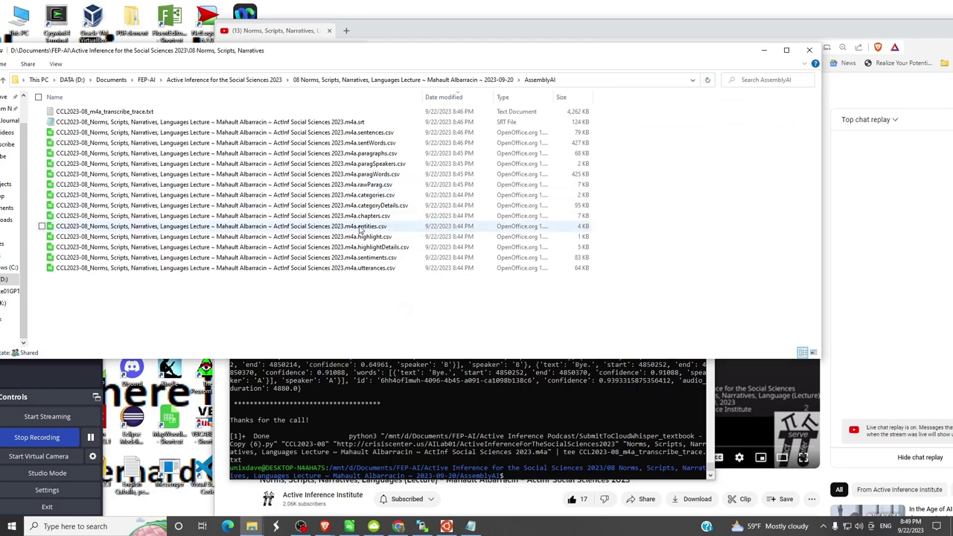
left_click_drag(372, 358, 390, 347)
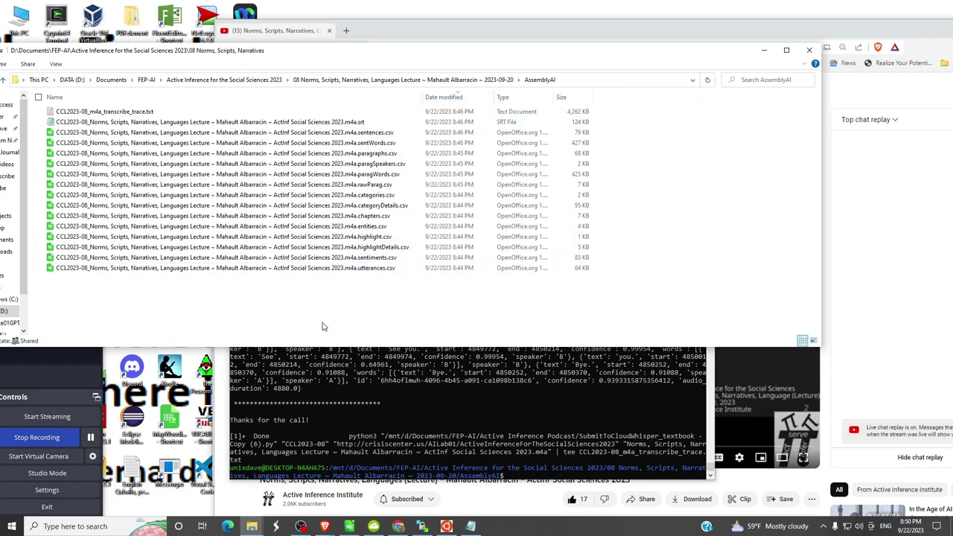
mouse_move(336, 345)
left_mouse_down()
mouse_move(335, 377)
mouse_move(335, 350)
left_mouse_up()
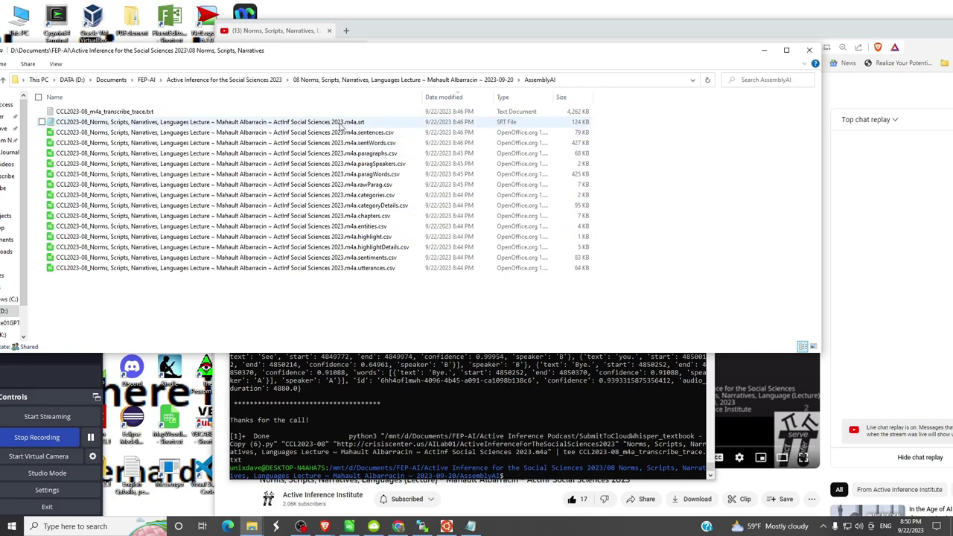
- Open the lecture's .m4a.srt captions in Notepad, narrow and move the window, then select sentences.csv
double_click(341, 123)
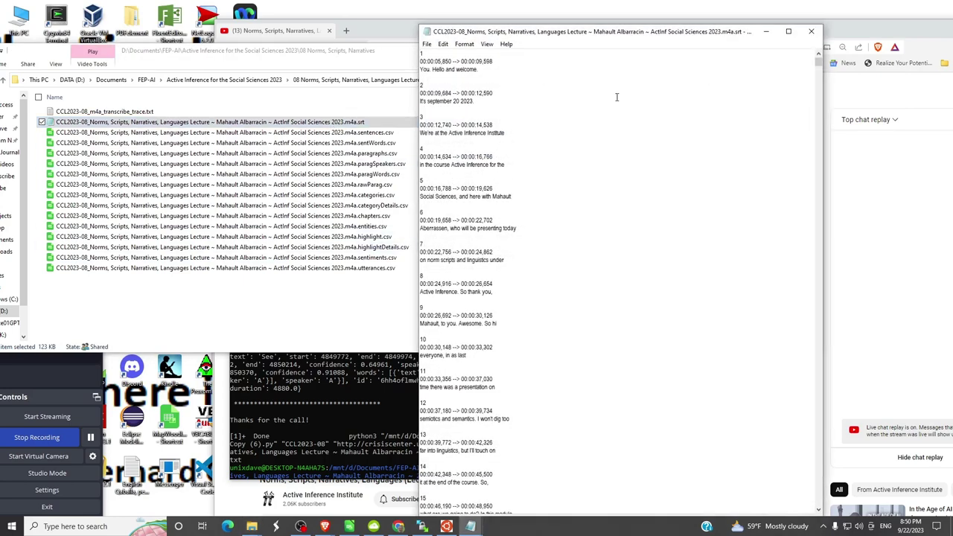
left_click_drag(824, 101, 708, 100)
left_click_drag(487, 32, 592, 13)
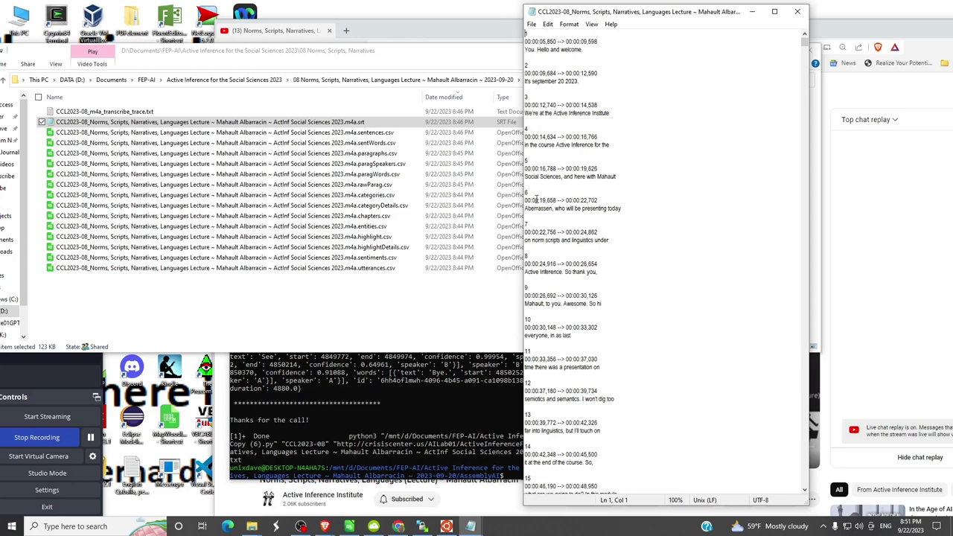
left_click(326, 134)
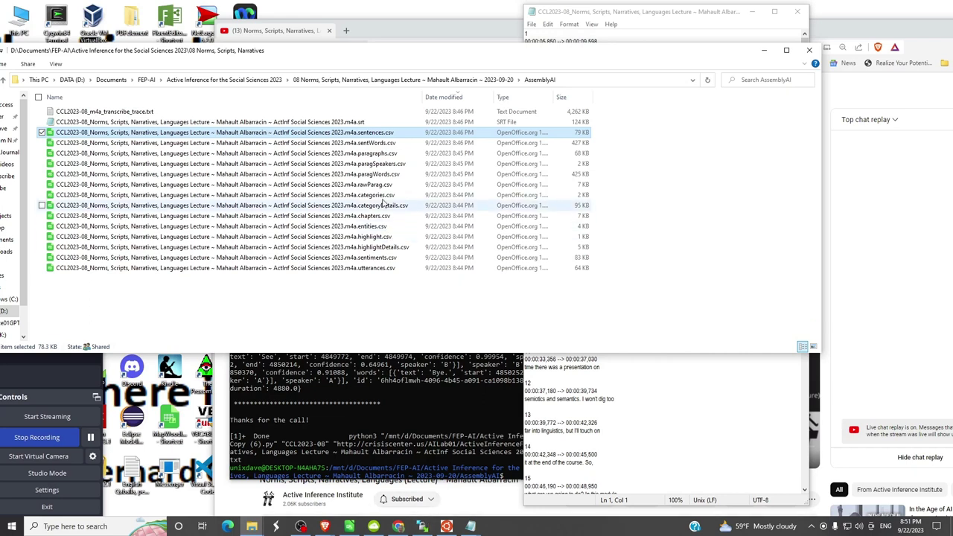
- Open sentences.csv in LibreOffice Calc, accepting the default Text Import settings
right_click(330, 134)
mouse_move(376, 217)
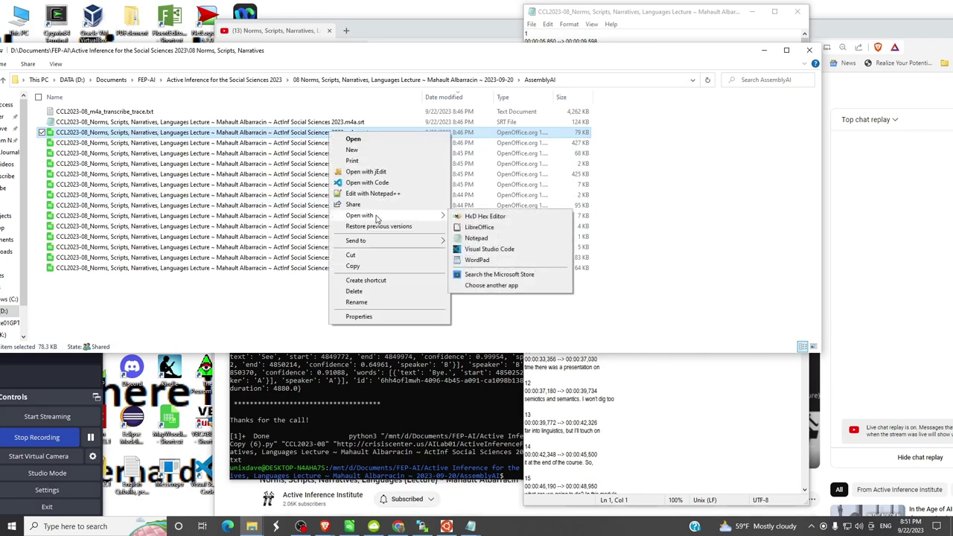
left_click(483, 235)
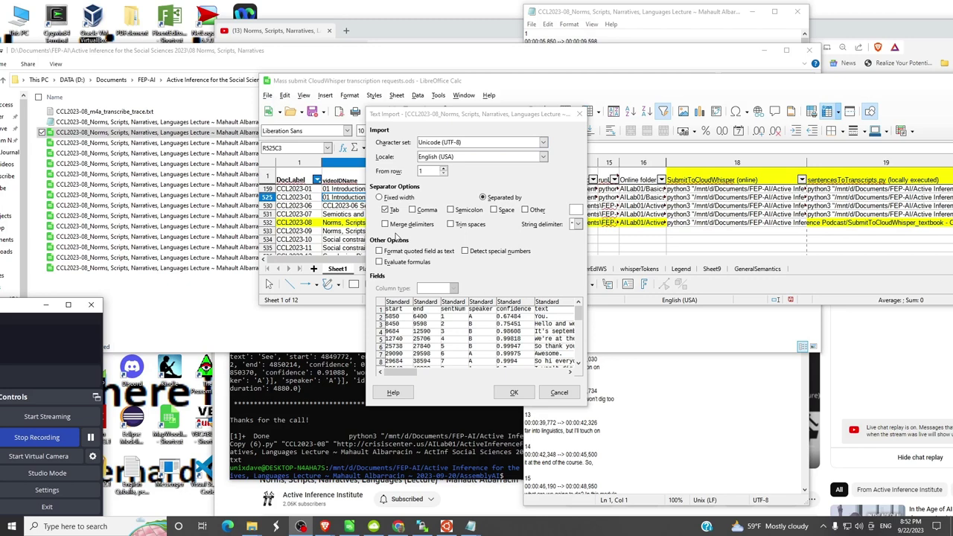
left_click(517, 394)
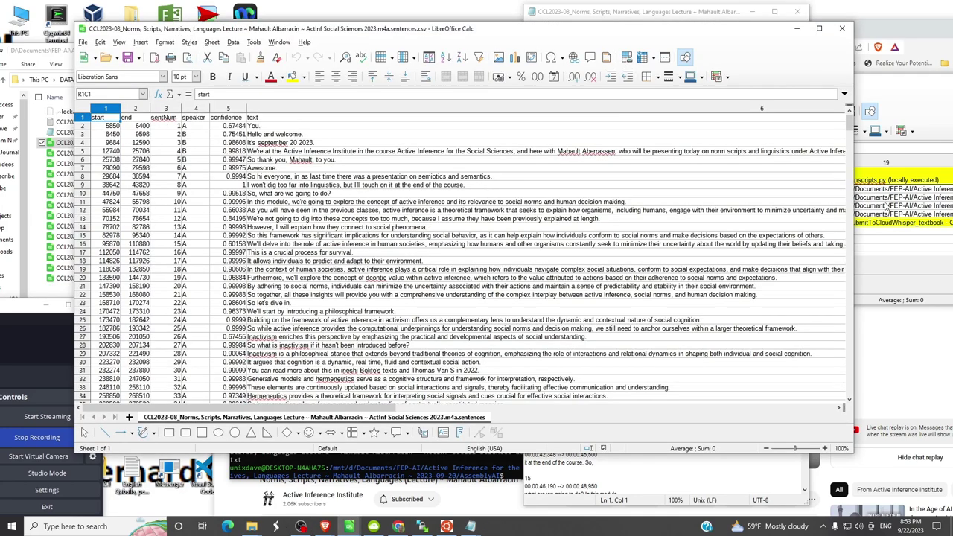
- Narrow the Calc window and place the SRT Notepad window beside it
left_click_drag(855, 194, 467, 194)
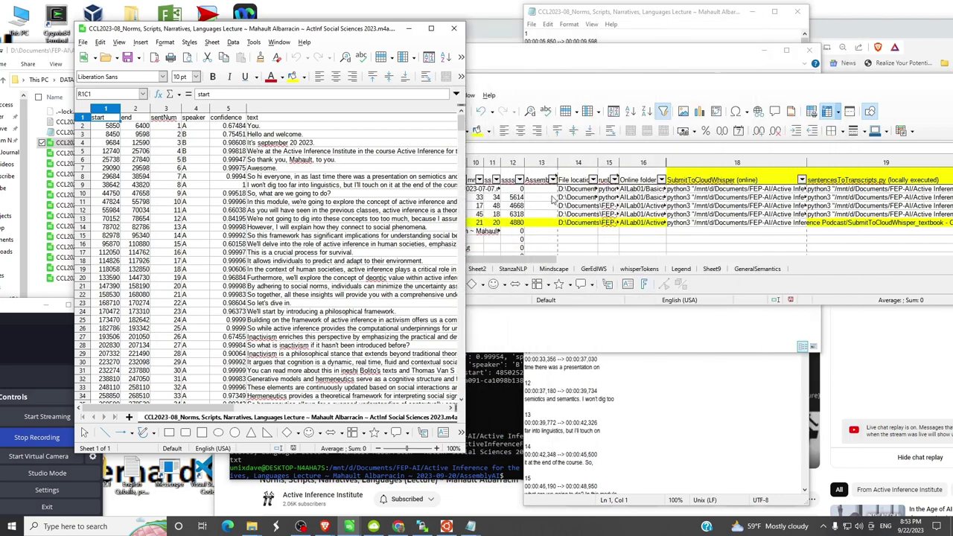
left_click(585, 13)
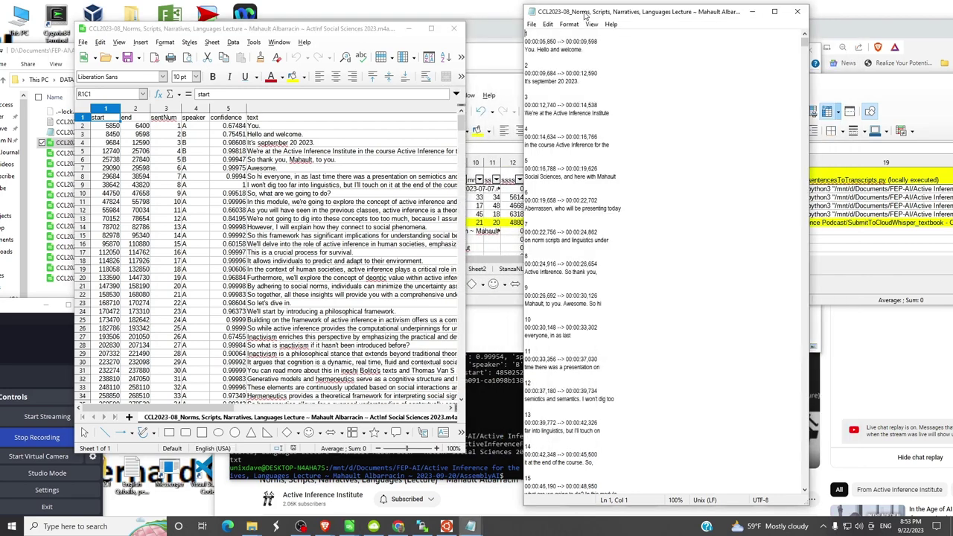
left_click_drag(585, 15, 536, 40)
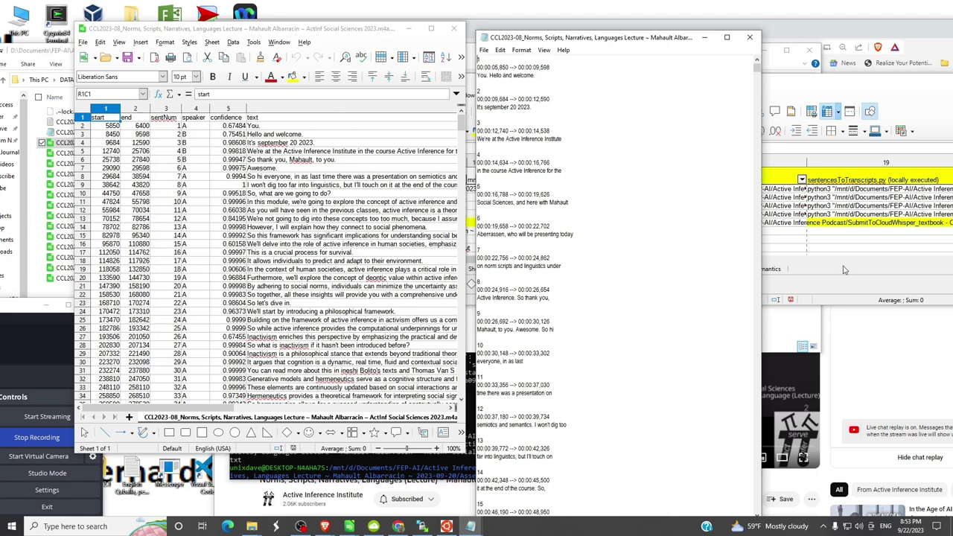
- Rewind the lecture video to 0:00, play it and turn on captions
left_click(871, 328)
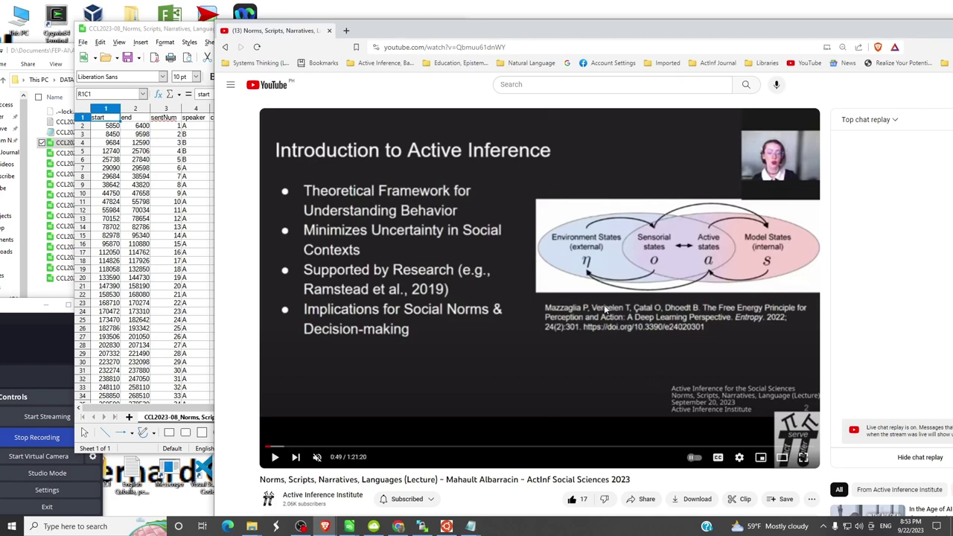
left_click_drag(339, 449, 266, 450)
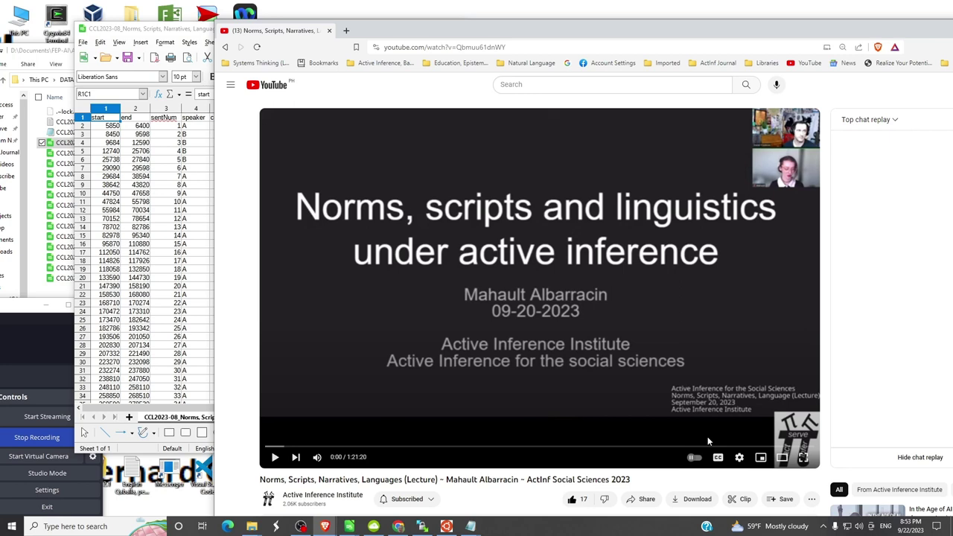
left_click(274, 458)
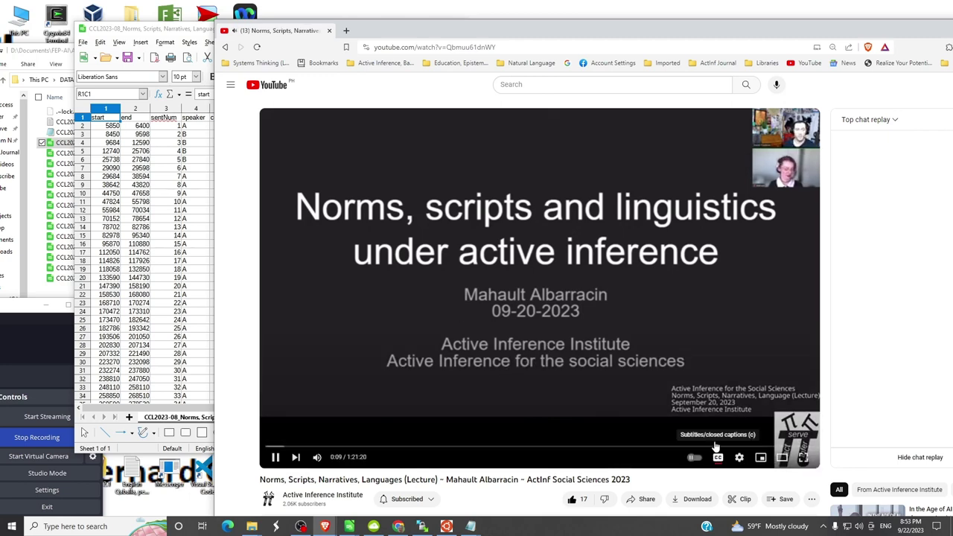
key("c")
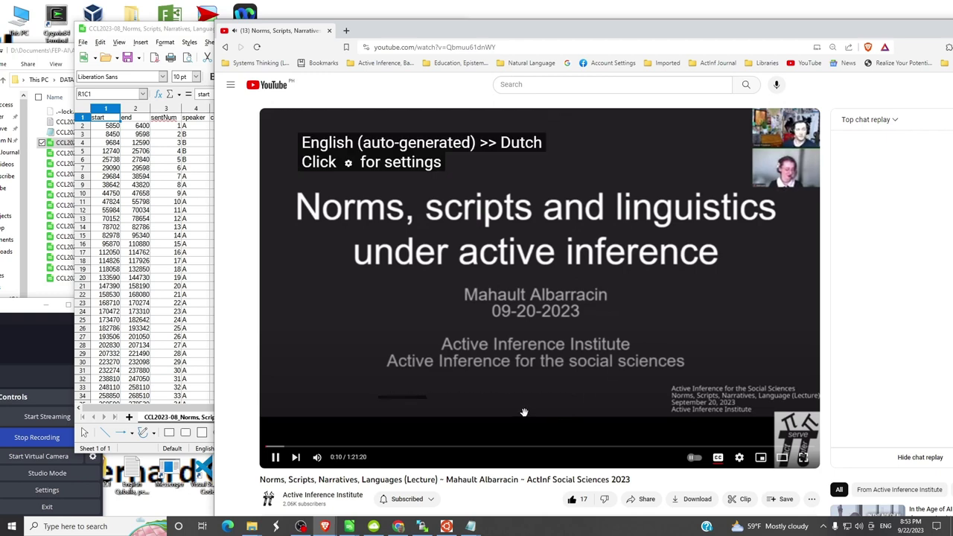
left_click(276, 458)
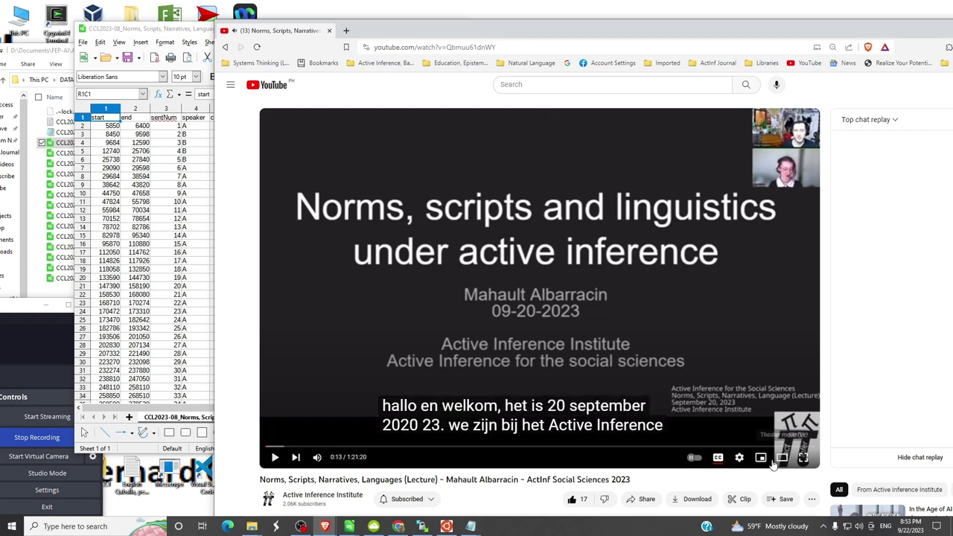
- Switch captions to English (auto-generated), replay the opening and pause at 0:12 to compare
left_click(740, 458)
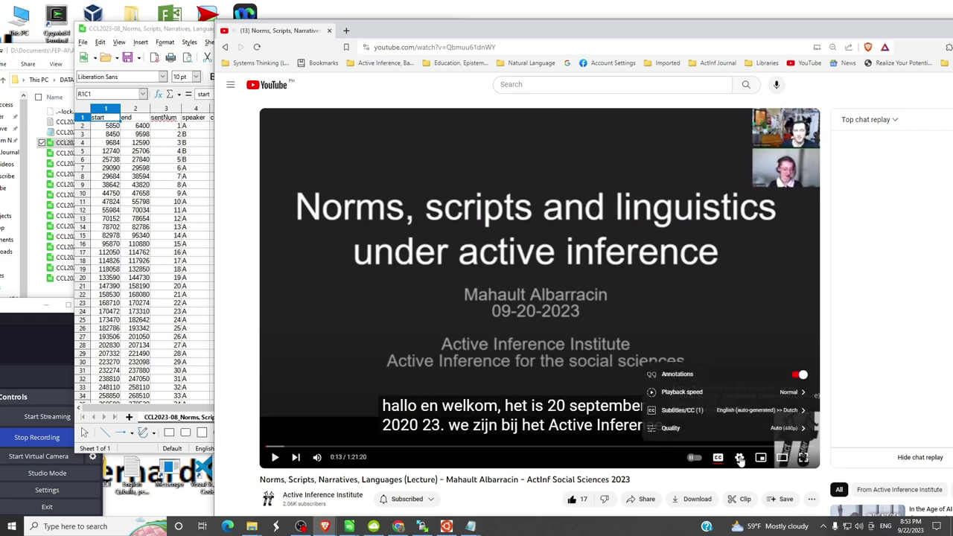
left_click(681, 409)
left_click(730, 356)
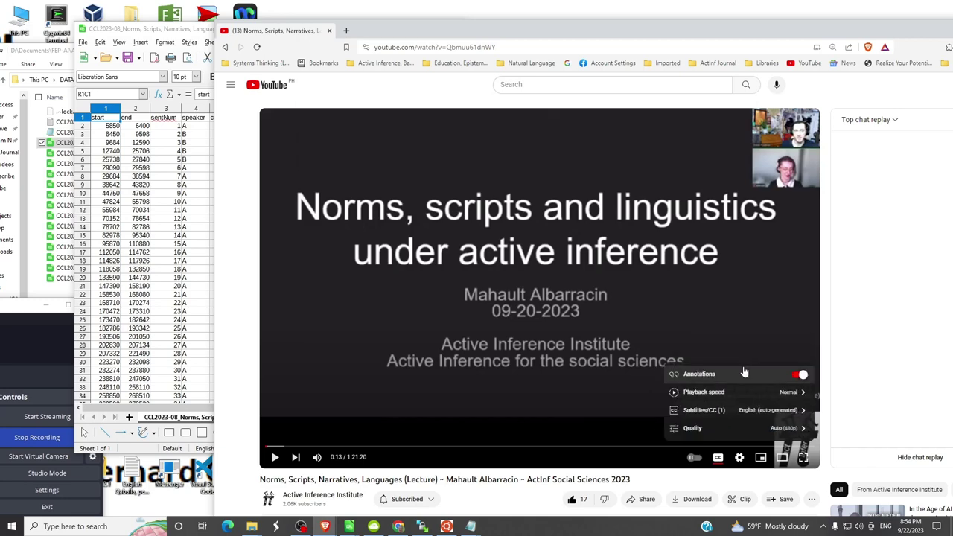
left_click(263, 446)
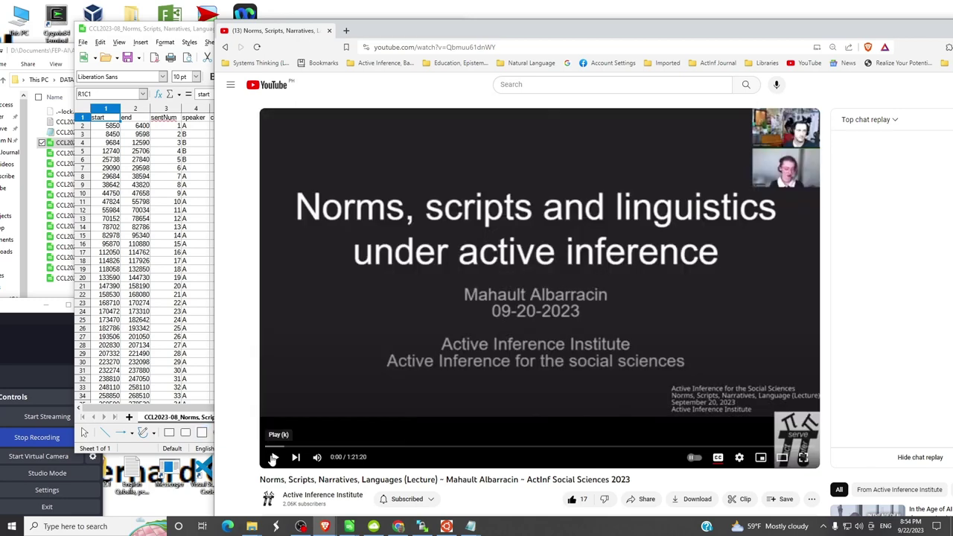
left_click(275, 458)
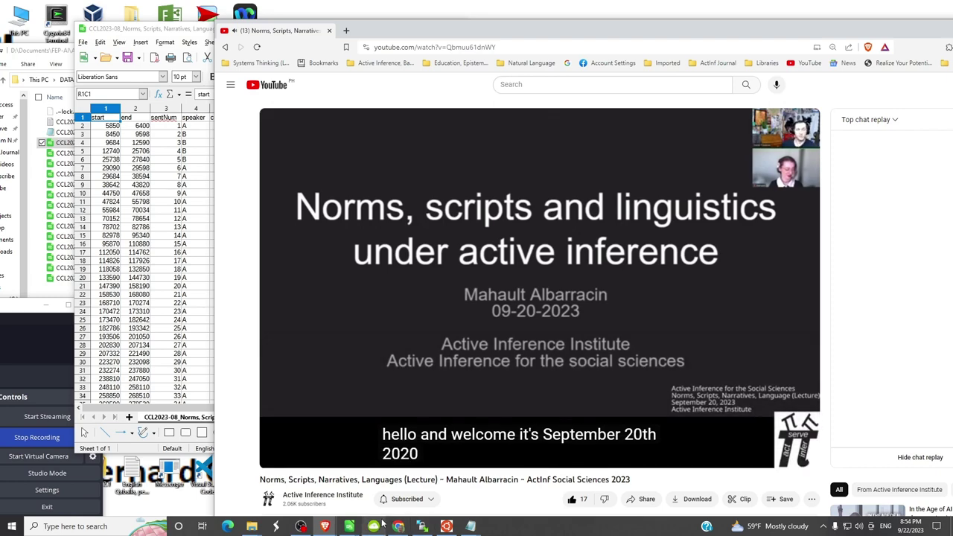
left_click(275, 458)
left_click(167, 213)
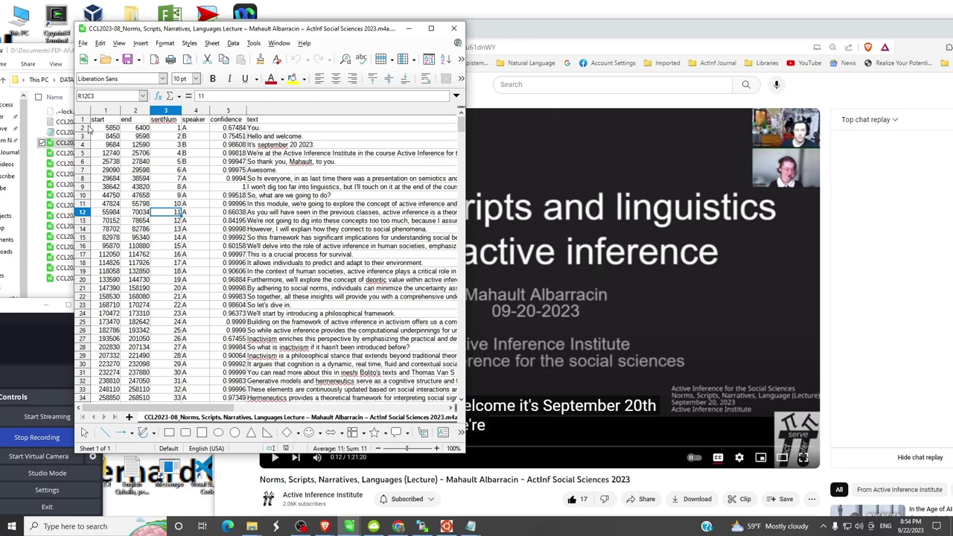
- Leave sentences.csv's name unchanged, dismiss the file conflict warning, and return to its Calc spreadsheet
key("alt+Tab")
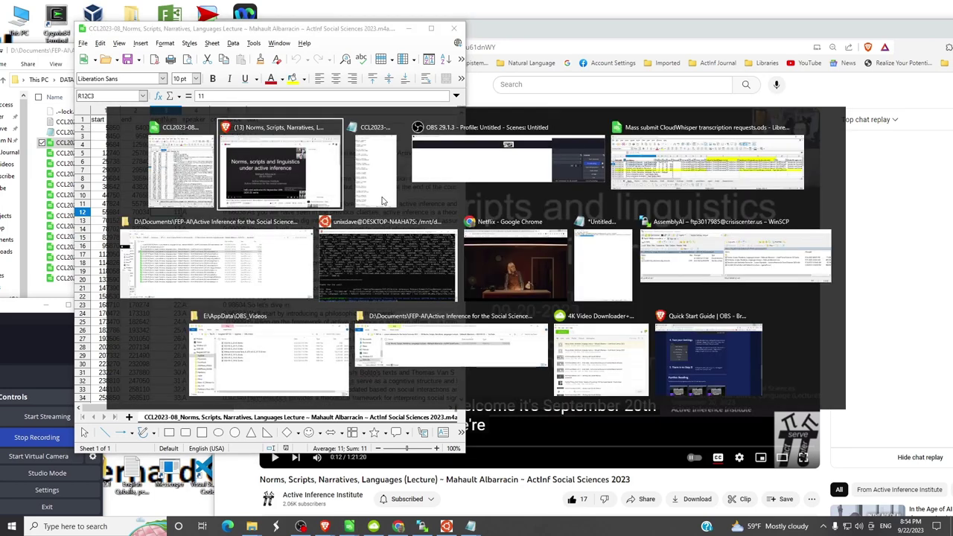
key("Tab")
key("Tab")
key("Tab")
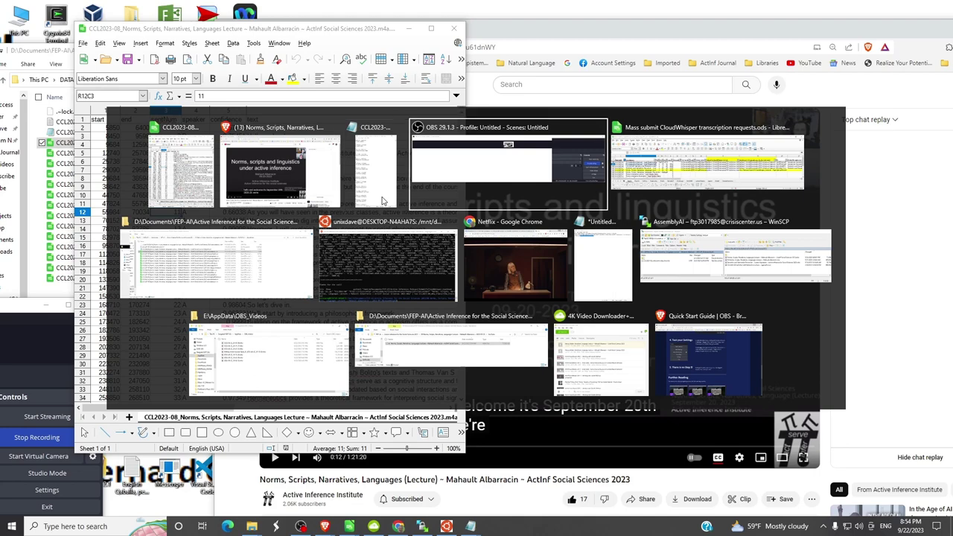
key("Tab")
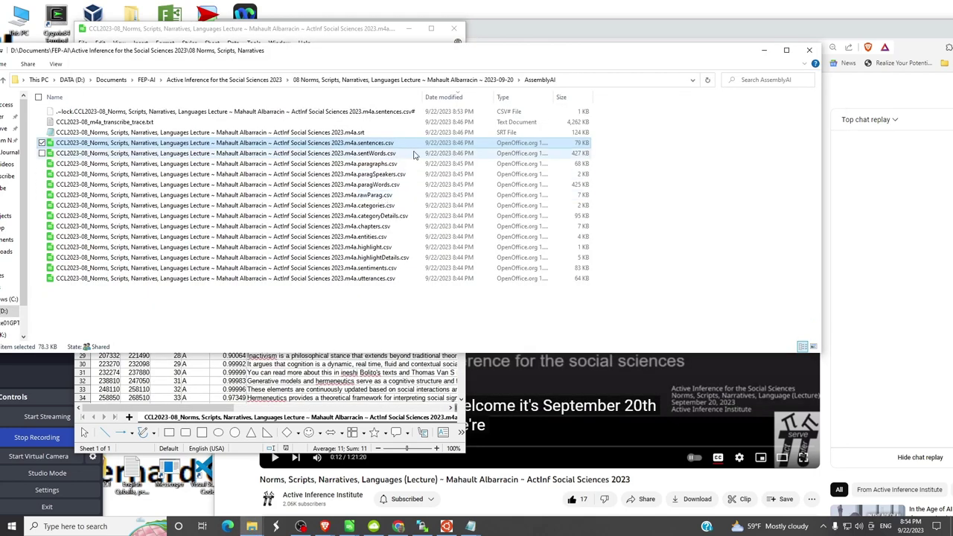
left_click(338, 145)
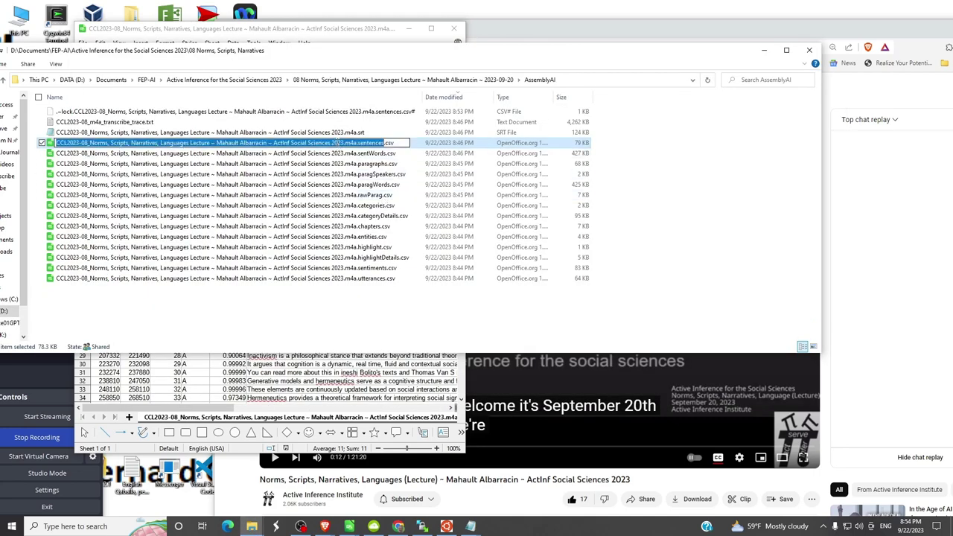
key("Escape")
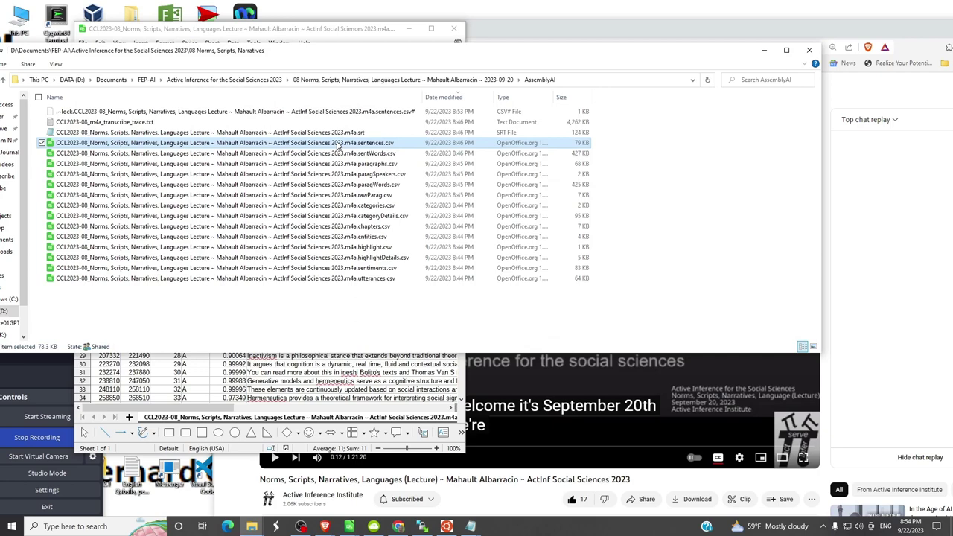
key("ctrl+v")
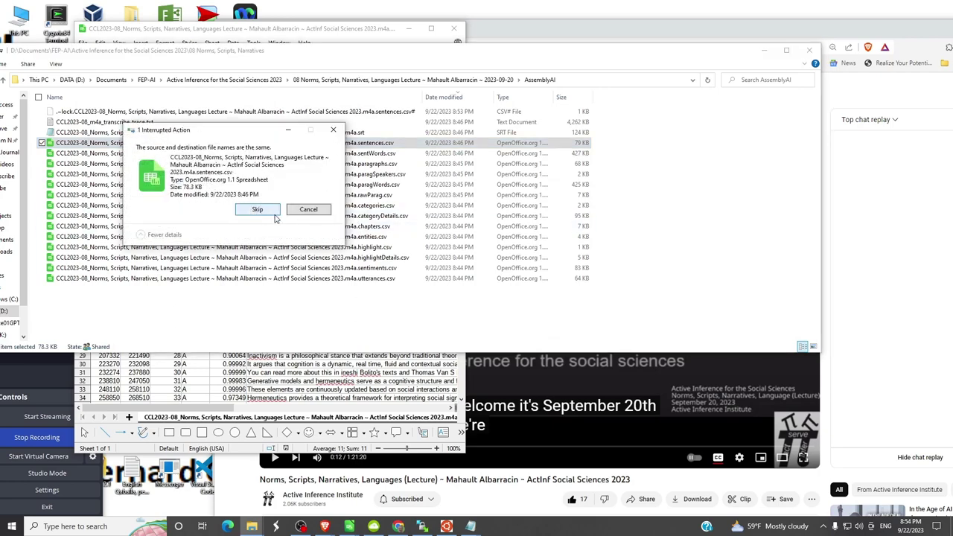
left_click(298, 214)
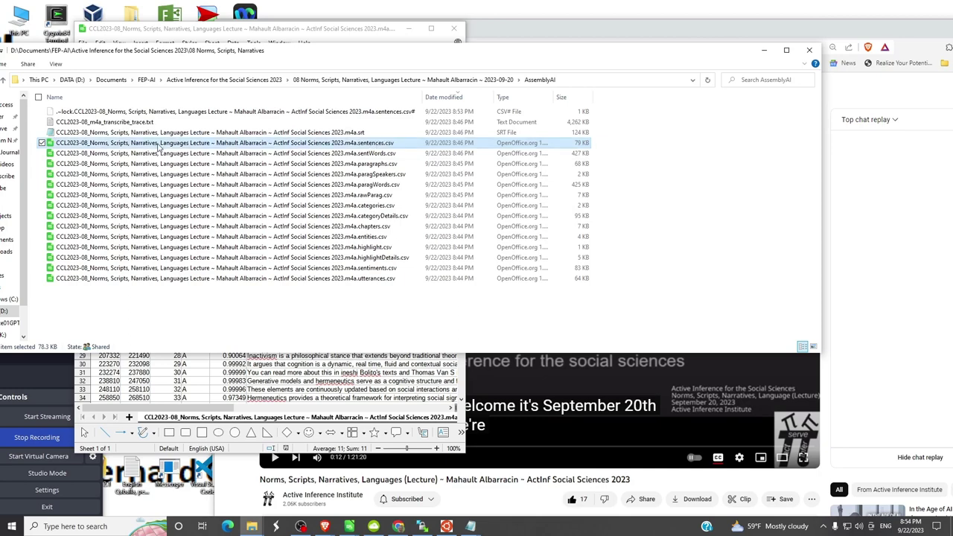
key("alt+Tab")
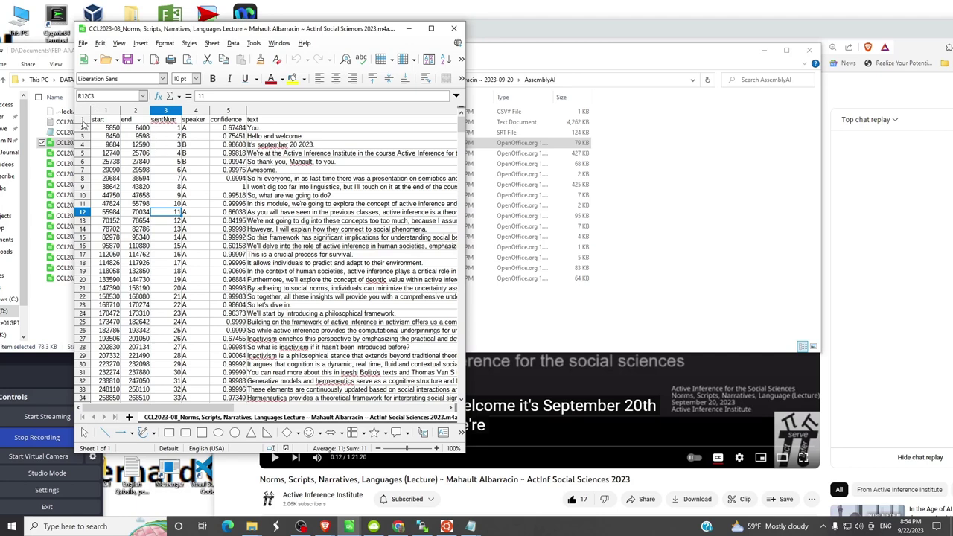
- Delete the stray 'You.' row so the sheet starts with 'Hello and welcome.'
left_click(84, 129)
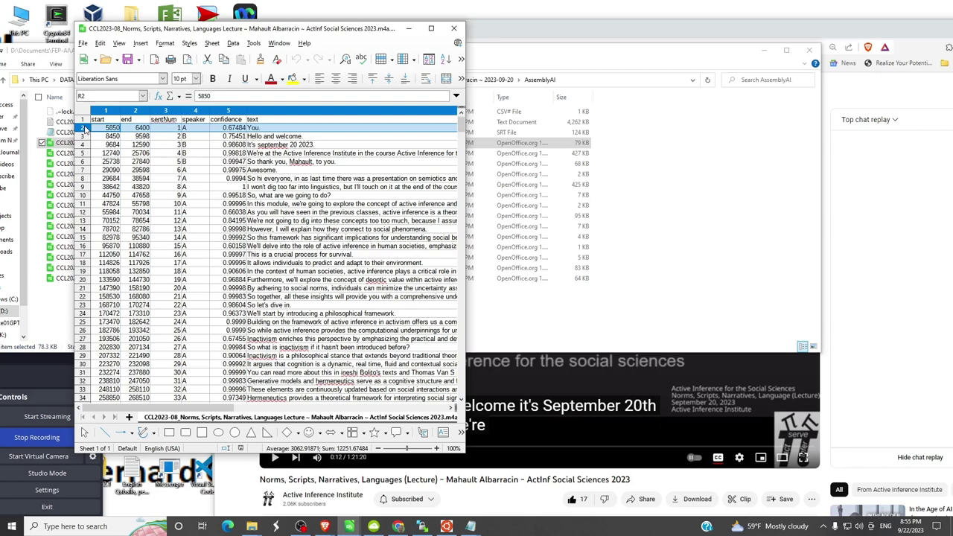
right_click(85, 129)
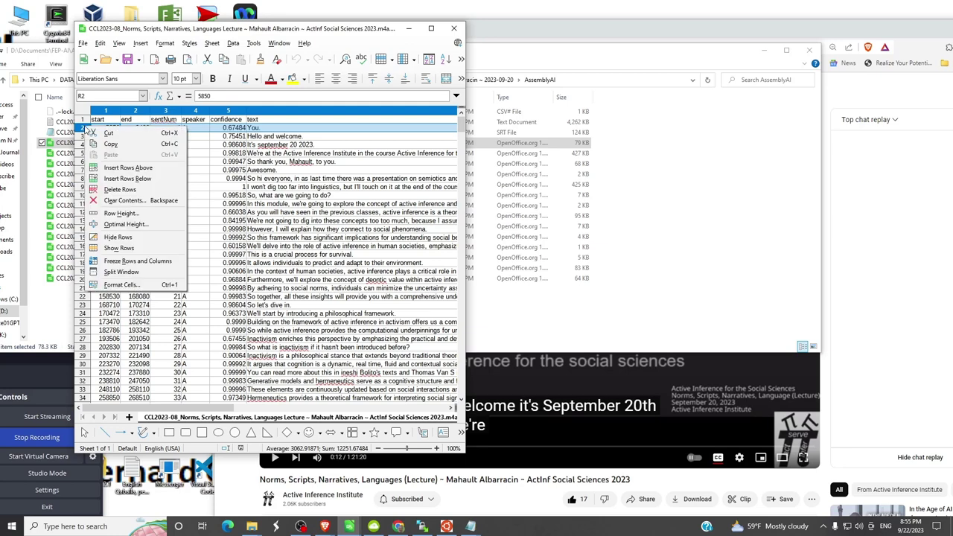
left_click(114, 191)
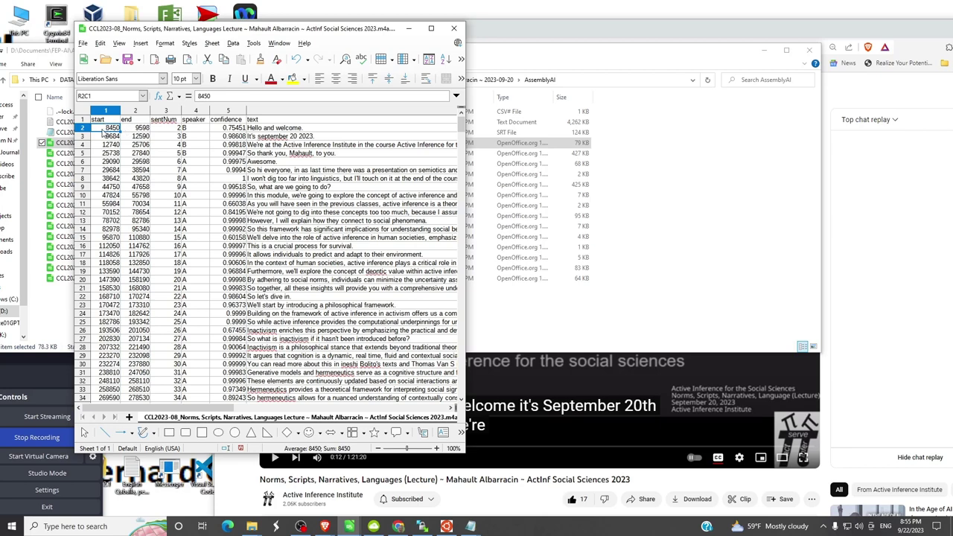
- Save sentences.csv and close the spreadsheet window
left_click(83, 44)
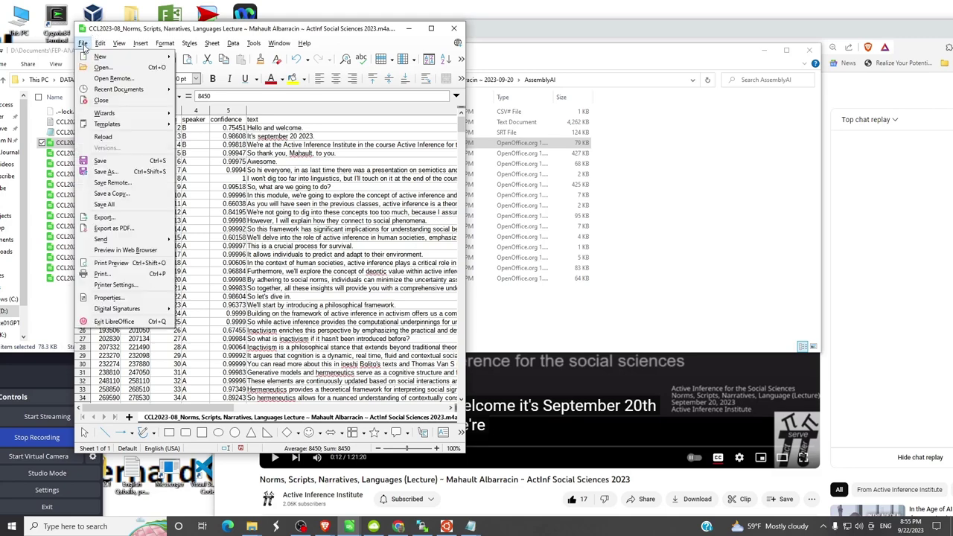
left_click(106, 162)
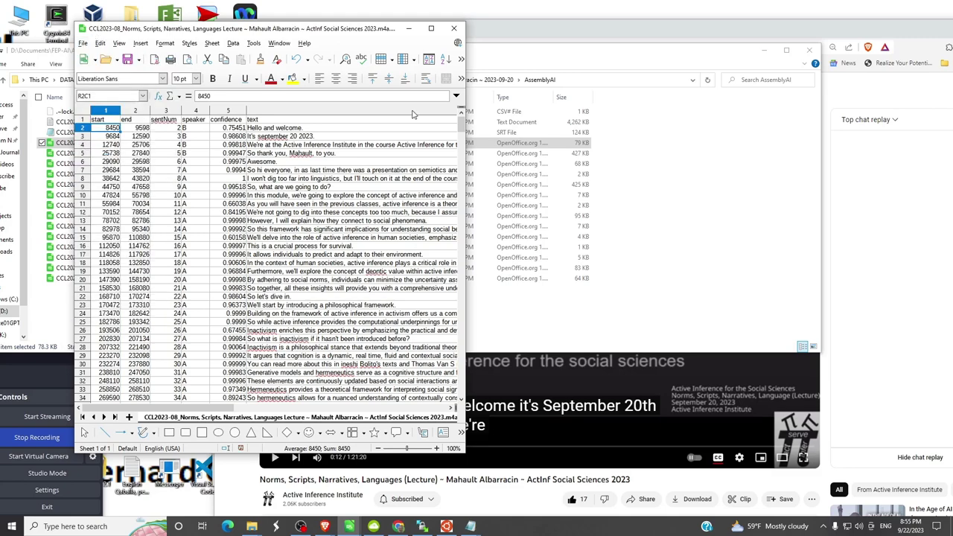
left_click(453, 28)
- Delete 'You.' from subtitle 1 of the lecture .srt and save it while closing Notepad
key("alt+Tab")
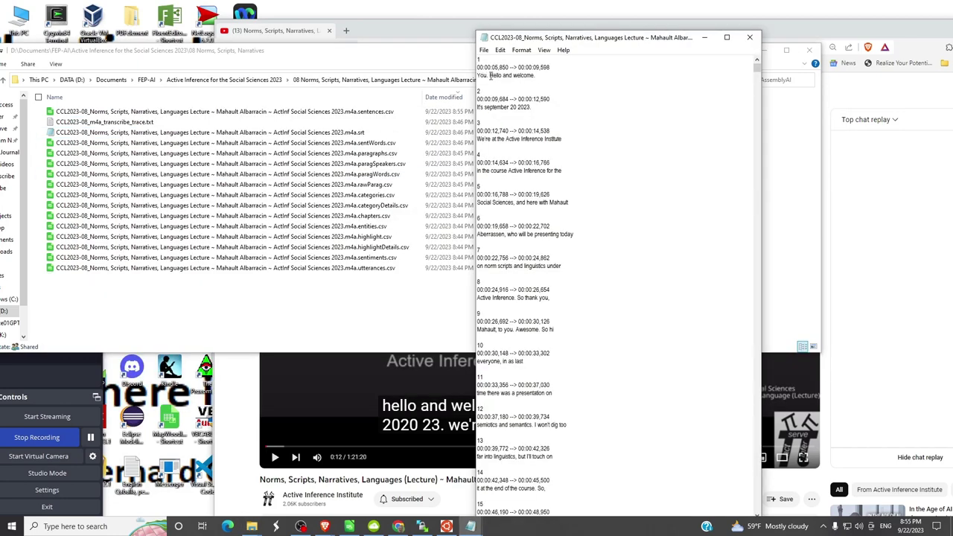
left_click_drag(490, 75, 477, 75)
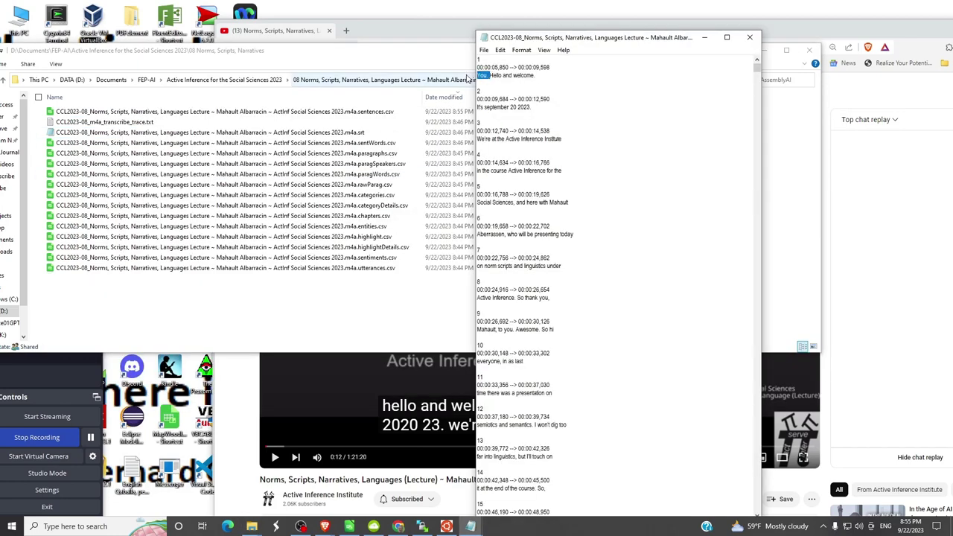
key("Delete")
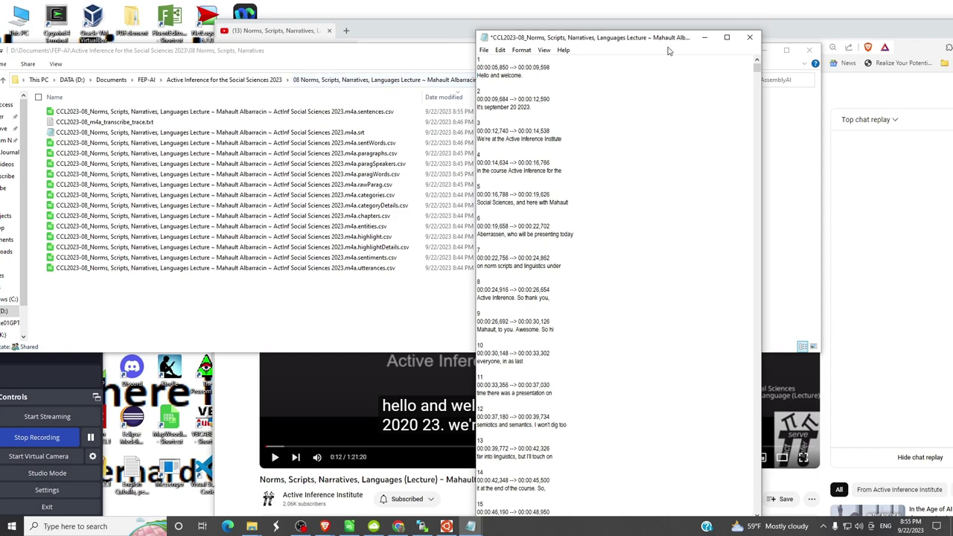
left_click(752, 39)
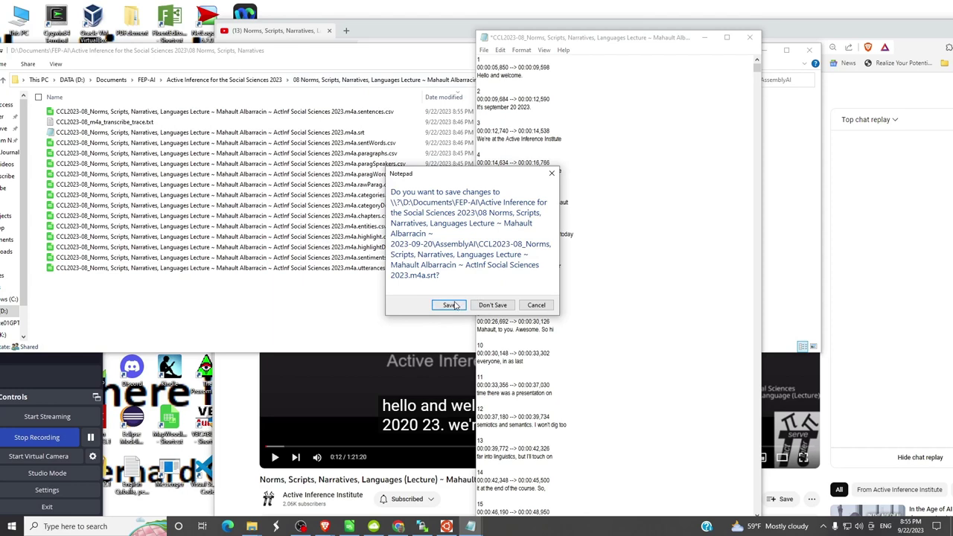
left_click(452, 305)
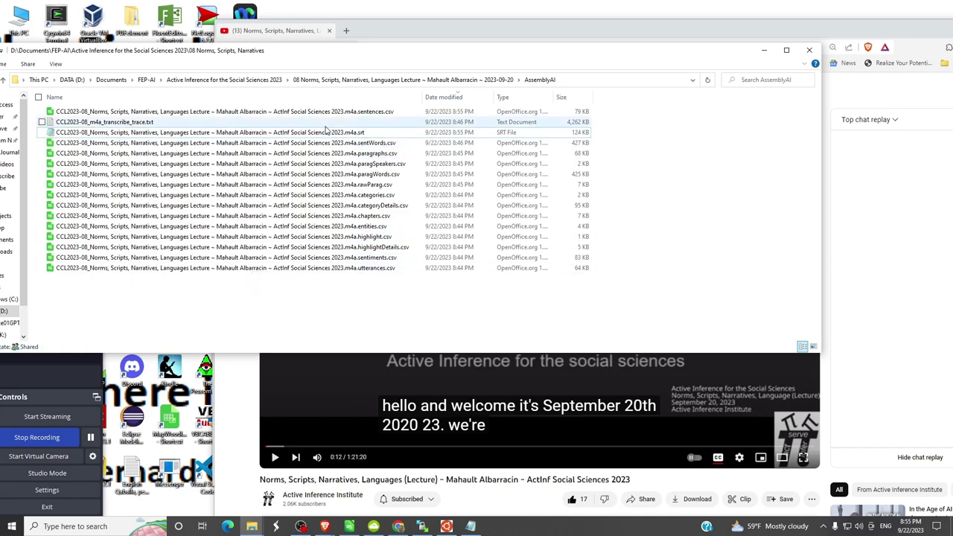
- Open sentences.csv with LibreOffice via the file chooser and accept the tab-separated text import
right_click(325, 117)
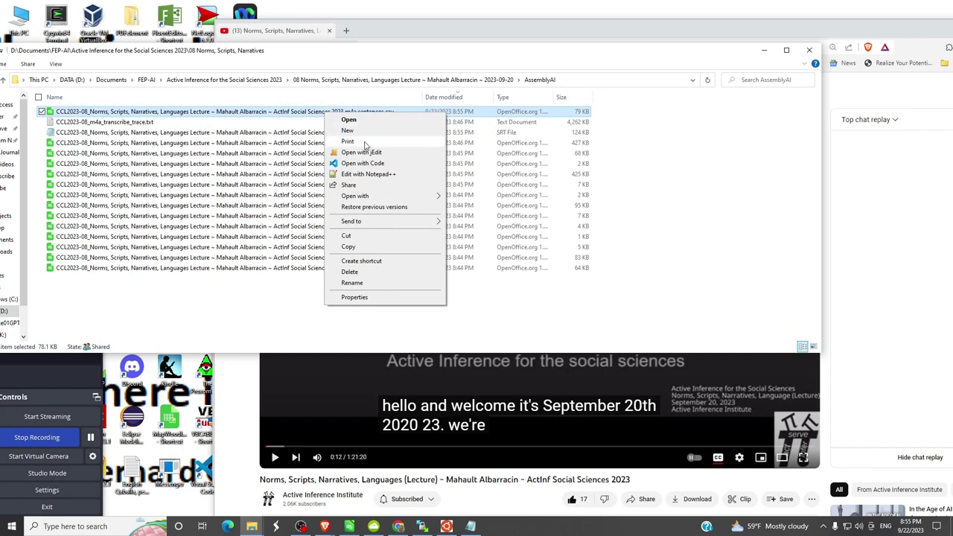
mouse_move(375, 198)
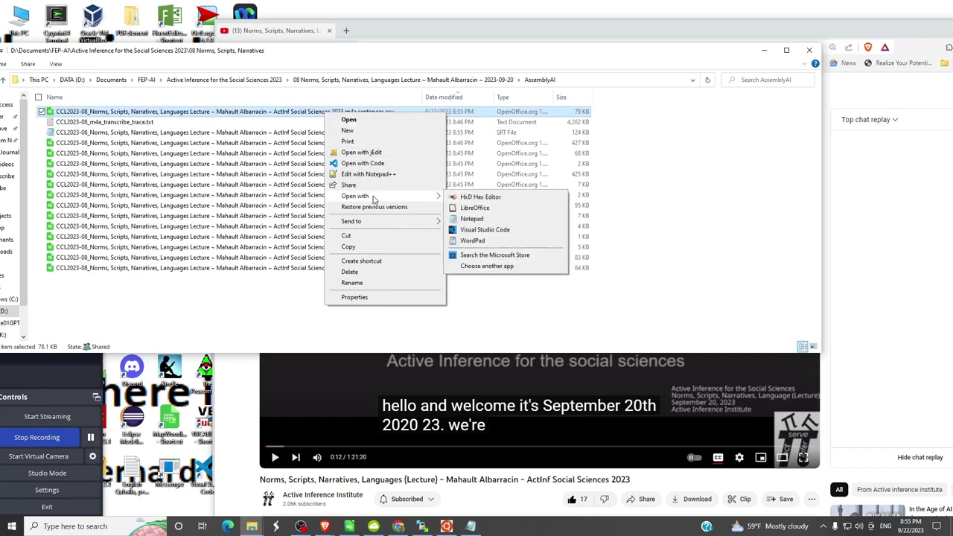
left_click(486, 212)
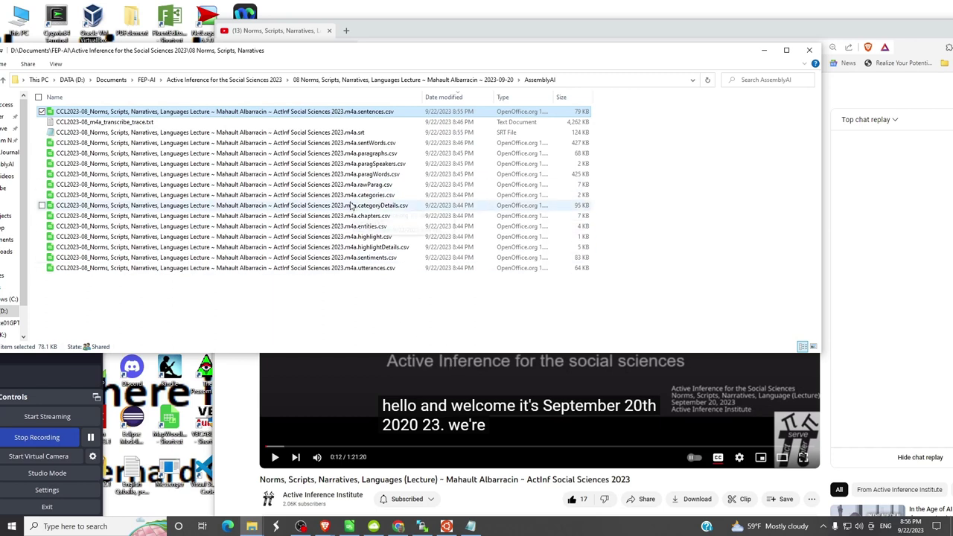
left_click(602, 79)
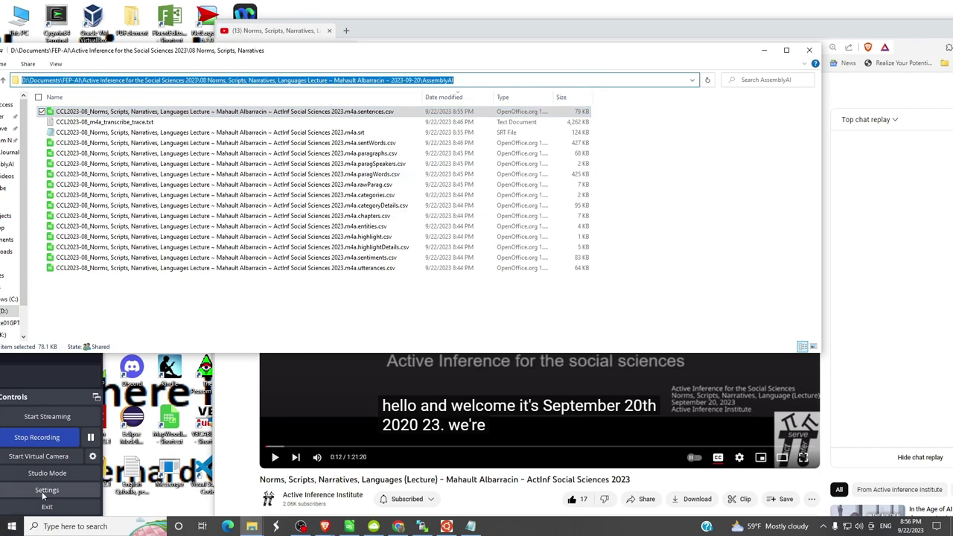
left_click(91, 437)
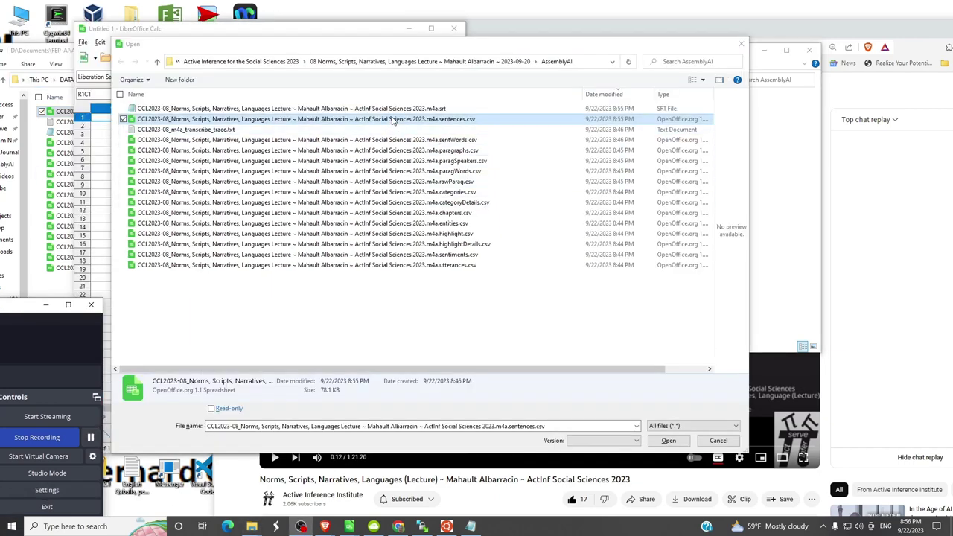
double_click(392, 120)
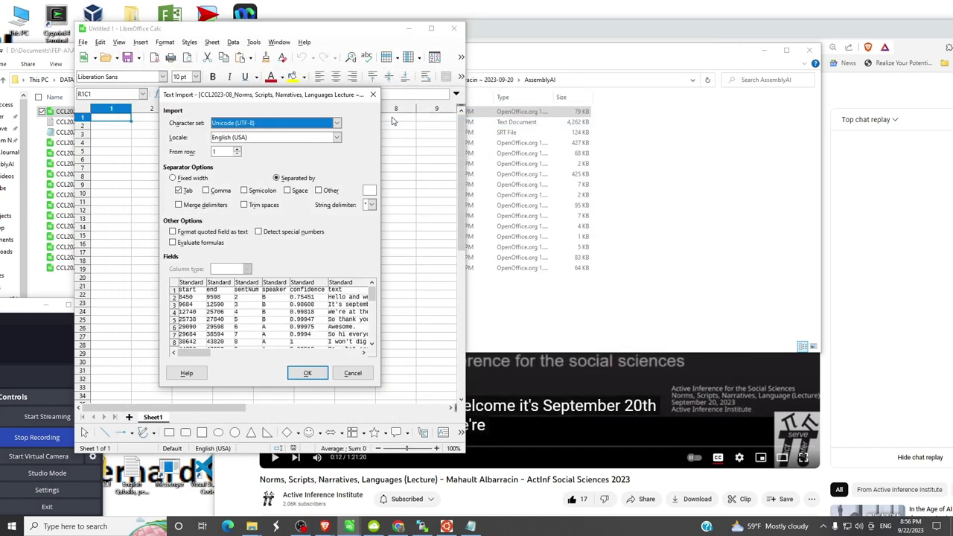
left_click(300, 375)
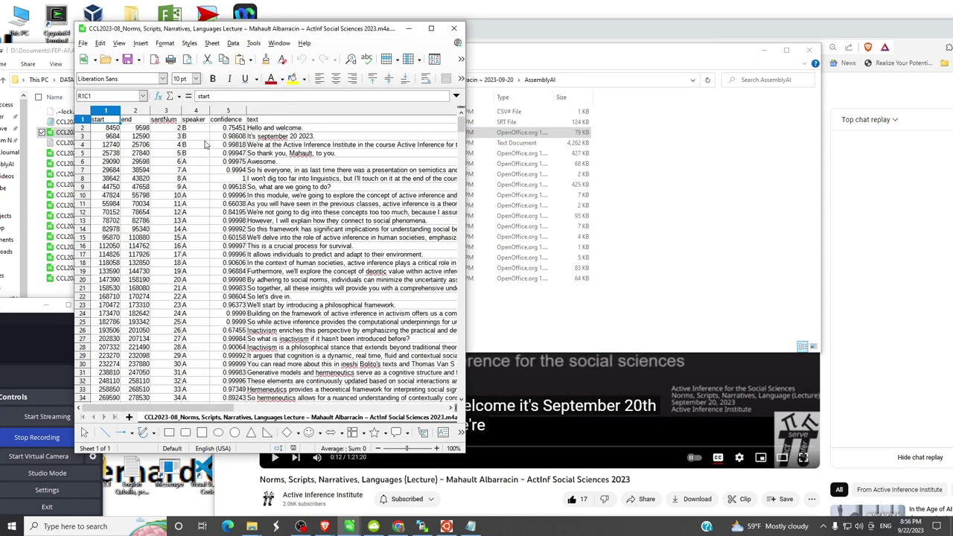
- Select the whole sheet and turn on AutoFilter for the header row
left_click(88, 111)
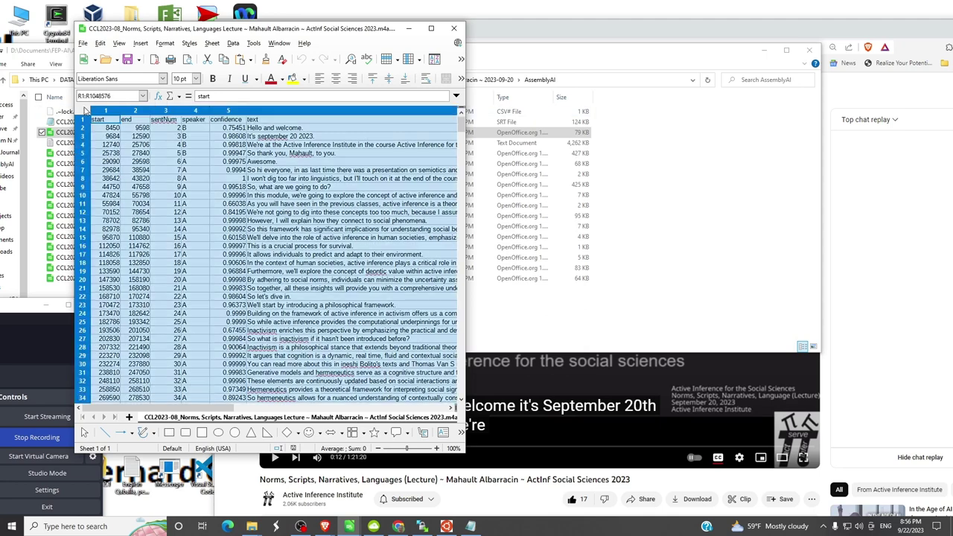
left_click(233, 42)
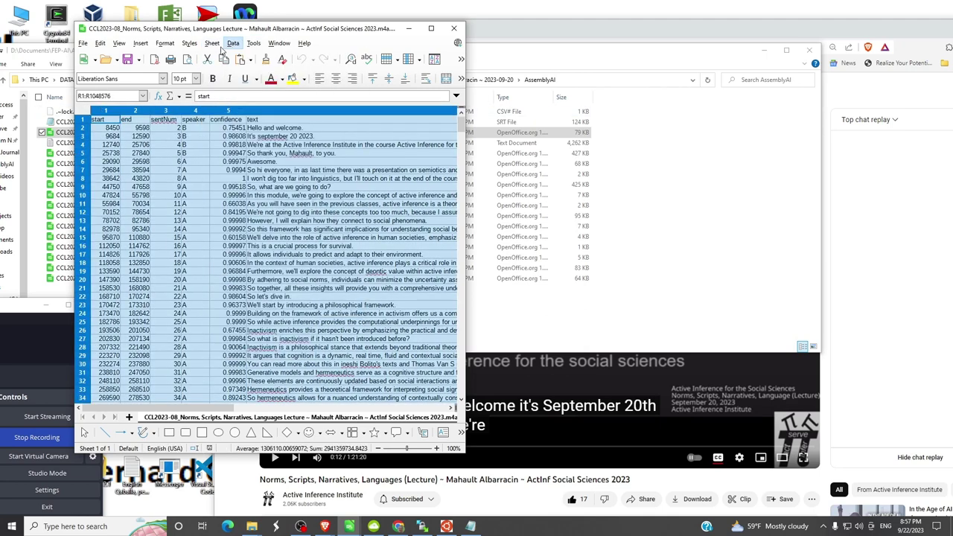
mouse_move(152, 45)
mouse_move(235, 46)
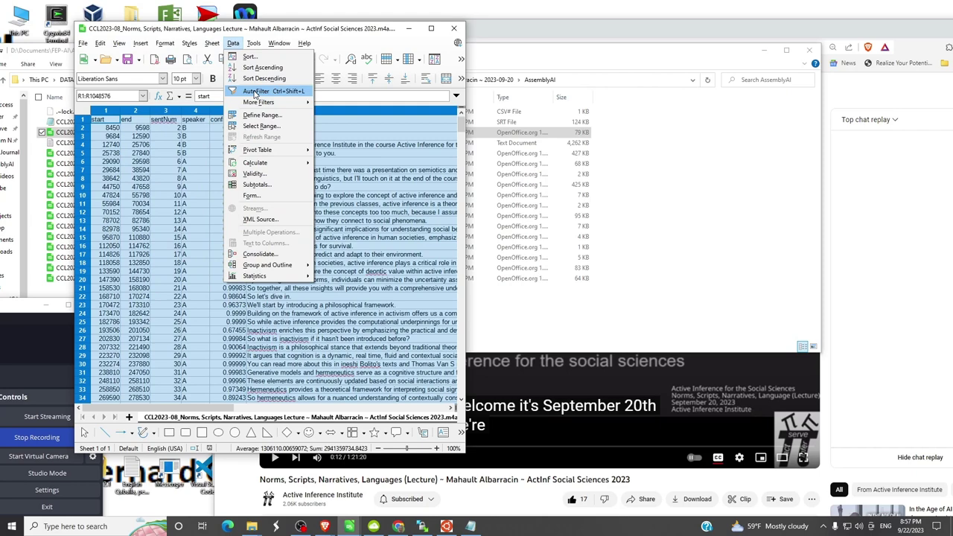
left_click(255, 92)
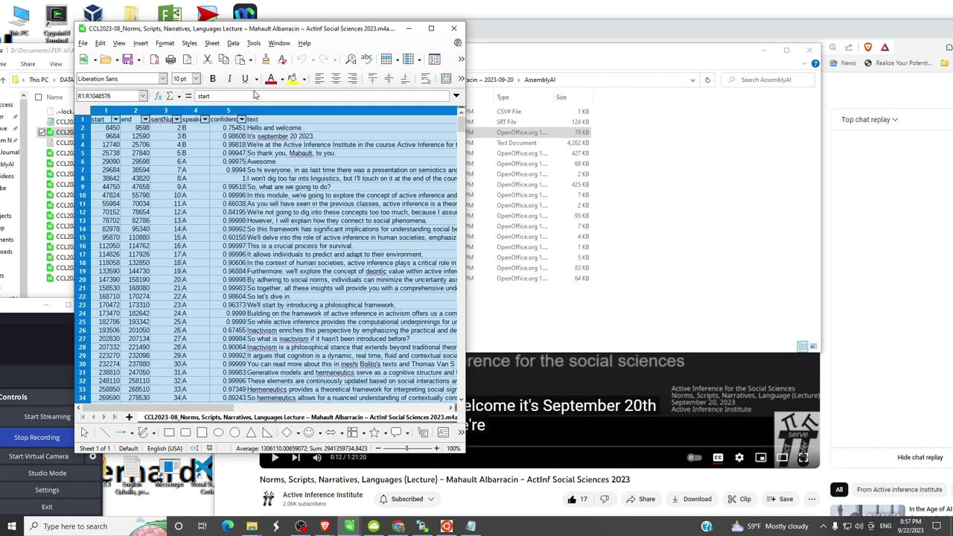
- Check the speaker column's filter values contain only A and B
left_click(204, 120)
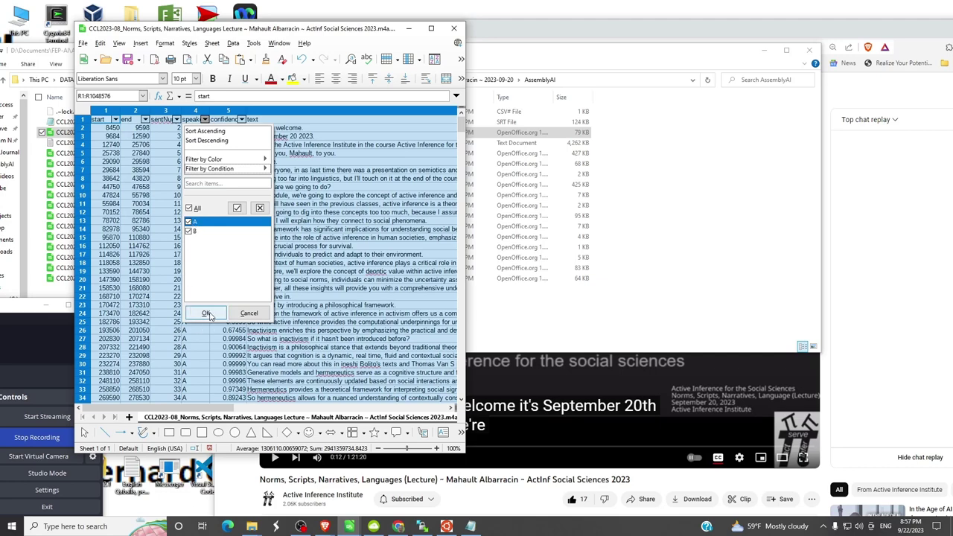
left_click(206, 314)
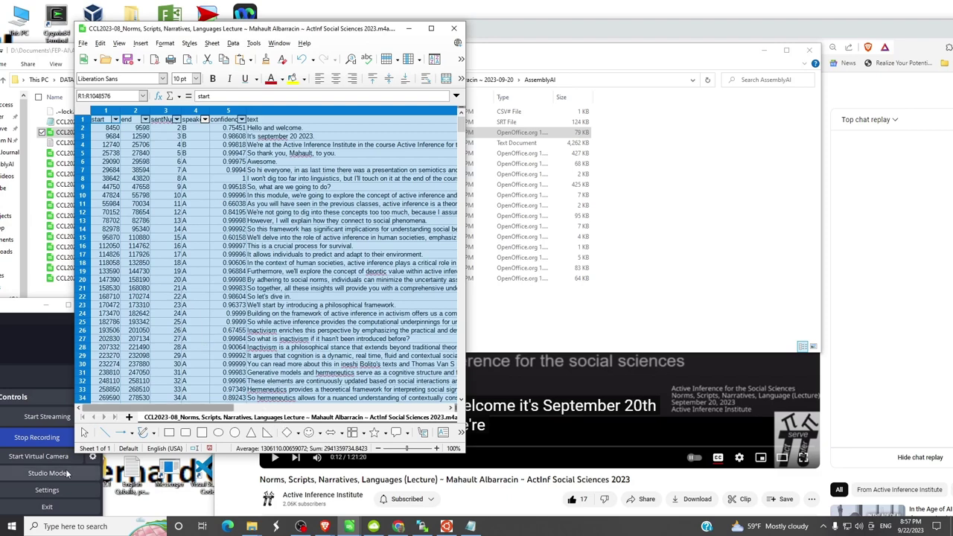
left_click(50, 440)
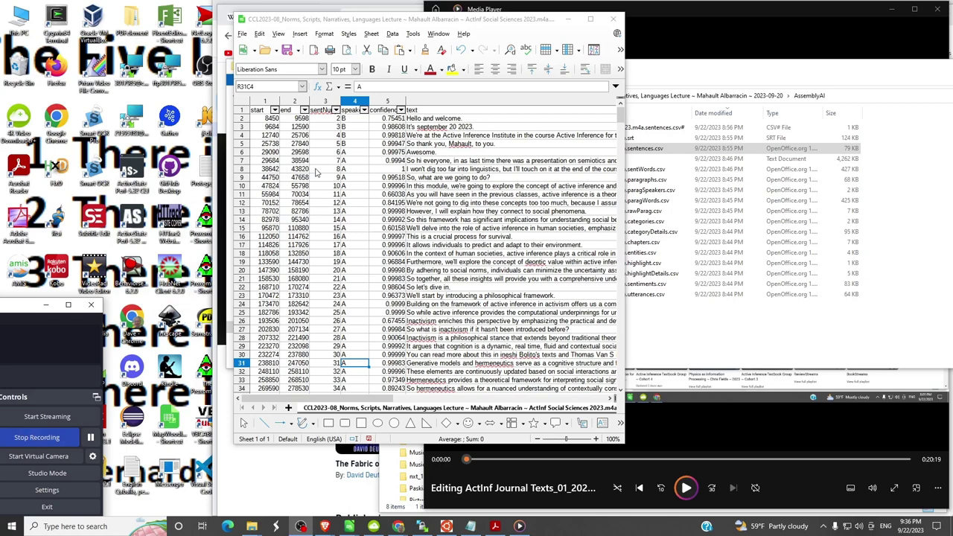
left_click(363, 110)
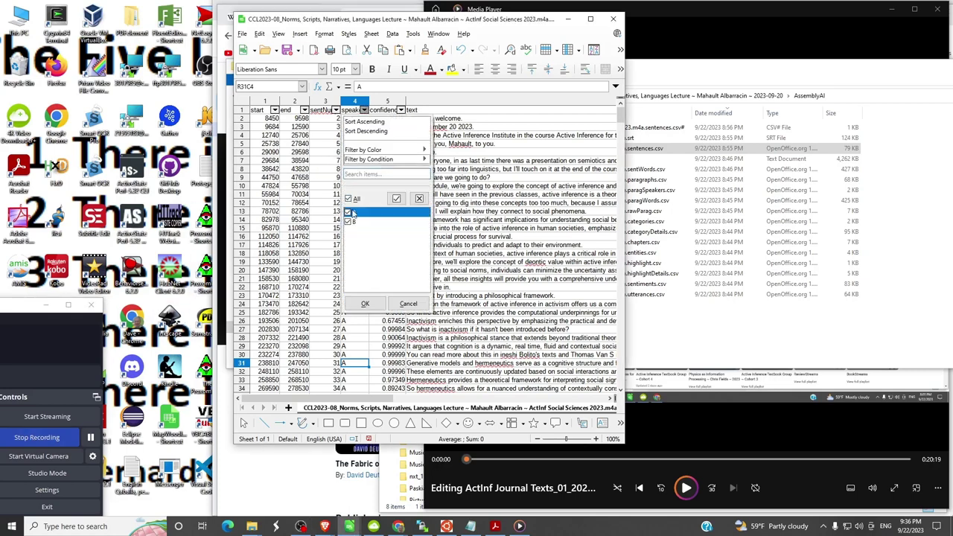
left_click(375, 308)
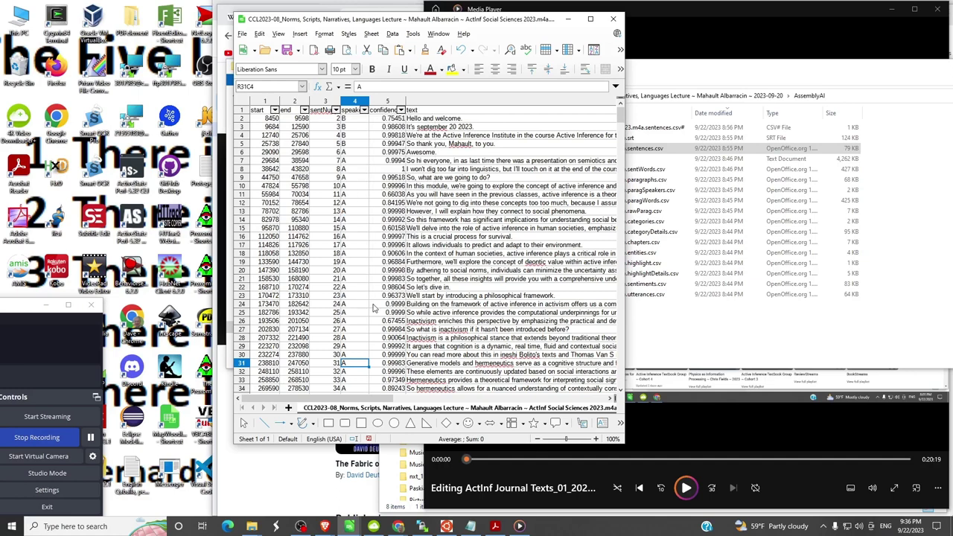
left_click(348, 121)
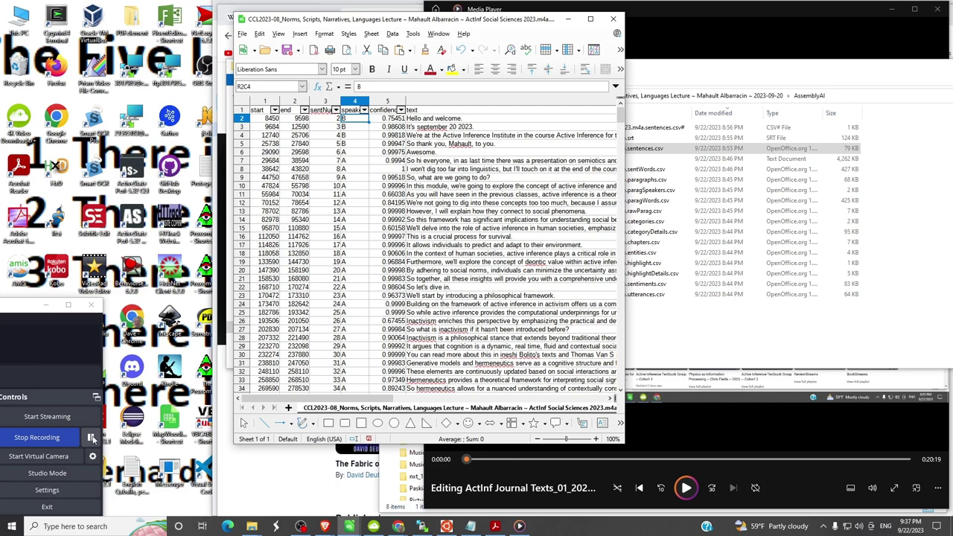
- Rewind the YouTube lecture to 0:00, check subtitle settings, then play and pause at 0:11
key("alt+Tab")
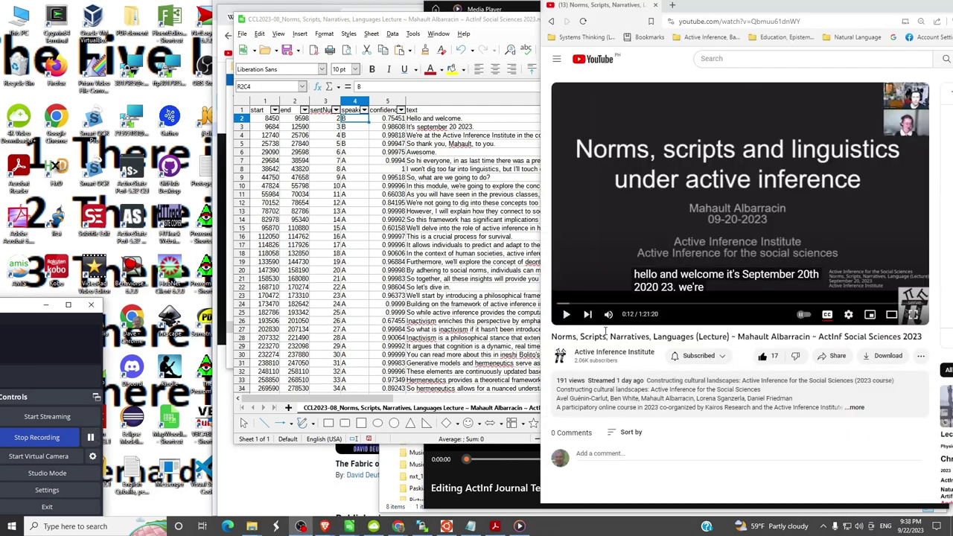
left_click_drag(555, 304, 553, 305)
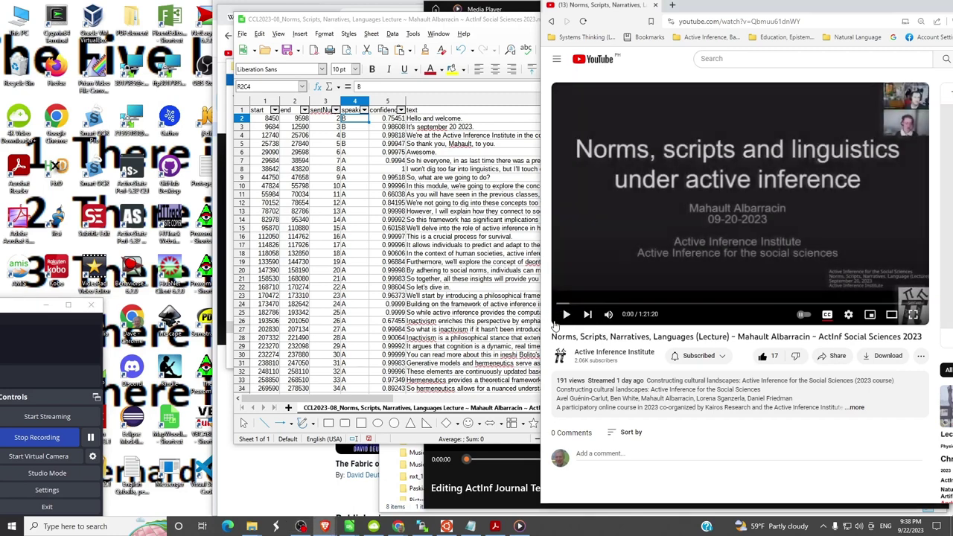
left_click(849, 316)
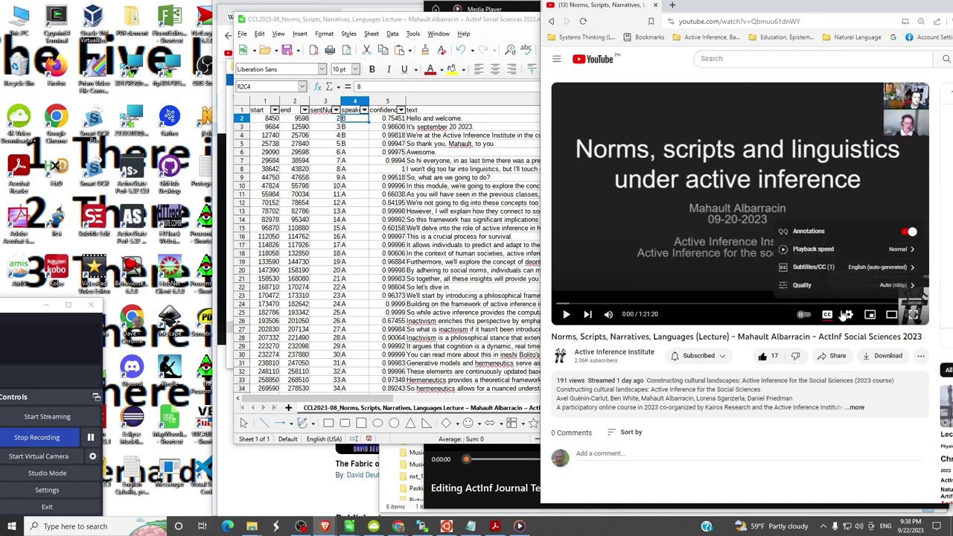
left_click(803, 270)
left_click(829, 316)
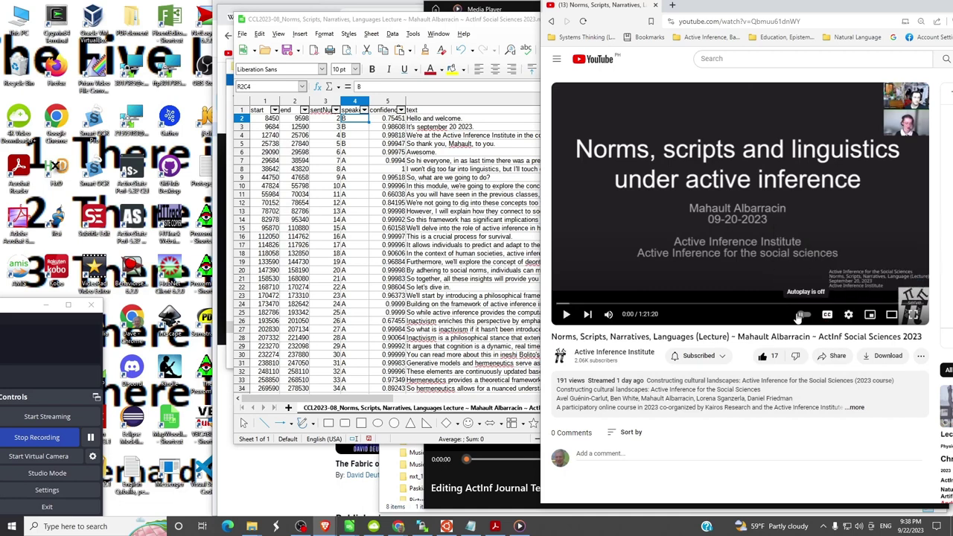
left_click(566, 316)
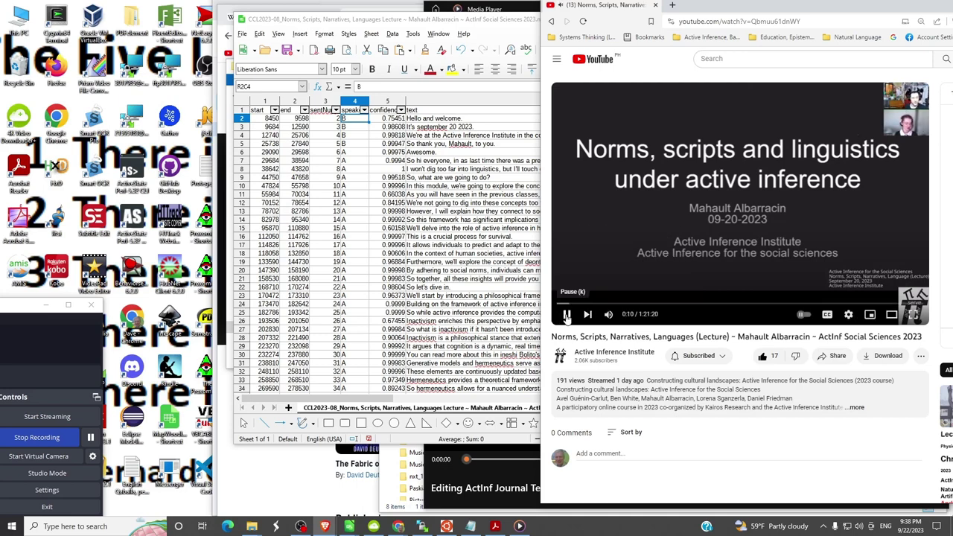
left_click(567, 317)
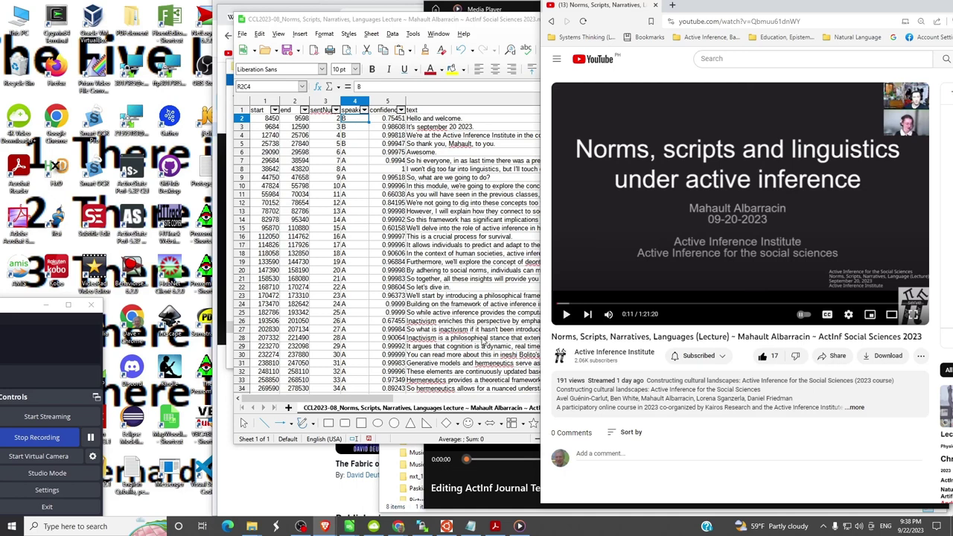
- Open AllSpeakers.csv from Calc's Start menu recent files, importing with Comma instead of Tab separators
left_click(12, 526)
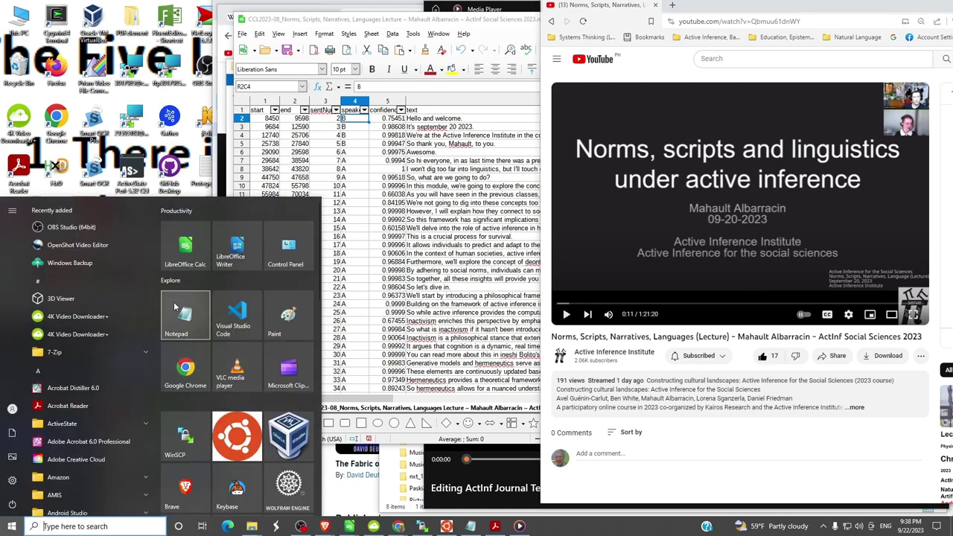
right_click(187, 250)
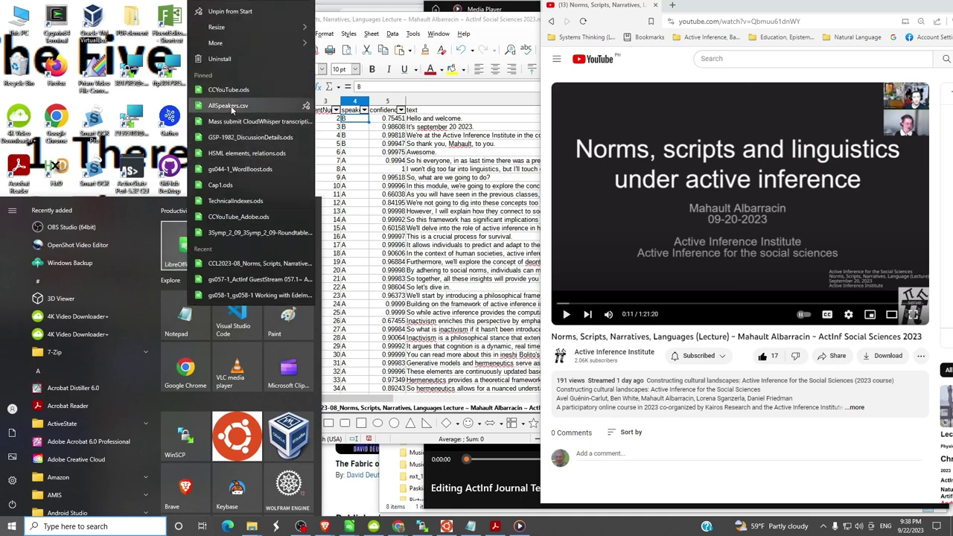
left_click(230, 105)
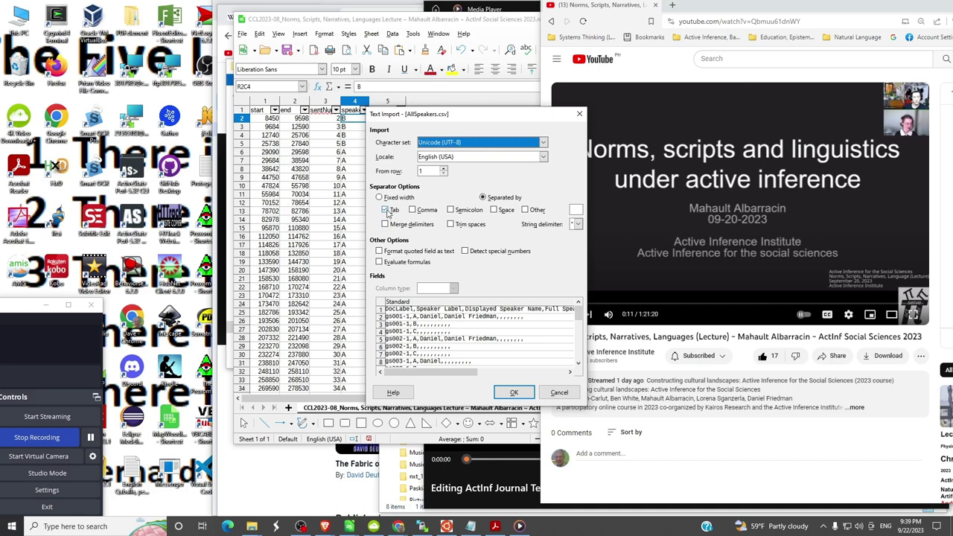
left_click(386, 211)
left_click(413, 210)
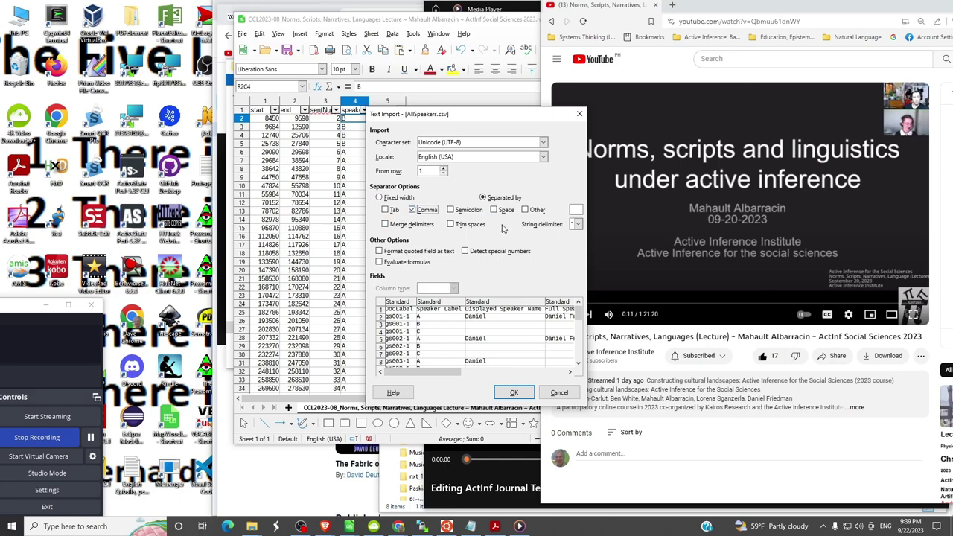
left_click(519, 395)
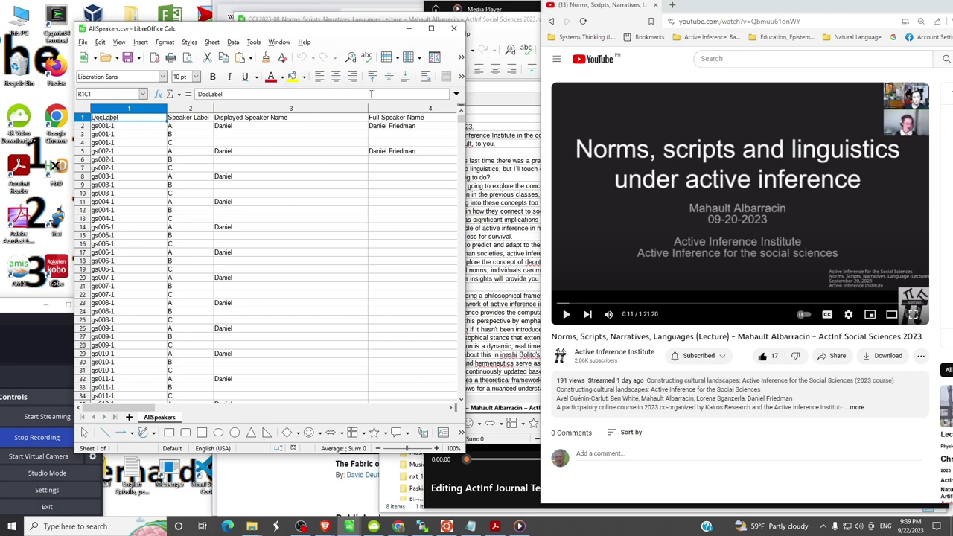
- Narrow the DocLabel and speaker name columns and shrink the AllSpeakers window
left_click_drag(368, 109, 307, 112)
mouse_move(165, 110)
left_mouse_down()
mouse_move(123, 111)
mouse_move(163, 112)
mouse_move(147, 112)
left_mouse_up()
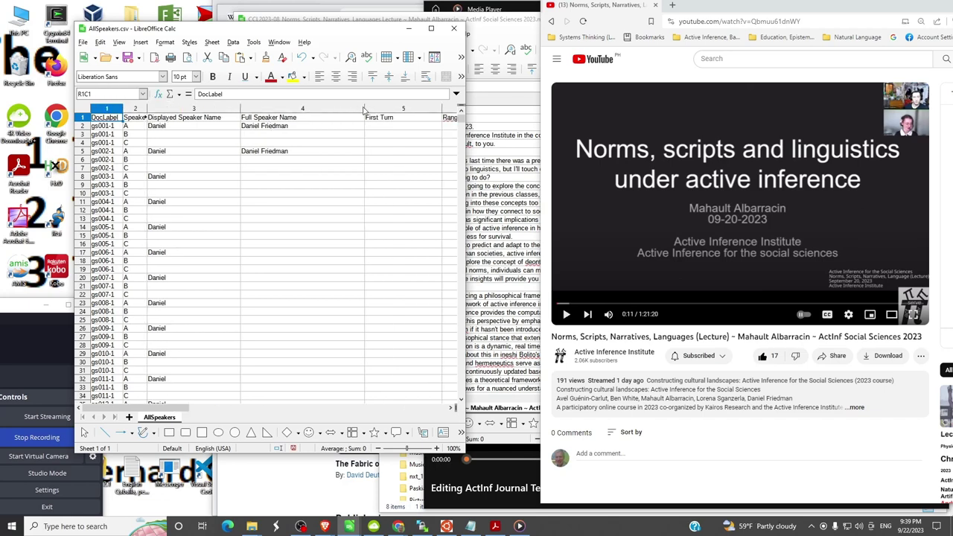
left_click_drag(365, 112, 309, 112)
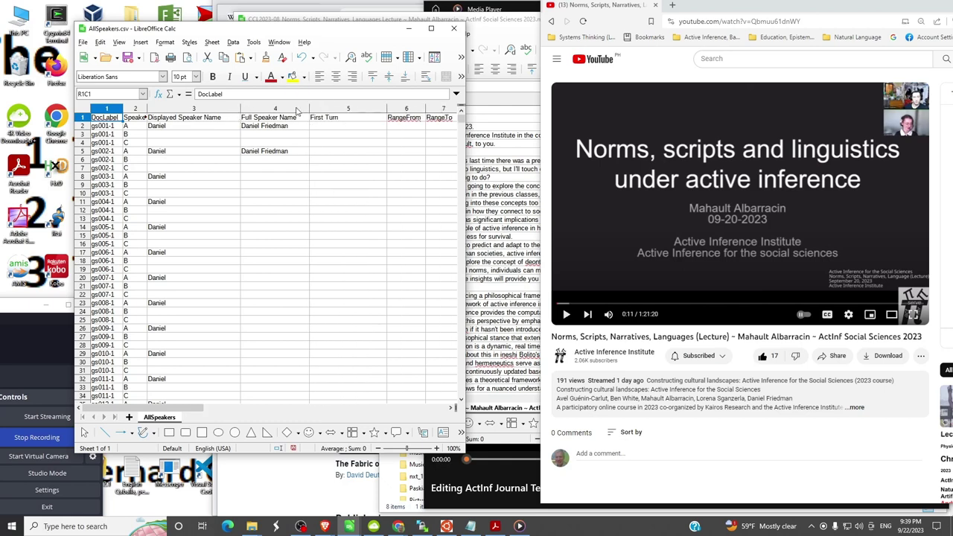
left_click_drag(239, 112, 183, 117)
left_click_drag(464, 149, 308, 176)
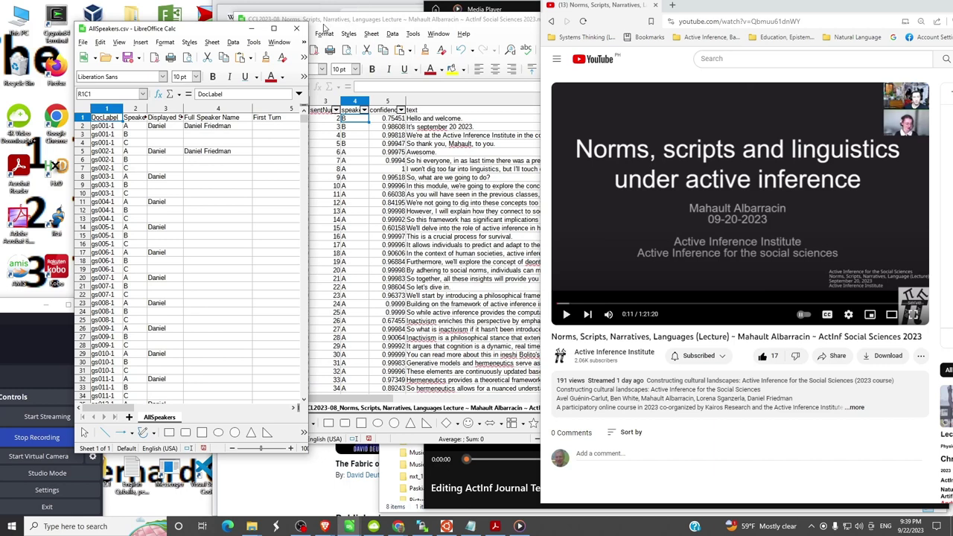
left_click_drag(217, 34, 255, 50)
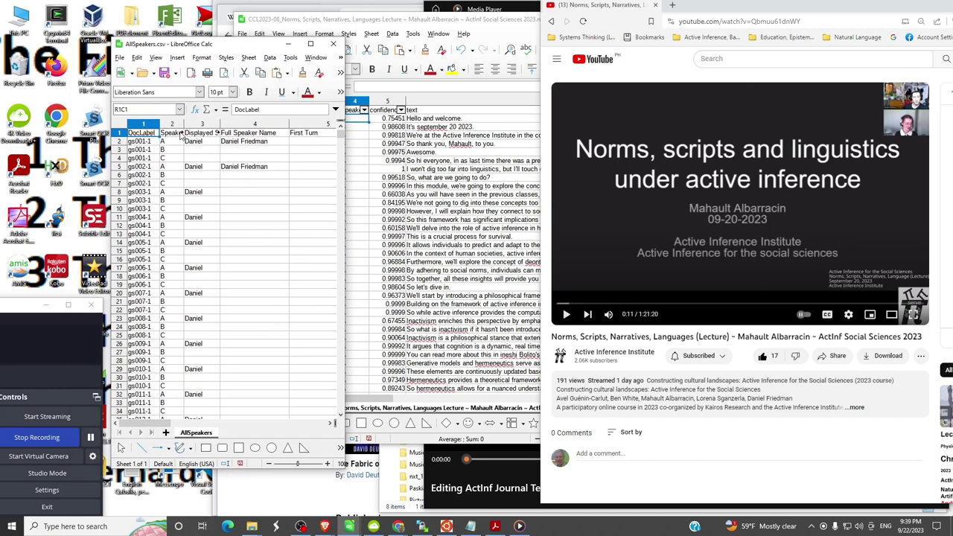
- Search the DocLabel column for 'CCL' with Entire cells off, checking the CCL2023-08 label in the Mass submit sheet
left_click(144, 126)
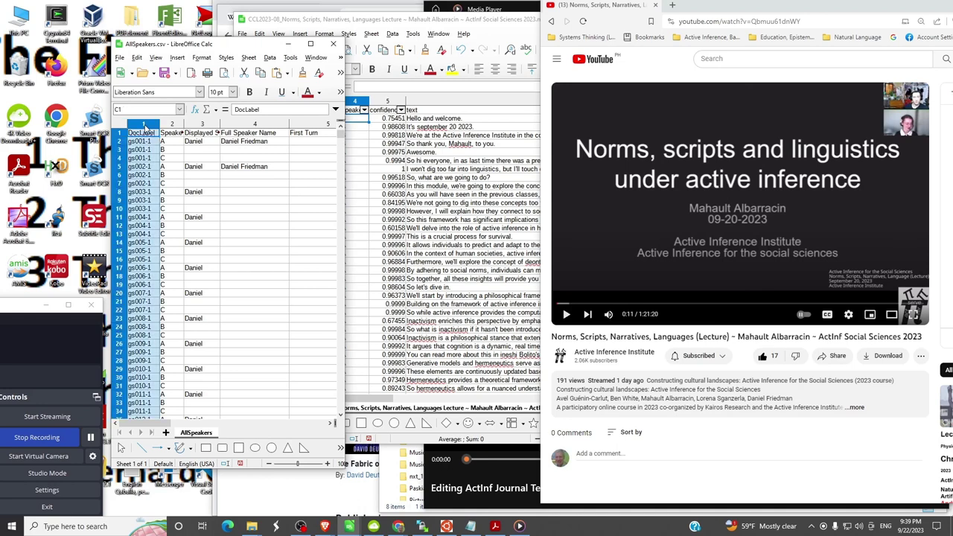
key("ctrl+h")
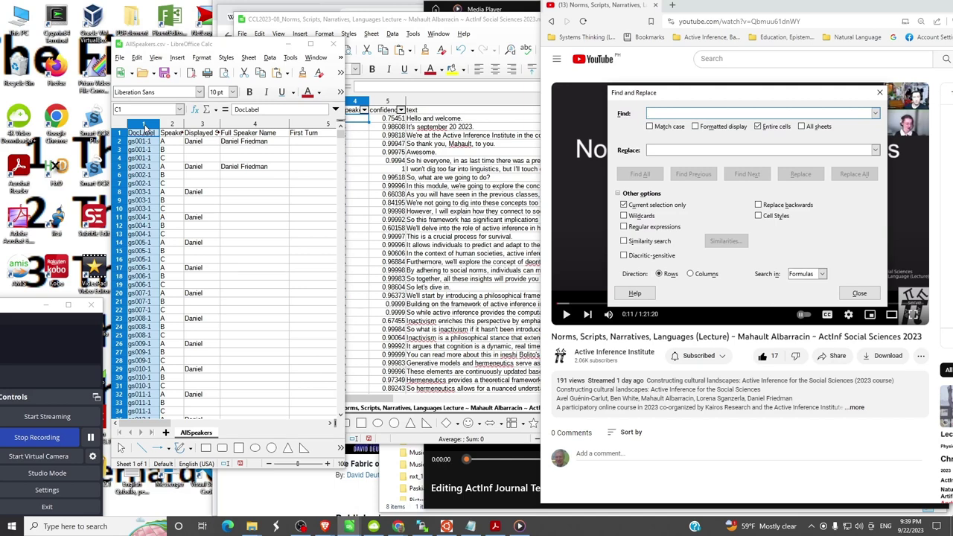
type("CC")
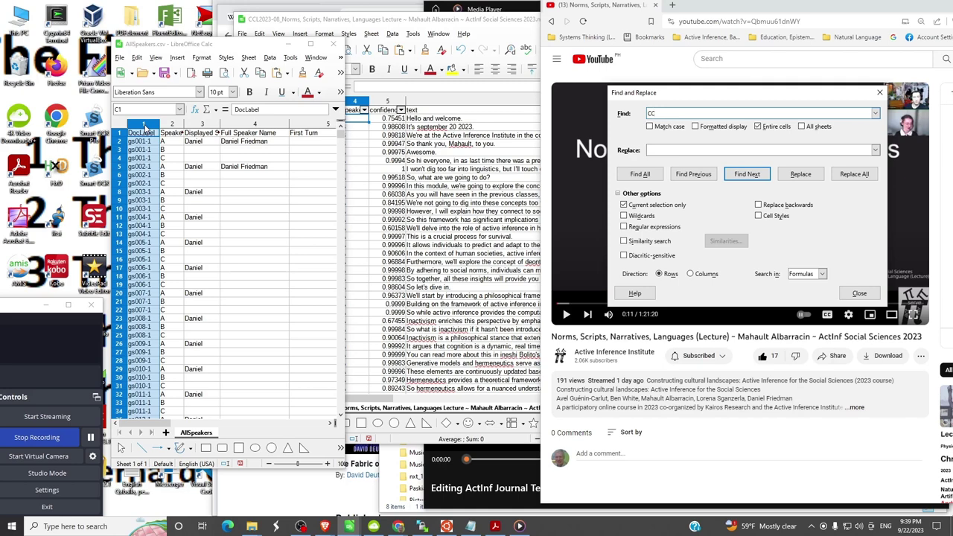
type("L2023")
left_click(758, 126)
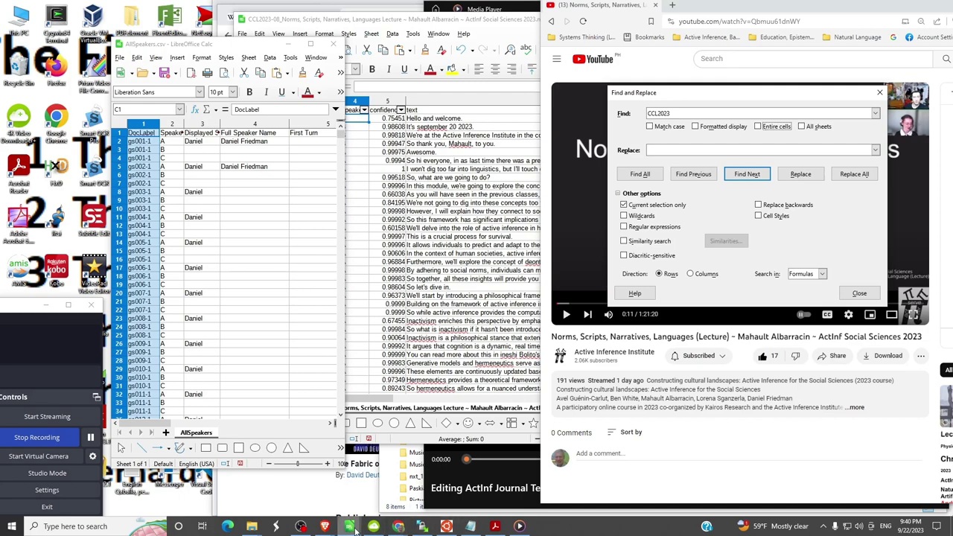
left_click(312, 479)
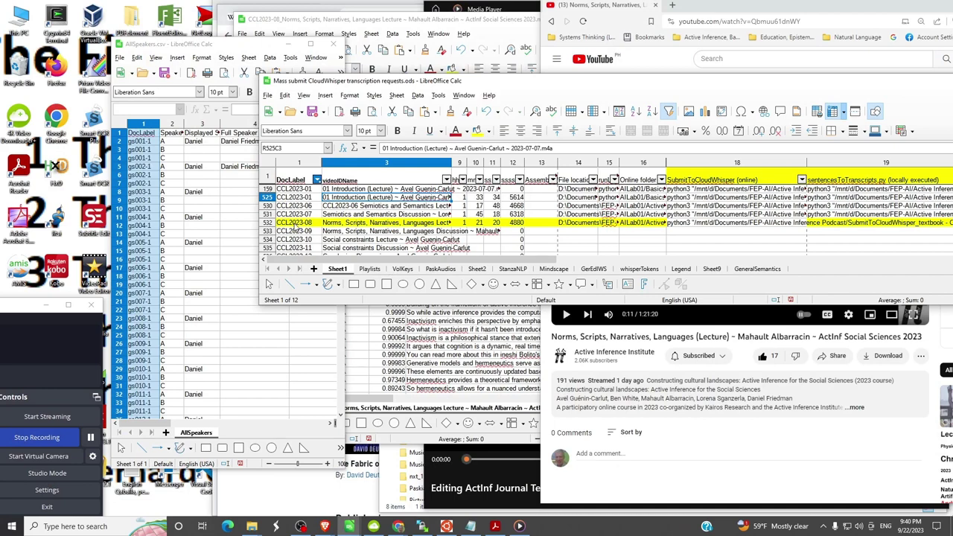
left_click(296, 226)
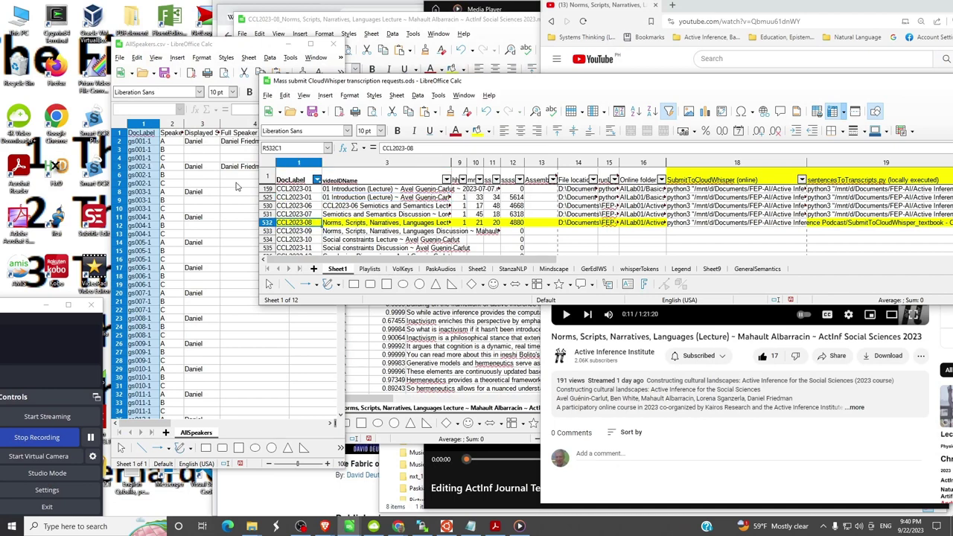
- Find the first CCL2023 entry and scroll down to the empty CCL2023-08 speaker label cell
left_click(146, 126)
key("ctrl+h")
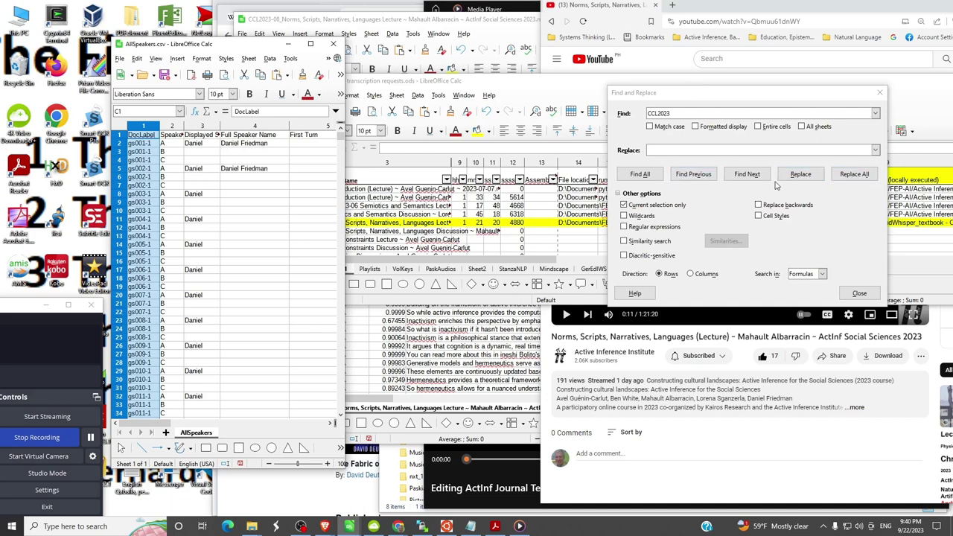
left_click(747, 174)
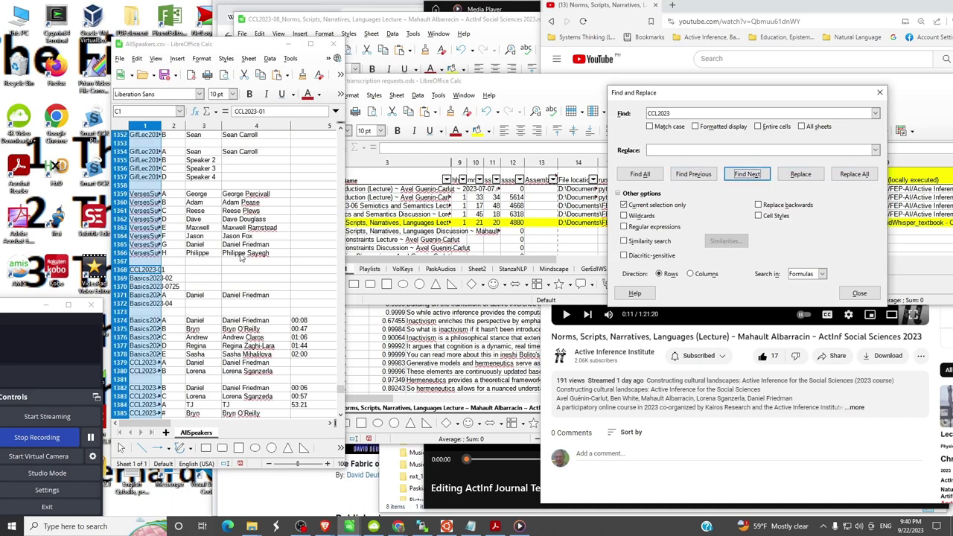
scroll(153, 322, "down", 4)
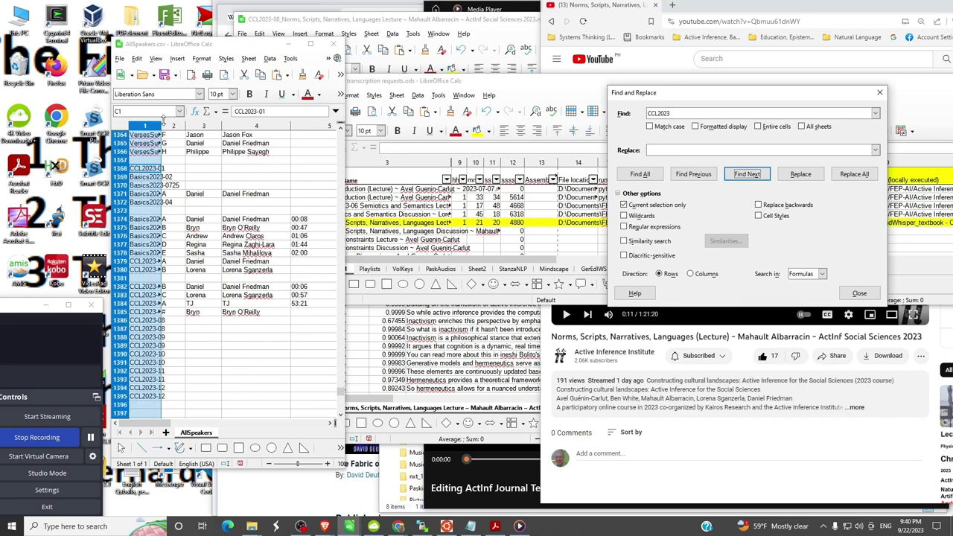
left_click_drag(161, 123, 190, 123)
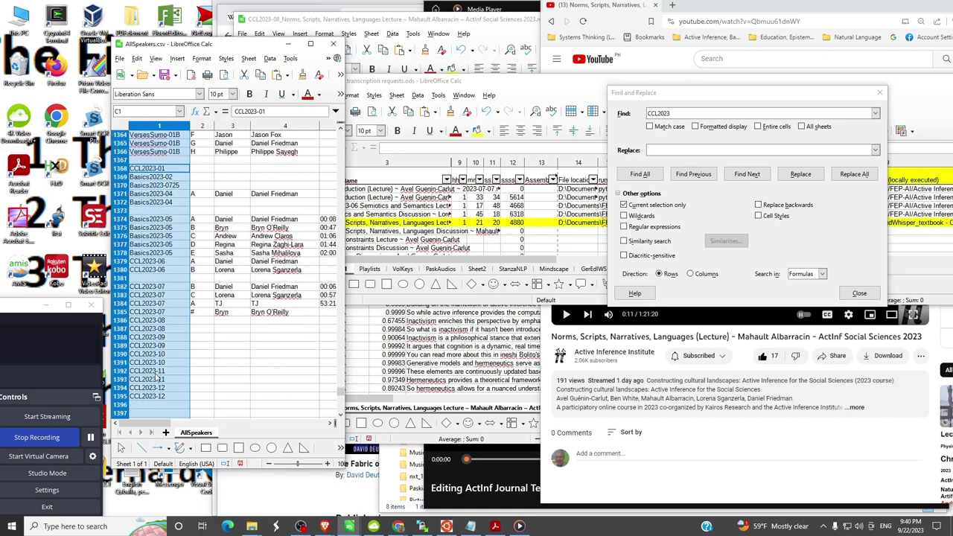
scroll(157, 375, "down", 1)
scroll(156, 375, "down", 1)
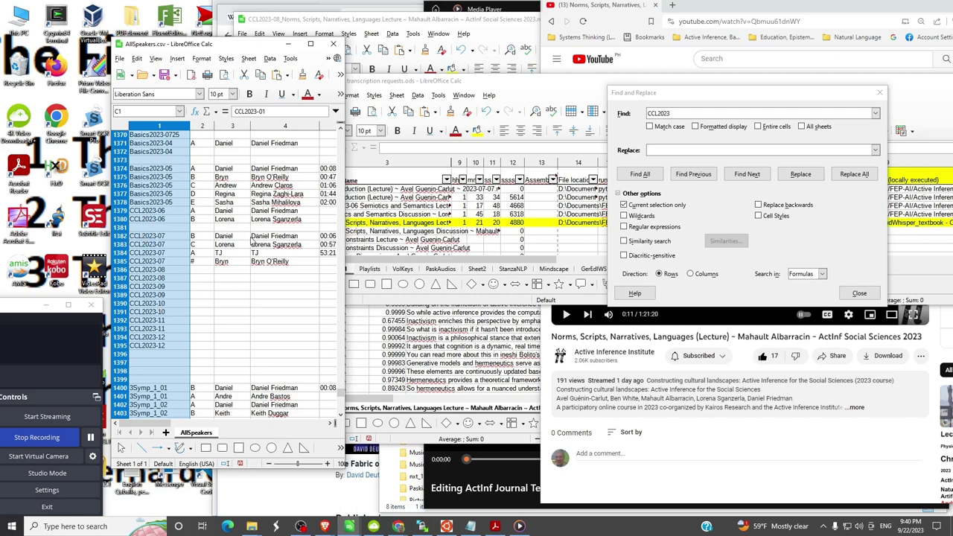
left_click(125, 263)
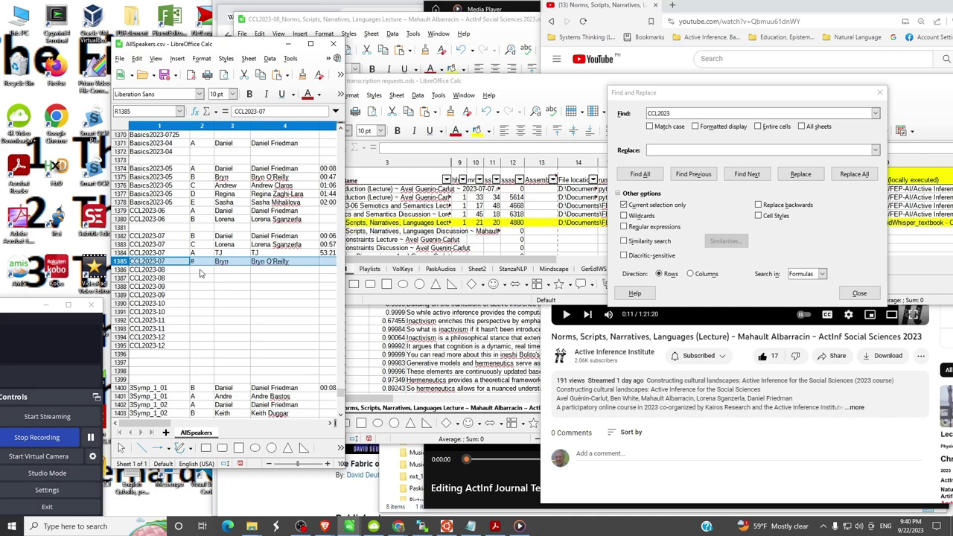
left_click(200, 273)
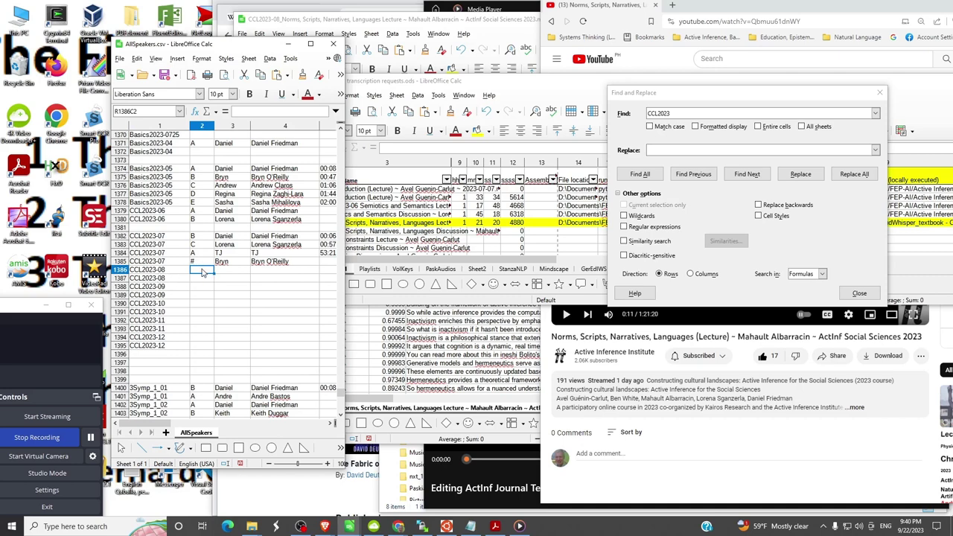
- Label the CCL2023-08 row as speaker B with the host's displayed and full names
double_click(201, 273)
type("B")
key("Tab")
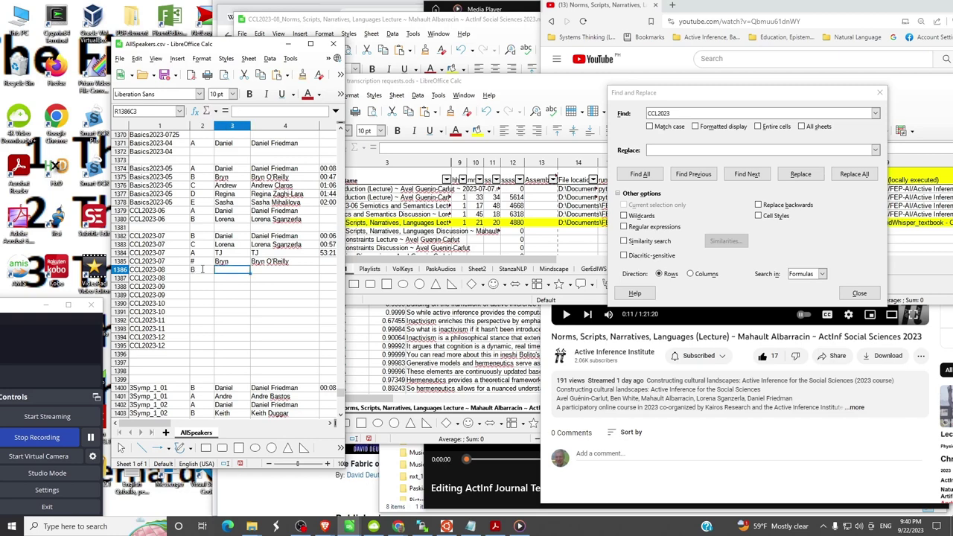
type("Daniel")
key("Tab")
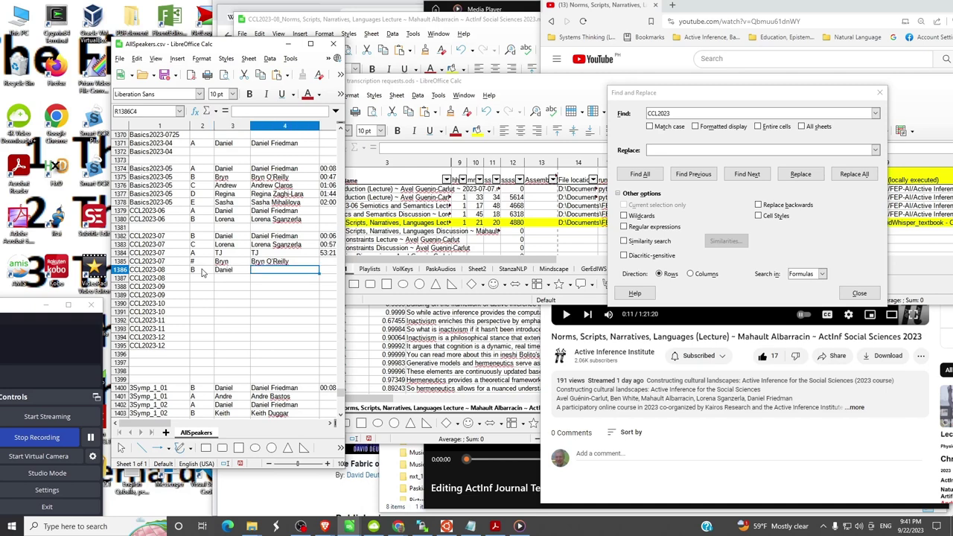
type("Daniel ")
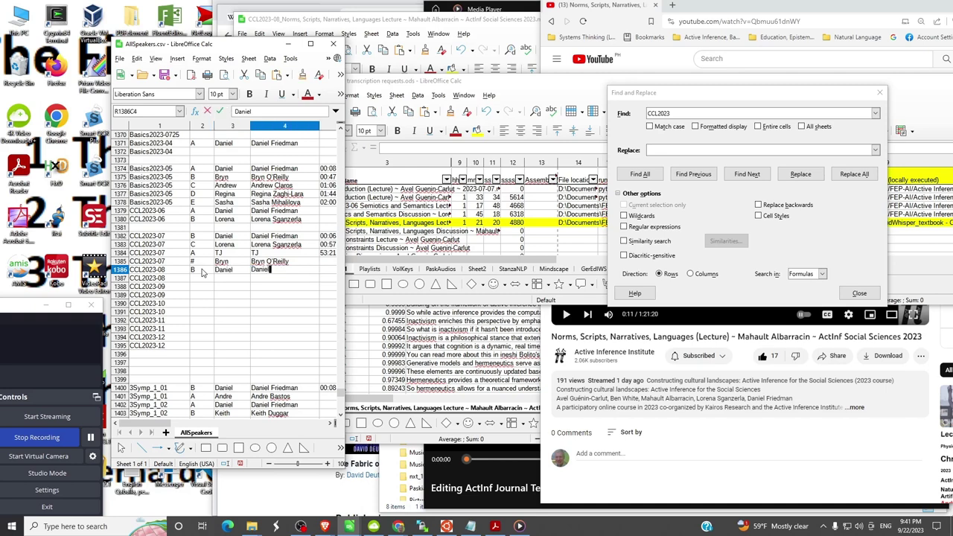
type("Friedman")
key("Return")
left_click(203, 271)
key("Right")
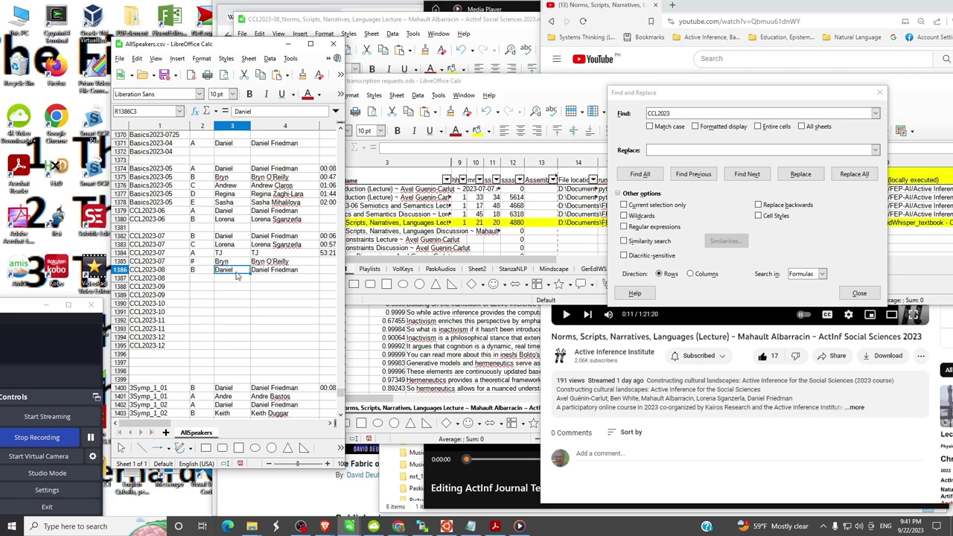
- Add a second CCL2023-08 row labelled speaker A and bring the transcript sheet forward
left_click(195, 279)
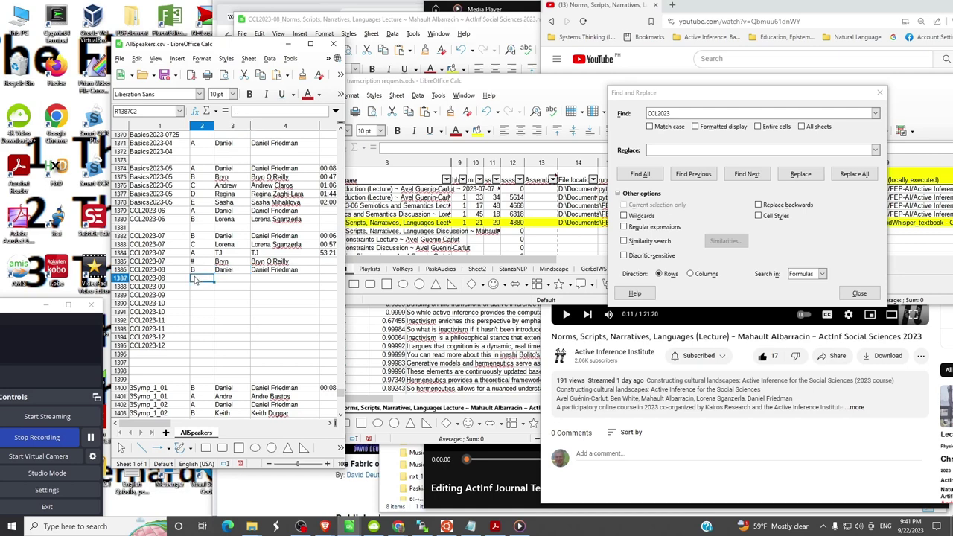
type("A")
key("Tab")
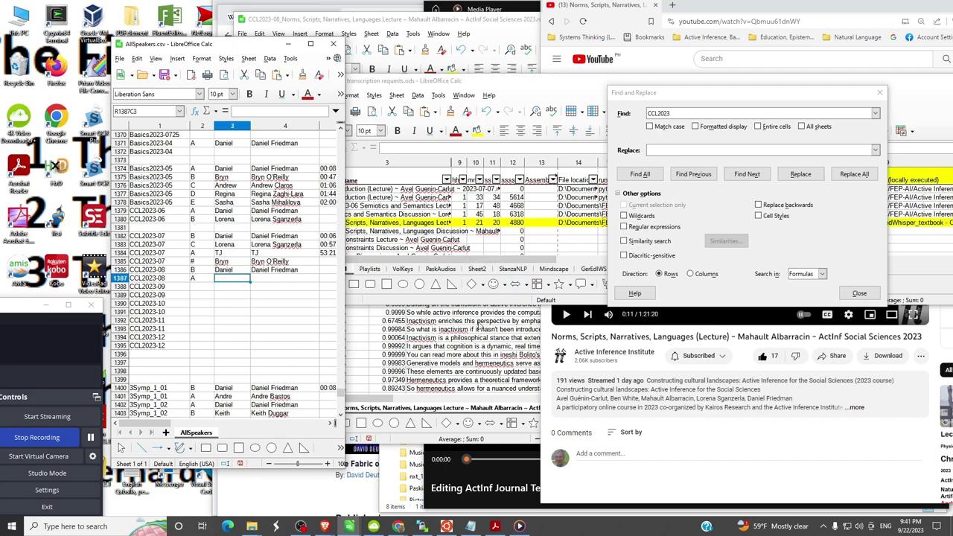
left_click(480, 326)
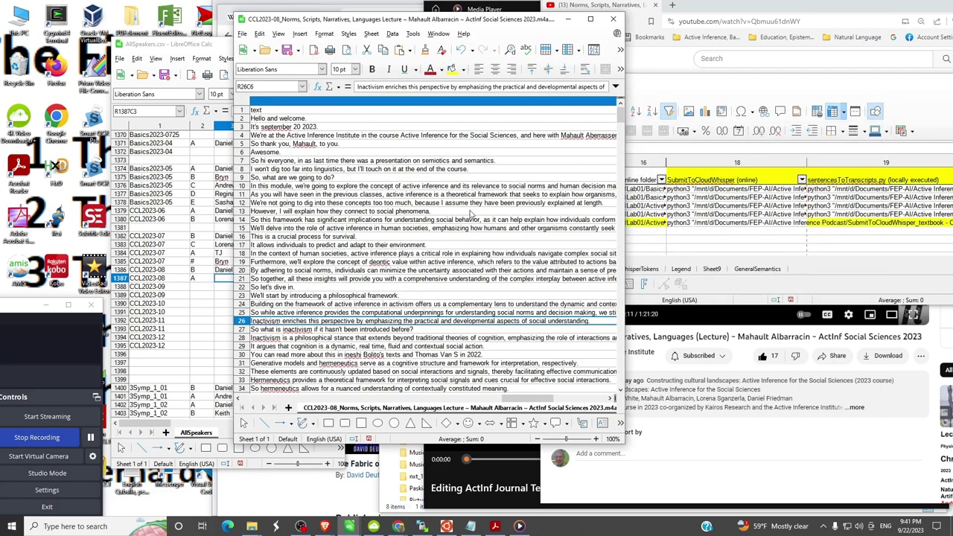
- Copy the lecturer's name from the YouTube description into speaker A's Full Speaker Name cell
left_click(314, 145)
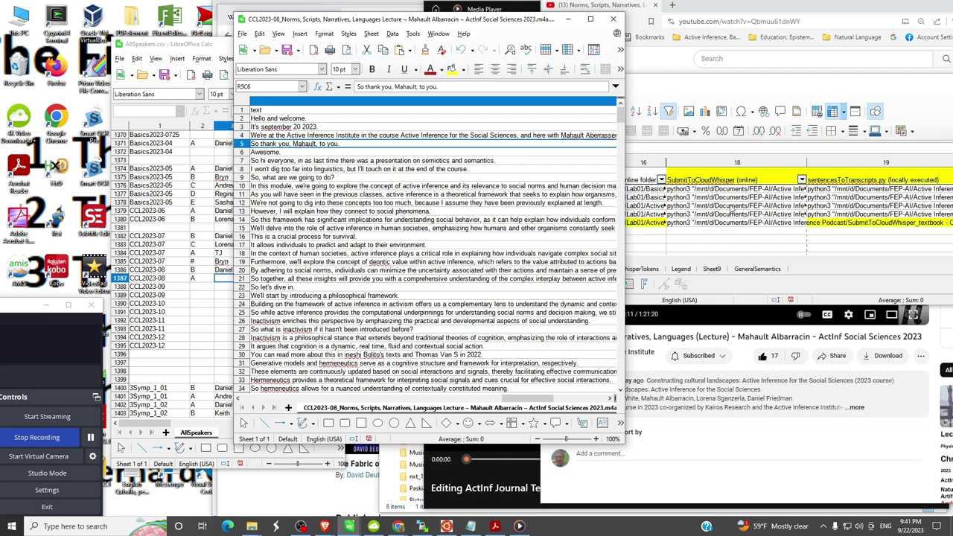
key("alt+Tab")
key("alt+Tab")
key("alt+Tab")
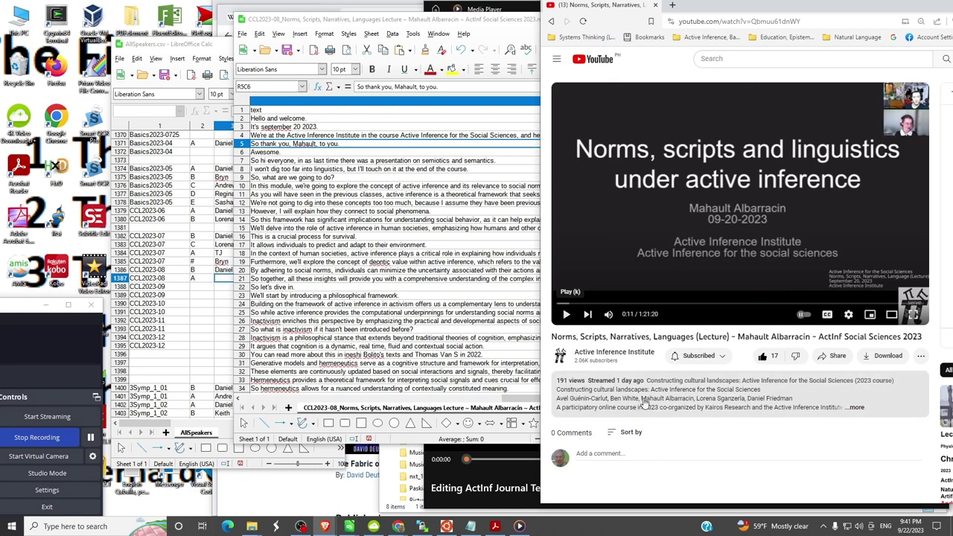
left_click_drag(640, 400, 695, 404)
key("ctrl+c")
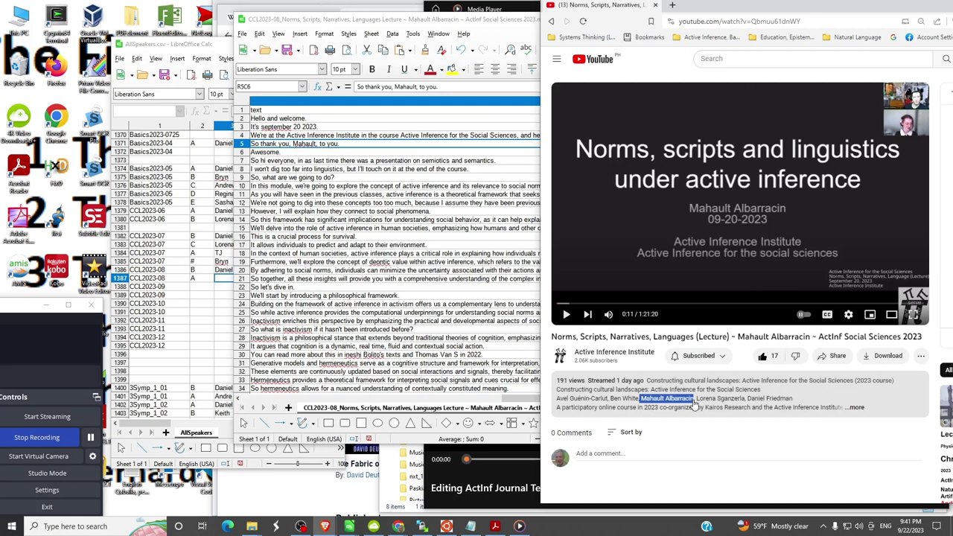
left_click(200, 368)
key("ctrl+h")
left_click(291, 279)
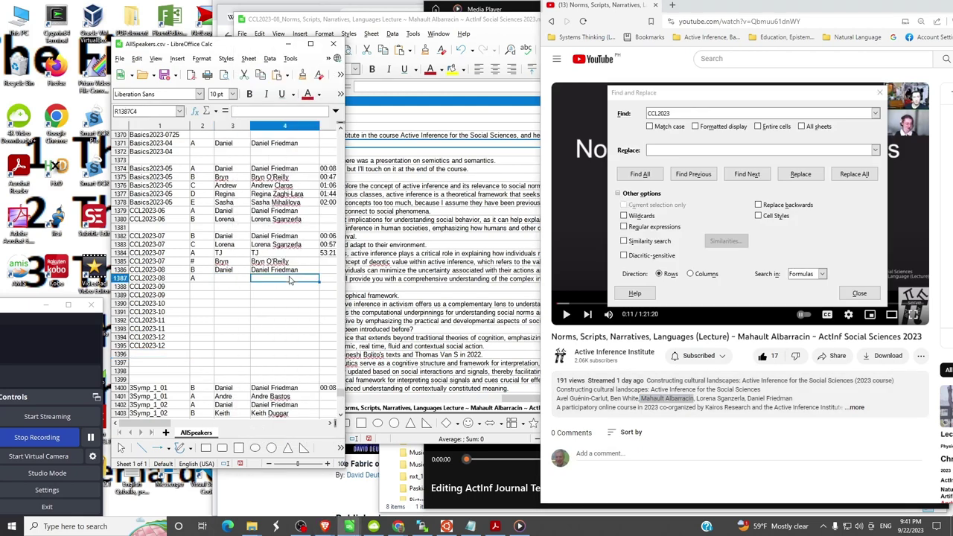
key("ctrl+v")
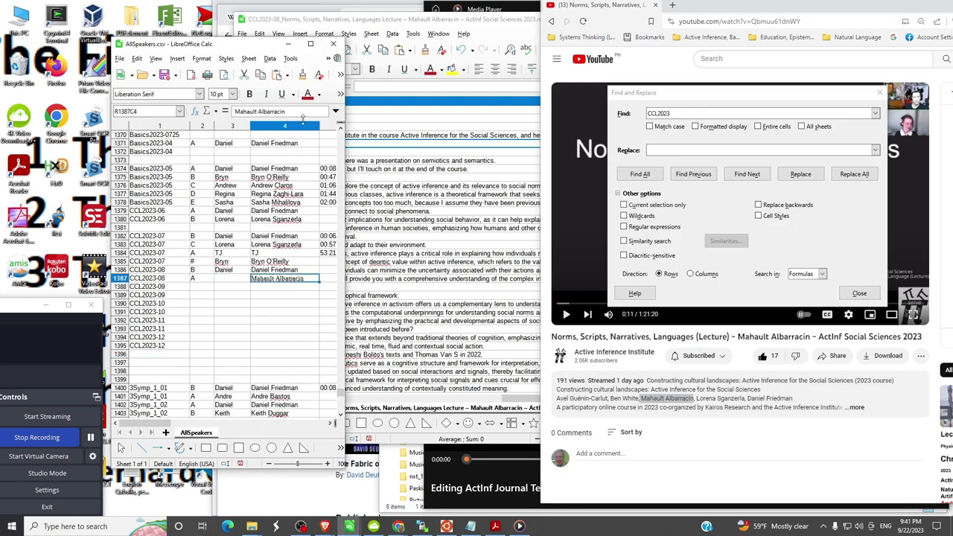
left_click(300, 112)
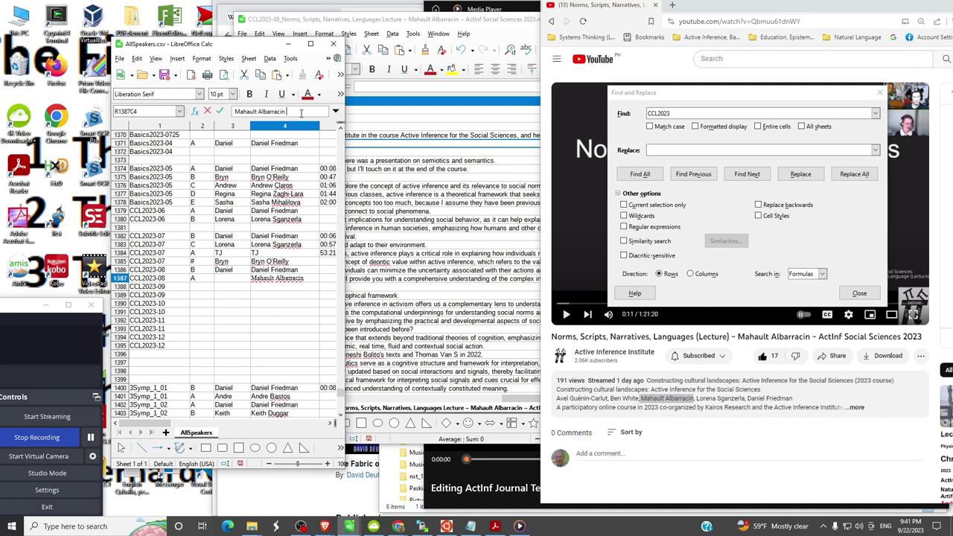
key("Escape")
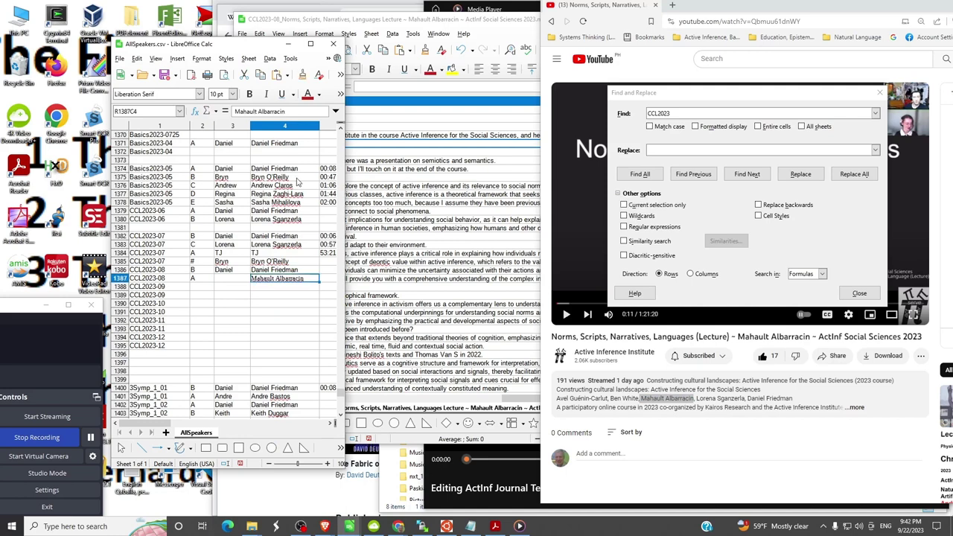
- Paste the name into speaker A's Displayed Speaker Name, trimmed to the first name, then close Find & Replace
left_click(233, 280)
key("ctrl+v")
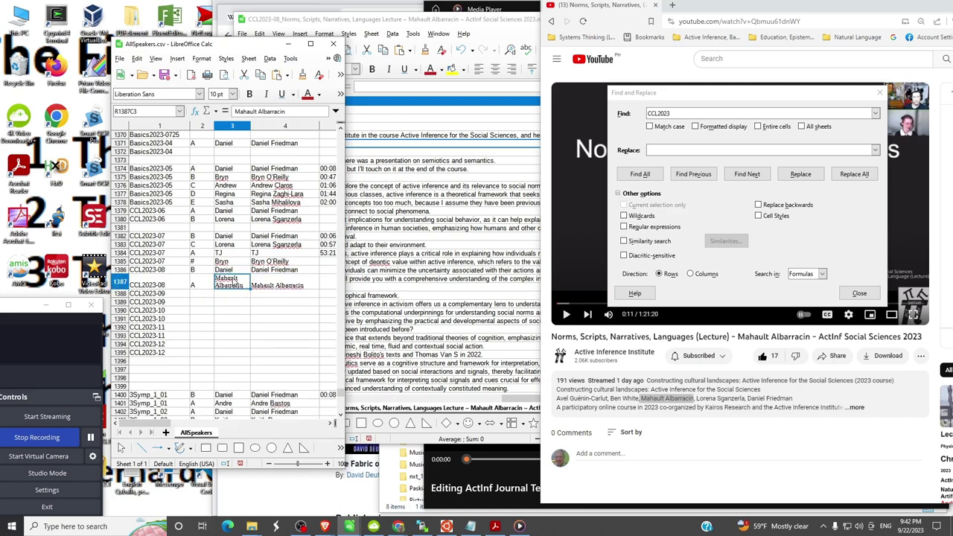
left_click(304, 113)
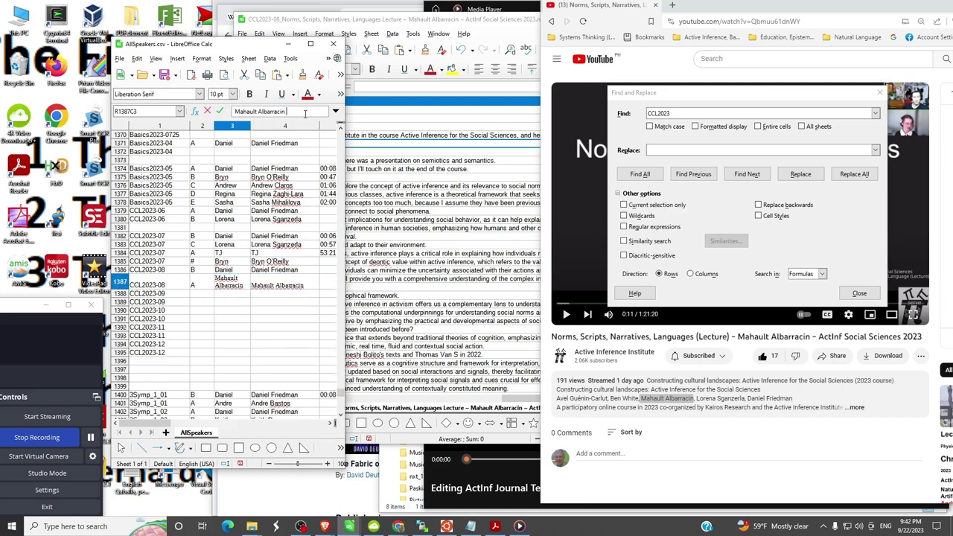
key("BackSpace")
key("BackSpace")
key("BackSpace")
key("BackSpace")
key("BackSpace")
key("BackSpace")
key("BackSpace")
key("BackSpace")
key("BackSpace")
key("BackSpace")
key("BackSpace")
key("Return")
key("Tab")
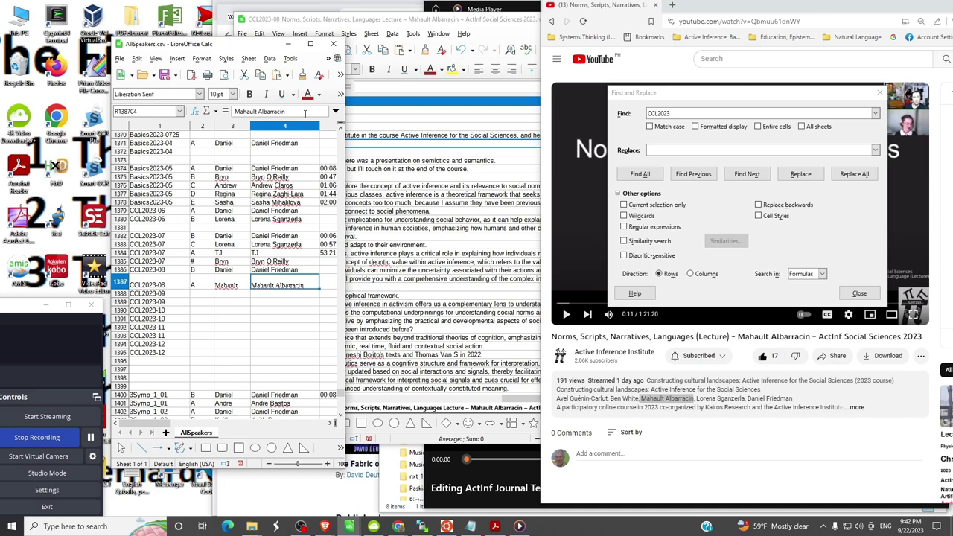
left_click(249, 314)
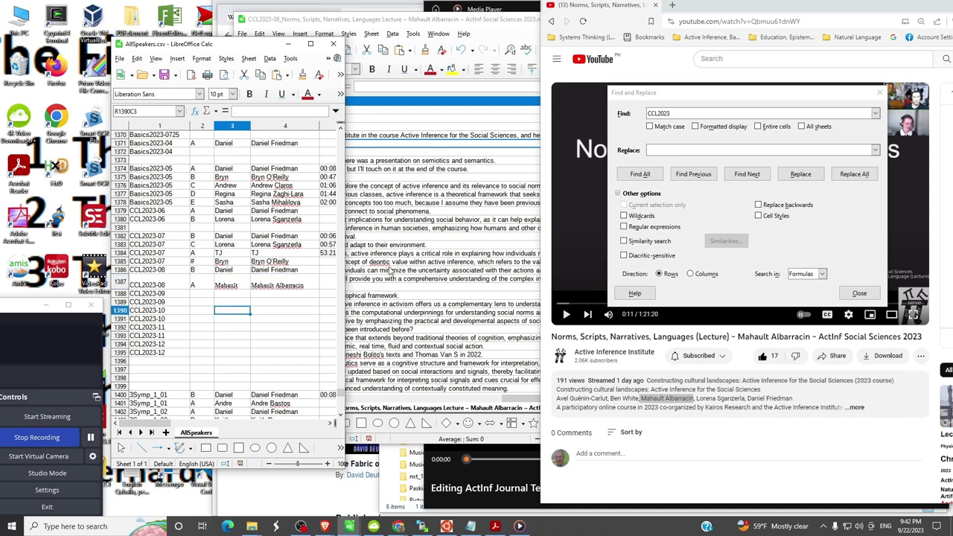
left_click(882, 93)
left_click(409, 255)
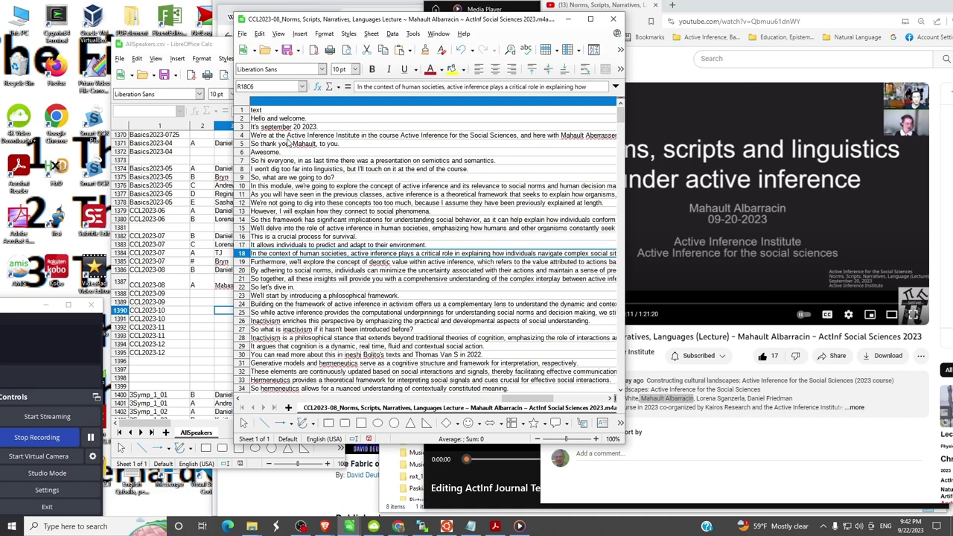
left_click(289, 146)
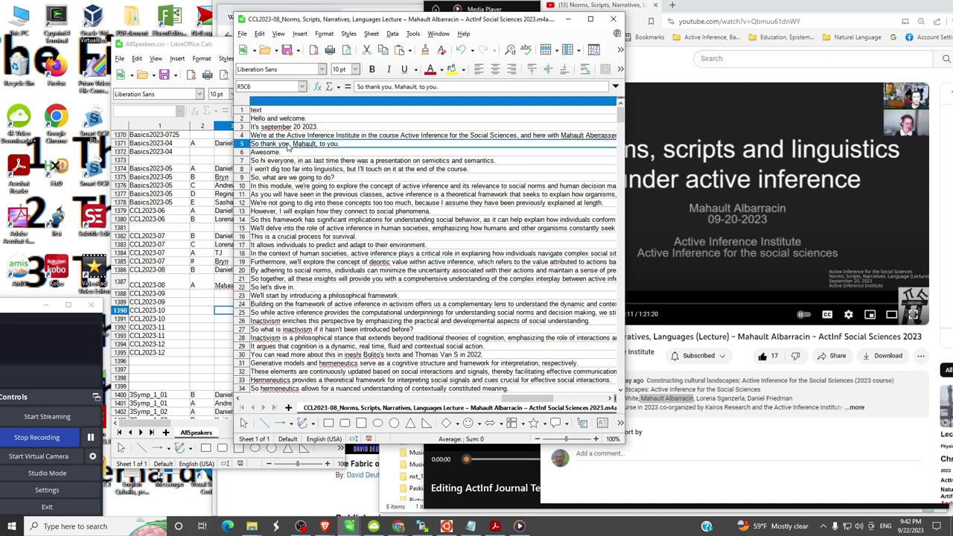
key("Left")
key("Left")
key("Left")
key("Down")
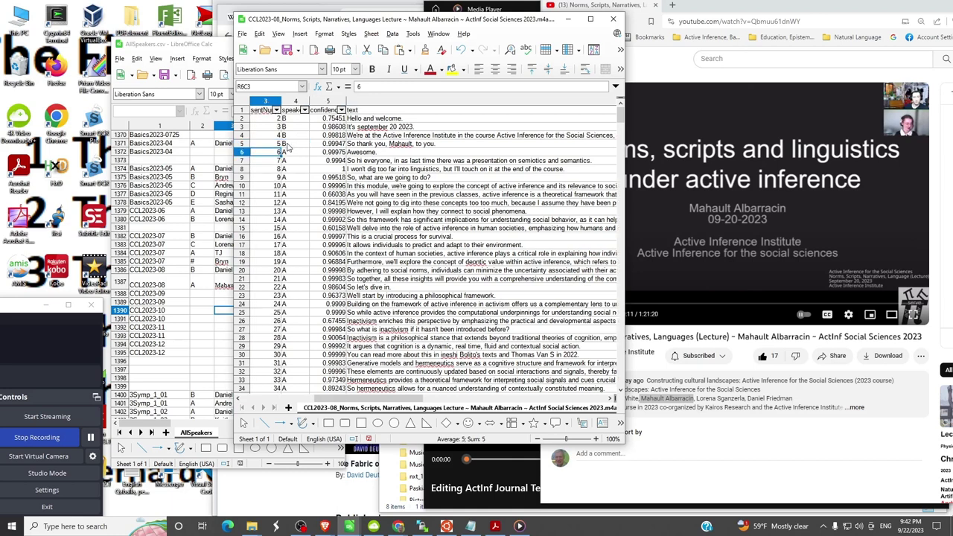
key("Right")
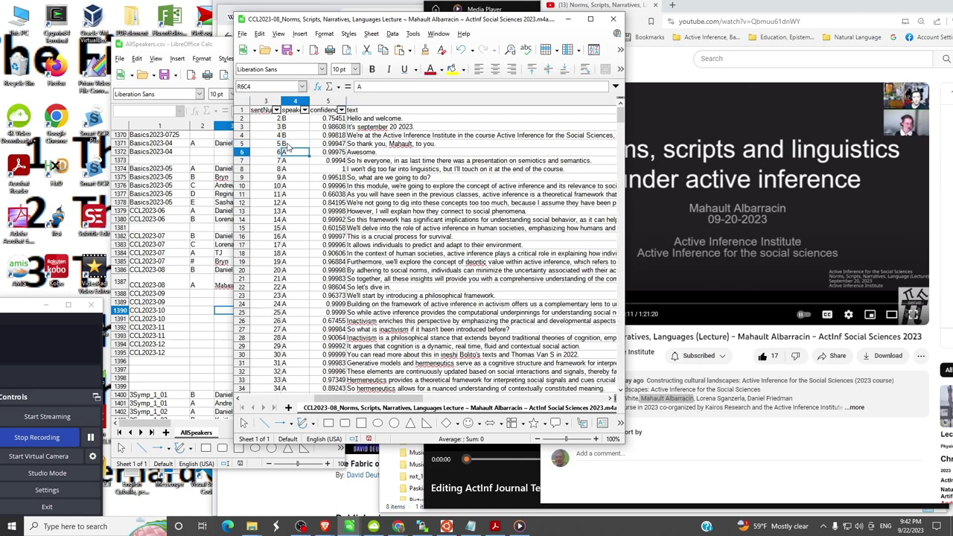
key("Up")
key("Right")
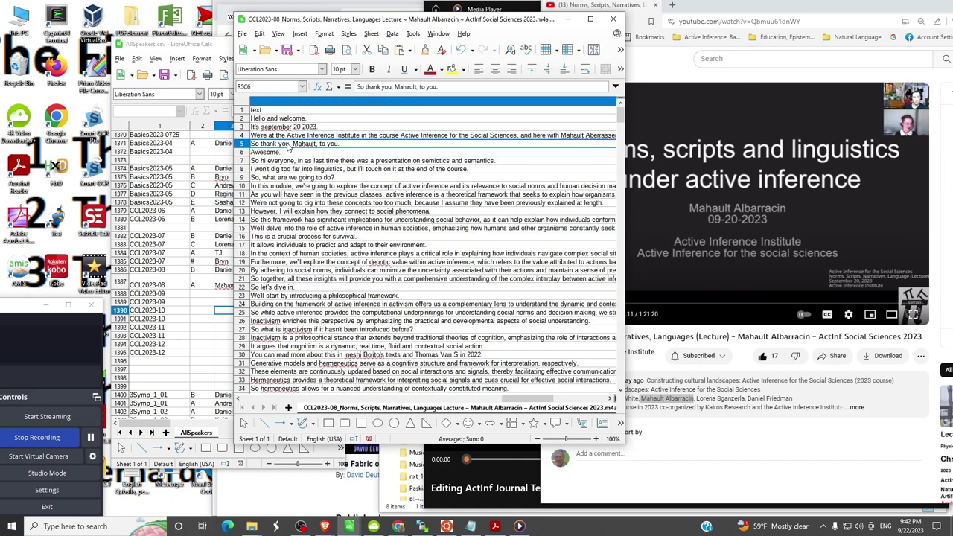
key("Left")
key("Left")
key("Left")
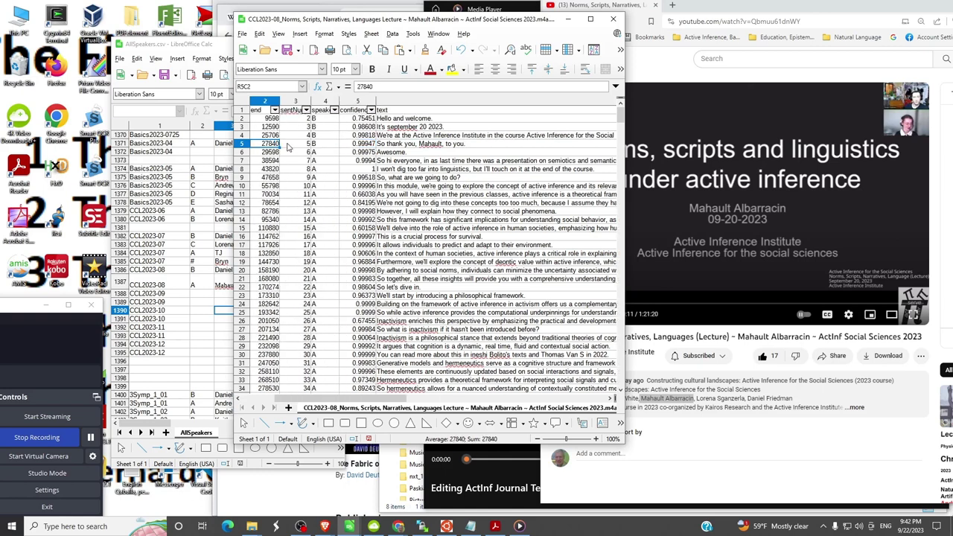
key("Down")
key("Right")
key("Right")
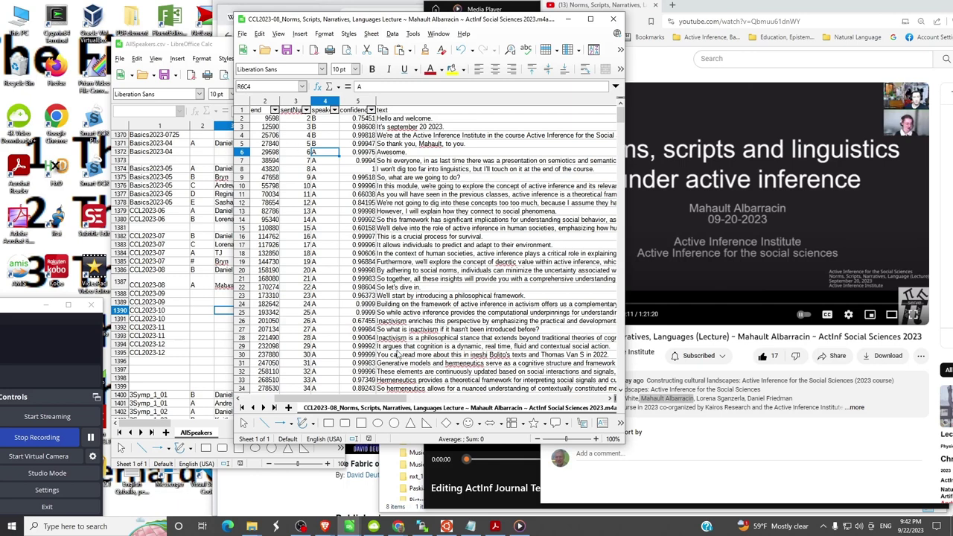
- Check in the WSL terminal that the CCL2023-08 transcription job shows Done
key("alt+Tab")
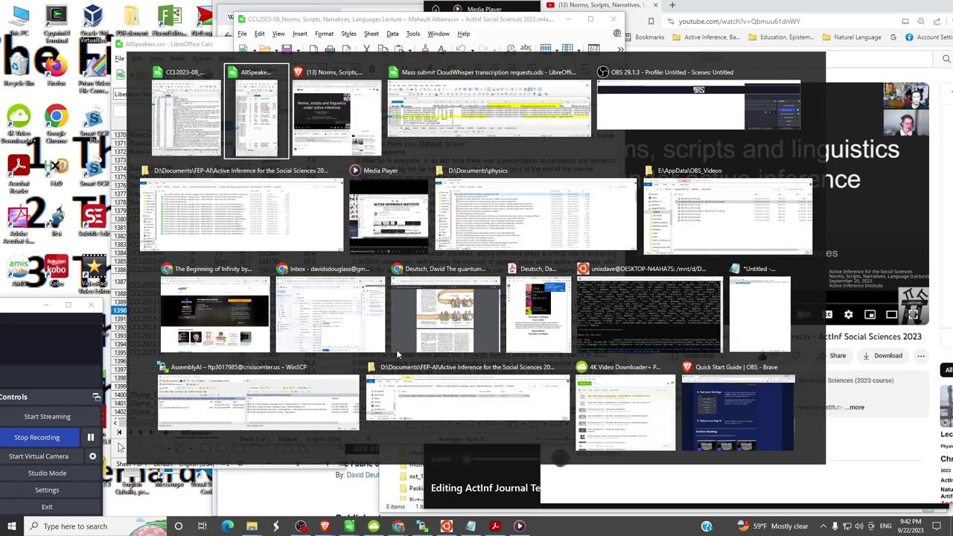
key("Tab")
key("Tab")
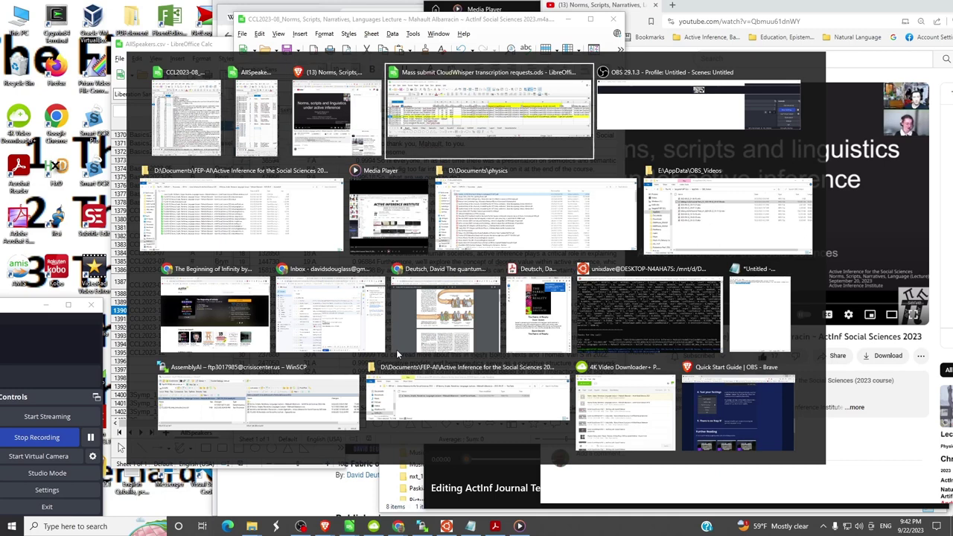
key("Tab")
key("Tab")
key("Tab")
key("Tab")
key("Tab")
key("Tab")
key("Tab")
key("Tab")
key("Tab")
key("Tab")
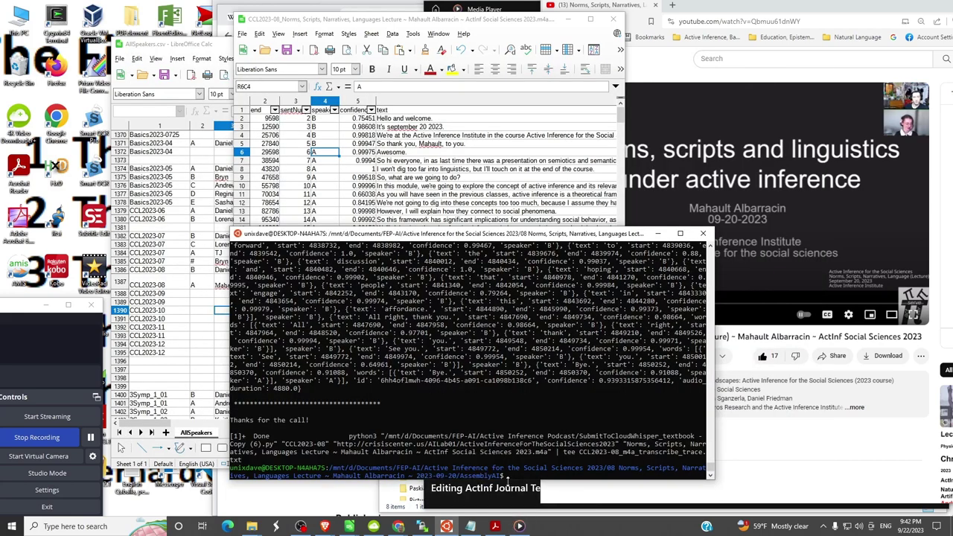
left_click(510, 477)
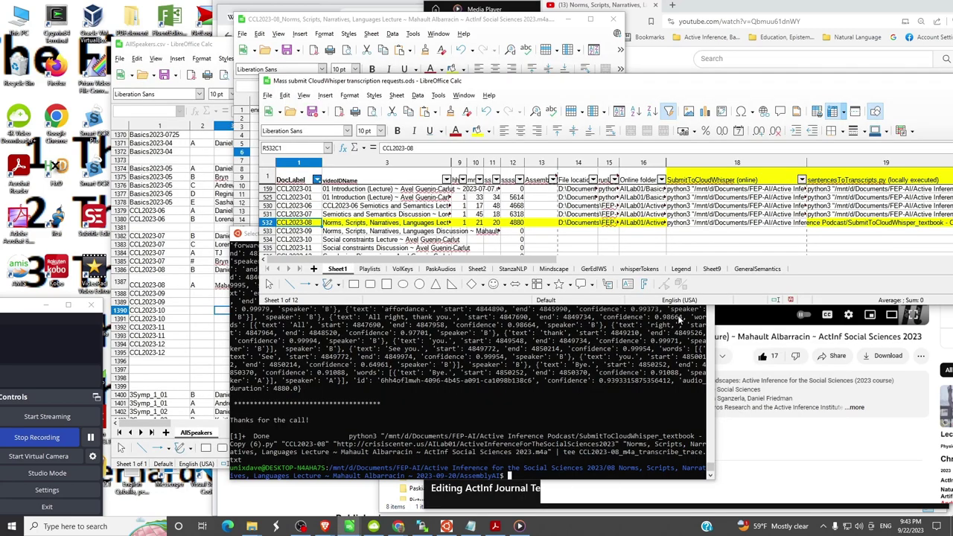
- Paste the sentencesToTranscripts command formula into the CCL2023-08 row's empty command cell
left_click(700, 222)
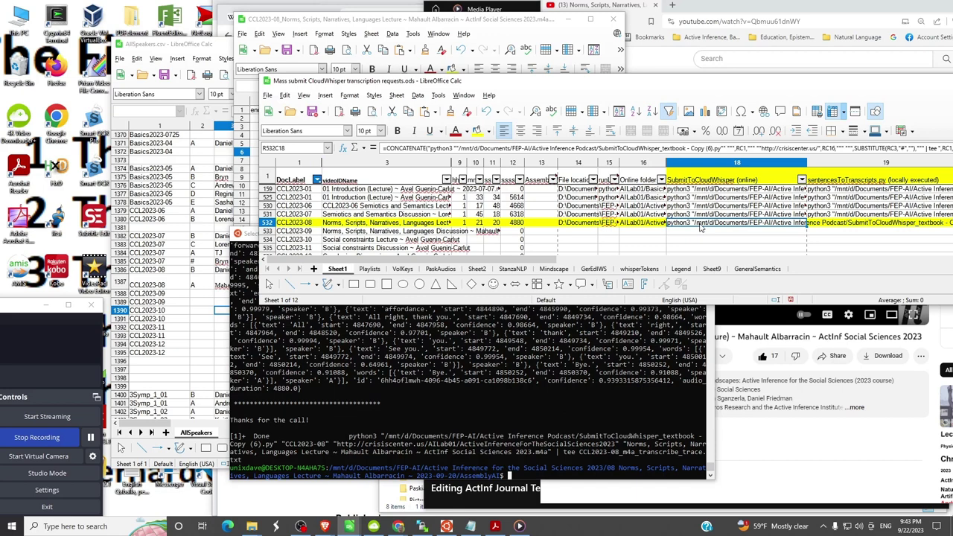
key("Right")
key("Right")
key("Right")
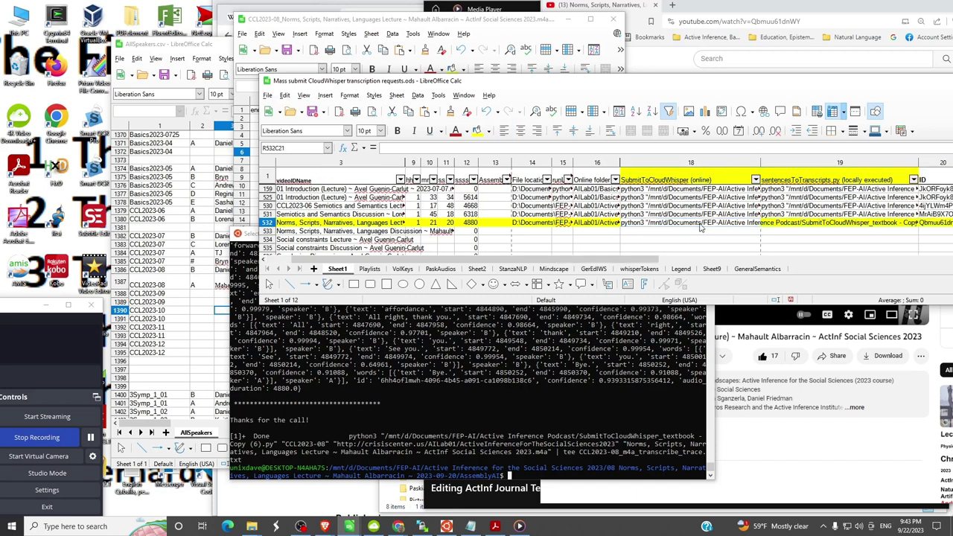
key("Left")
key("Left")
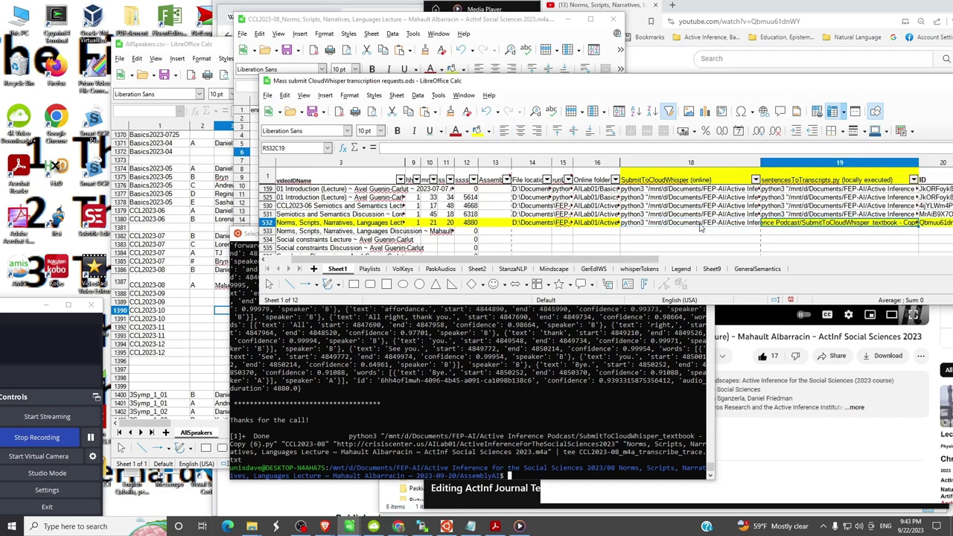
key("Up")
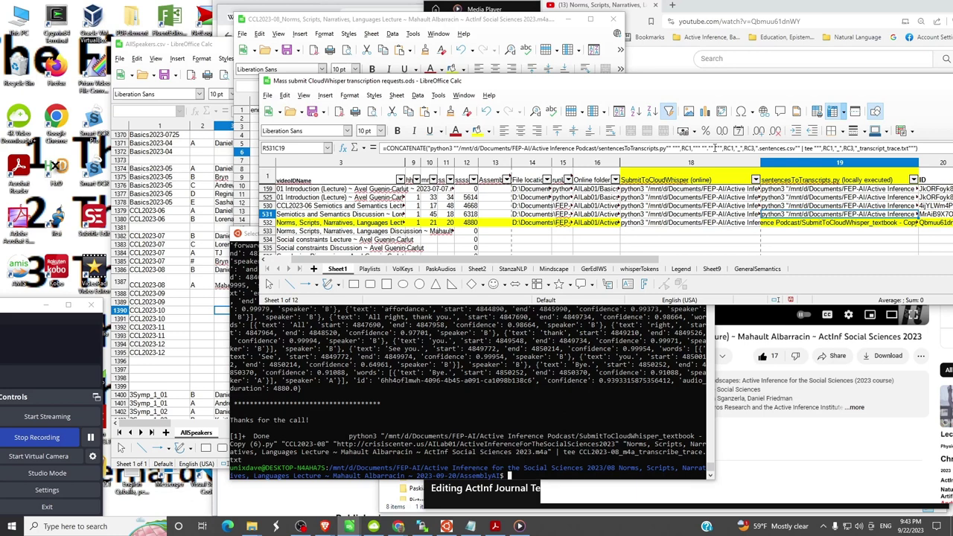
key("Down")
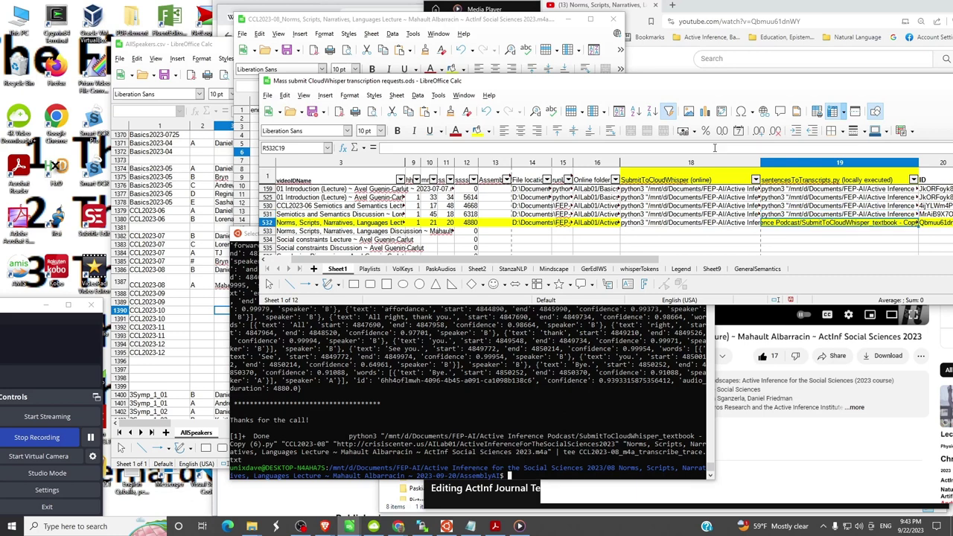
type("=CONCATENATE(\"python3 \"\"/mnt/d/Documents/FEP-AI/Active Inference Podcast/sentencesToTranscripts.py\"\" \"\"\",RC1,\"\"\" \"\"\",RC1,\"_\",RC3,\"_sentences.csv\"\" | tee \"\"\",RC1,\"_\",RC3,\"_transcript_trace.txt\"\"\")")
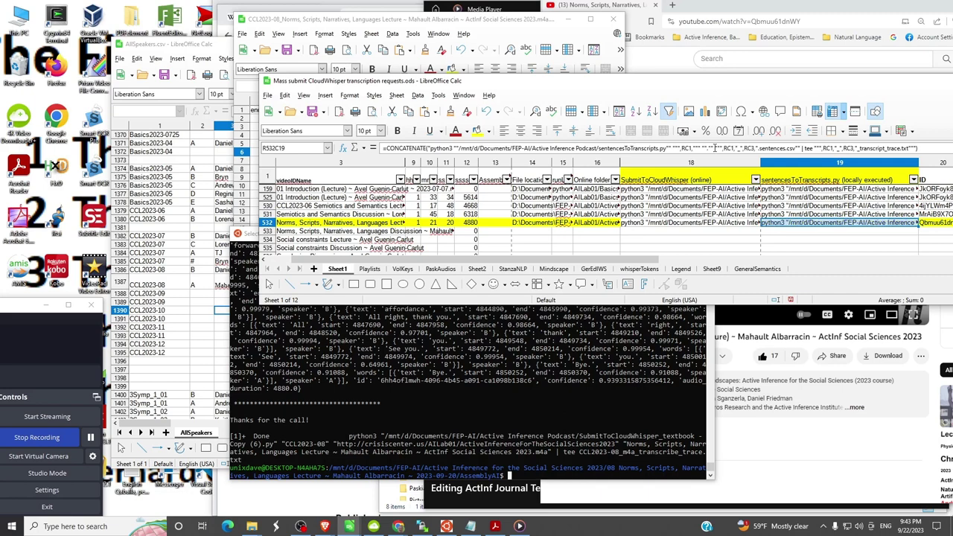
- Compare the CCL2023-08 command with the previous lecture's command and video ID
key("Up")
key("Right")
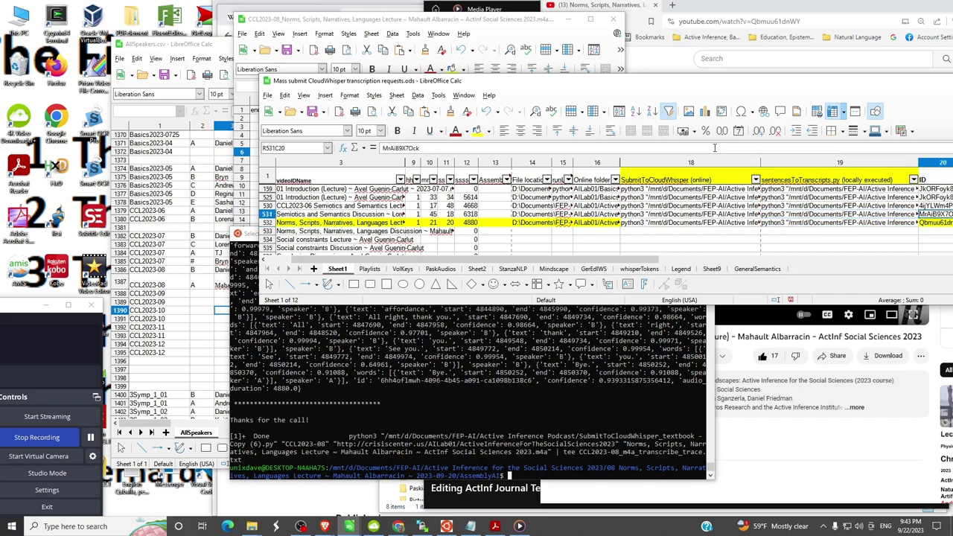
key("Left")
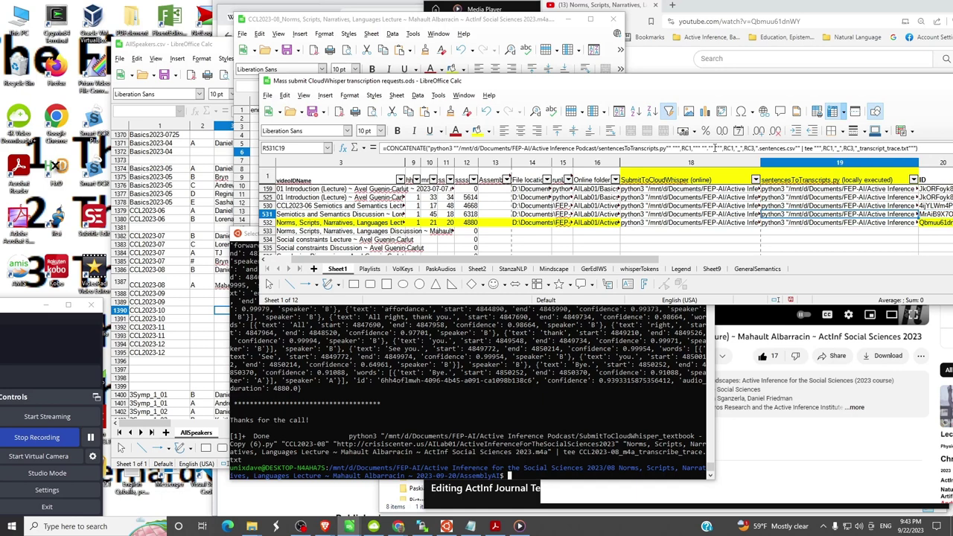
key("Down")
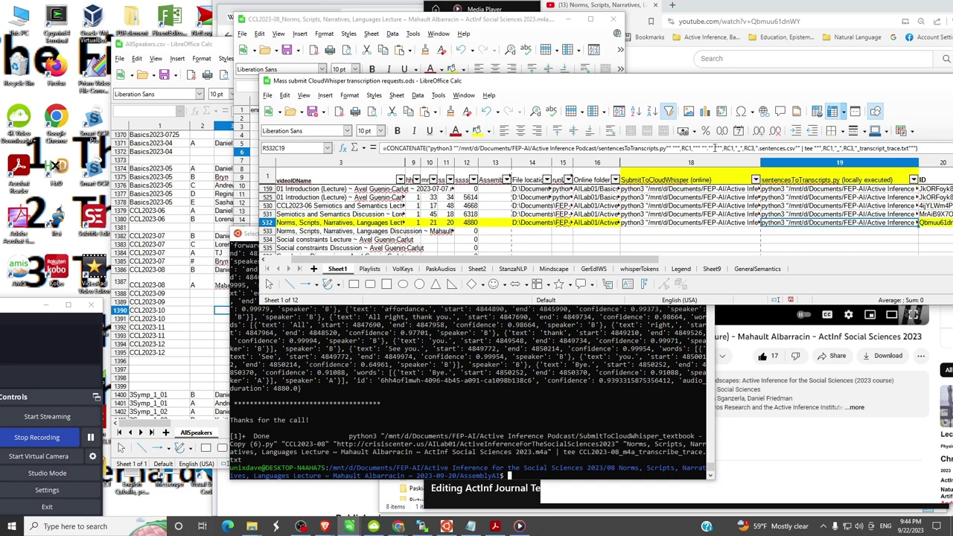
key("Up")
key("Down")
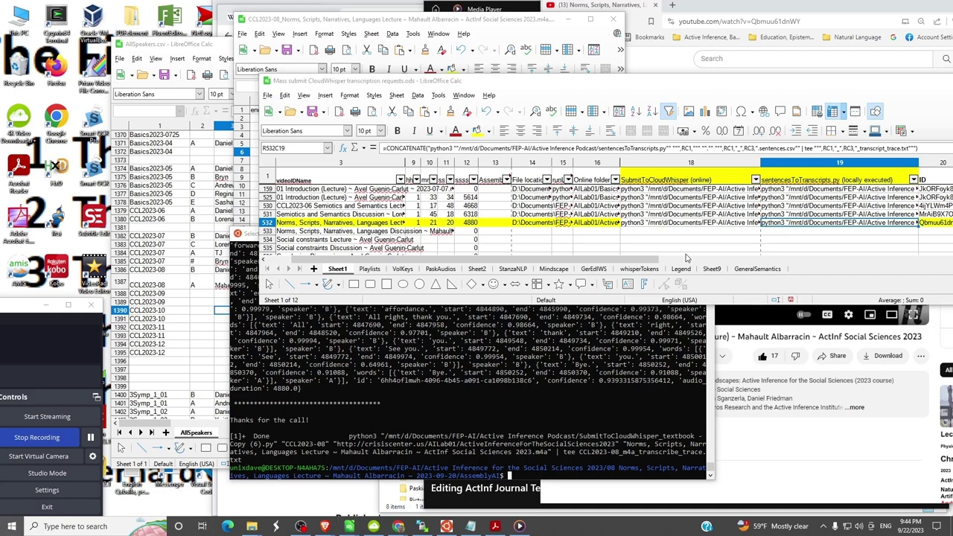
- Paste the copied python3 command into a new Notepad document
key("super")
left_click(179, 330)
type("python3 \"/mnt/d/Documents/FEP-AI/Active Inference Podcast/sentencesToTranscripts.py\" \"CCL2023-08\" \".\" \"CCL2023-08_Norms, Scripts, Narratives, Languages Lecture ~ Mahault Albarracin ~ Actinf Social Sciences 2023.m4a.sentences.csv\" | tee \"CCL2023-08_Norms, Scripts, Narratives, Languages Lecture ~ Mahault Albarracin ~ Actinf Social Sciences 2023.m4a_transcript_trace.txt\"")
- Check the command's script path, CCL2023-08 argument, sentences.csv input and trace output, then return to Calc
left_click_drag(289, 319, 719, 328)
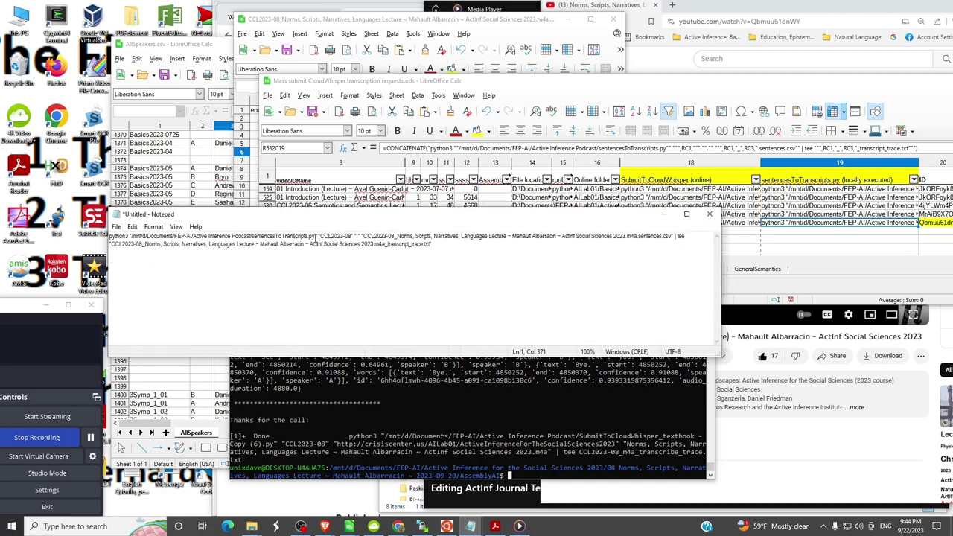
left_click_drag(317, 237, 129, 236)
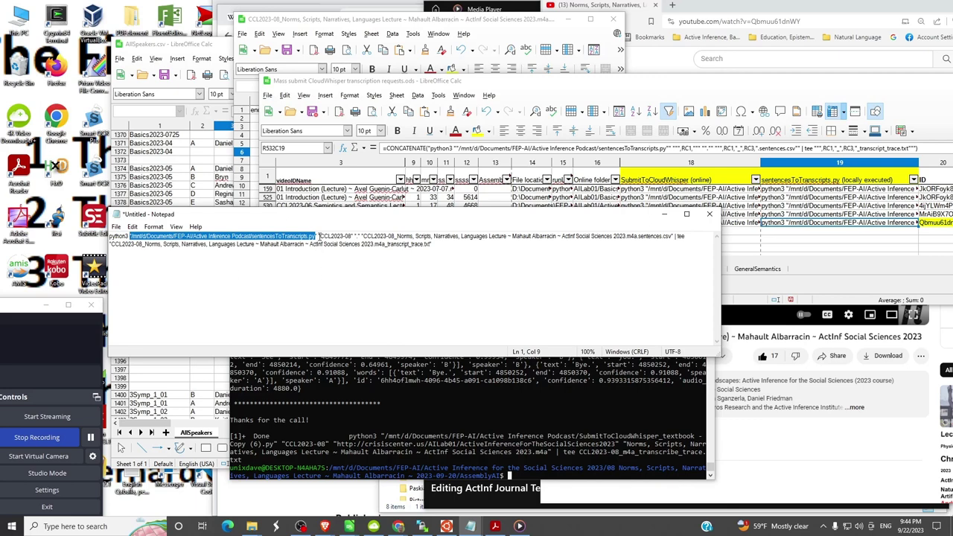
left_click_drag(318, 235, 356, 237)
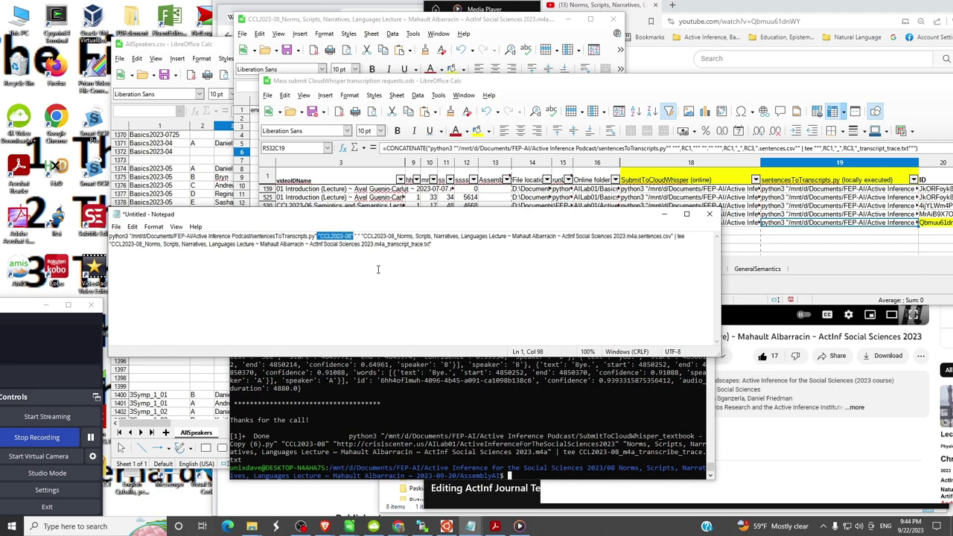
left_click_drag(356, 236, 361, 237)
left_click_drag(362, 236, 580, 242)
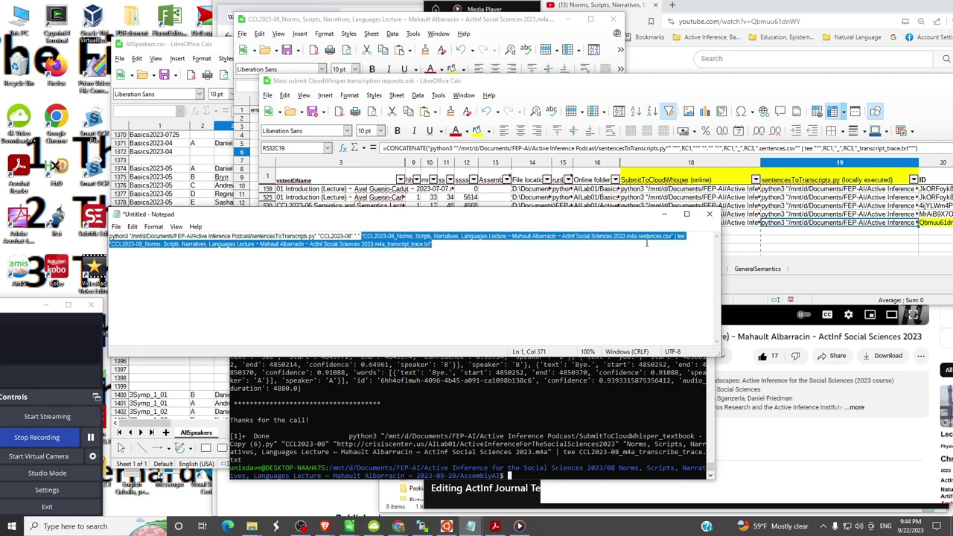
left_click_drag(648, 242, 675, 237)
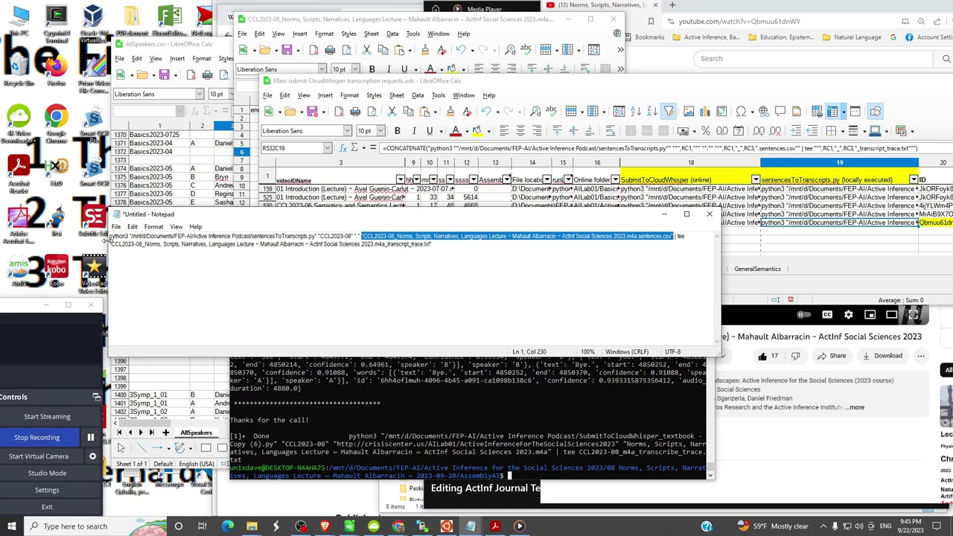
left_click_drag(112, 244, 431, 244)
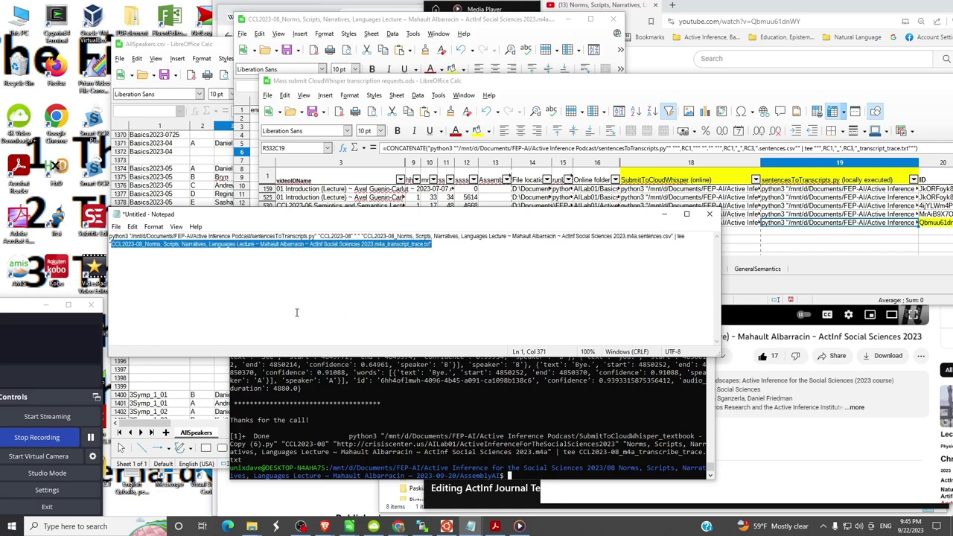
left_click(296, 314)
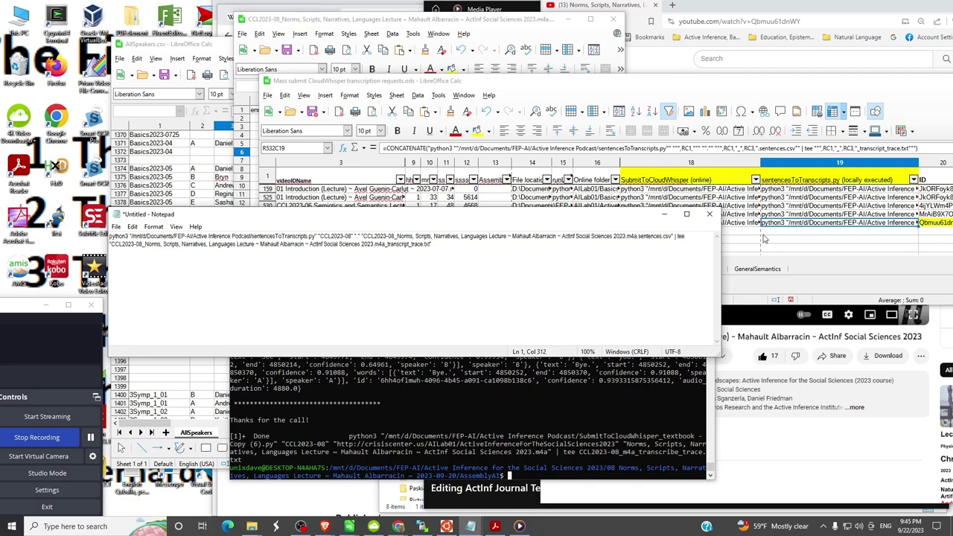
left_click(770, 225)
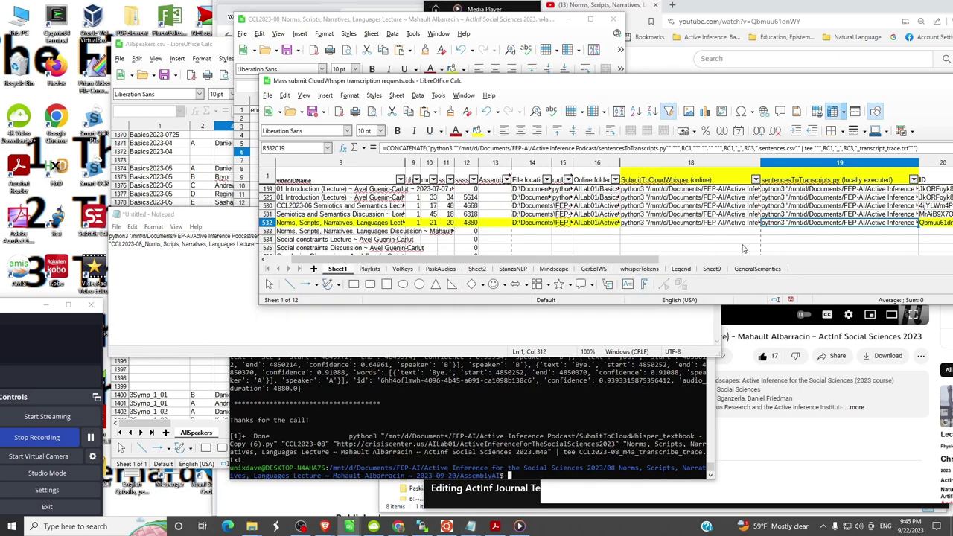
- Run the CCL2023-08 sentencesToTranscripts.py command in the Ubuntu terminal, processing 563 sentences
key("alt+Tab")
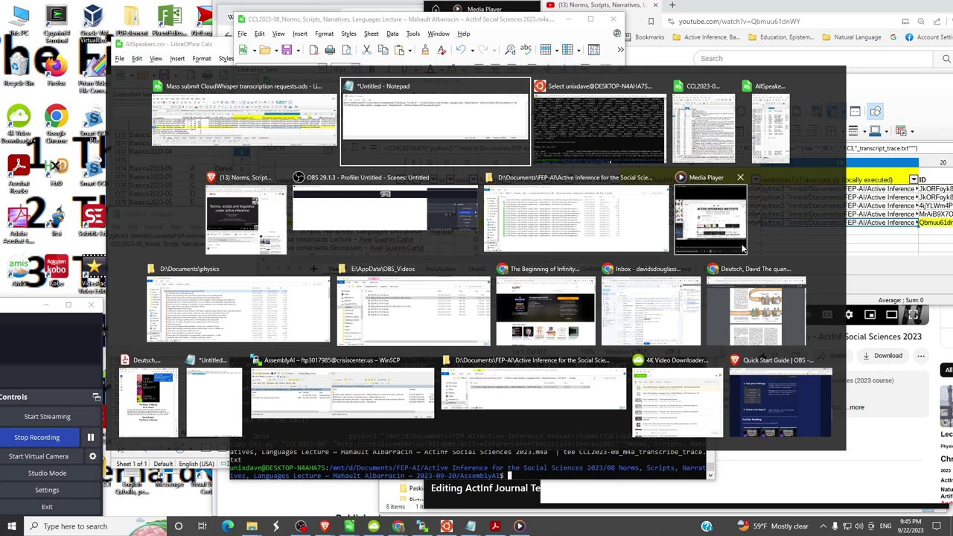
key("alt+Tab")
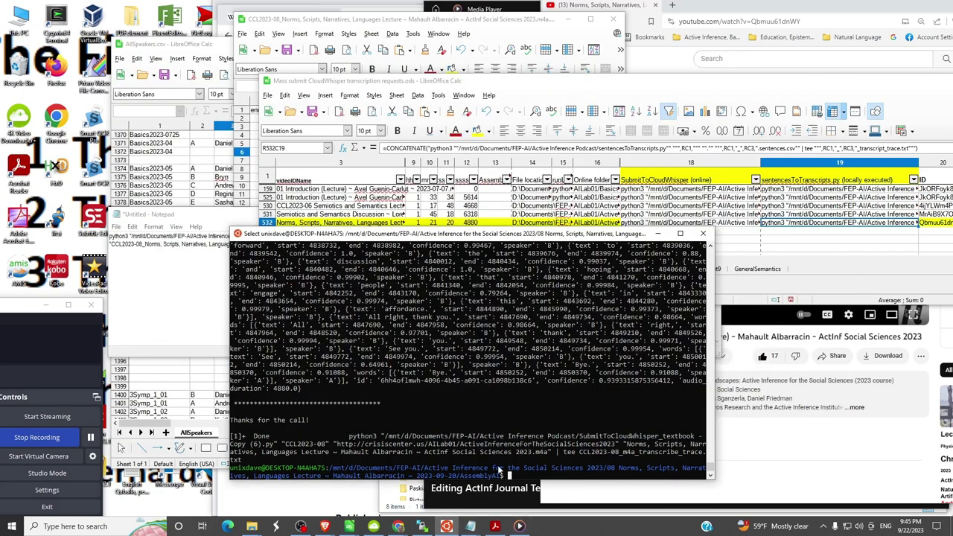
key("Escape")
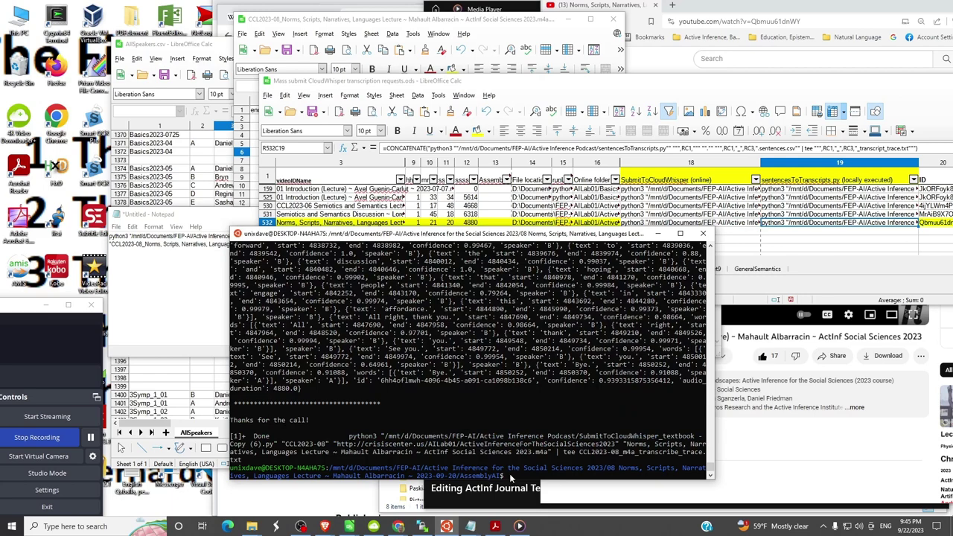
left_click(820, 267)
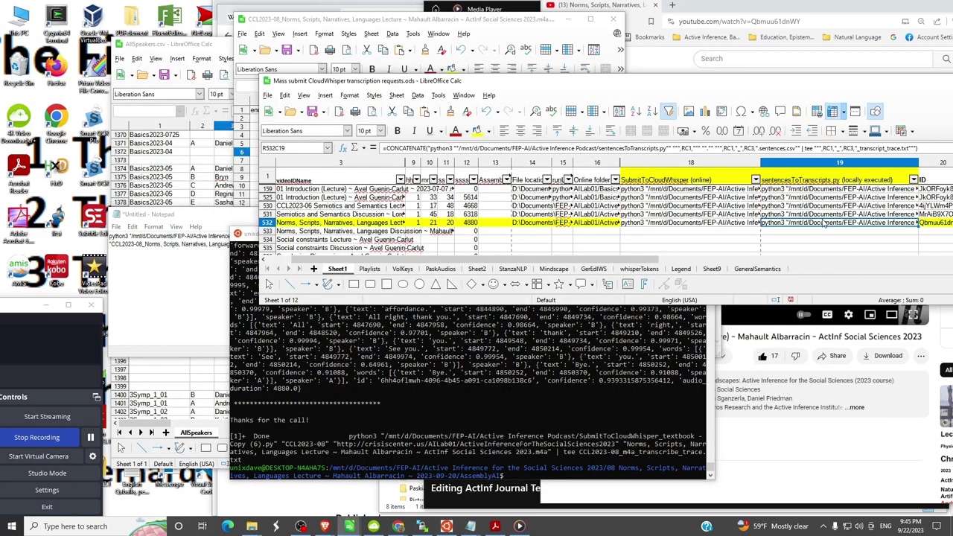
left_click(513, 474)
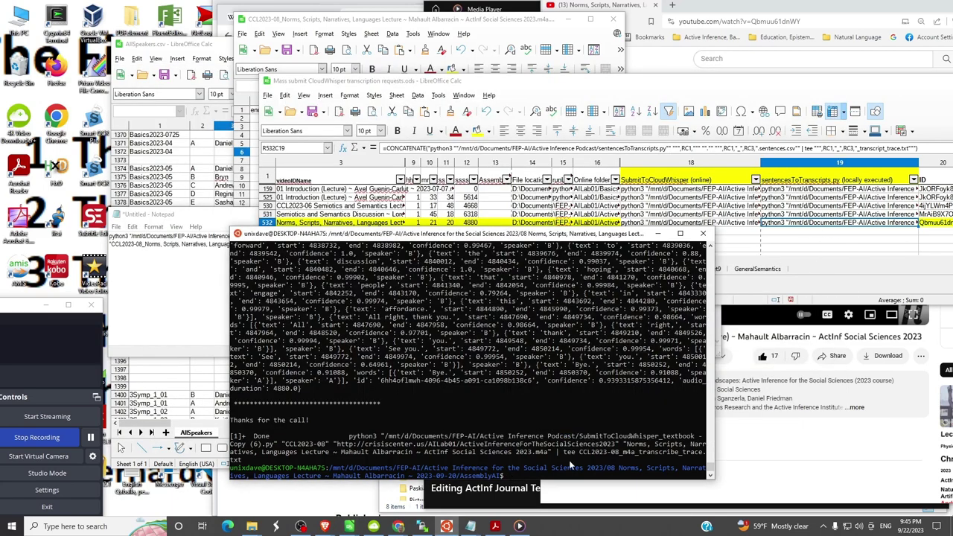
right_click(506, 475)
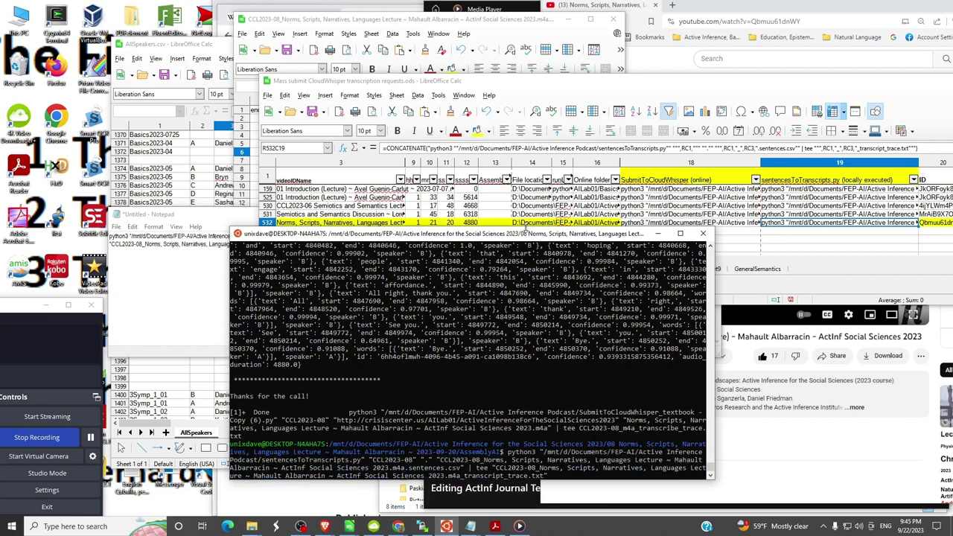
left_click_drag(528, 237, 528, 171)
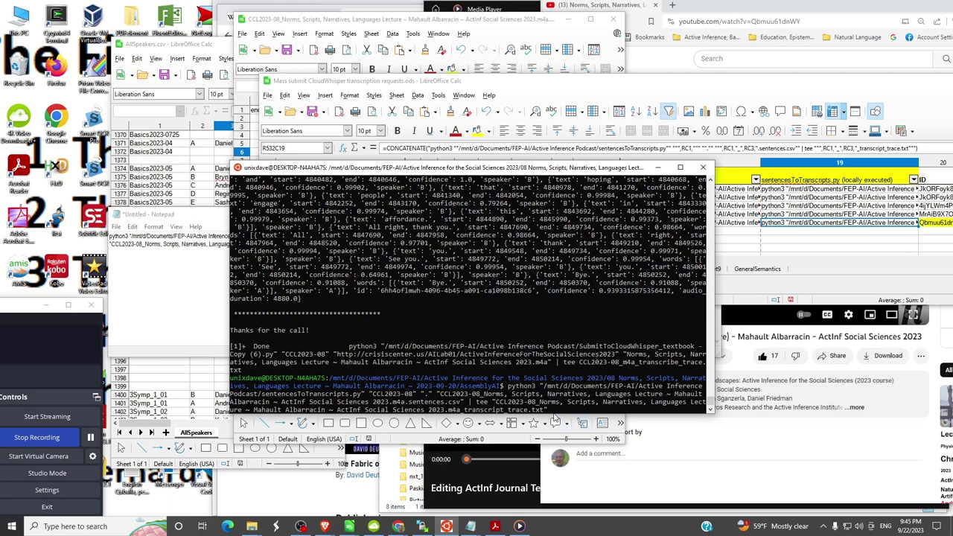
key("Return")
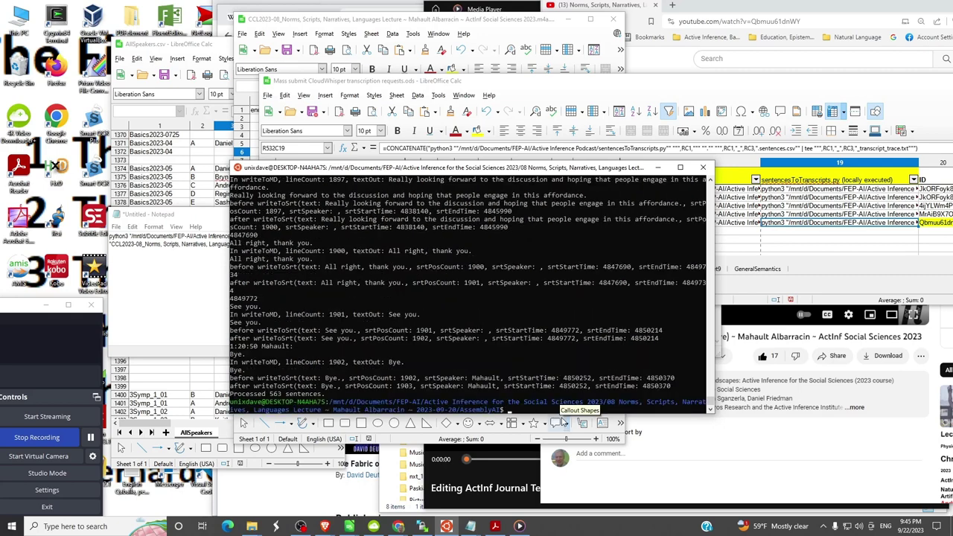
key("alt+Tab")
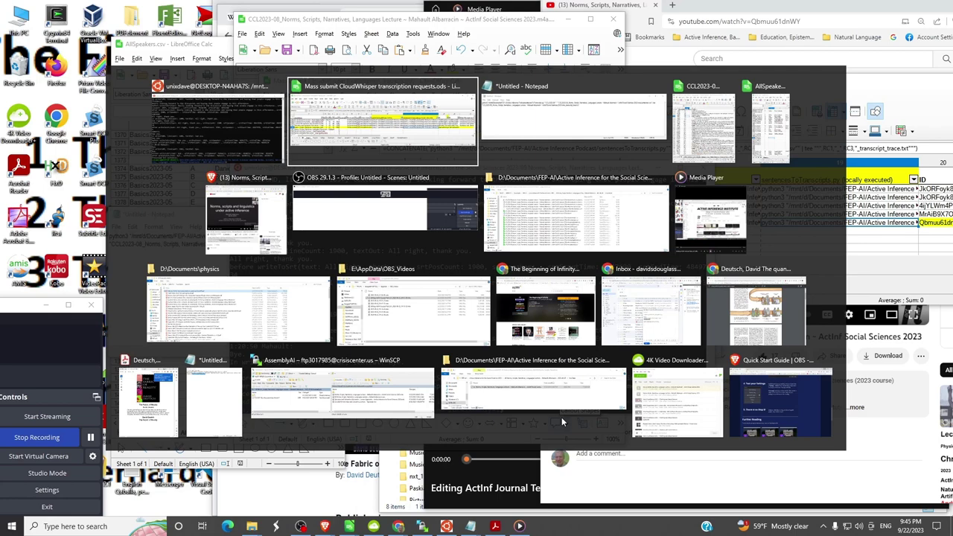
- Enlarge the AssemblyAI Explorer window and widen the Name column to show full file names
key("alt+Tab")
key("alt+Tab")
key("alt+Tab")
key("alt+Tab")
key("alt+Tab")
key("alt+Tab")
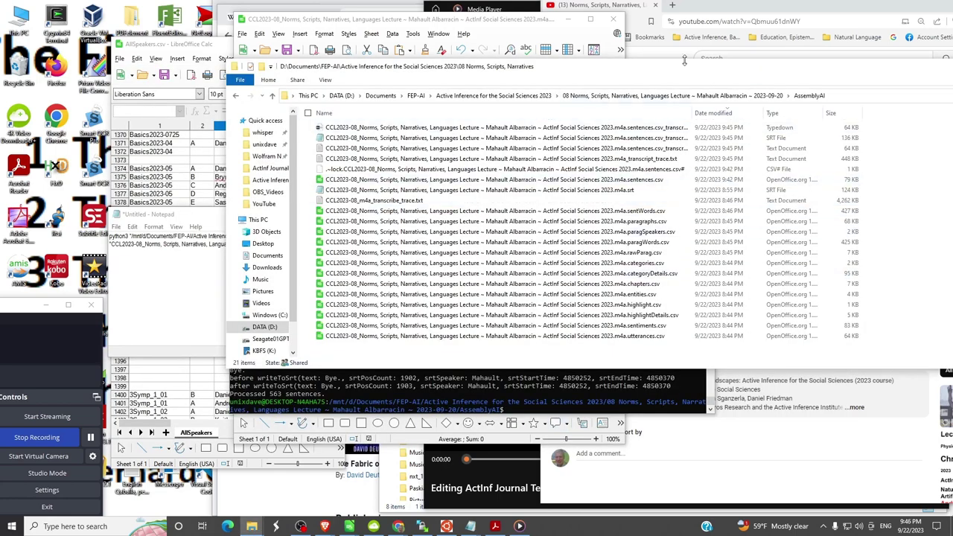
left_click_drag(685, 61, 685, 16)
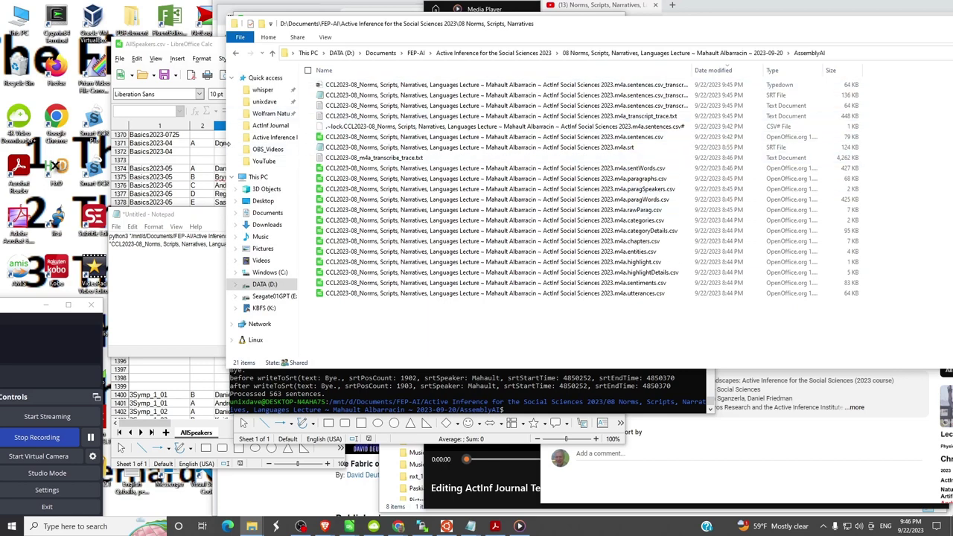
left_click_drag(226, 143, 135, 143)
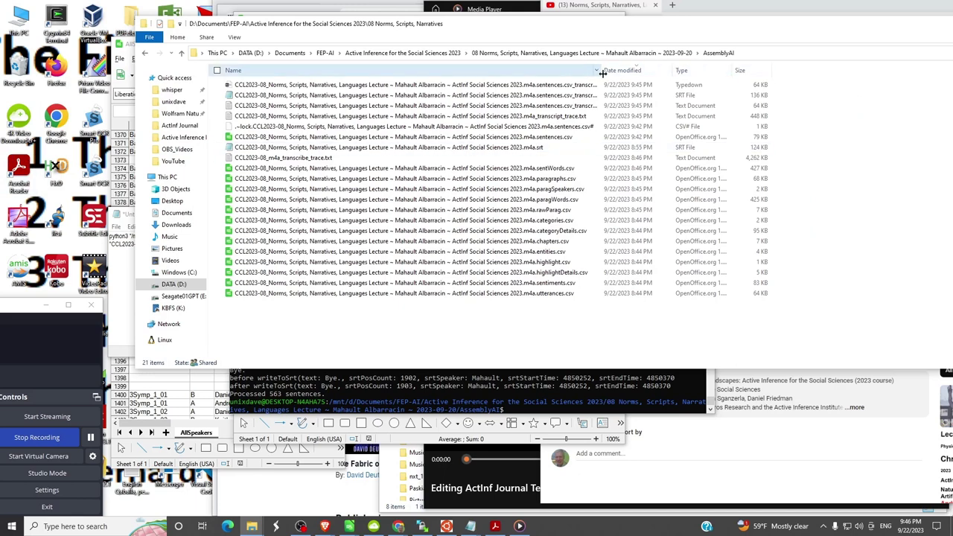
left_click_drag(601, 73, 743, 73)
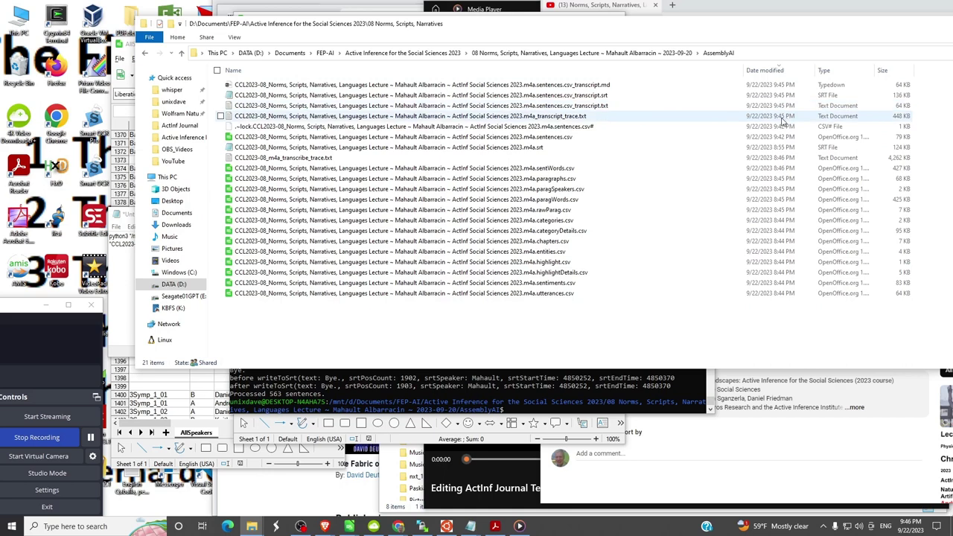
- Select through the new trace, sentences.csv and .srt files up to the transcript .md
left_click_drag(779, 120, 773, 92)
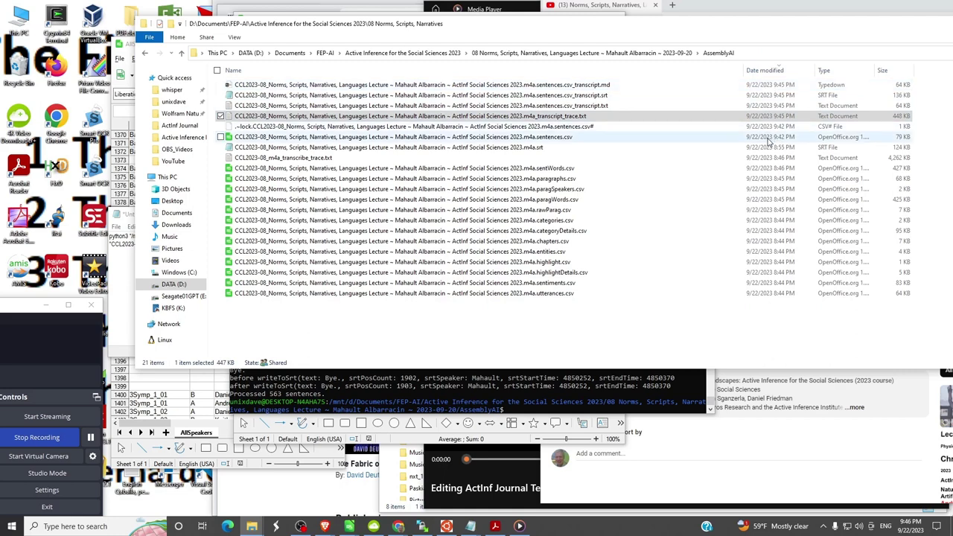
left_click(767, 139)
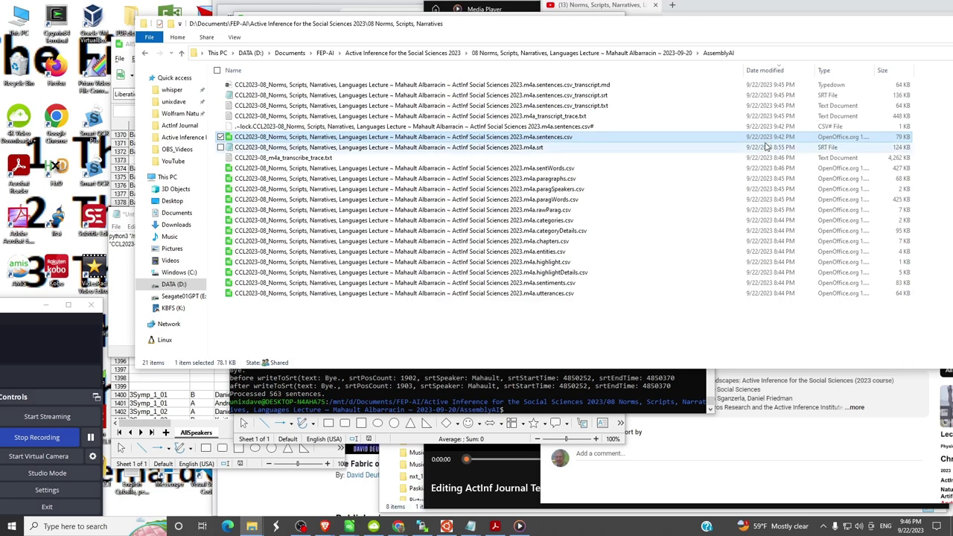
left_click(767, 148)
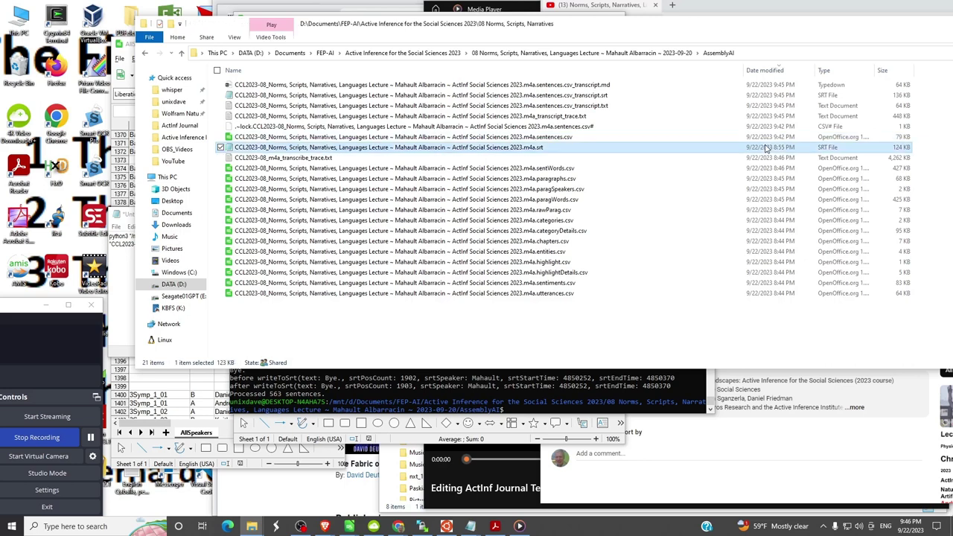
key("shift+Down")
key("shift+Down")
key("shift+Down")
key("shift+Down")
key("shift+Down")
key("shift+Down")
key("shift+Down")
key("shift+Down")
key("shift+Down")
key("shift+Down")
key("shift+Down")
key("shift+Down")
key("shift+Down")
key("shift+Down")
key("shift+Up")
key("Up")
key("Up")
key("Up")
key("Up")
key("Up")
key("Up")
key("Up")
key("Up")
key("Up")
key("Up")
key("Up")
key("Up")
key("Up")
key("Up")
key("Up")
key("Up")
key("Up")
key("Up")
key("Up")
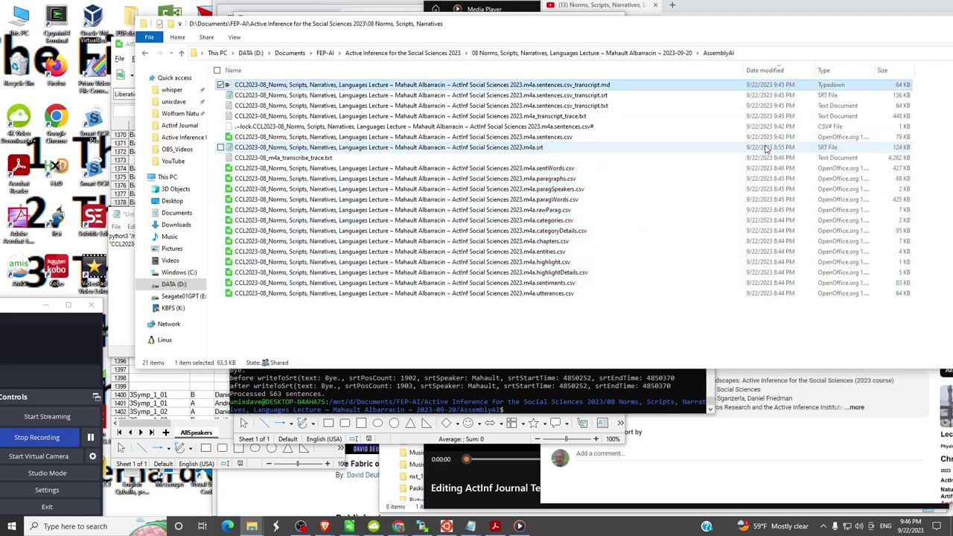
- Read sentences.csv_transcript.txt in an enlarged Notepad window, close it, and select the .md transcript
double_click(510, 108)
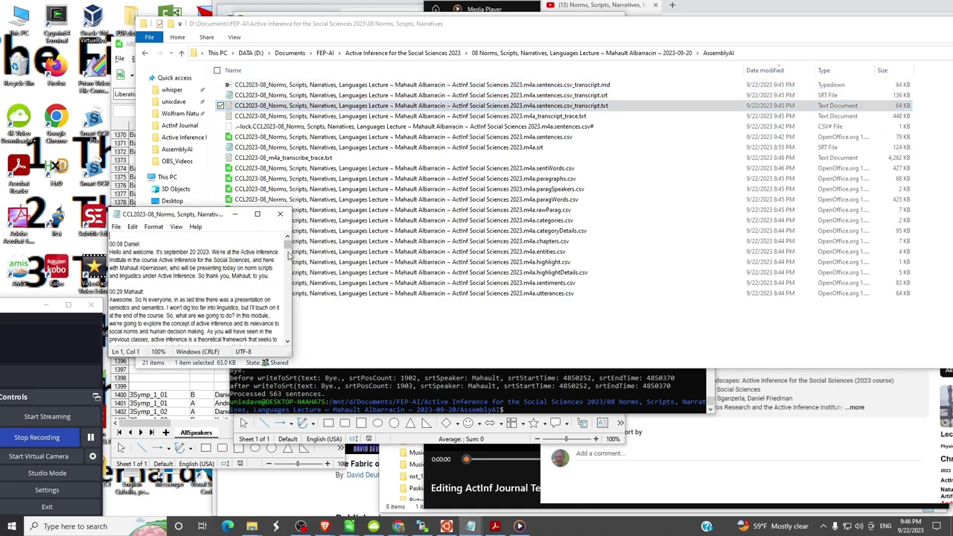
left_click_drag(289, 255, 588, 255)
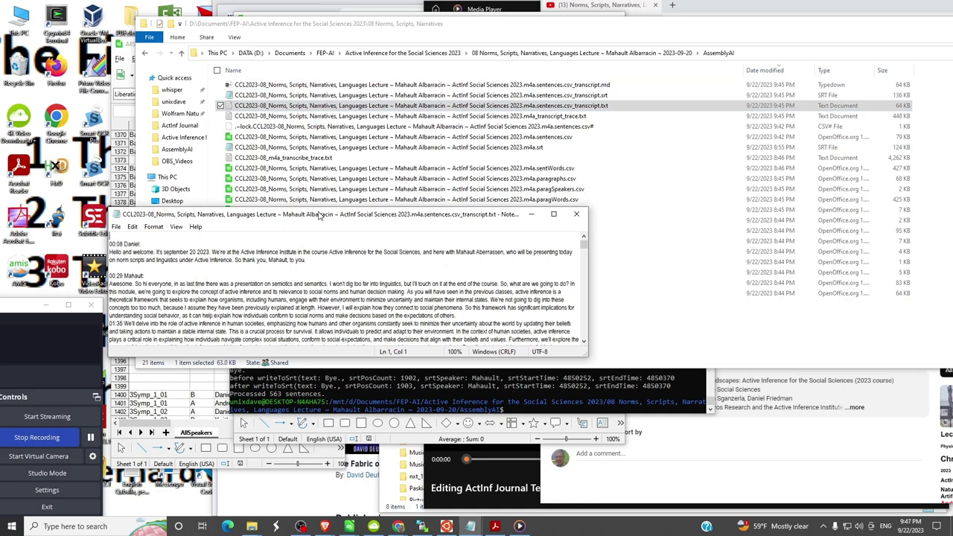
left_click_drag(318, 215, 371, 84)
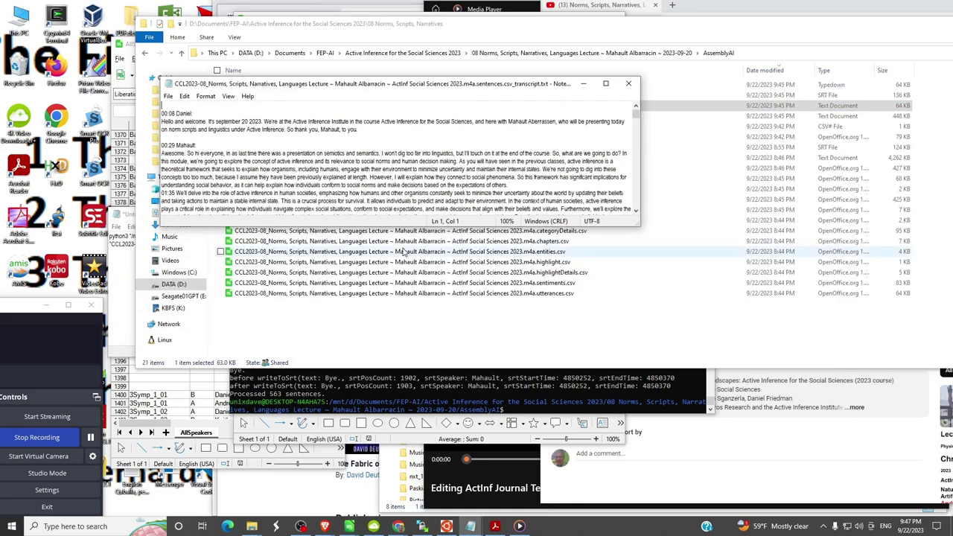
left_click_drag(402, 224, 418, 310)
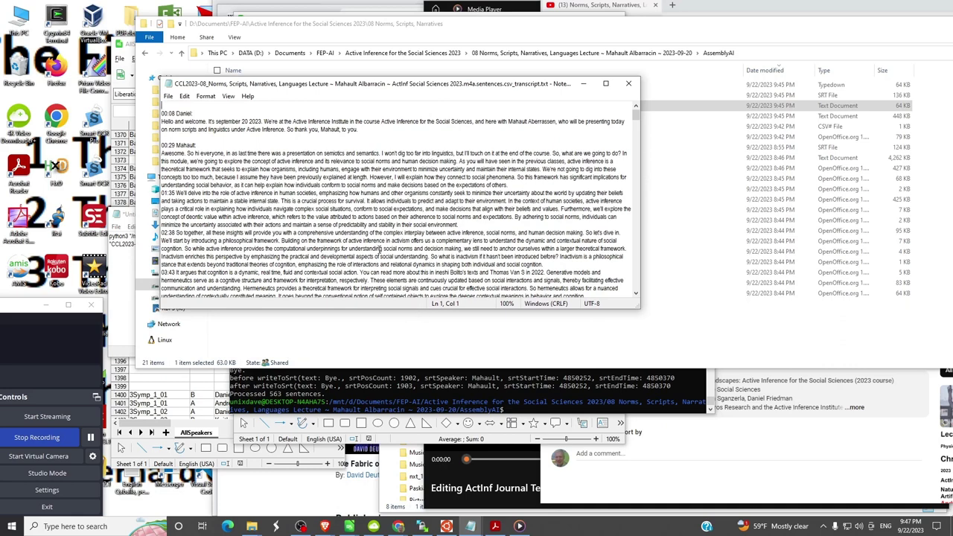
left_click(629, 83)
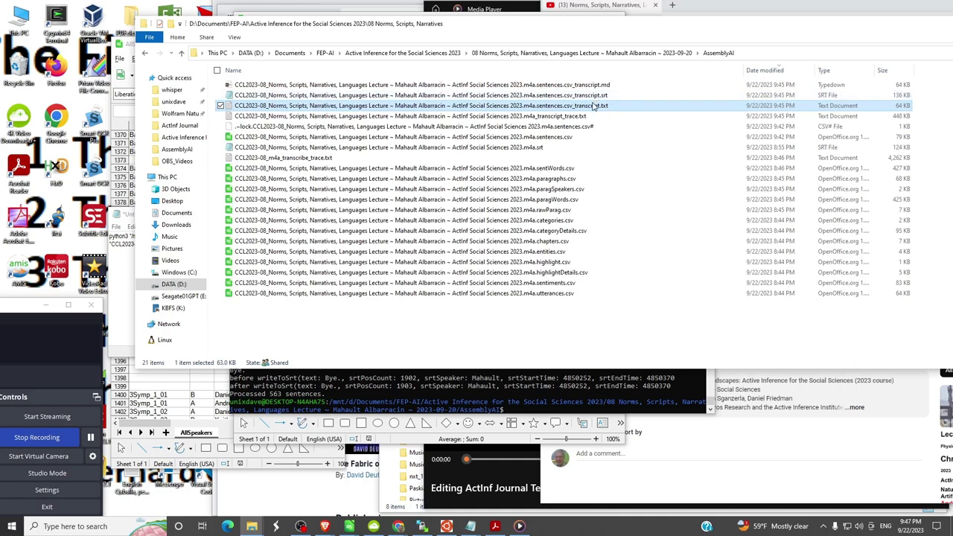
left_click(585, 86)
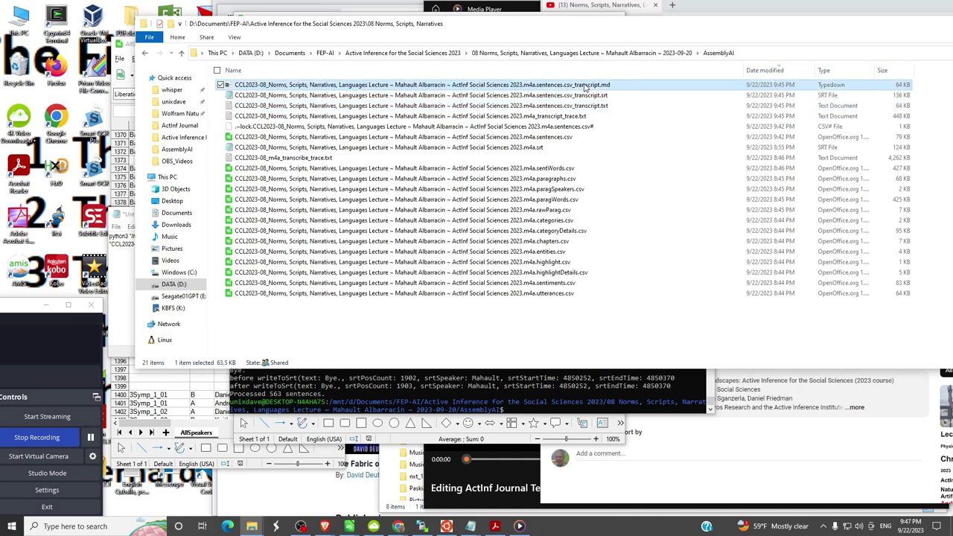
double_click(586, 86)
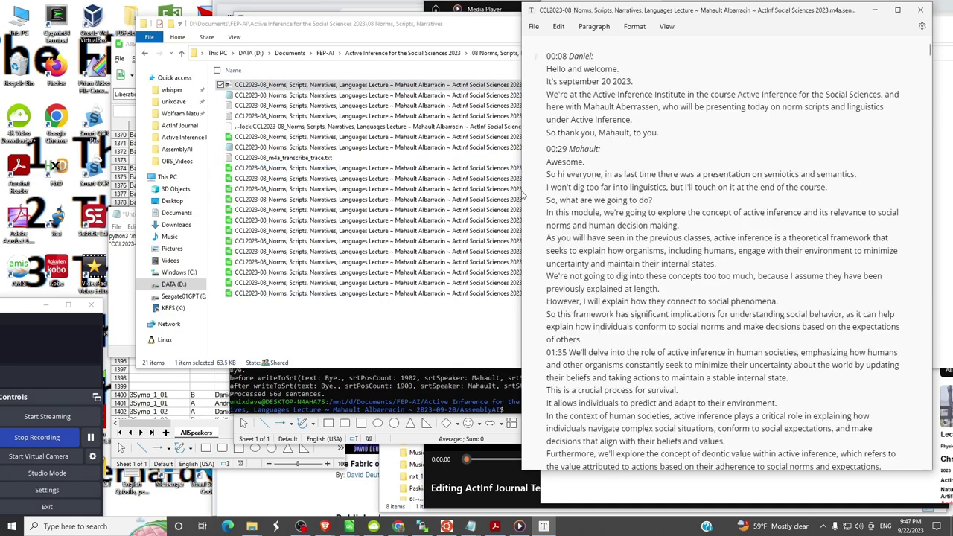
left_click_drag(522, 190, 269, 191)
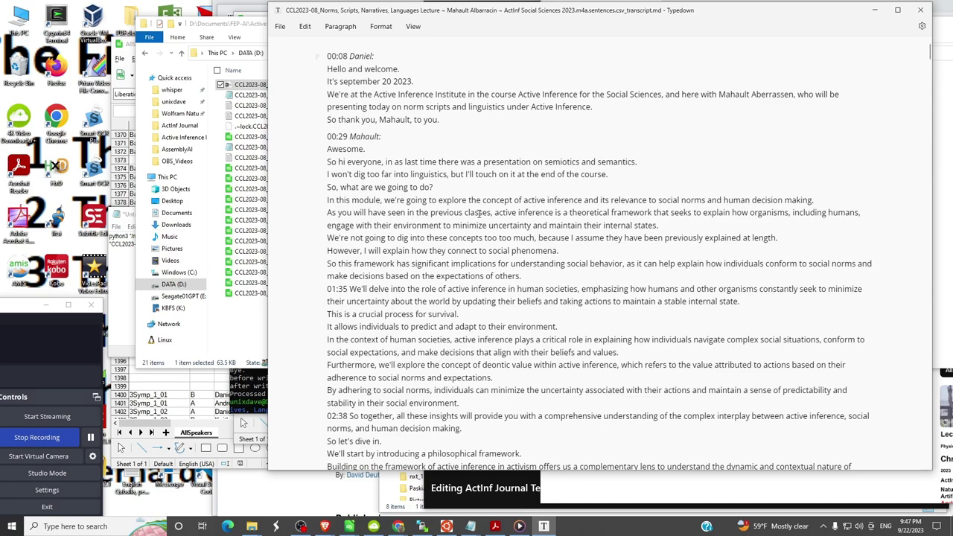
left_click(922, 12)
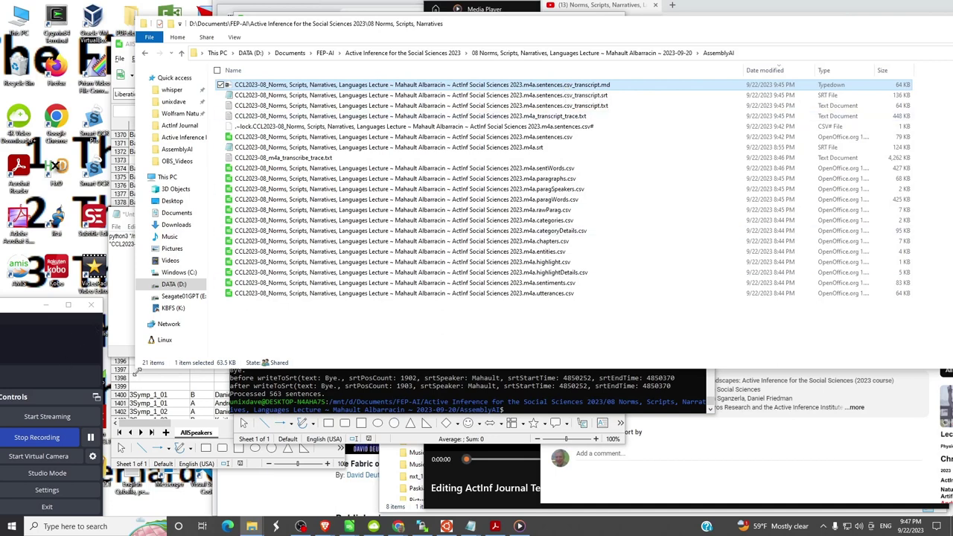
- Load the ActiveInferenceJournal GitHub repository in a new Brave tab via the ActInf Journal bookmarks
left_click_drag(135, 368, 182, 343)
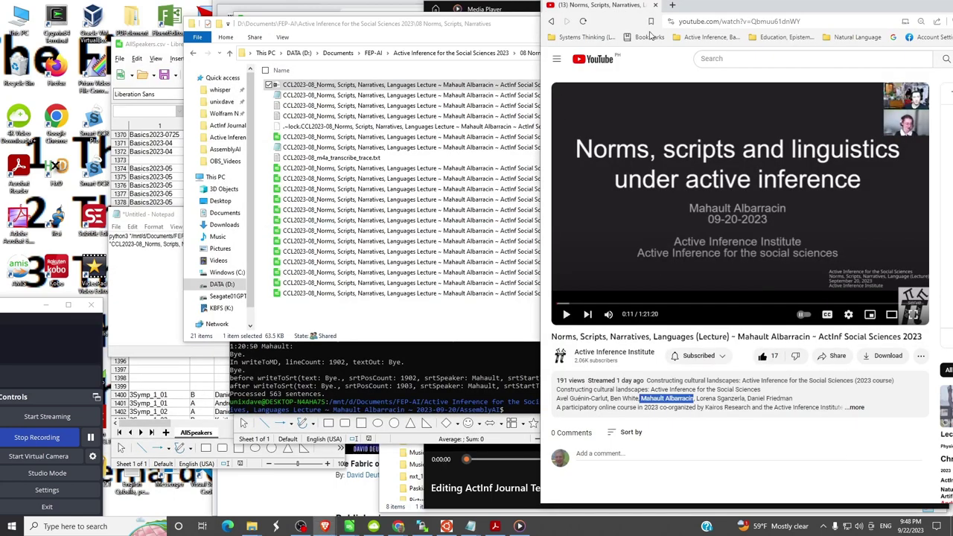
left_click(672, 5)
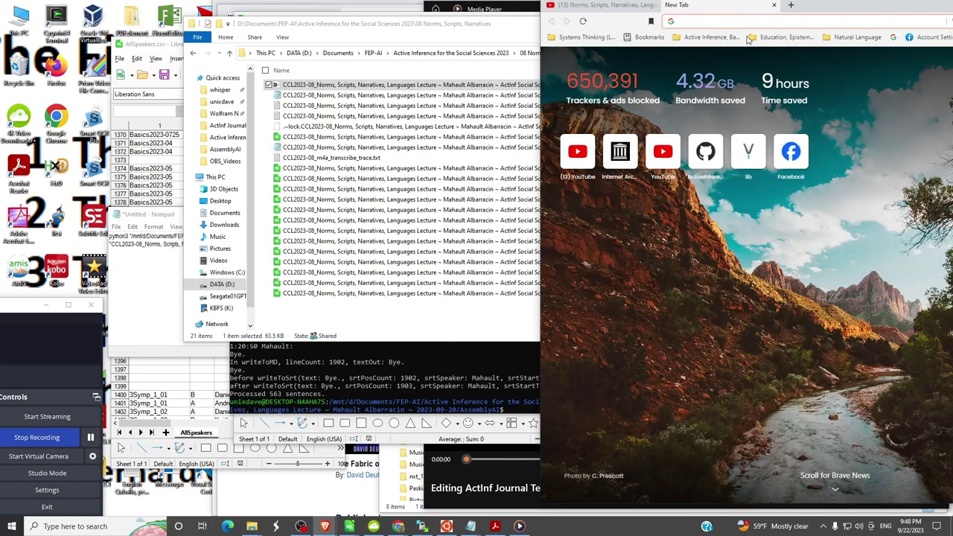
left_click_drag(834, 8, 535, 35)
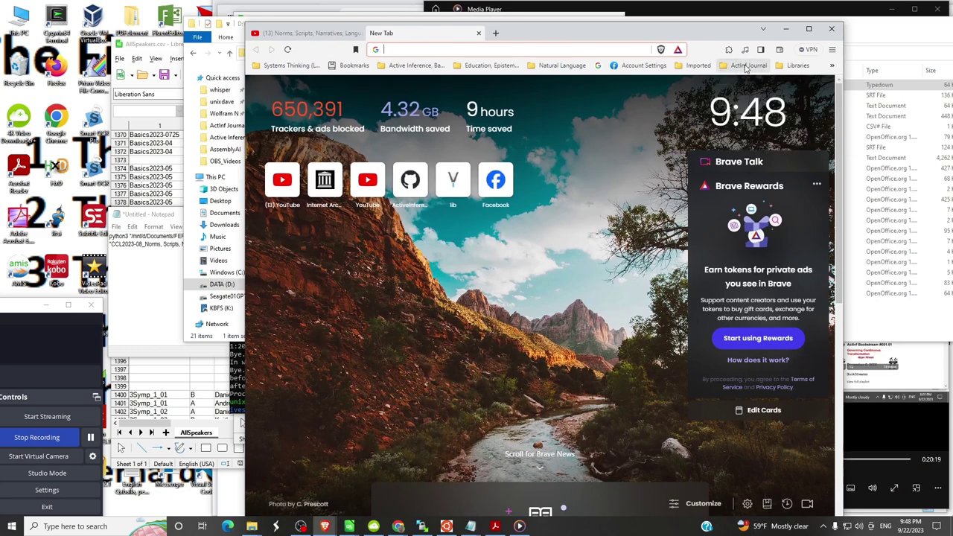
left_click(746, 67)
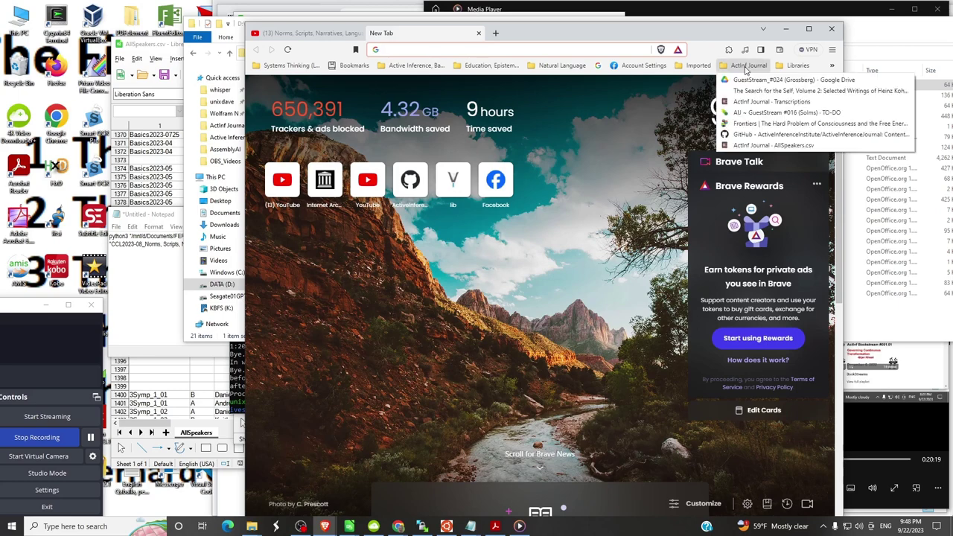
left_click(756, 136)
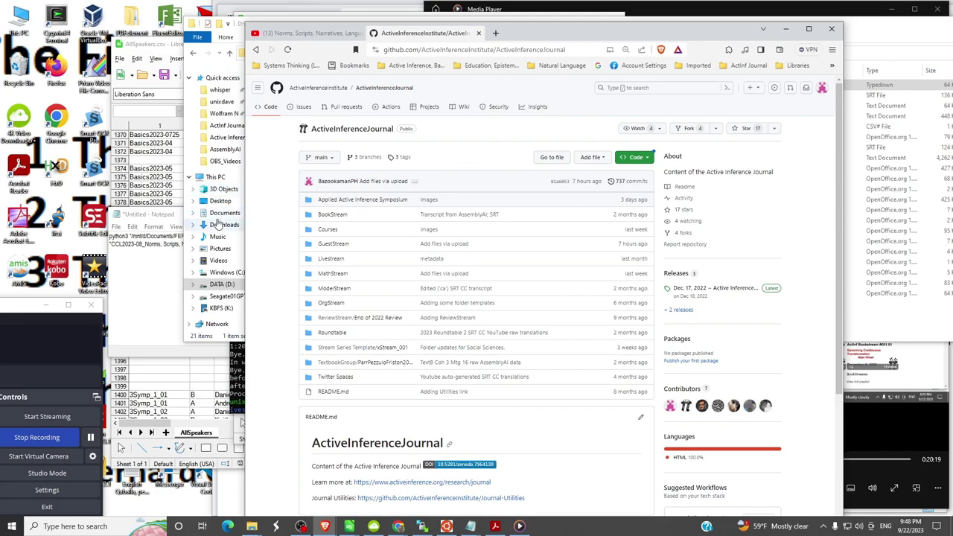
- Shrink the AssemblyAI file window to the left and position the GitHub browser beside it
left_click(216, 72)
left_click_drag(363, 26, 184, 16)
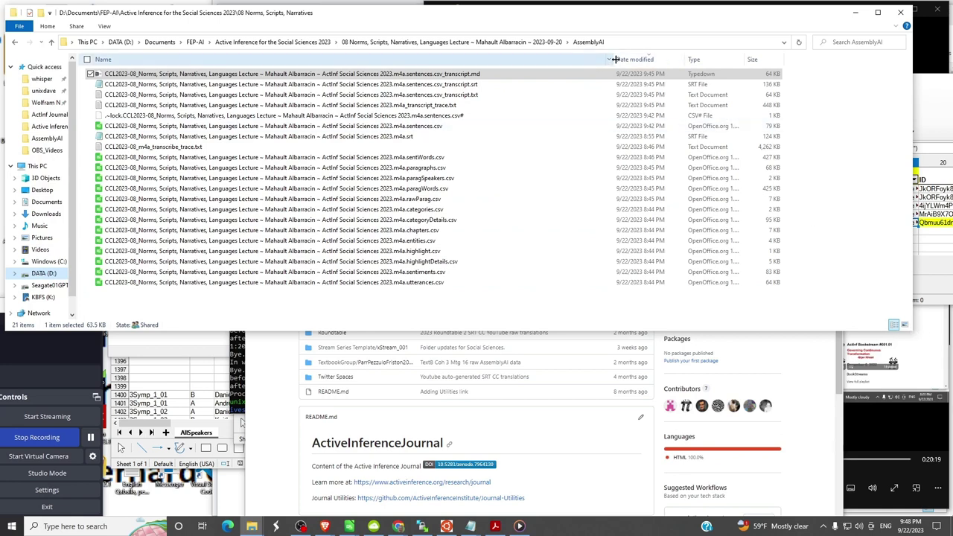
left_click_drag(610, 60, 506, 61)
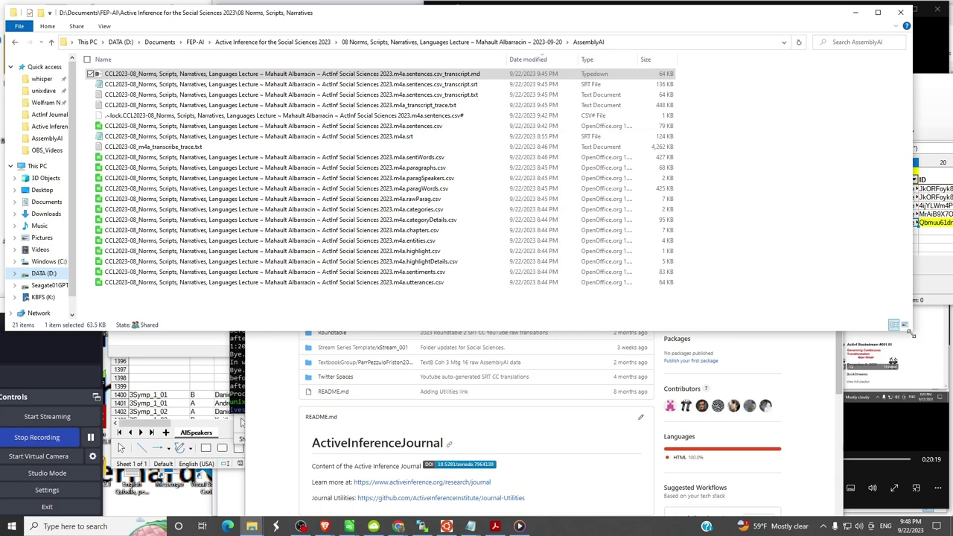
left_click_drag(910, 331, 699, 313)
left_click(771, 238)
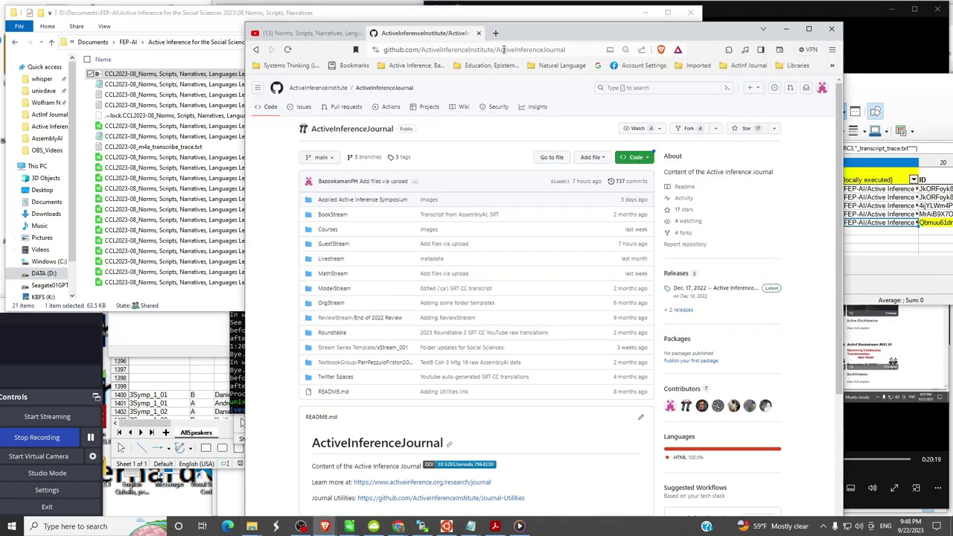
left_click_drag(549, 34, 646, 74)
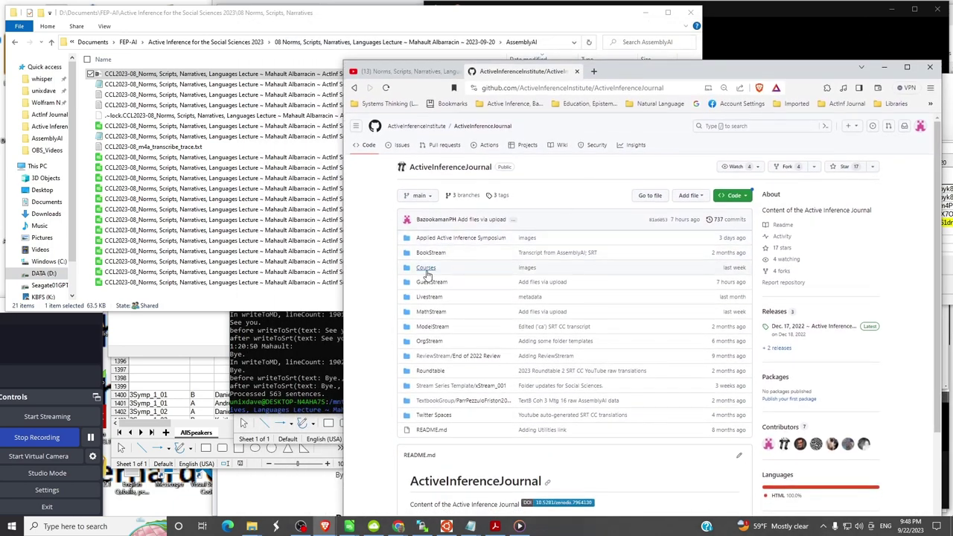
- Navigate through Courses and ActiveInferenceForTheSocialSciences into the NormsScripts_Lecture folder
left_click(426, 269)
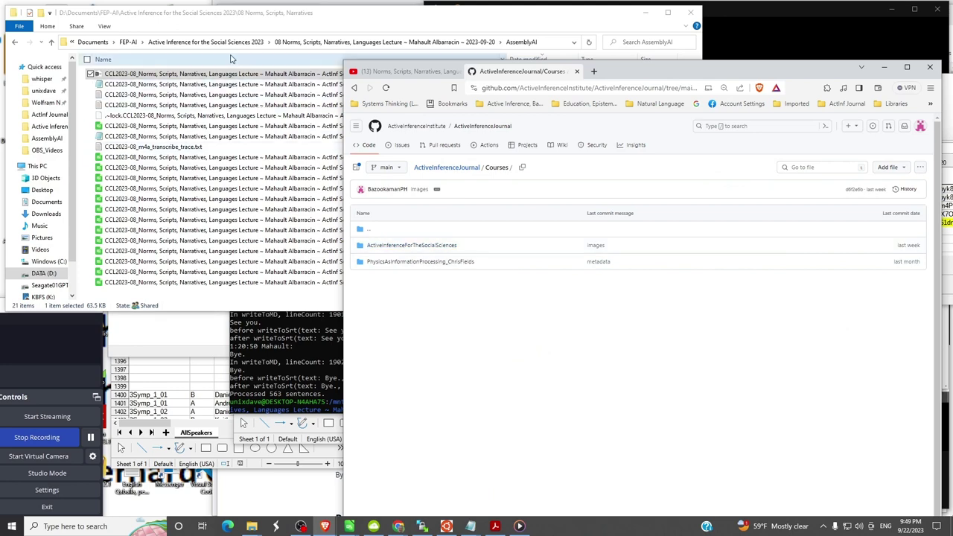
left_click(395, 247)
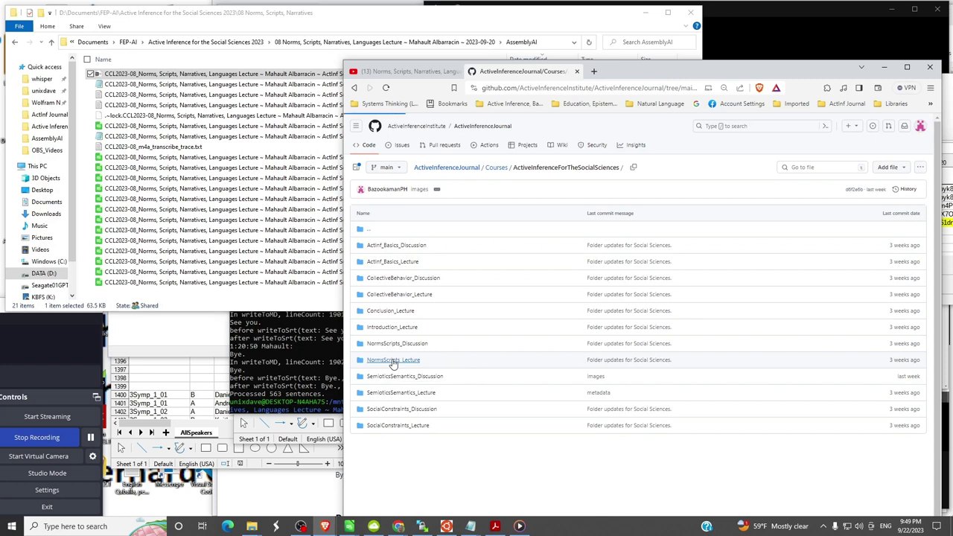
left_click(393, 361)
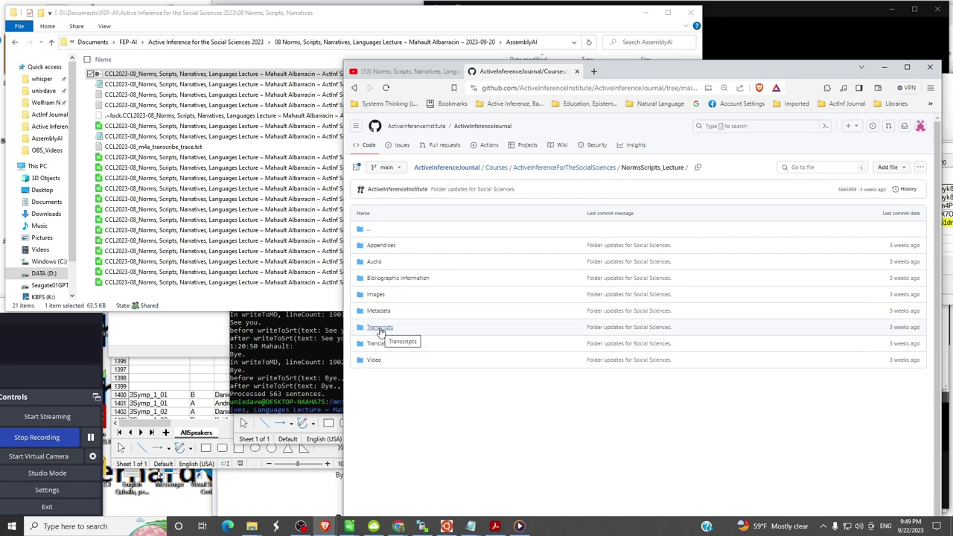
- Go into Transcripts/Prose, showing only blank_document.txt, and shift the browser window down-left
left_click(380, 329)
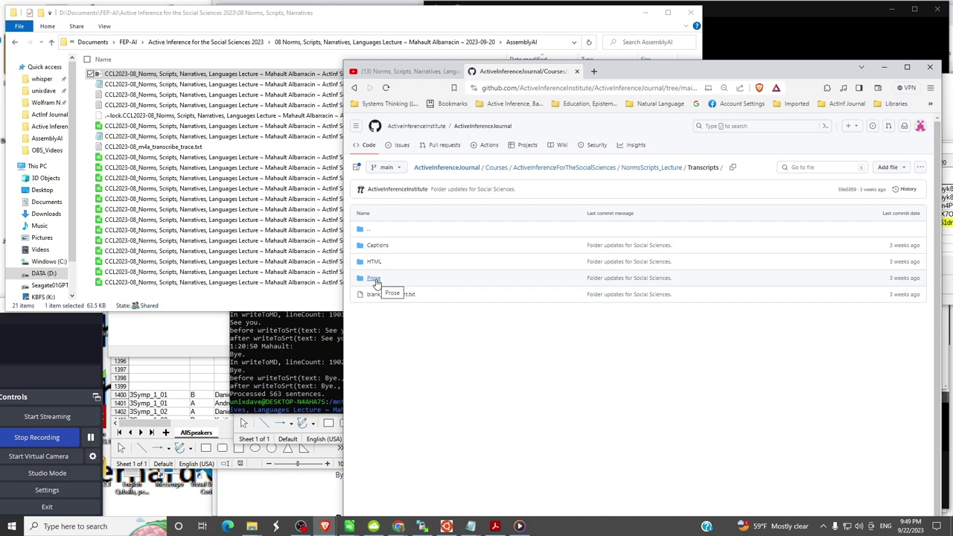
left_click(374, 280)
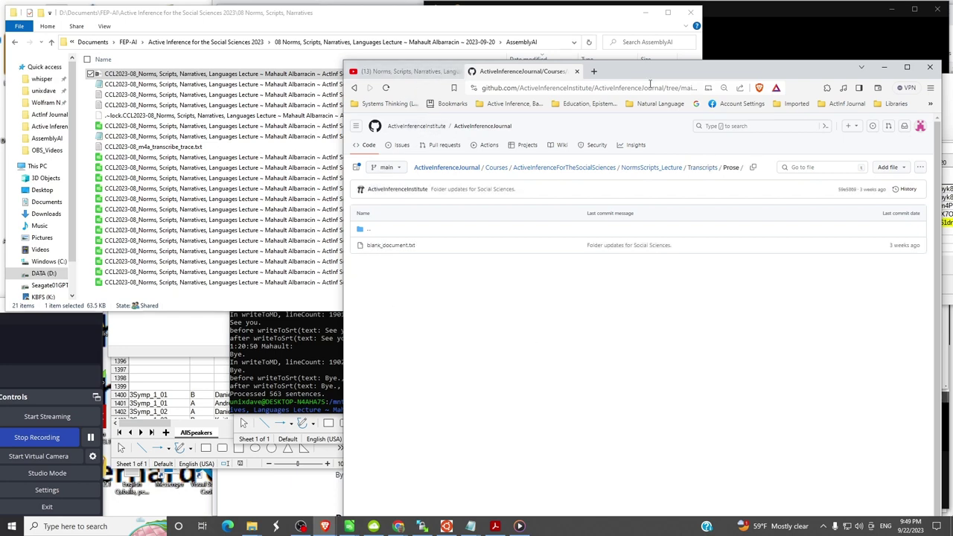
left_click_drag(649, 69, 532, 145)
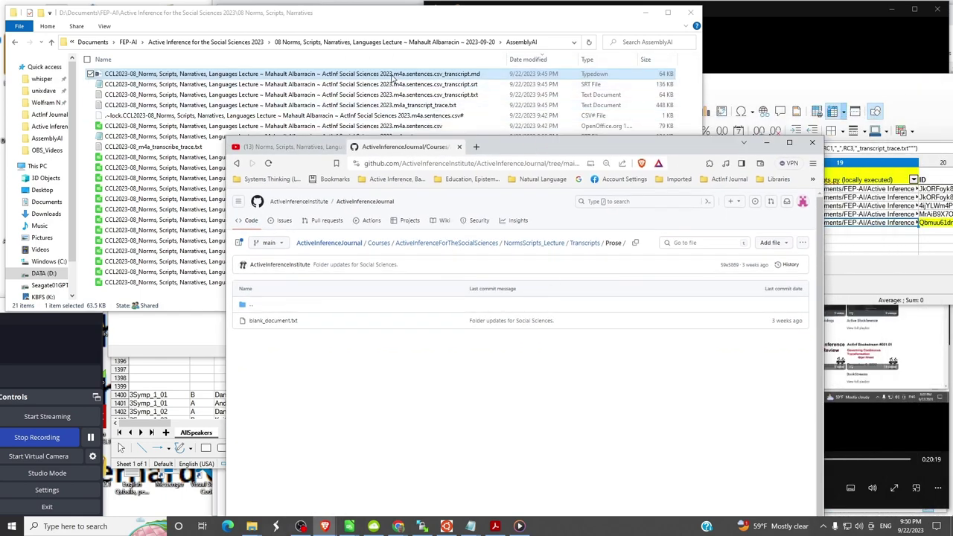
- Drop sentences.csv_transcript.md onto the Prose upload page and open GitHub Comments.txt from Notepad's recent files
left_click_drag(393, 77, 474, 368)
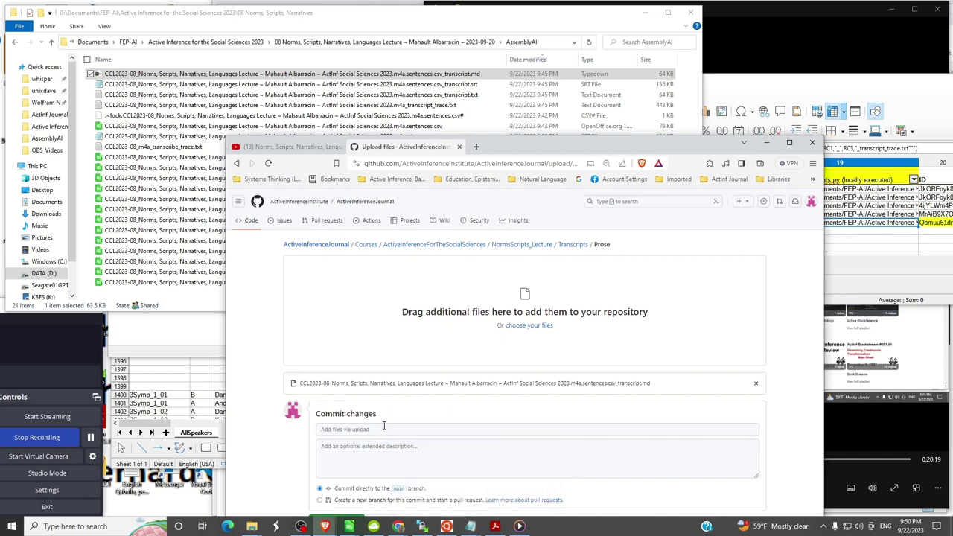
key("super")
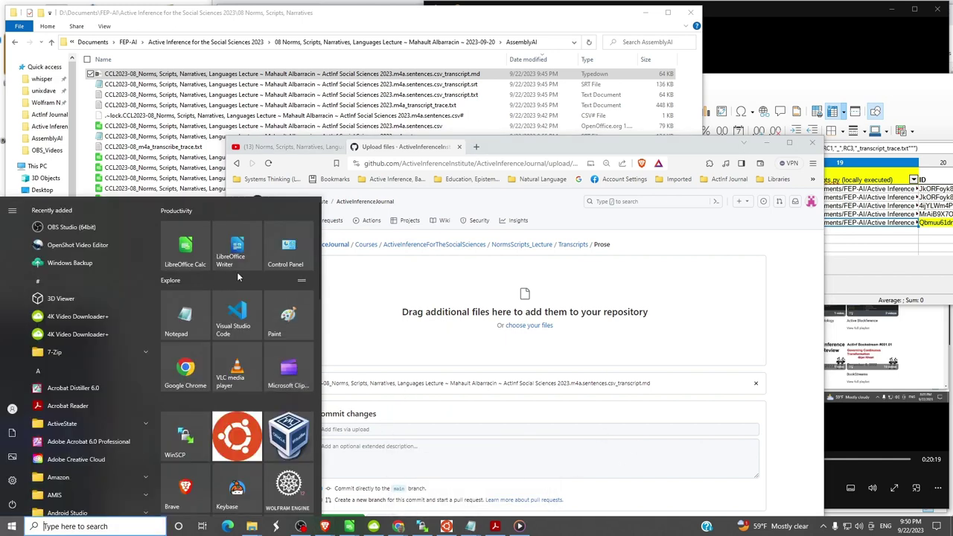
right_click(187, 302)
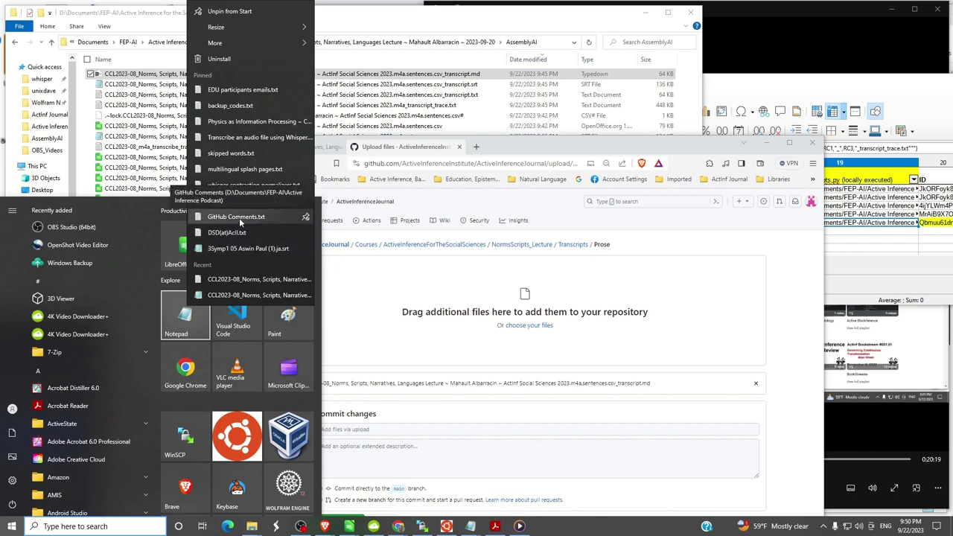
left_click(239, 218)
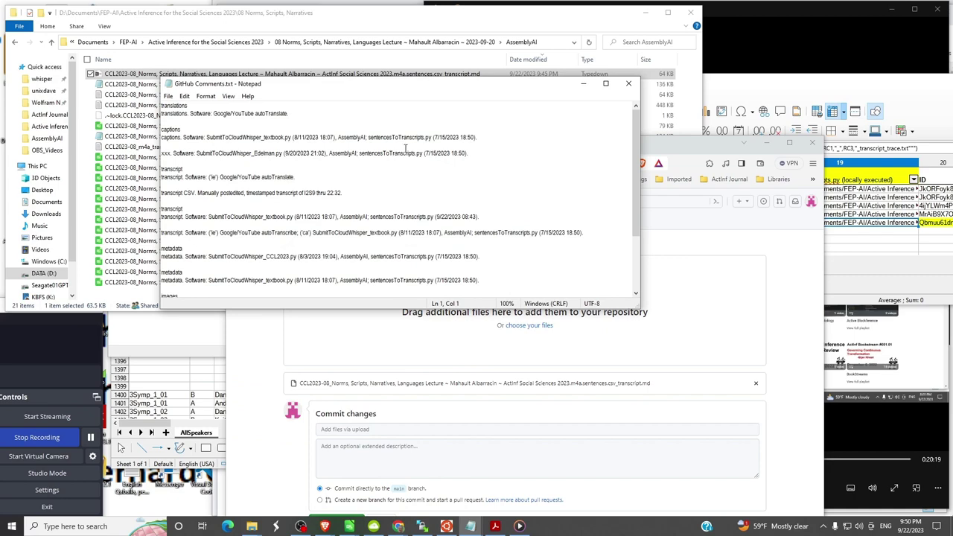
- Fill the commit summary with 'transcript' from the notes, then select the line 15 note text
left_click_drag(438, 89, 661, 91)
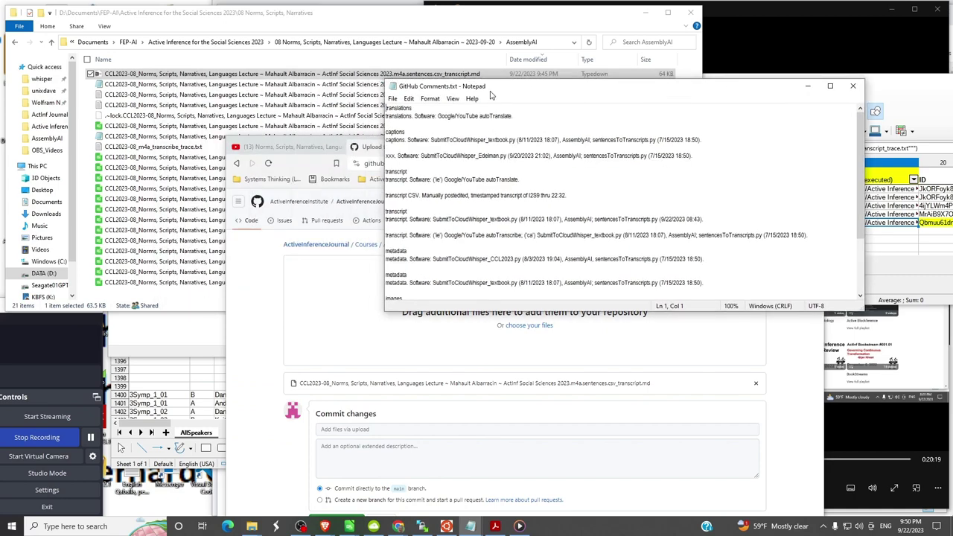
left_click_drag(492, 89, 739, 108)
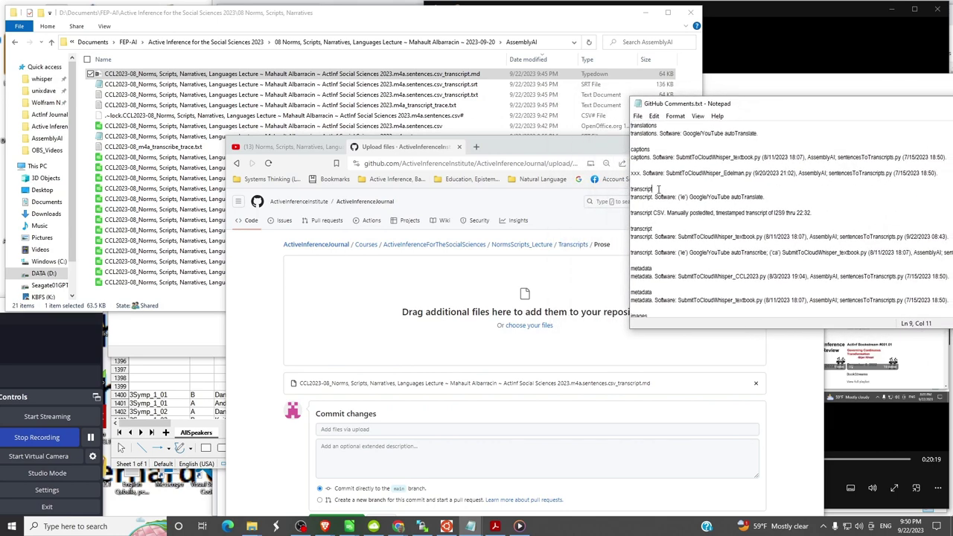
left_click_drag(658, 189, 625, 191)
key("ctrl+c")
left_click(345, 430)
key("alt+Tab")
left_click(366, 431)
key("ctrl+v")
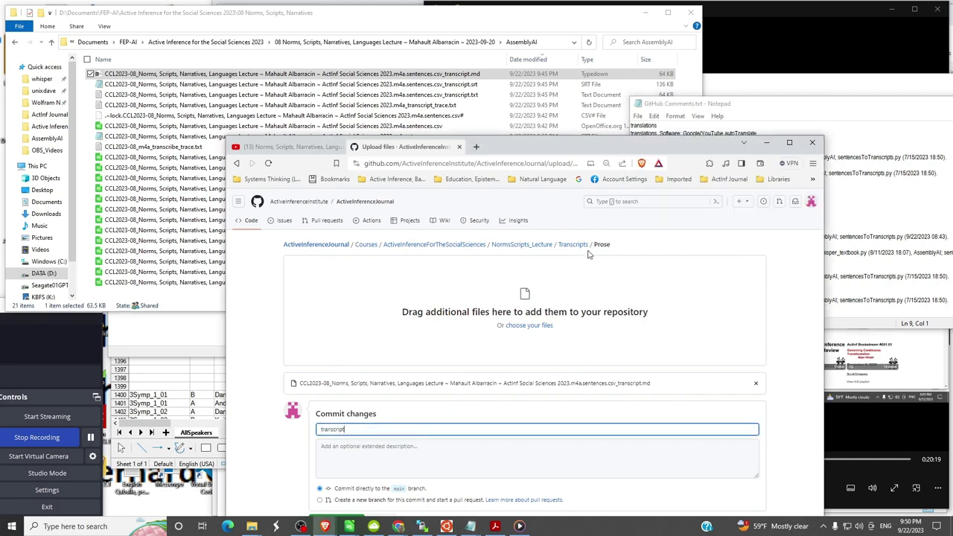
left_click_drag(809, 105, 189, 24)
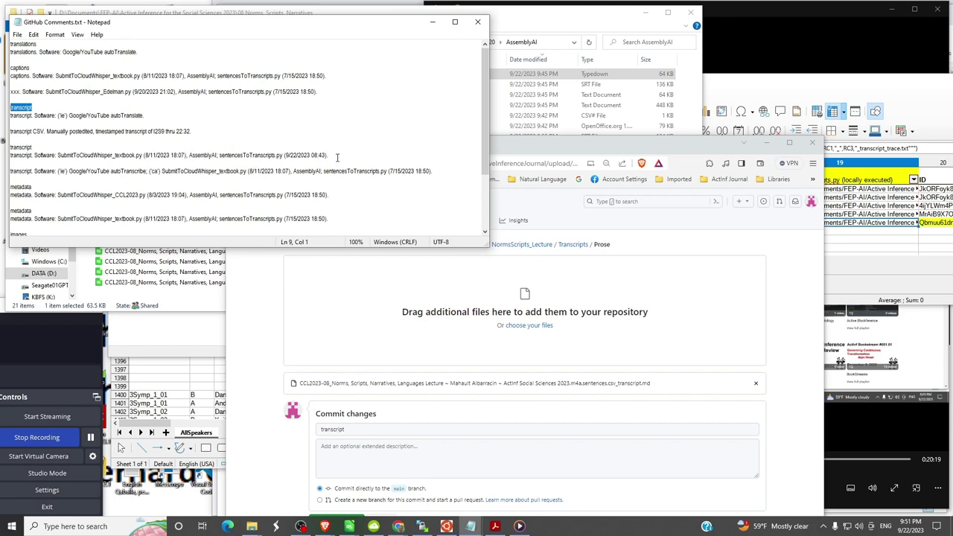
left_click_drag(337, 157, 12, 155)
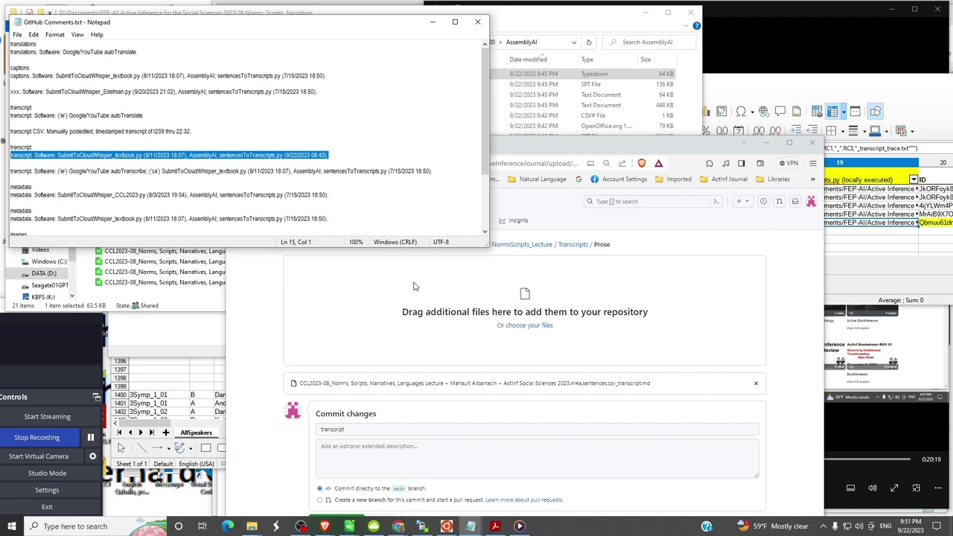
- Paste the copied software note as the extended description and commit the prose transcript
left_click(359, 445)
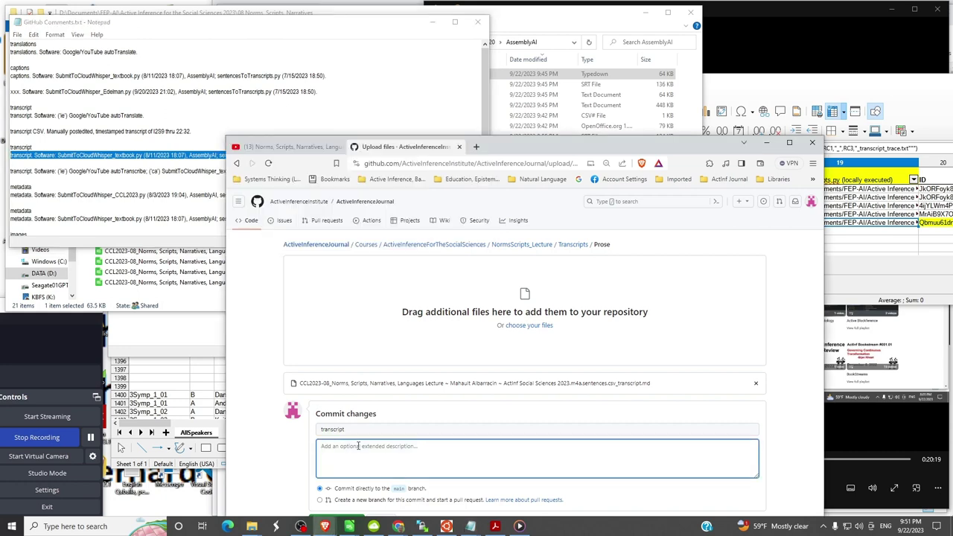
type("transcript. Software: SubmitToCloudWhisper_textbook.py (8/11/2023 18:07), AssemblyAI; sentencesToTranscripts.py (9/22/2023 08:43).")
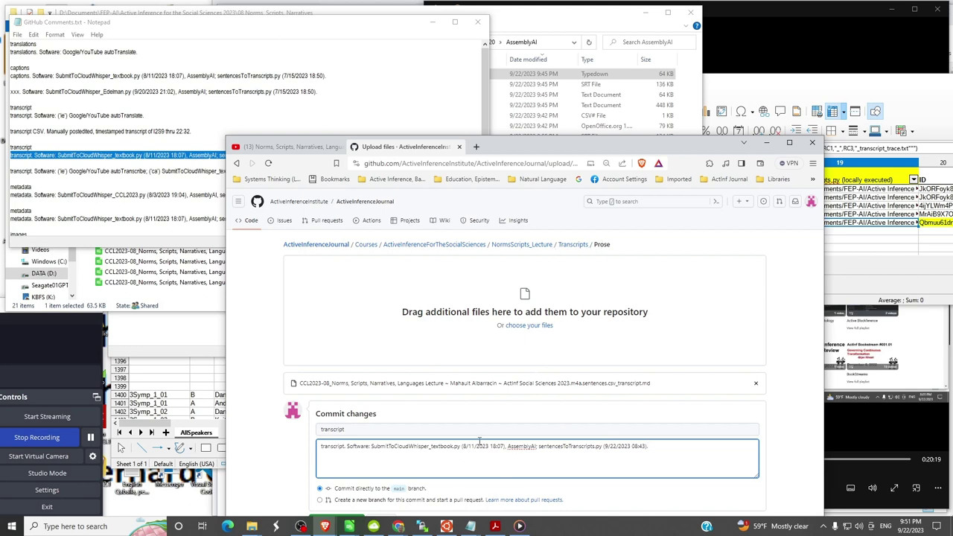
left_click_drag(670, 146, 700, 35)
left_click(366, 414)
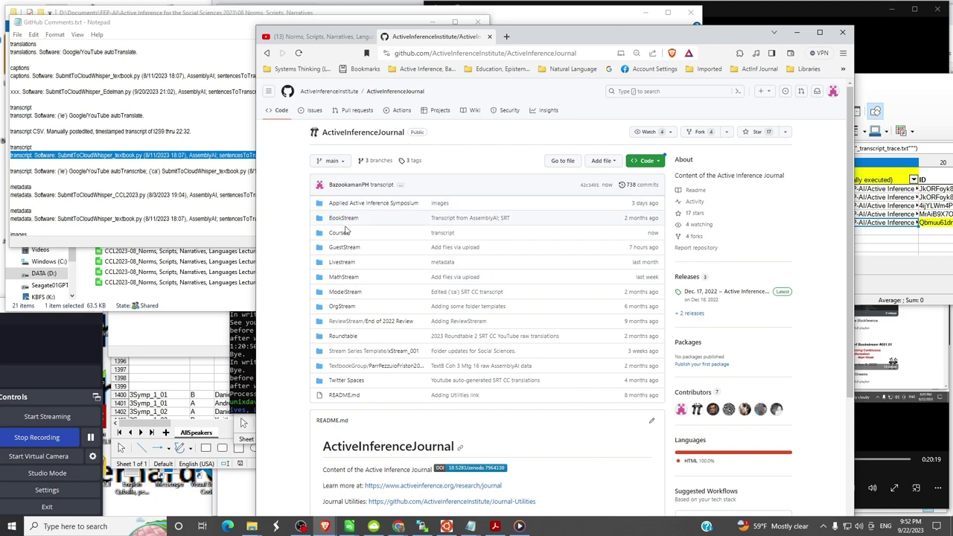
- Navigate Courses > ActiveInferenceForTheSocialSciences > NormsScripts_Lecture > Transcripts > Captions, then shrink the browser
left_click(342, 233)
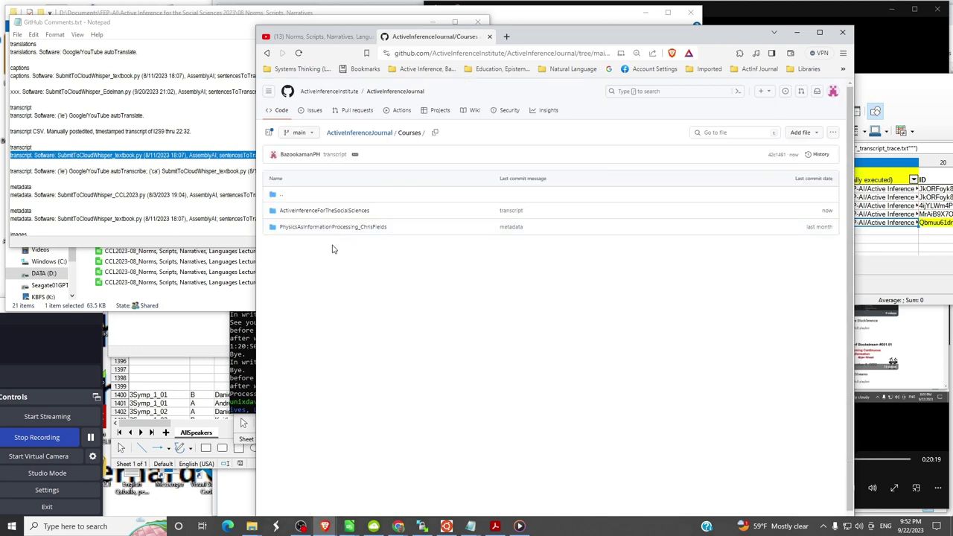
left_click(313, 214)
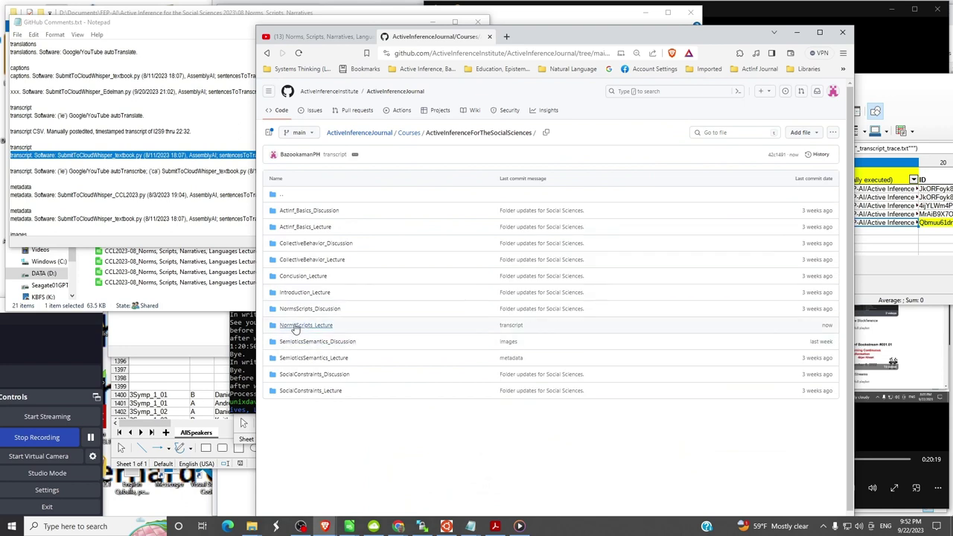
left_click(301, 325)
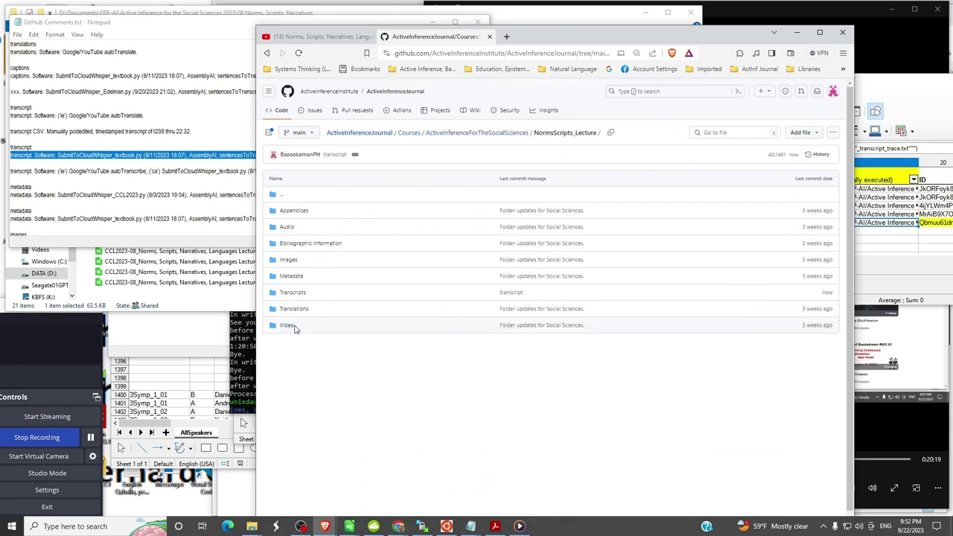
left_click(293, 292)
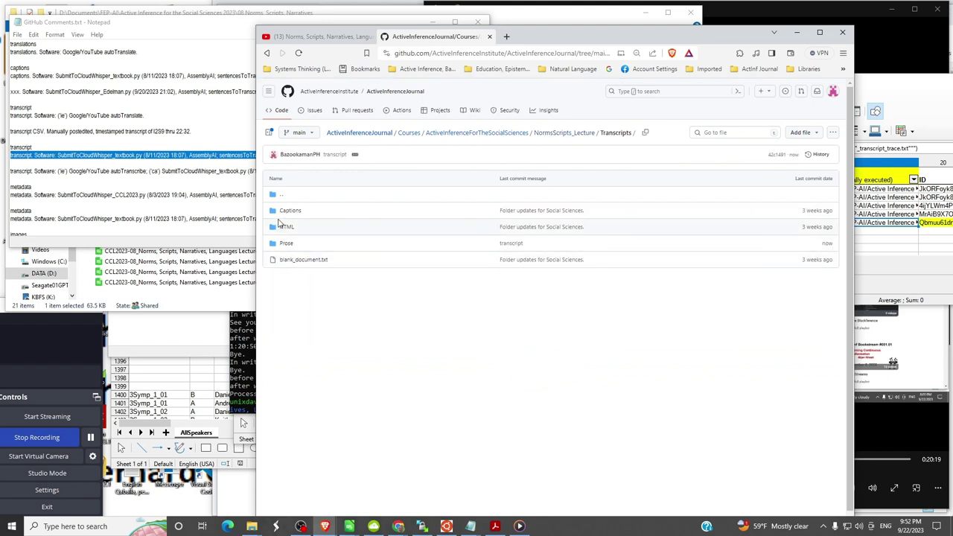
left_click(287, 213)
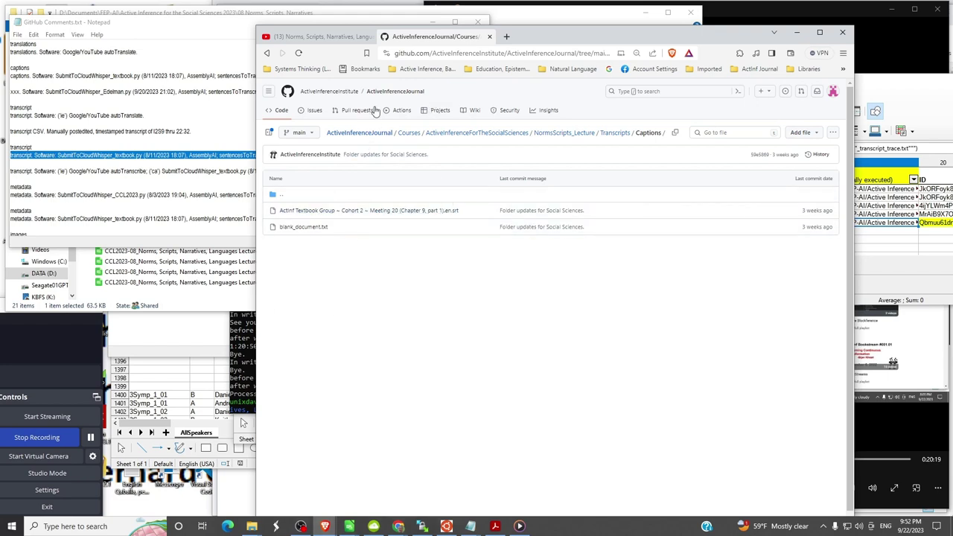
left_click_drag(529, 26, 575, 240)
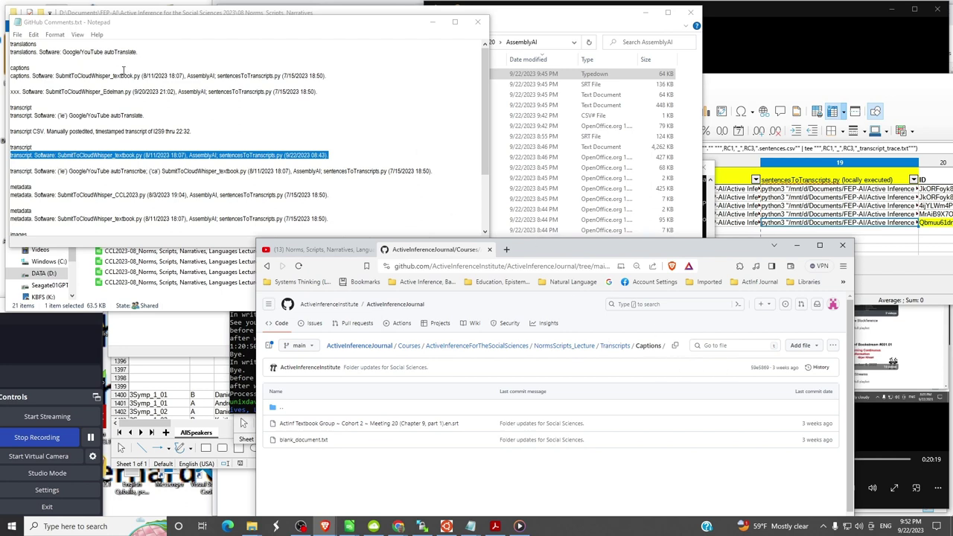
- Select the word 'captions' in the notes and bring the AssemblyAI folder forward
left_click(28, 67)
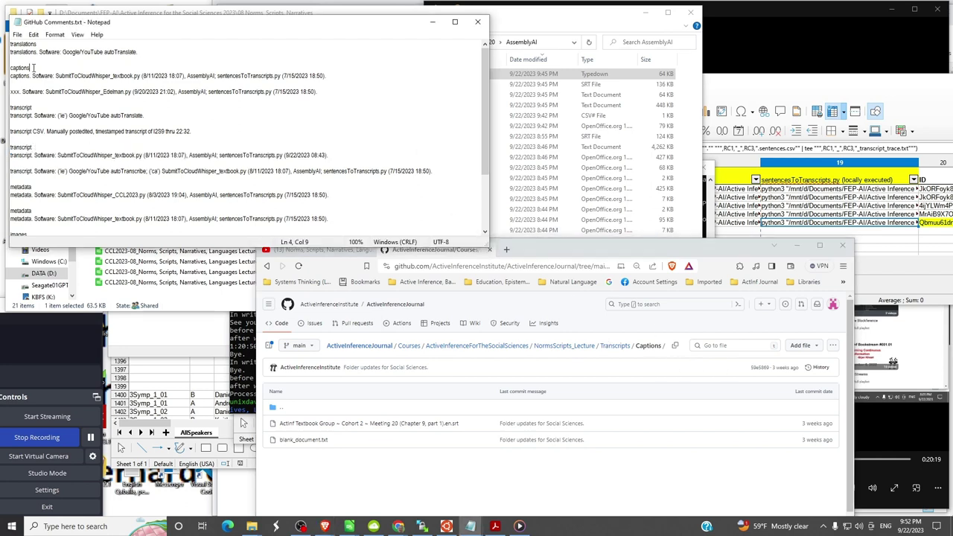
left_click_drag(29, 68, 8, 68)
left_click(553, 20)
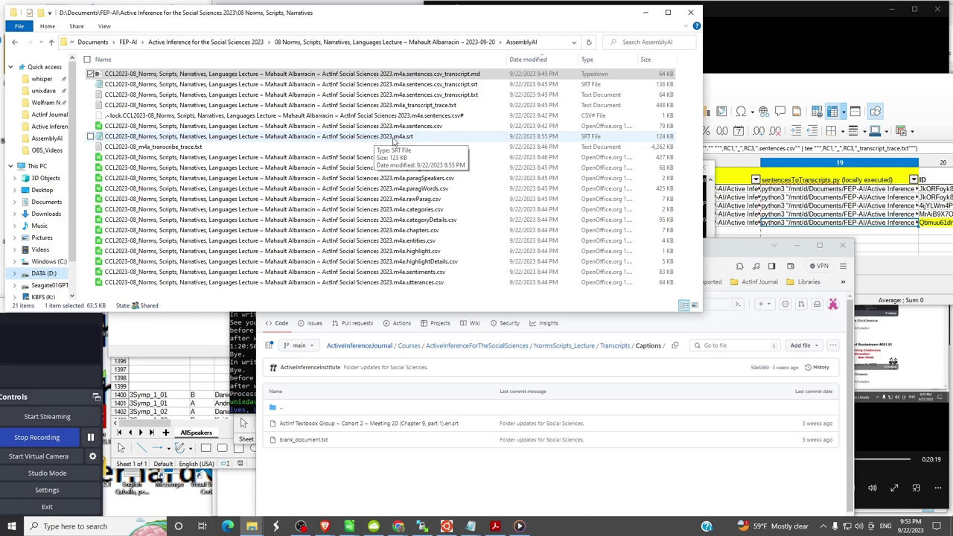
- Preview the .m4a.srt caption file, close it, and put its name into rename mode
double_click(354, 139)
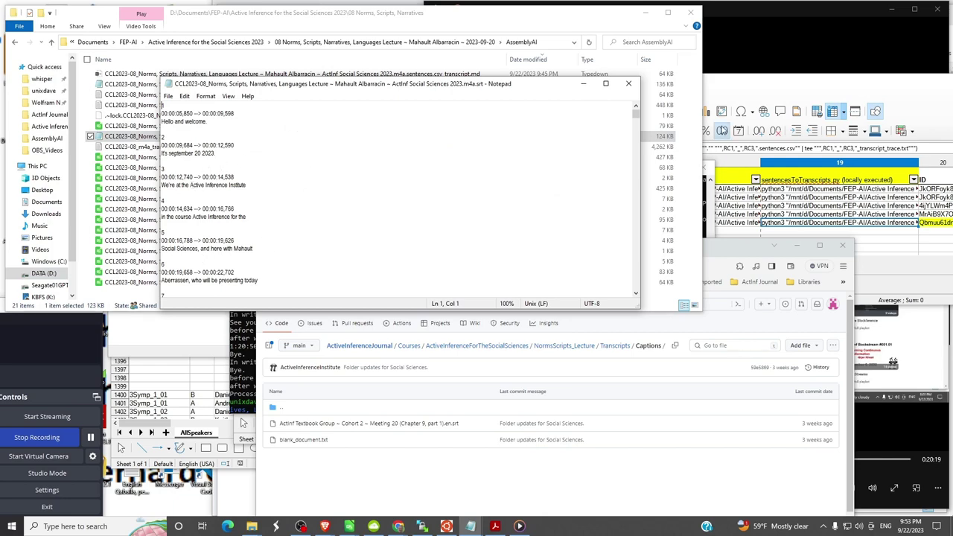
left_click(630, 85)
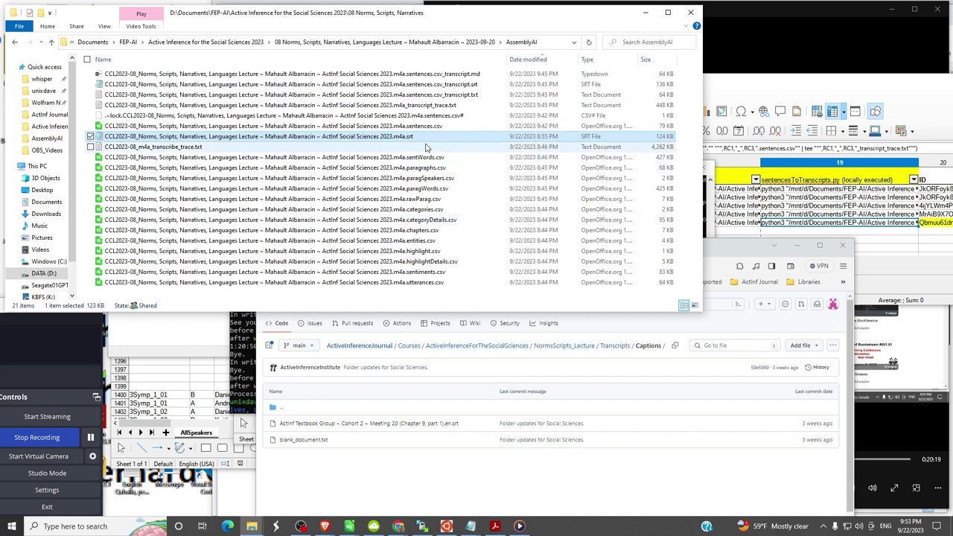
left_click(445, 86)
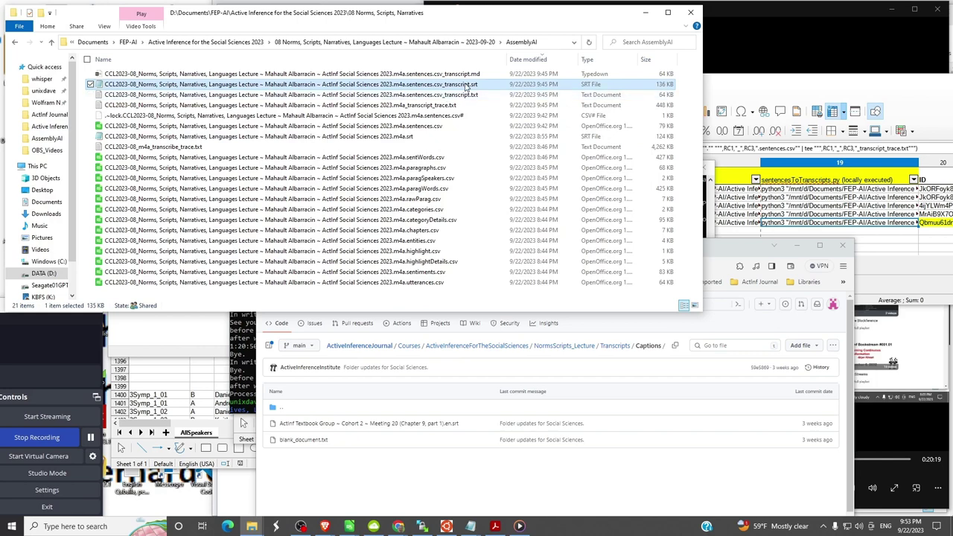
left_click(485, 209)
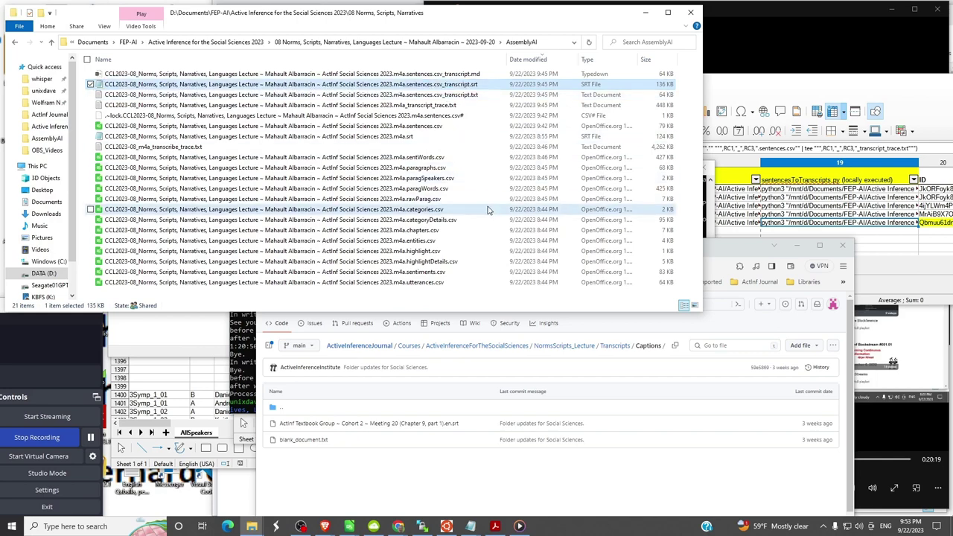
left_click(400, 138)
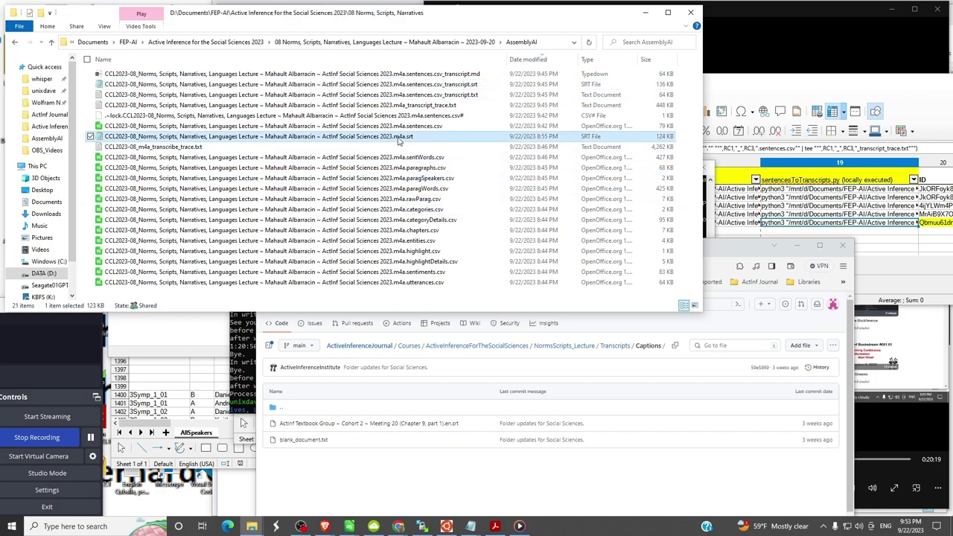
left_click(406, 138)
left_click(406, 138)
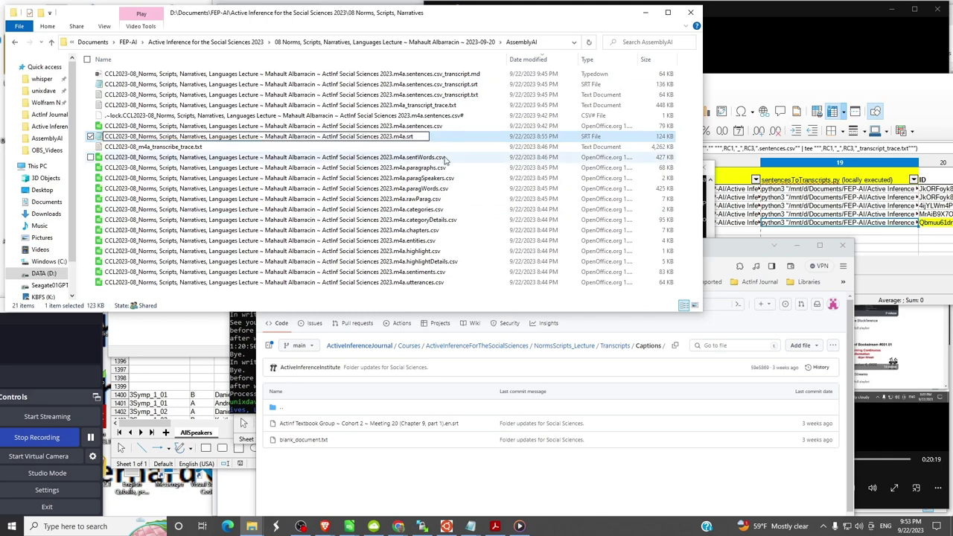
- Try an '.en(ie)' suffix, then abandon the rename, keeping the .m4a.srt name, and open Start
type(".")
type("en..")
type("()")
type("ie")
key("BackSpace")
key("Return")
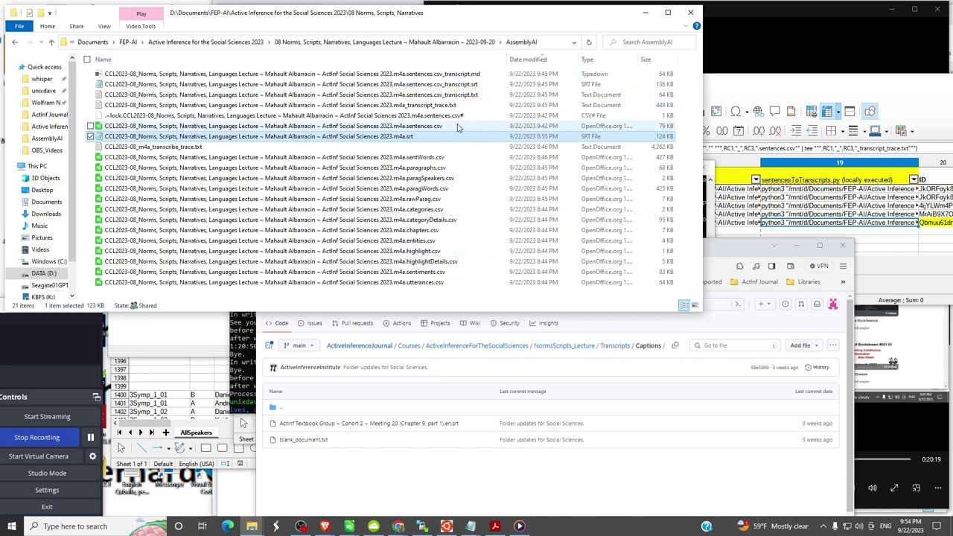
key("super")
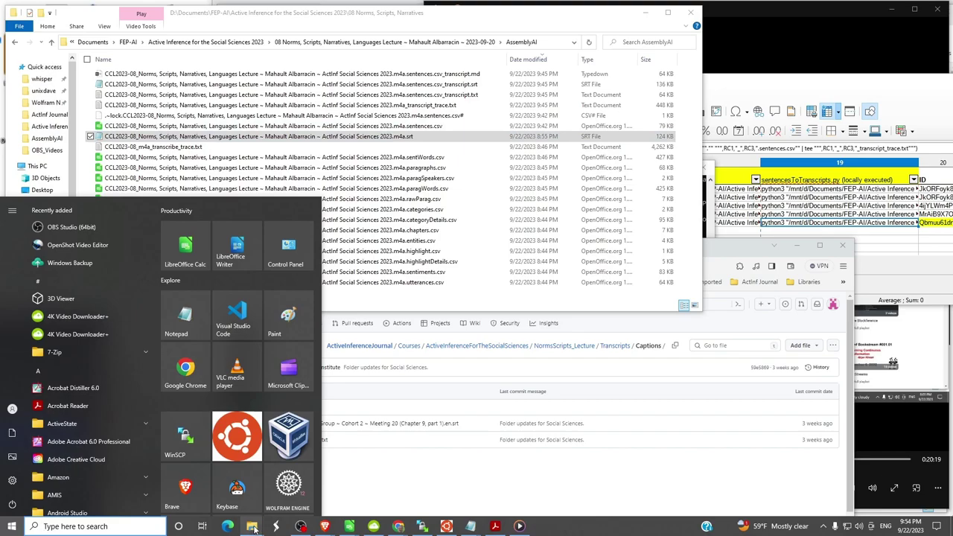
- Create 'New folder' in the physics folder, paste the caption file into it, and widen the name column
mouse_move(254, 528)
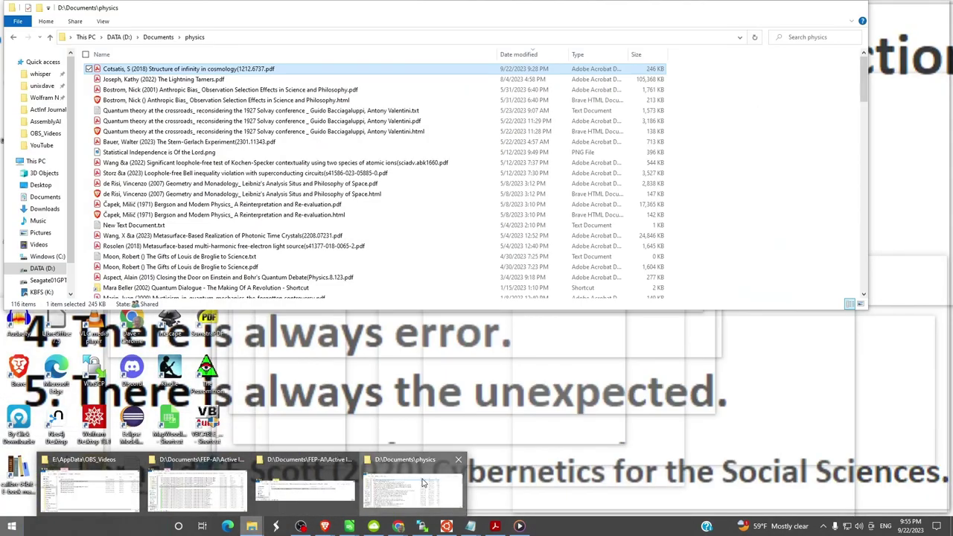
left_click(423, 483)
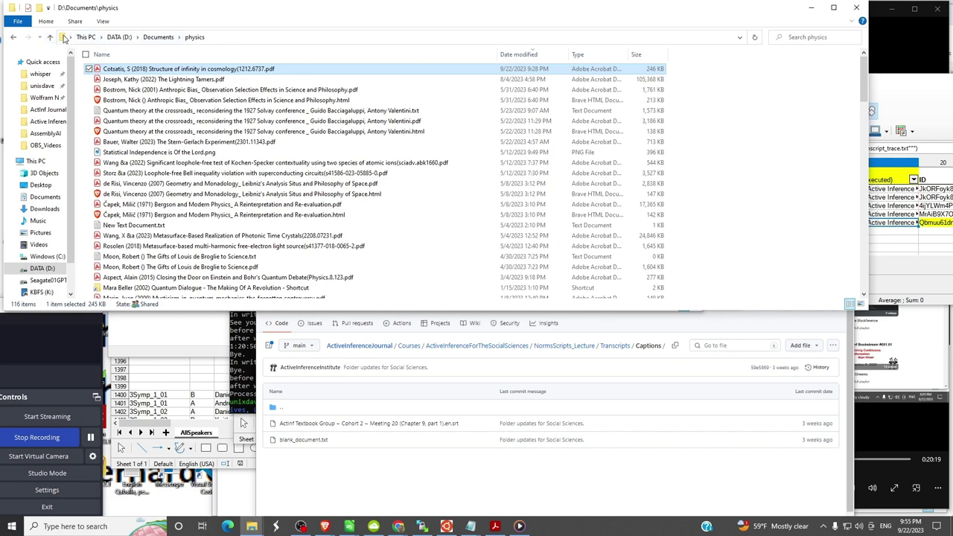
right_click(717, 182)
mouse_move(801, 334)
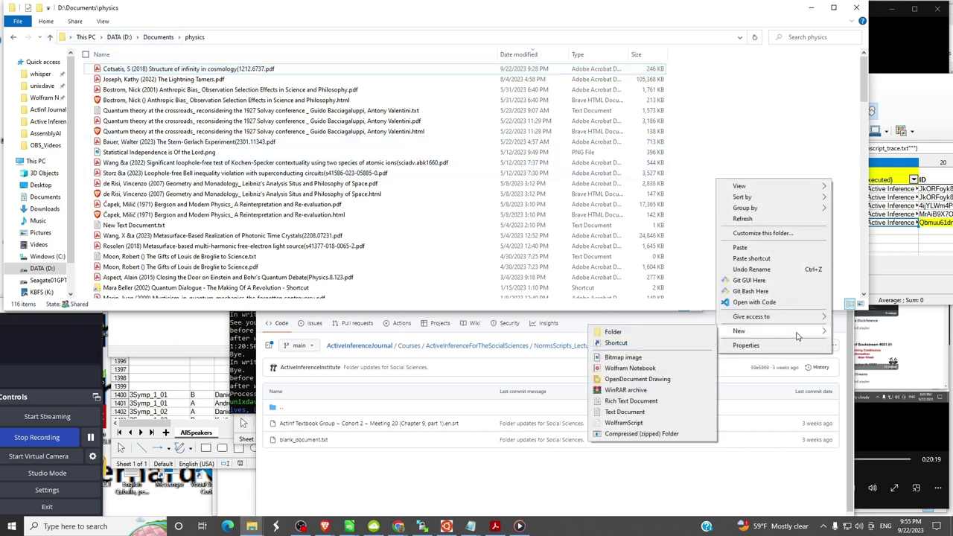
left_click(614, 332)
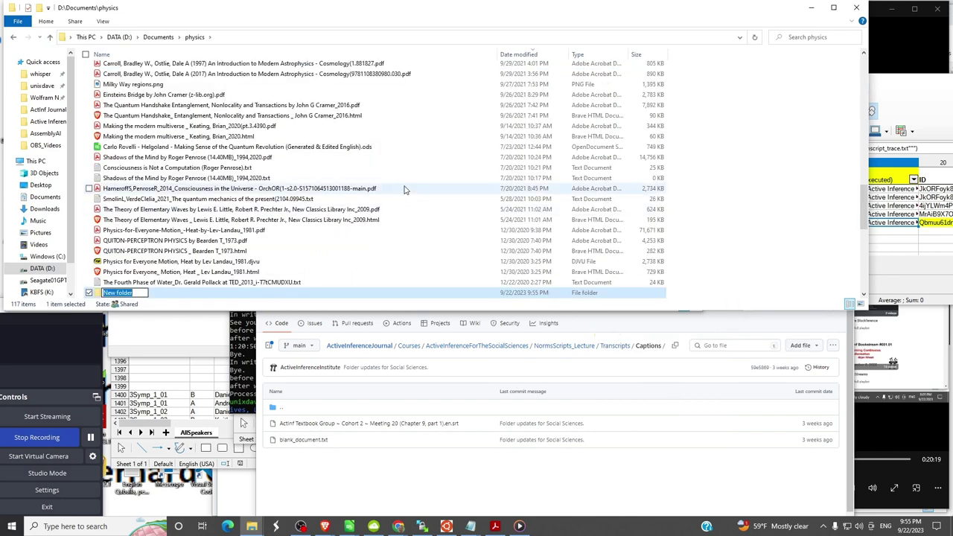
key("Return")
key("Return")
key("ctrl+v")
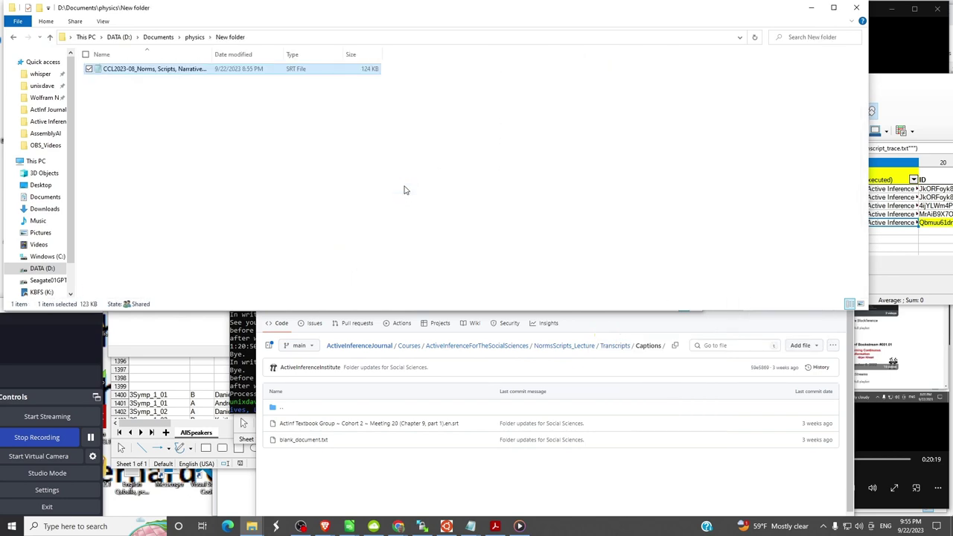
double_click(211, 53)
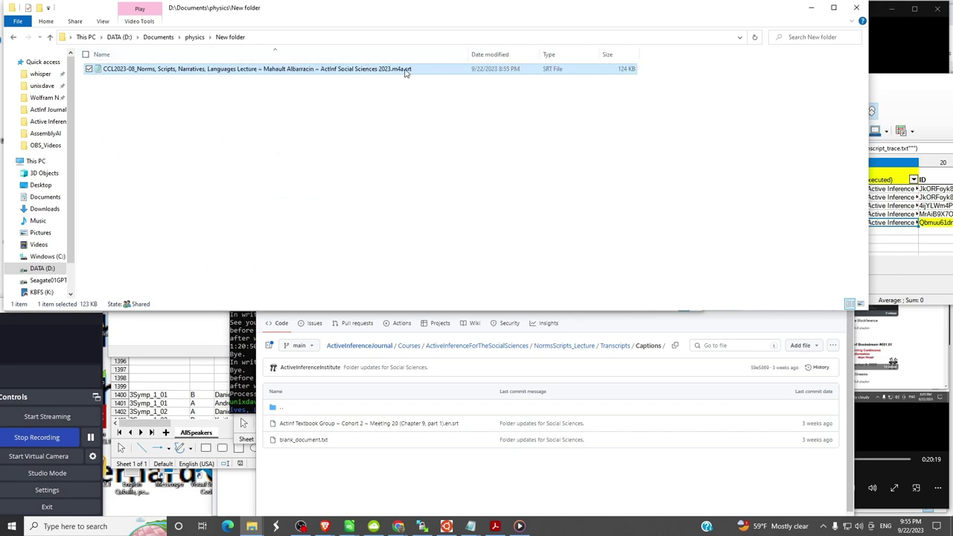
- Rename the pasted copy to end in '.en(ie).srt', then close its subtitle preview
left_click(401, 71)
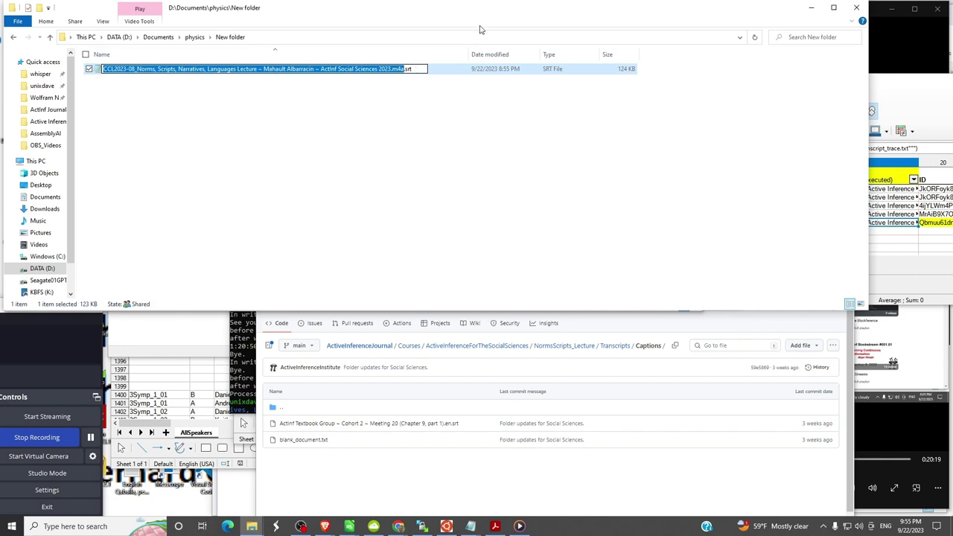
key("Right")
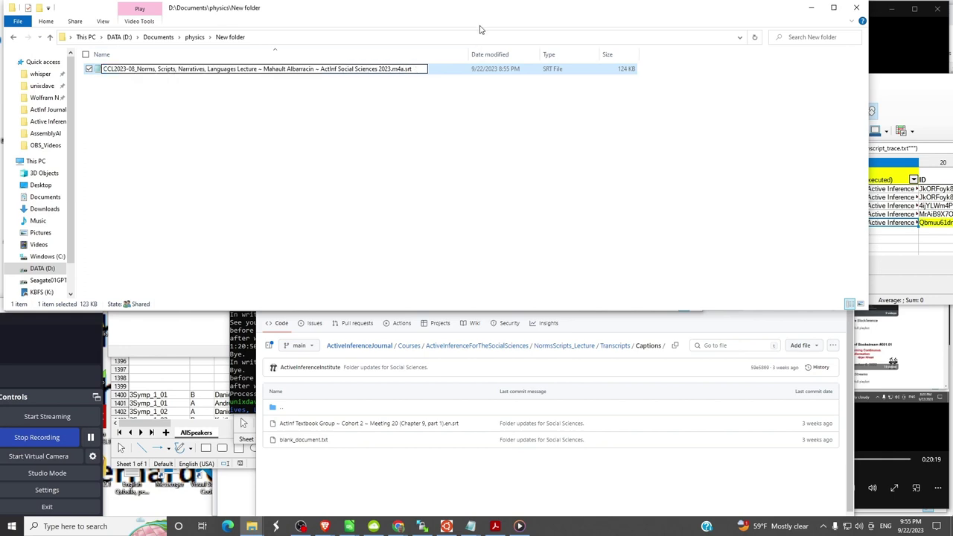
key("Left")
key("Left")
key("Left")
key("Left")
type(".en(ie)")
key("Return")
key("Return")
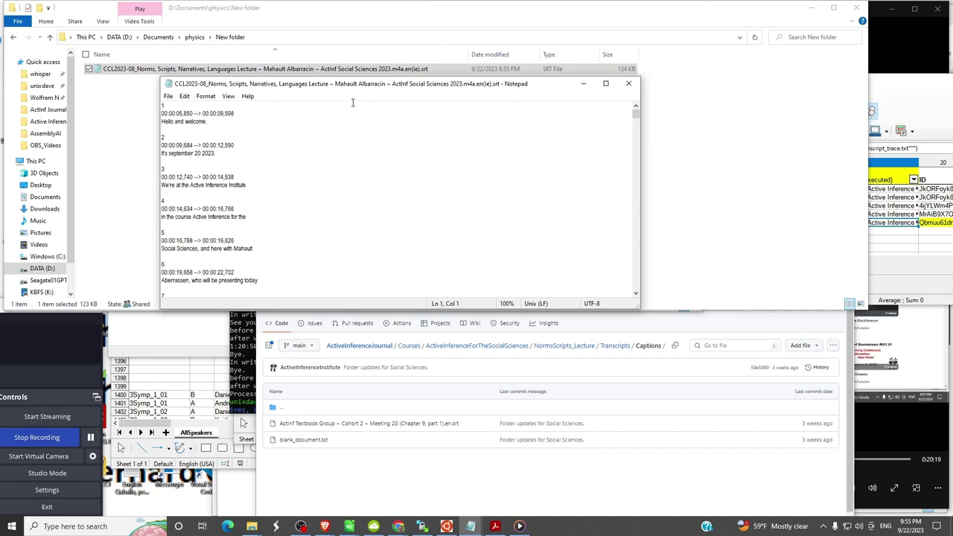
left_click(629, 84)
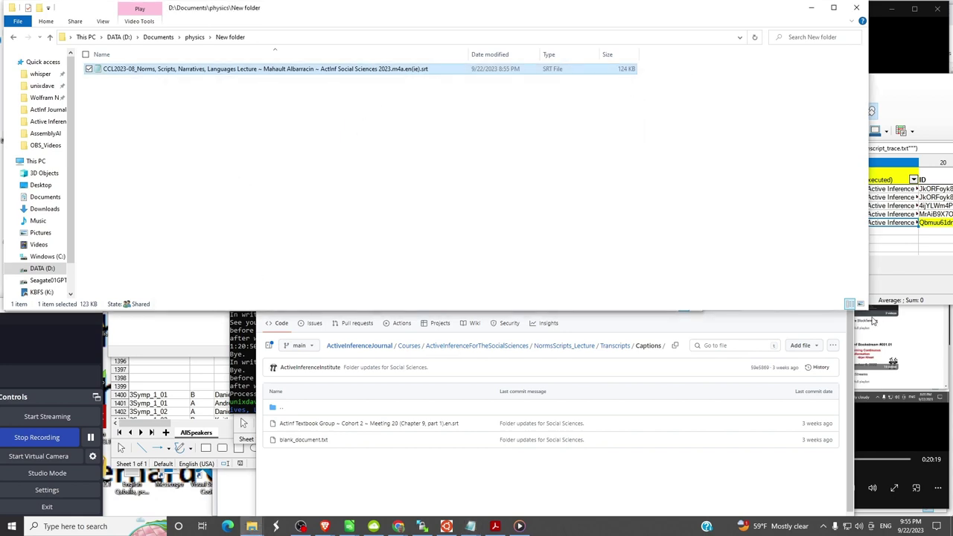
- Place the Explorer window beside the browser's Captions folder and select the .srt file
left_click_drag(867, 308, 700, 127)
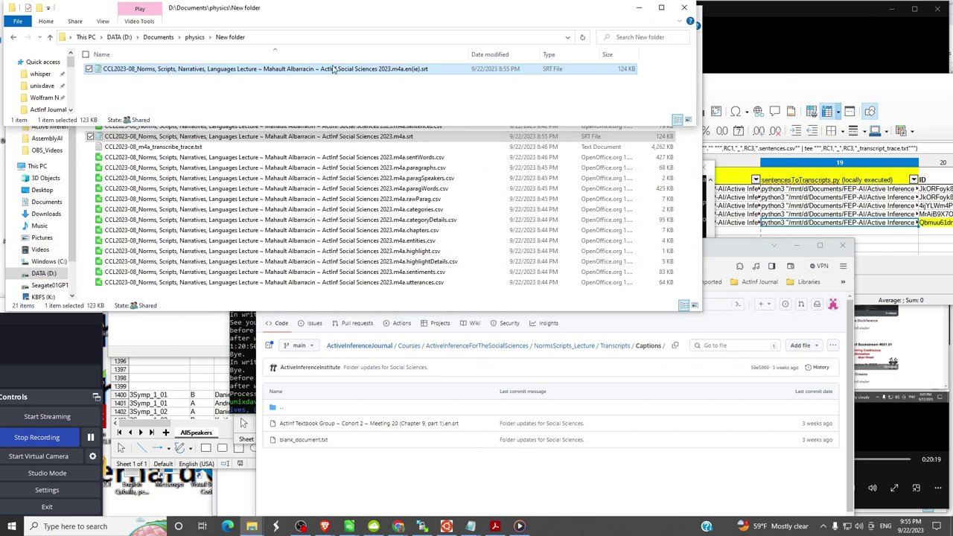
left_click(737, 251)
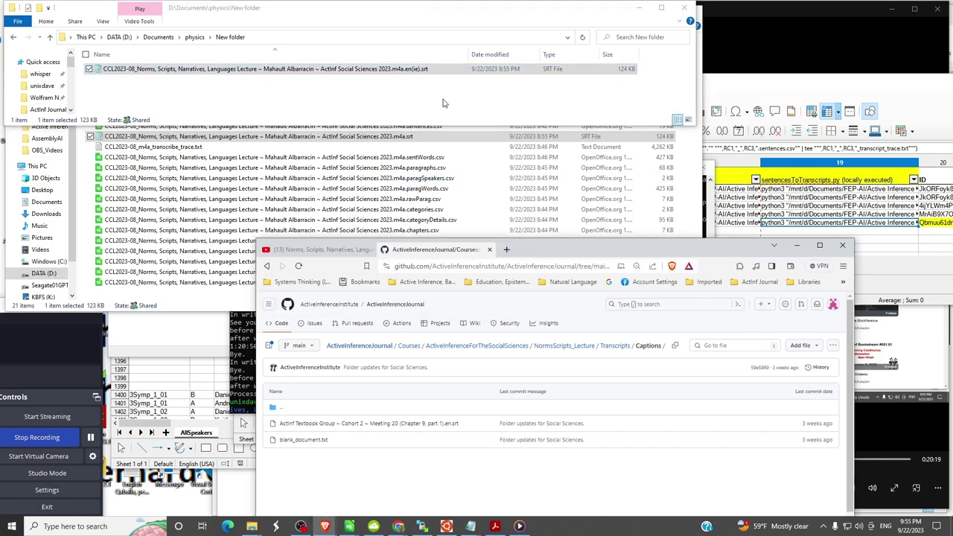
left_click(351, 69)
- Drop the .srt file onto GitHub's Captions page, then go up to the lecture folder in Explorer
left_click_drag(352, 70, 596, 413)
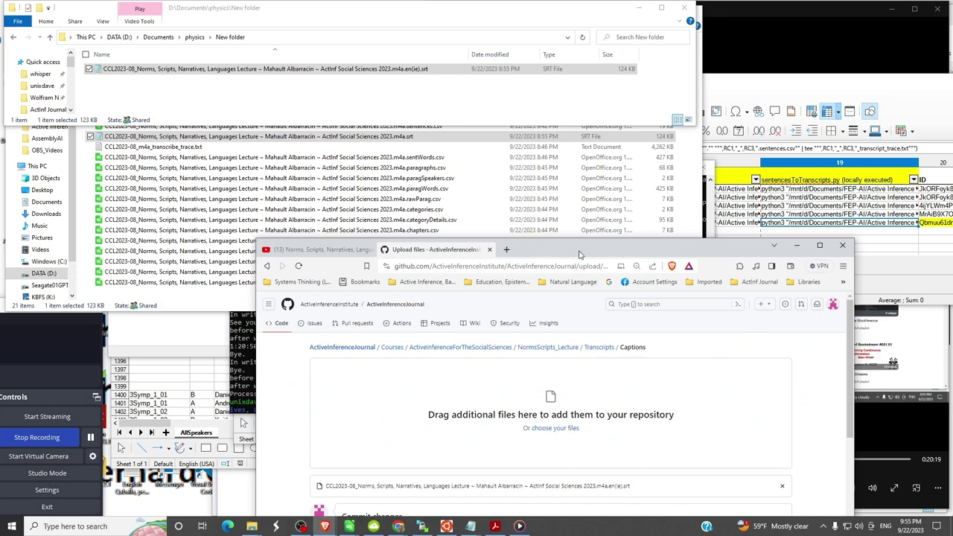
left_click_drag(581, 246, 614, 120)
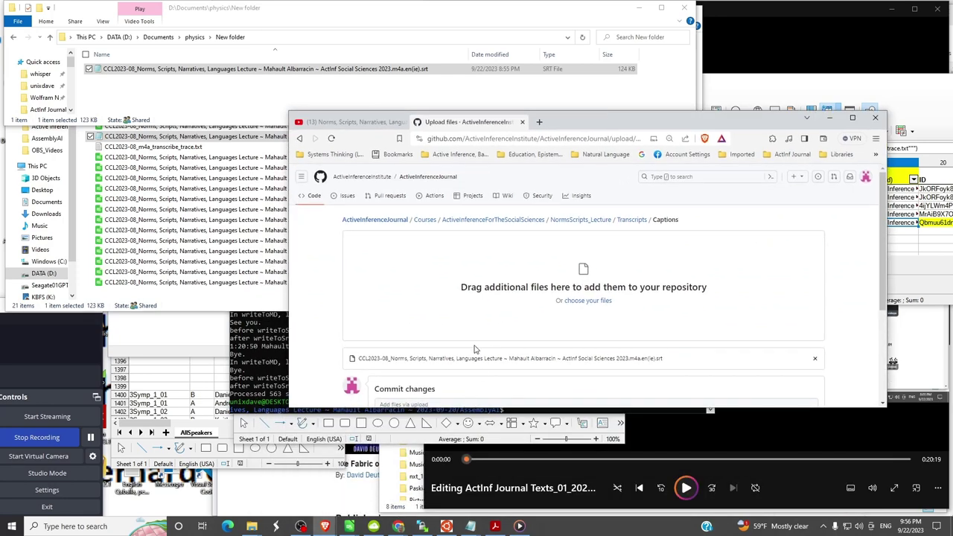
left_click(211, 209)
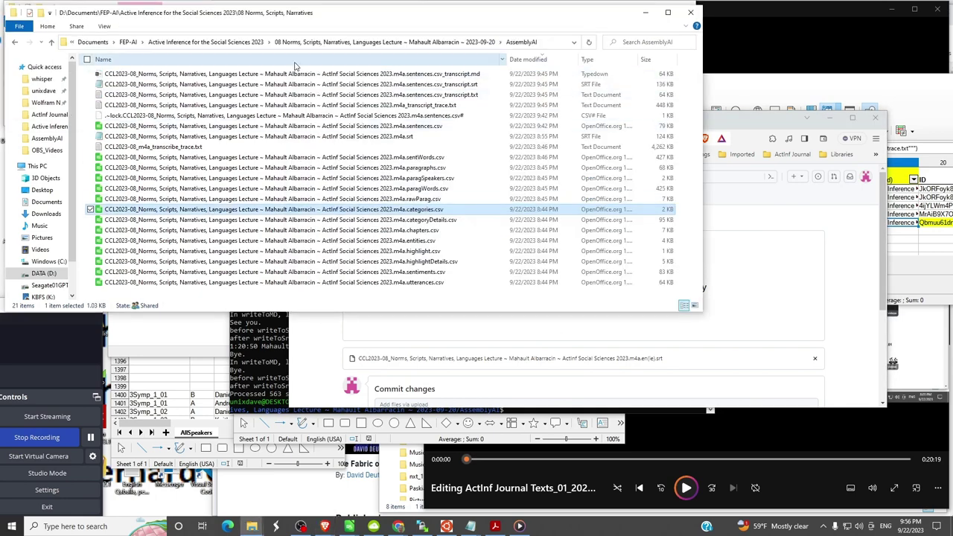
left_click(430, 45)
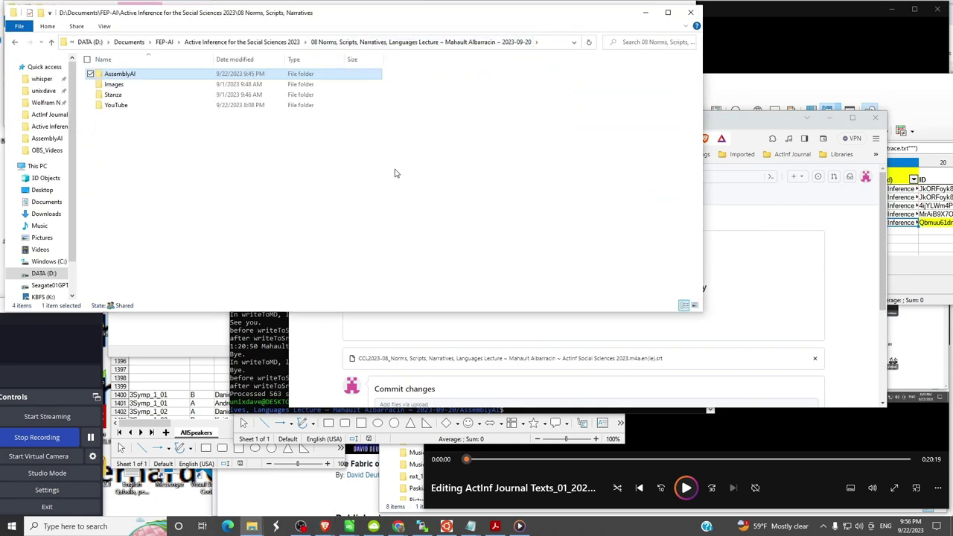
- Open the lecture's YouTube subfolder and shrink the Explorer window
double_click(115, 107)
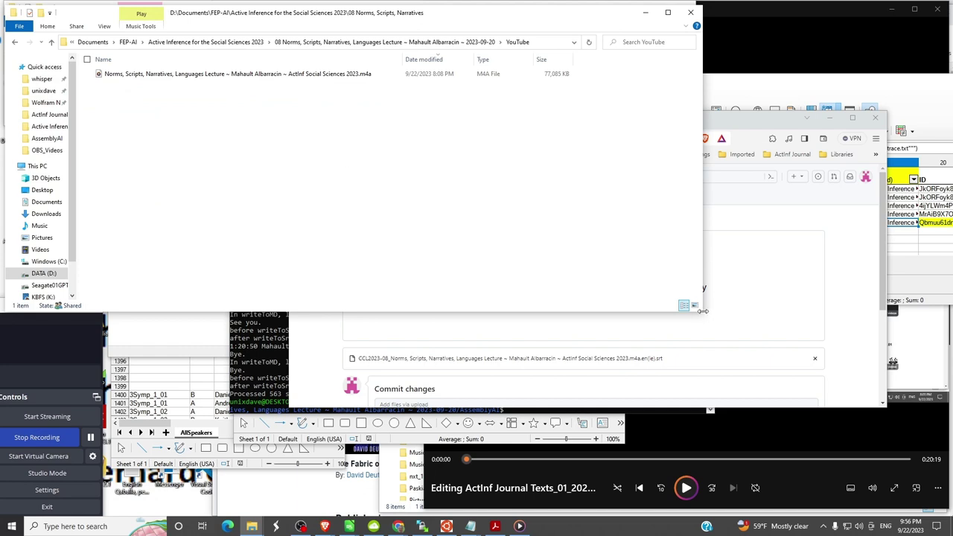
left_click_drag(703, 312, 611, 158)
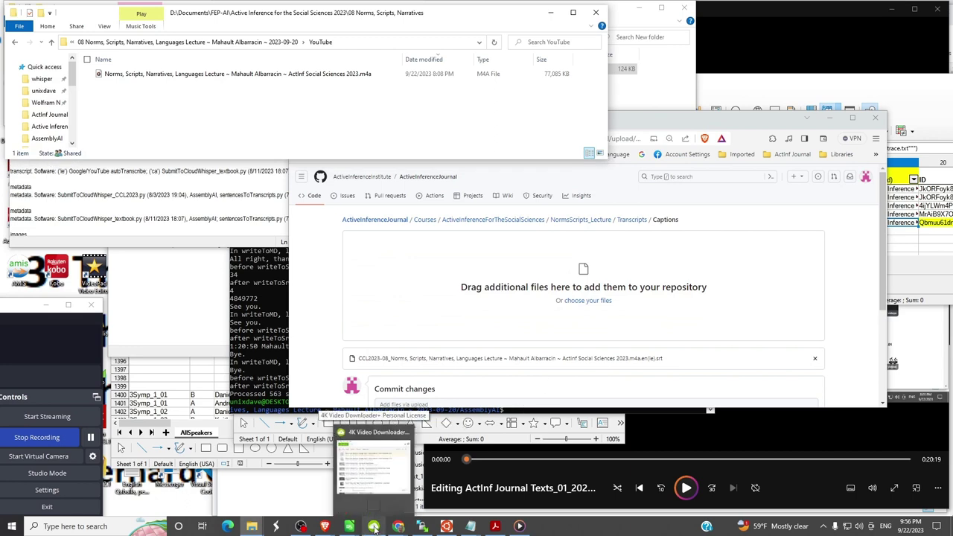
- Go to the lecture's YouTube tab in the browser and copy its video address
left_click(375, 527)
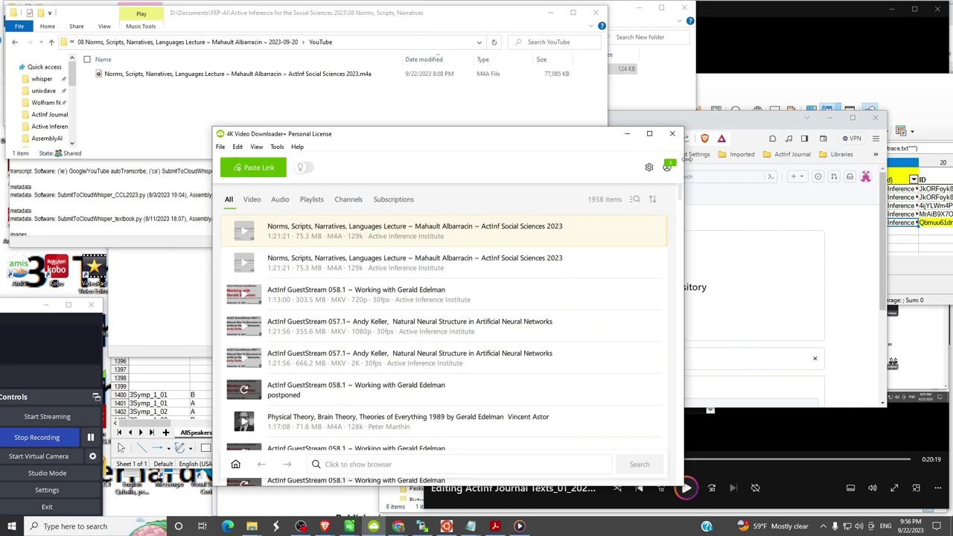
key("alt+Tab")
key("alt+Tab")
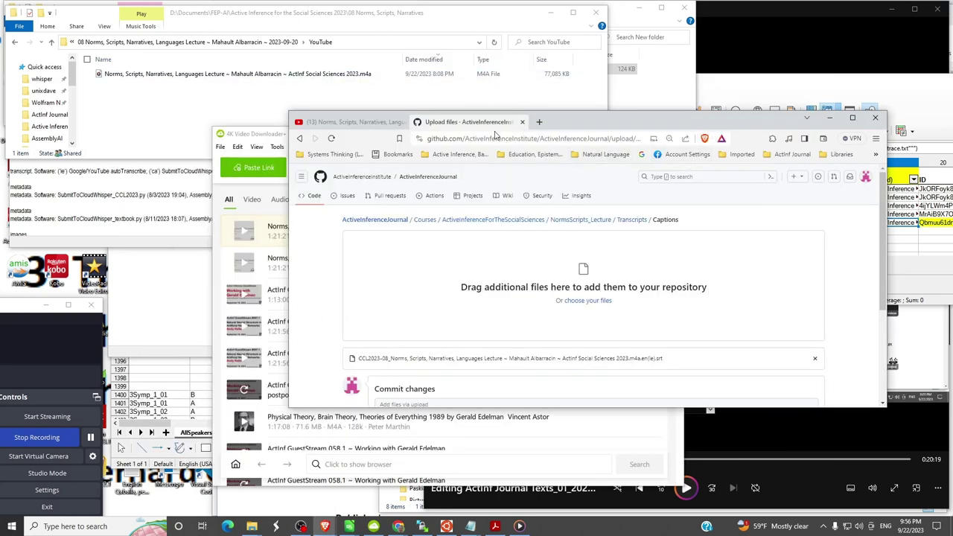
left_click(341, 122)
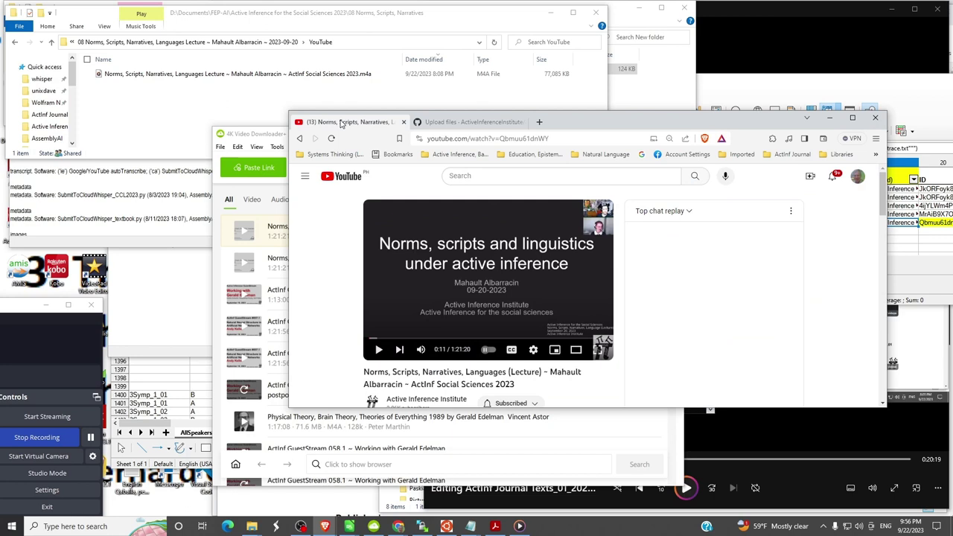
left_click(571, 138)
key("ctrl+a")
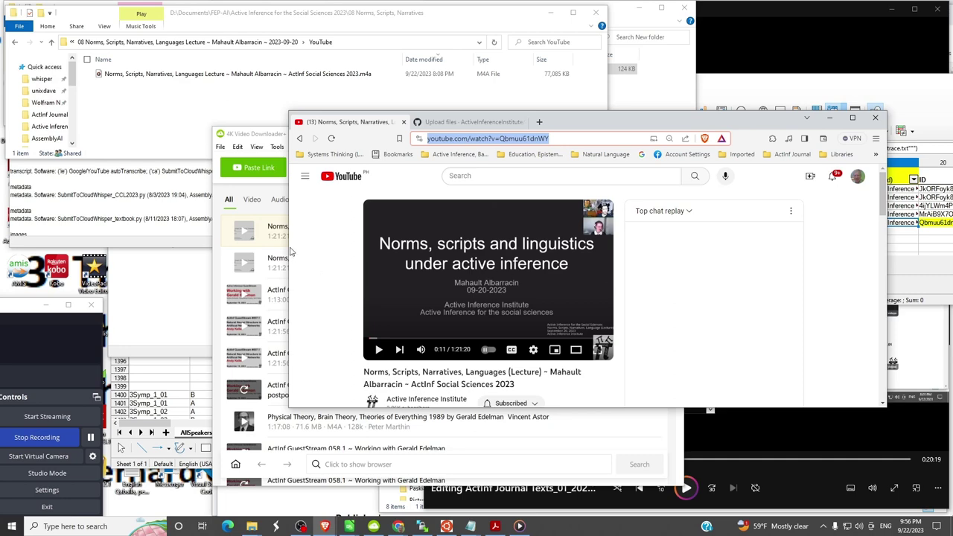
- Paste the lecture link and set the download to Video in an MKV container
left_click(266, 167)
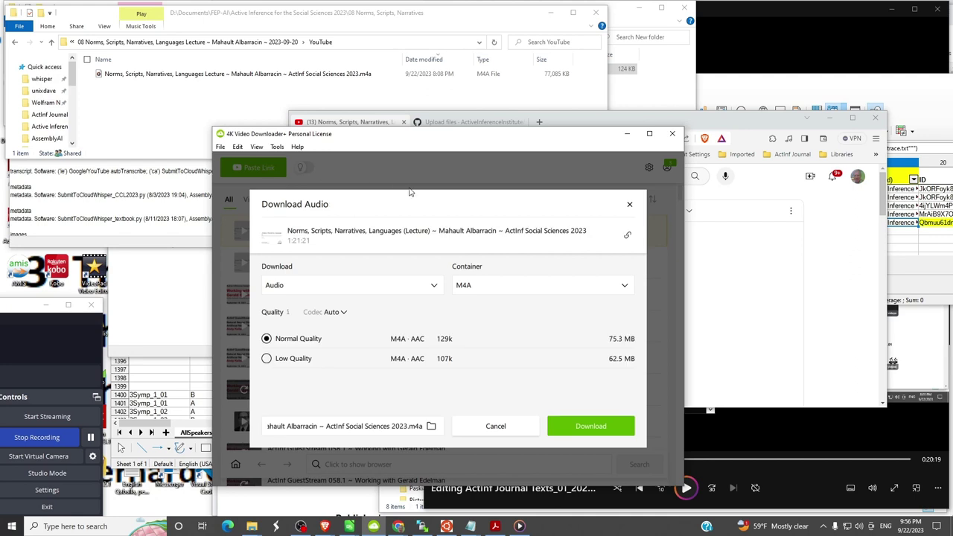
left_click(432, 290)
left_click(335, 308)
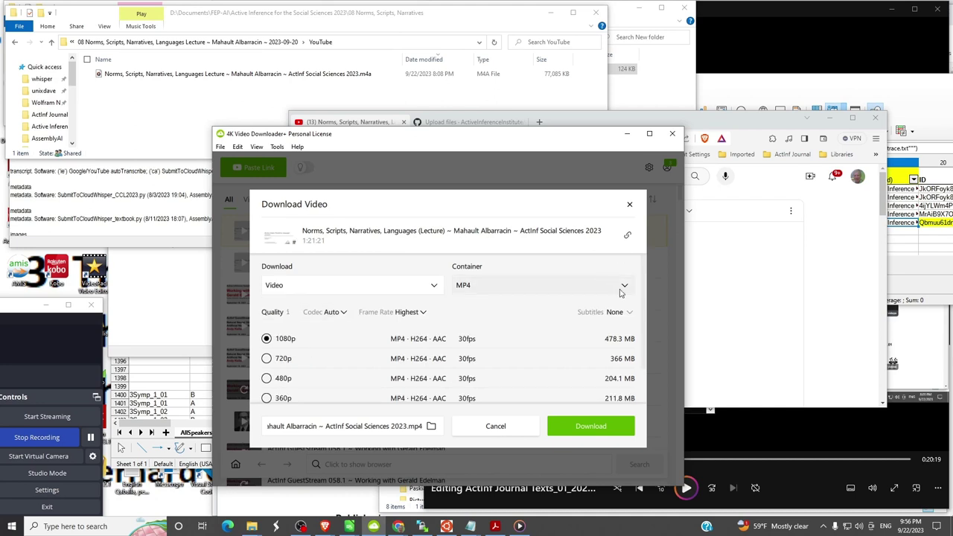
left_click(625, 287)
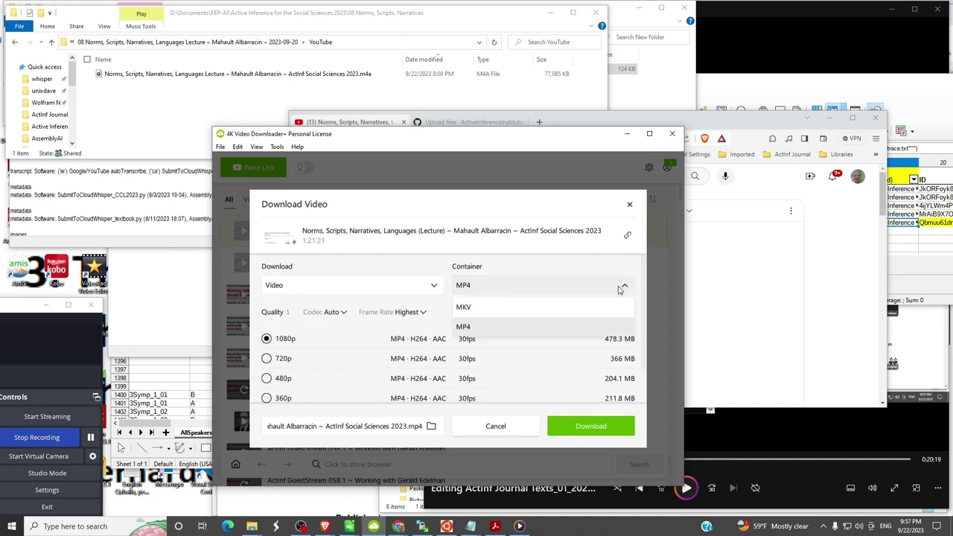
left_click(484, 309)
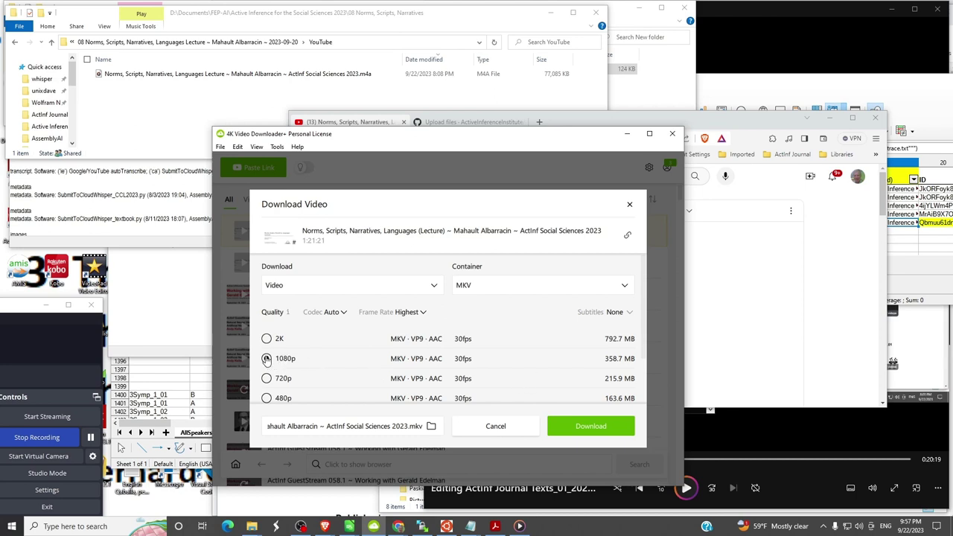
- Tick Deutsch, English, Español, Français and Italiano in the Subtitles dropdown
left_click(630, 316)
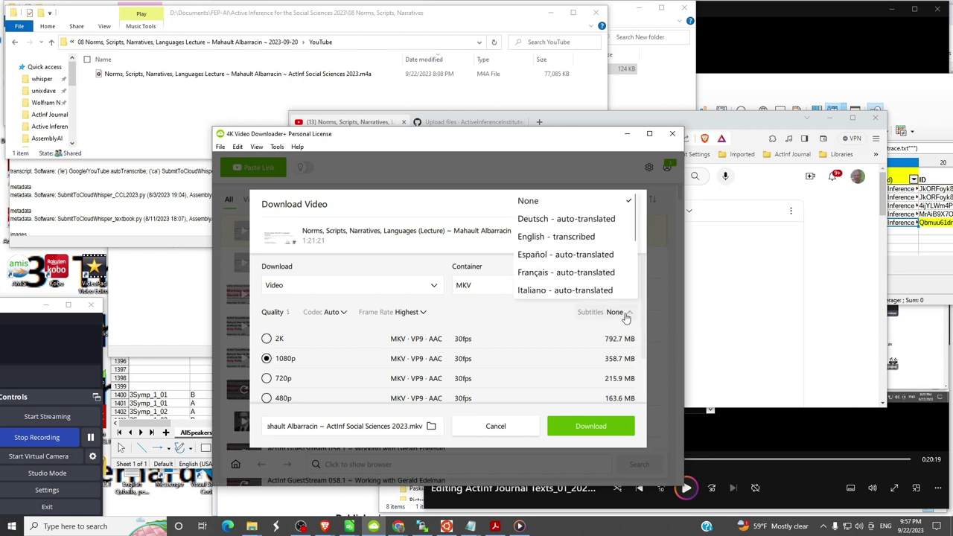
left_click(552, 226)
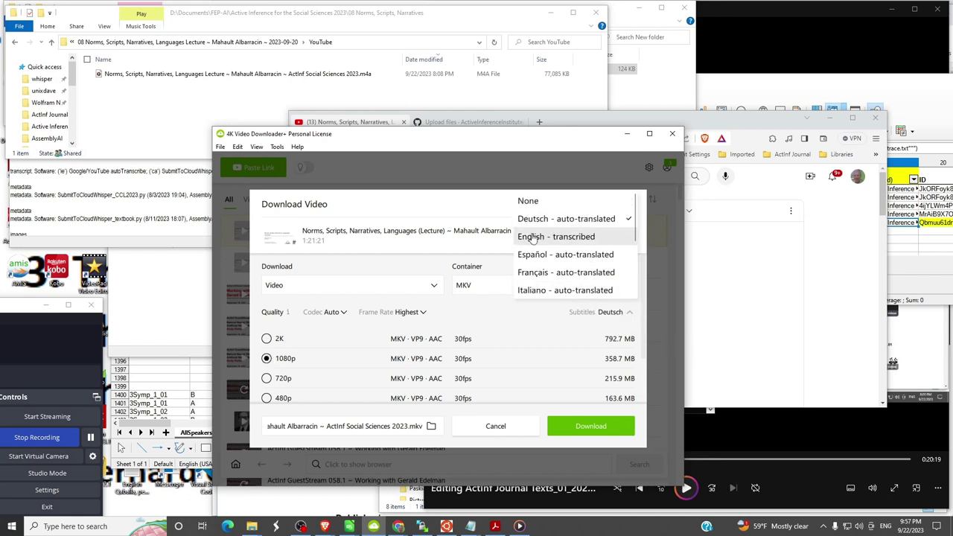
left_click(538, 237)
left_click(534, 256)
left_click(532, 273)
left_click(532, 292)
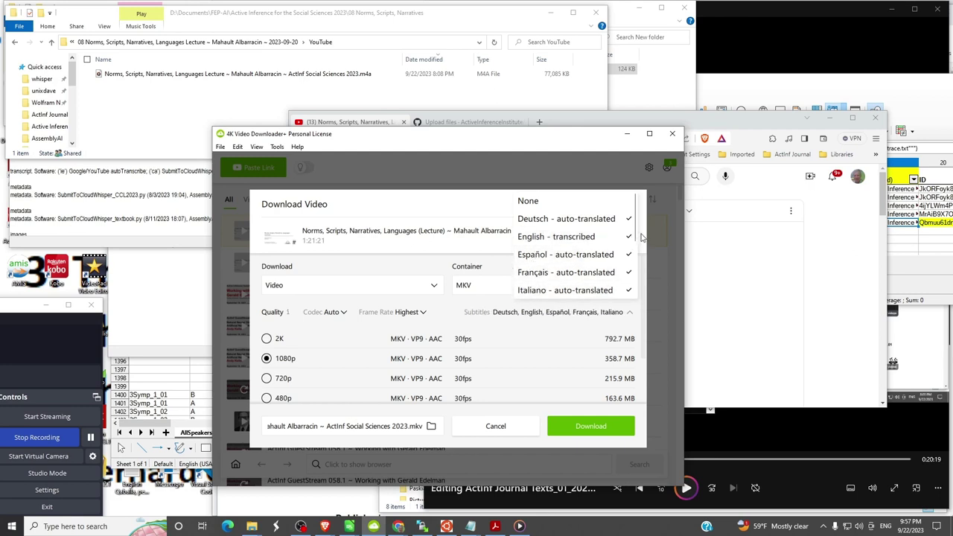
left_click(642, 237)
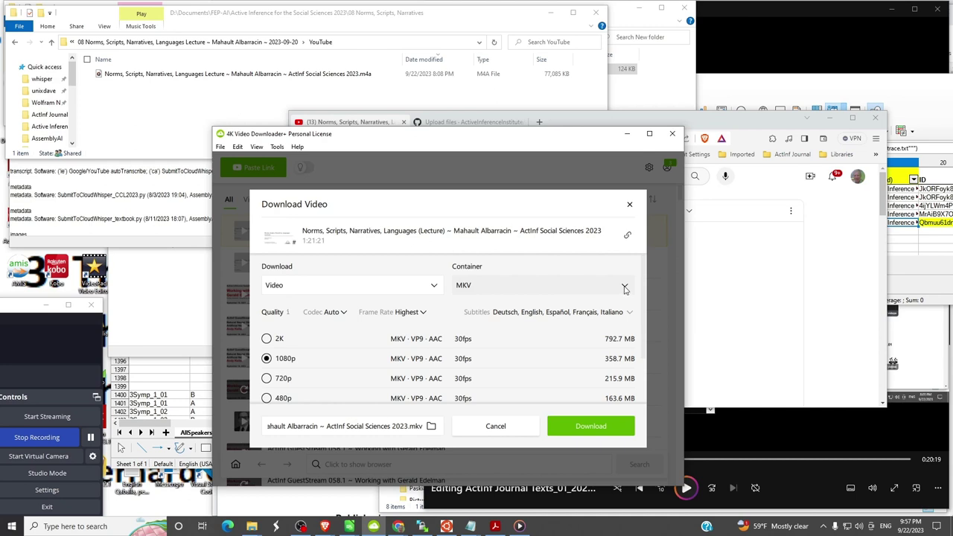
- Also tick 日本語, 한국어, Nederlands, Português and both 中文 subtitle entries
left_click(630, 313)
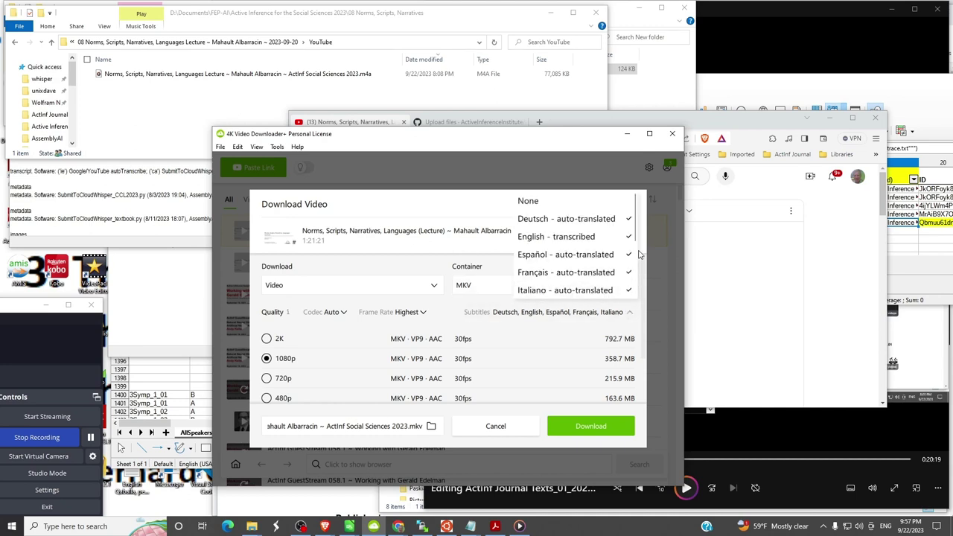
scroll(596, 275, "down", 4)
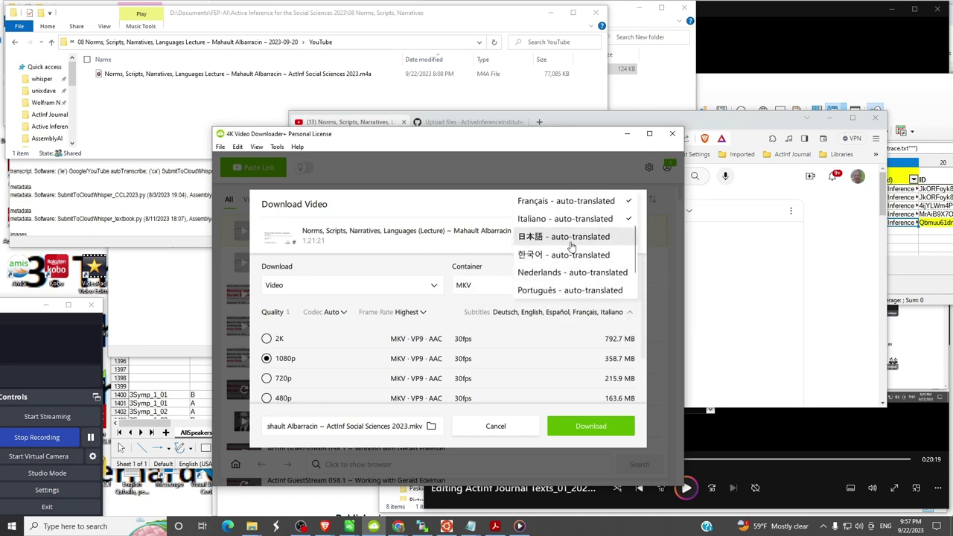
left_click(571, 242)
left_click(571, 256)
left_click(562, 275)
left_click(556, 293)
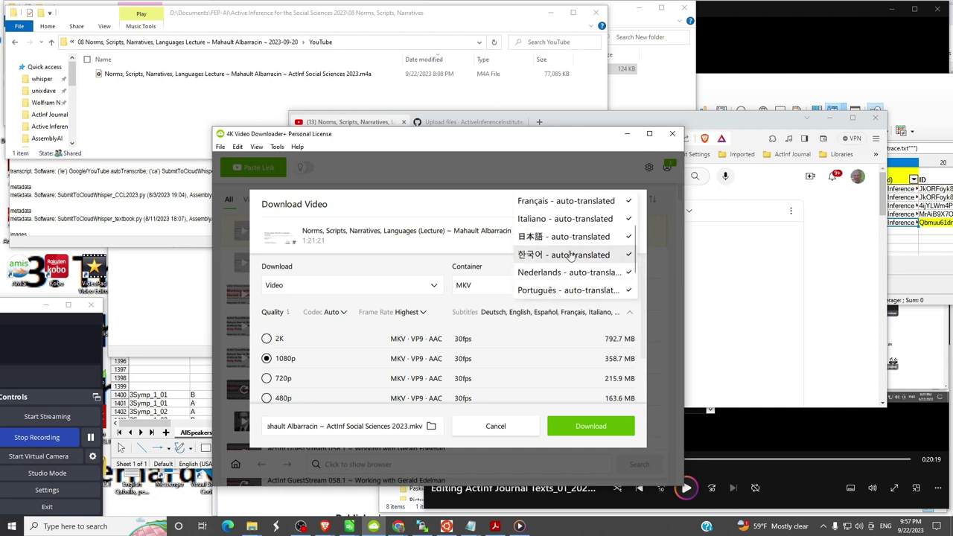
scroll(570, 256, "down", 3)
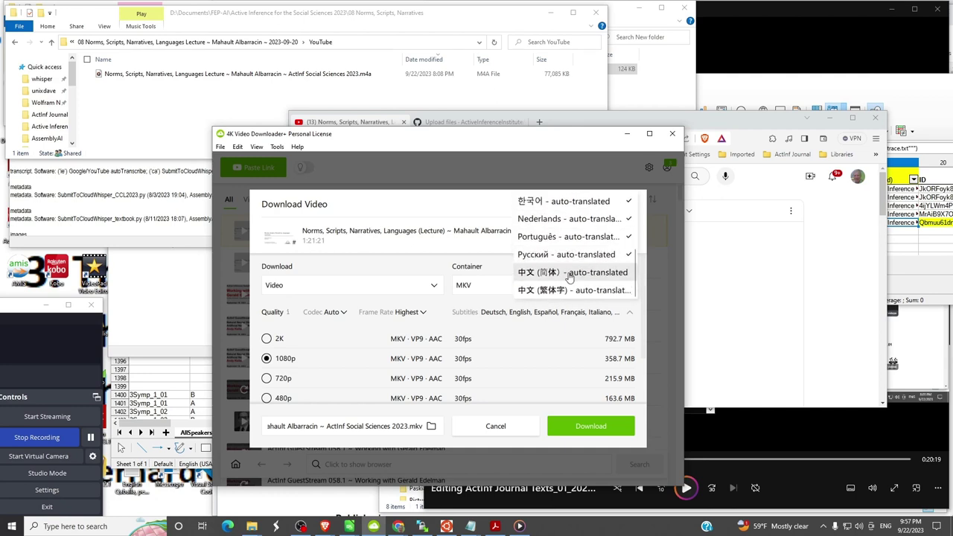
left_click(570, 276)
left_click(566, 292)
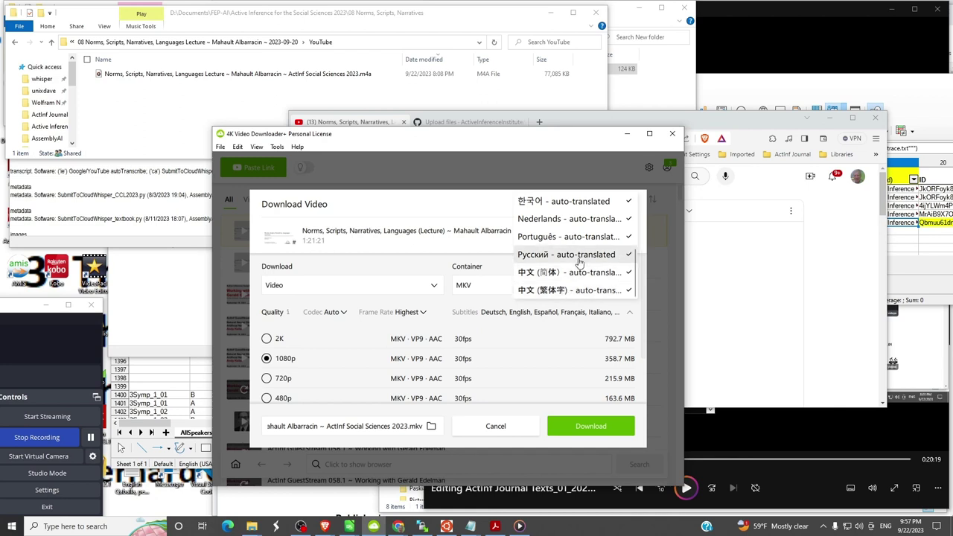
scroll(579, 261, "up", 2)
scroll(579, 257, "up", 2)
scroll(579, 257, "up", 2)
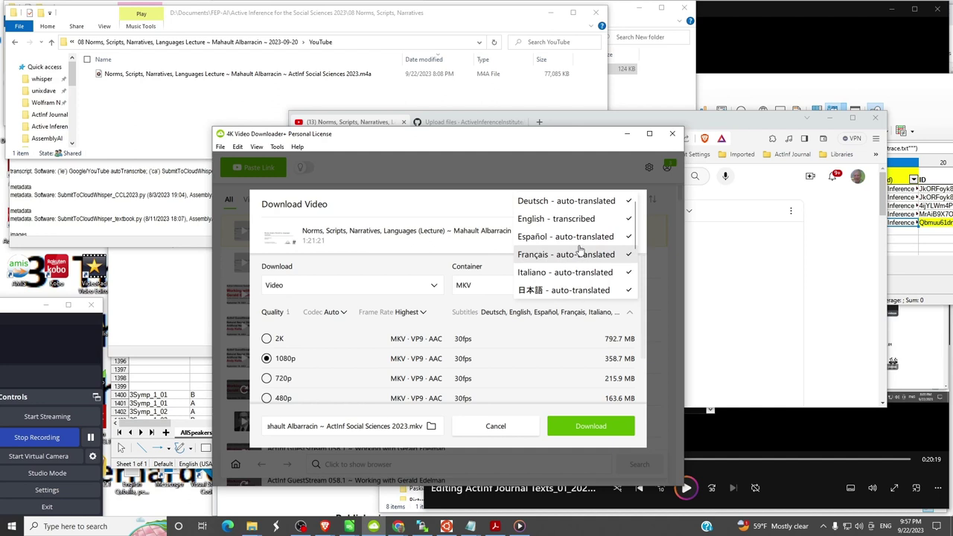
scroll(580, 250, "up", 1)
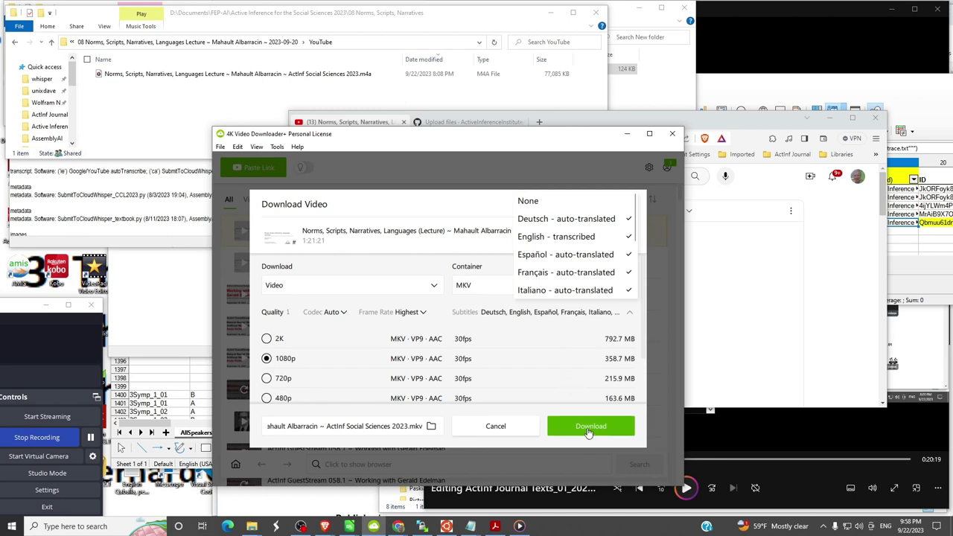
- Accept the default save location and start the MKV download, which reports a path-too-long error
left_click(431, 426)
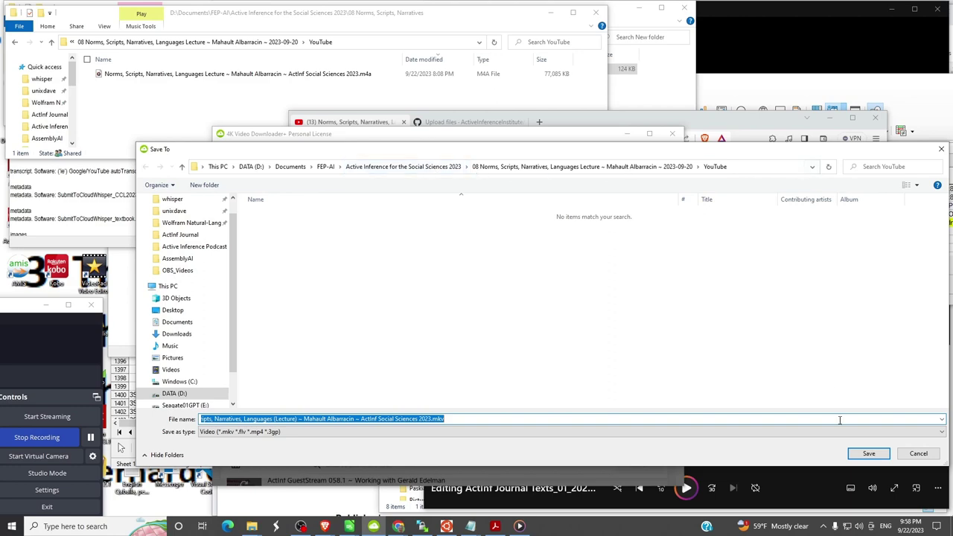
left_click(869, 455)
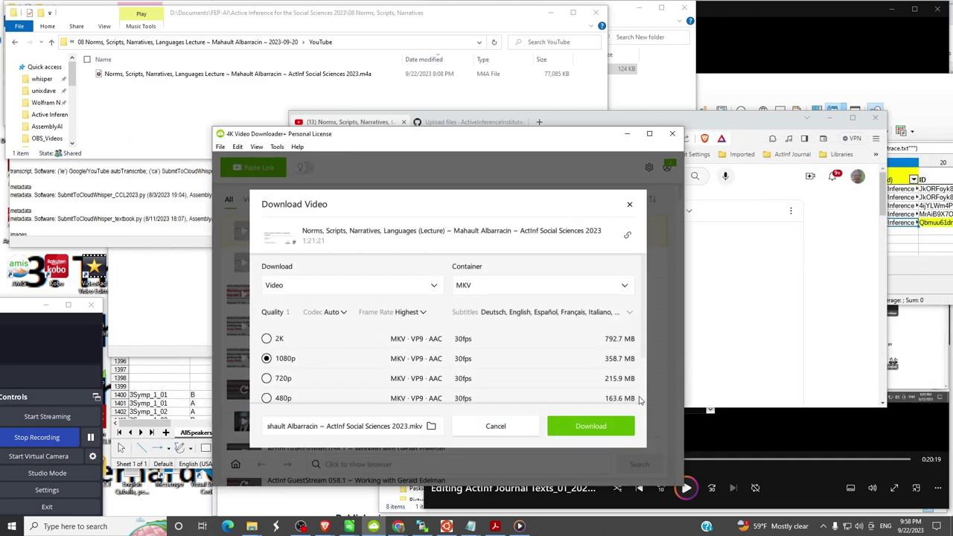
left_click(603, 425)
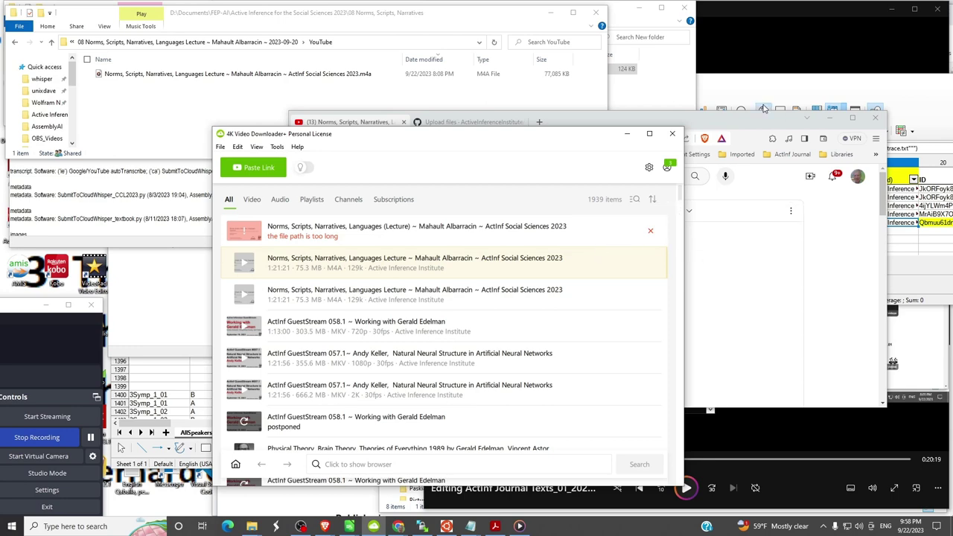
key("alt+Tab")
key("alt+Tab")
key("alt+Tab")
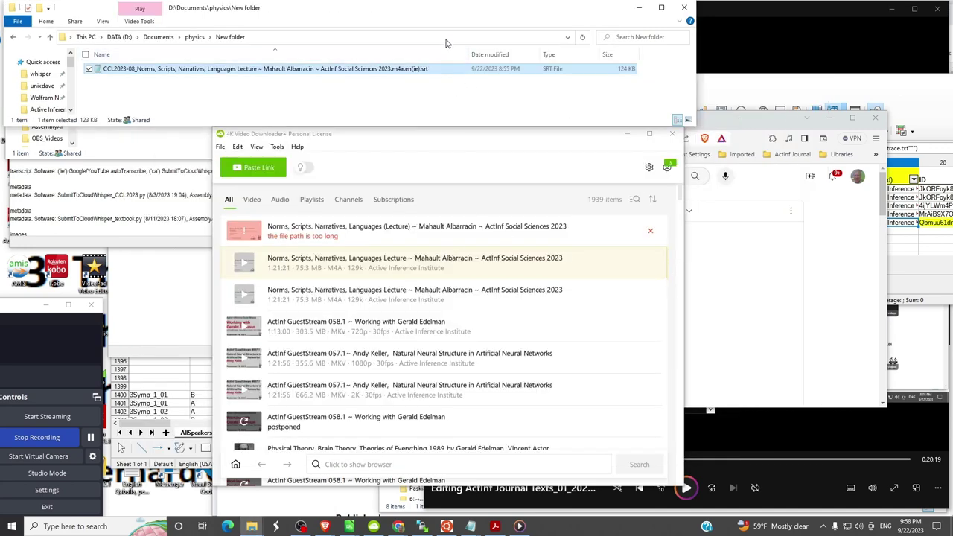
- Copy the YouTube lecture URL and paste it into 4K Video Downloader as a new link
left_click(446, 38)
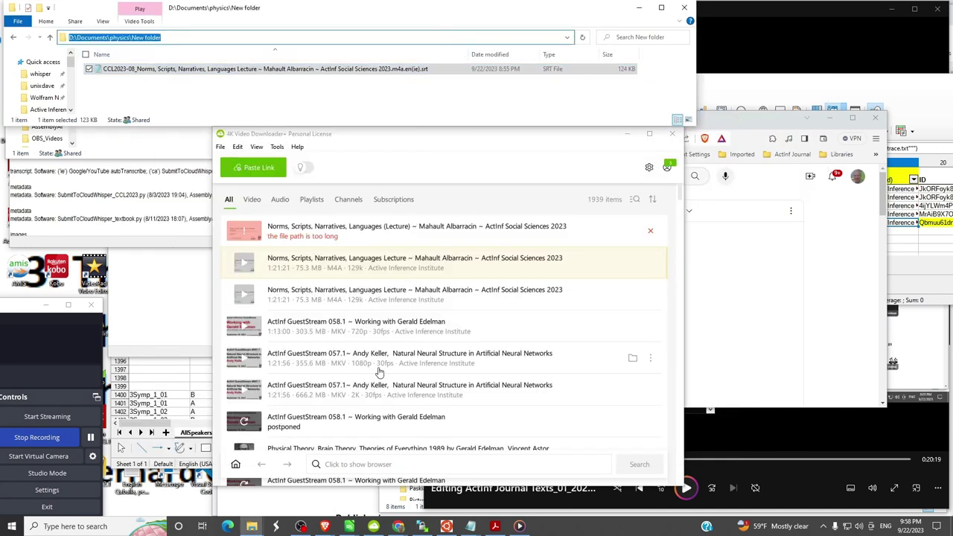
scroll(476, 287, "down", 3)
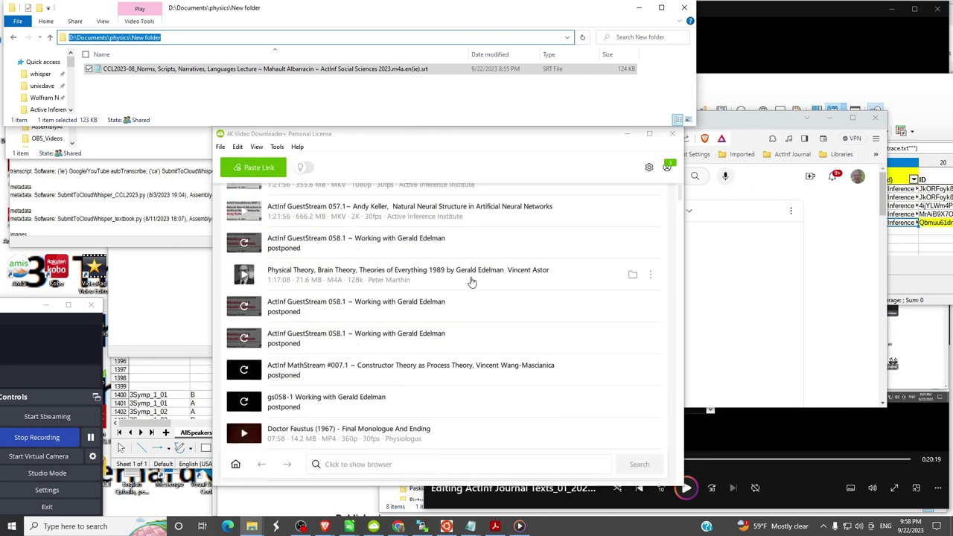
scroll(471, 278, "up", 3)
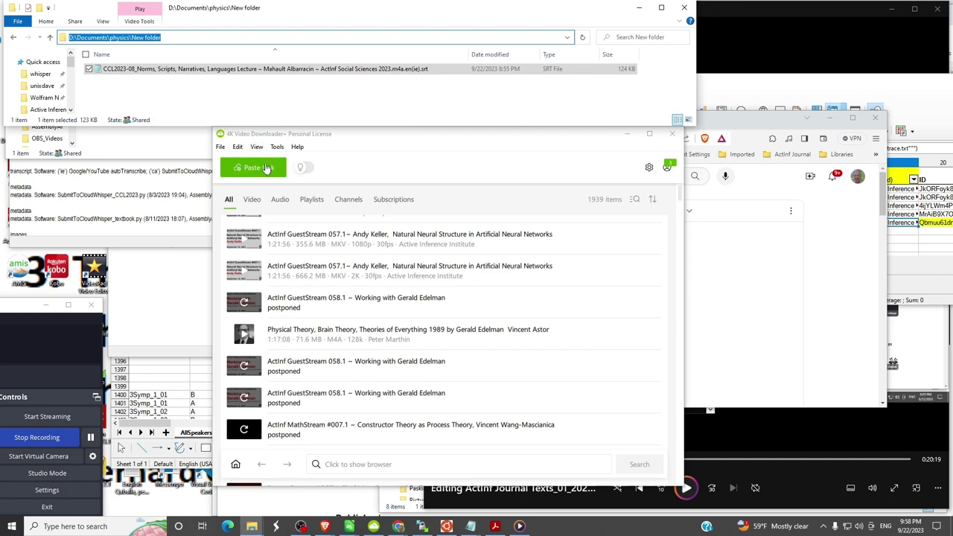
key("alt+Tab")
key("Tab")
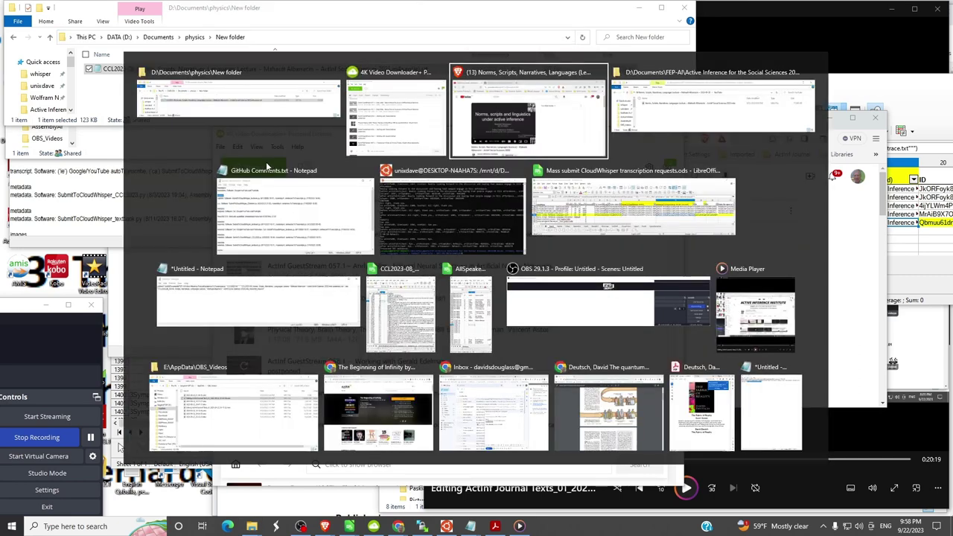
key("ctrl+l")
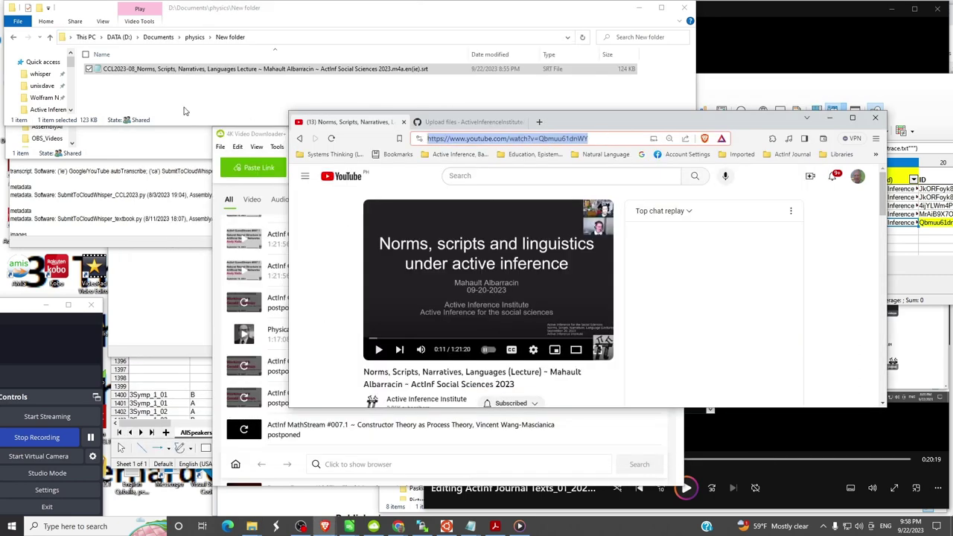
left_click(184, 110)
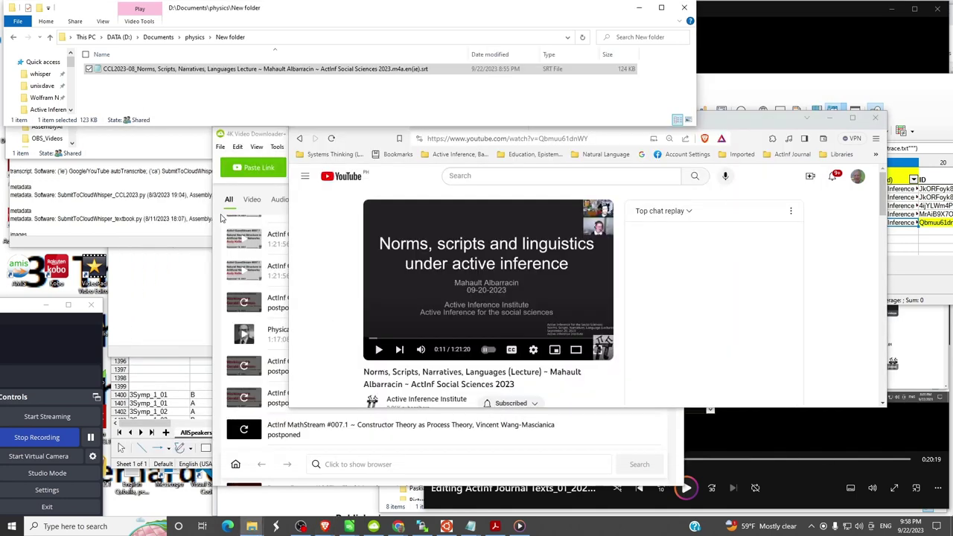
left_click(259, 168)
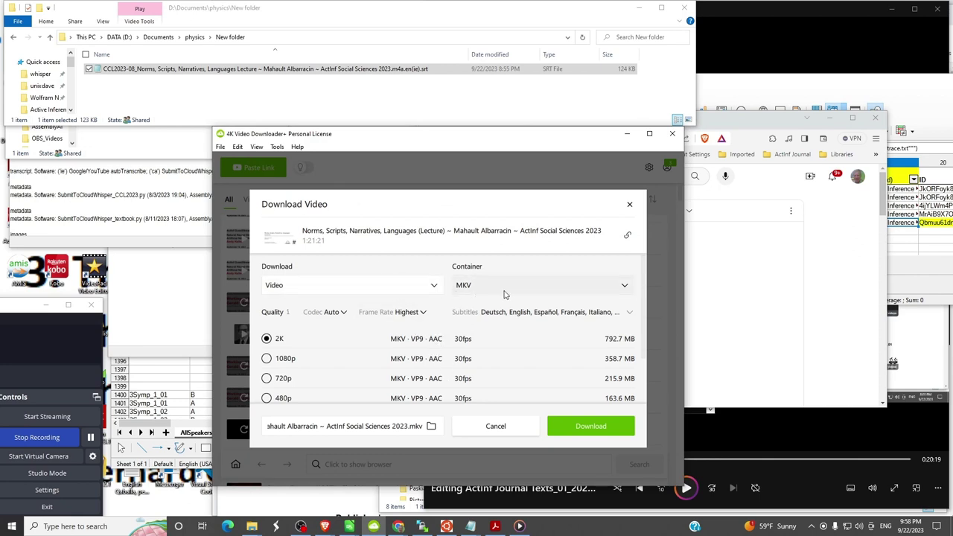
- Check the subtitle languages and choose 1080p MKV quality (358.7 MB)
left_click(630, 314)
scroll(587, 254, "down", 5)
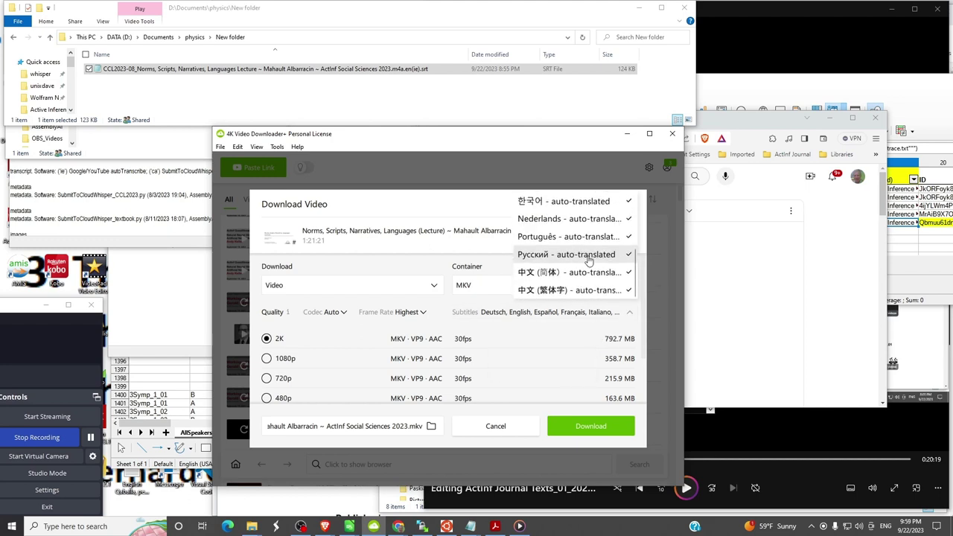
left_click(267, 360)
left_click(267, 358)
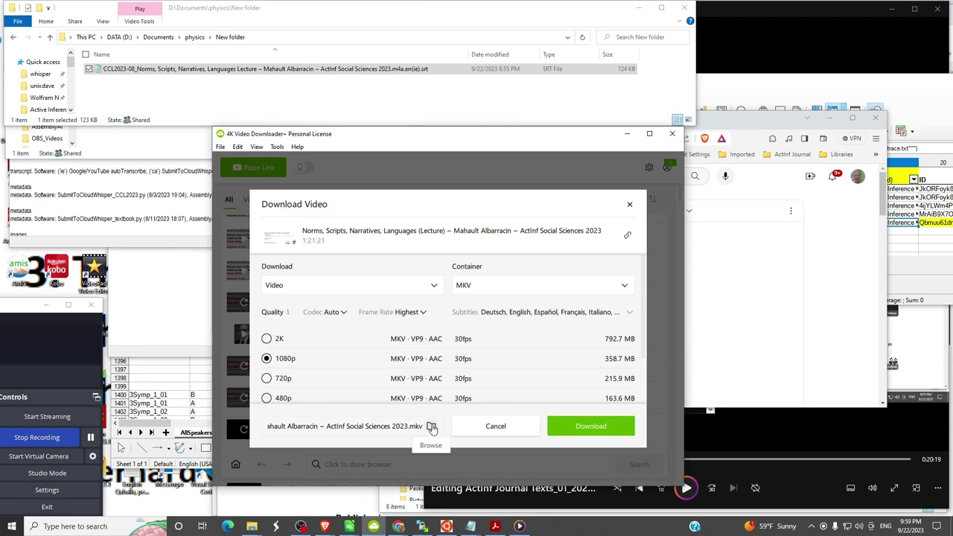
- Point the Save To folder at D:\Documents\physics\New folder by pasting its path
left_click(431, 427)
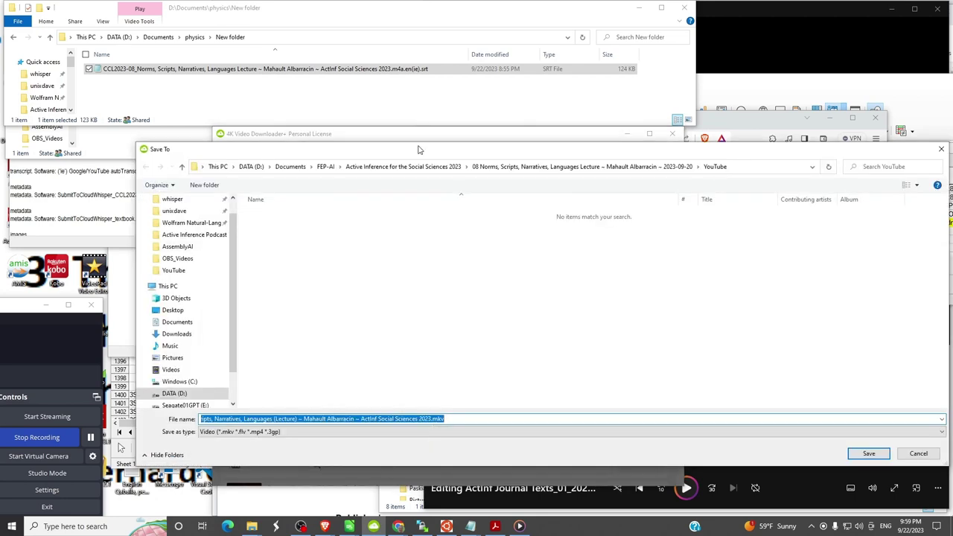
left_click(371, 35)
key("ctrl+c")
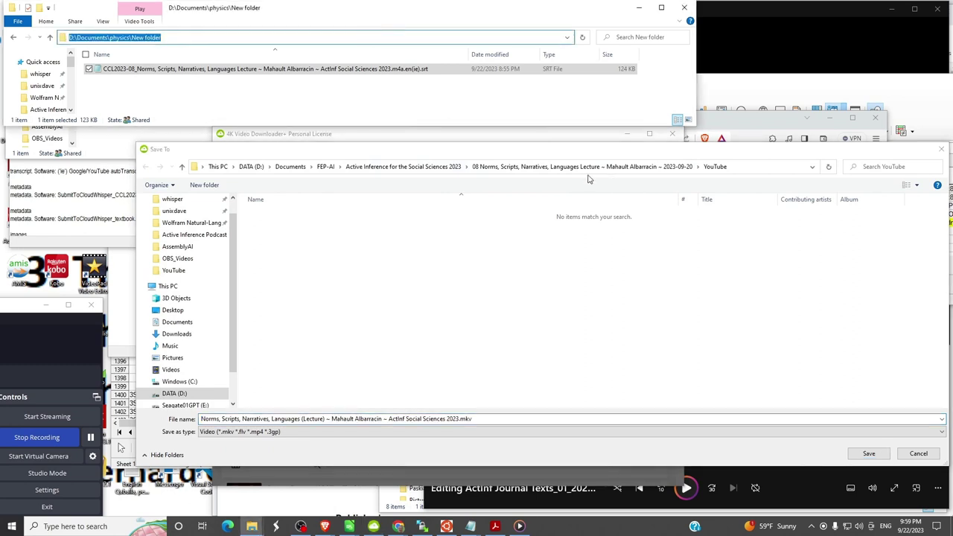
left_click(757, 170)
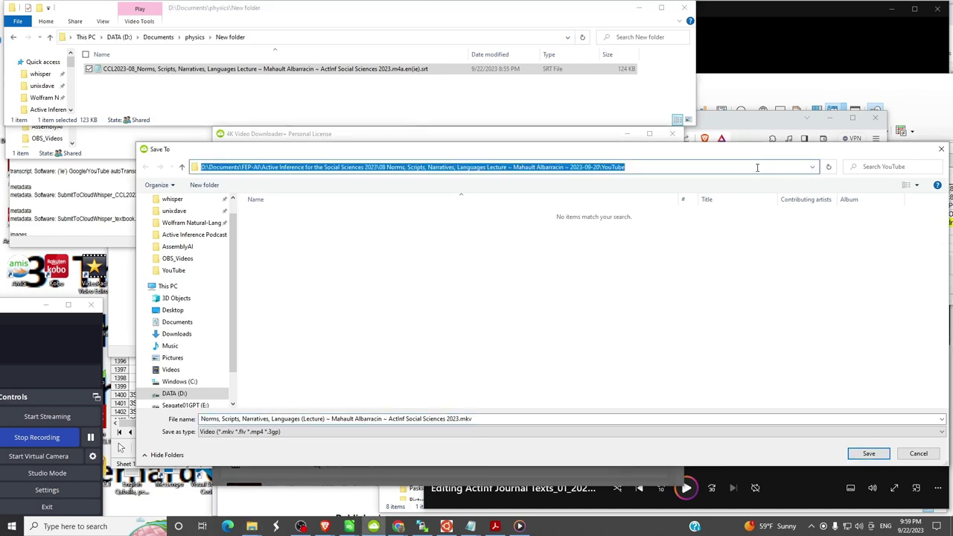
key("BackSpace")
key("ctrl+v")
key("Return")
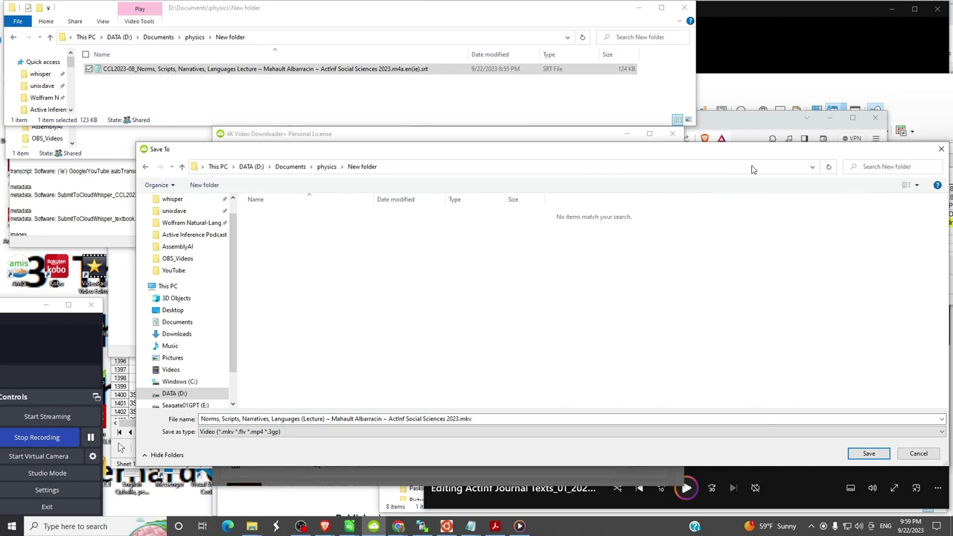
- Remove the parentheses around Lecture in the file name and save
left_click(303, 420)
double_click(309, 419)
key("Left")
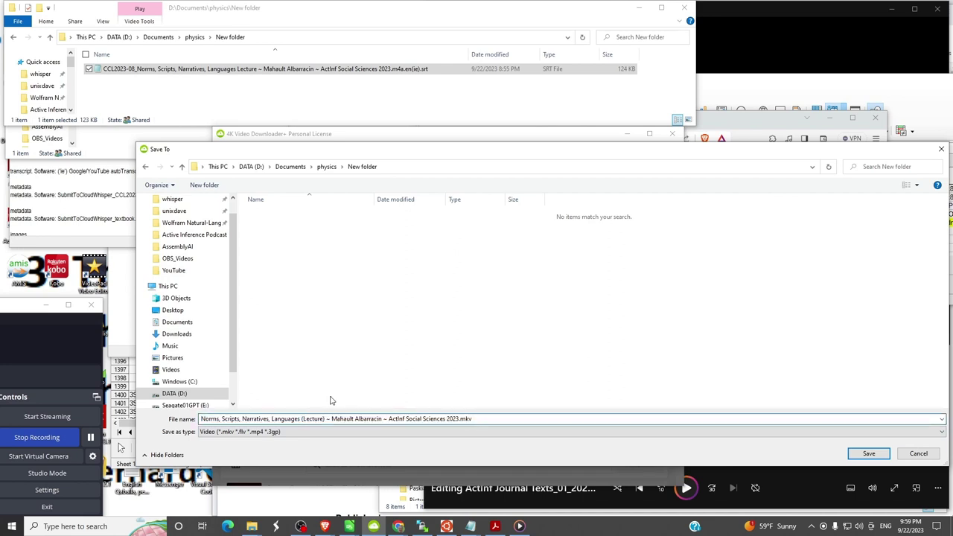
key("Delete")
key("Delete")
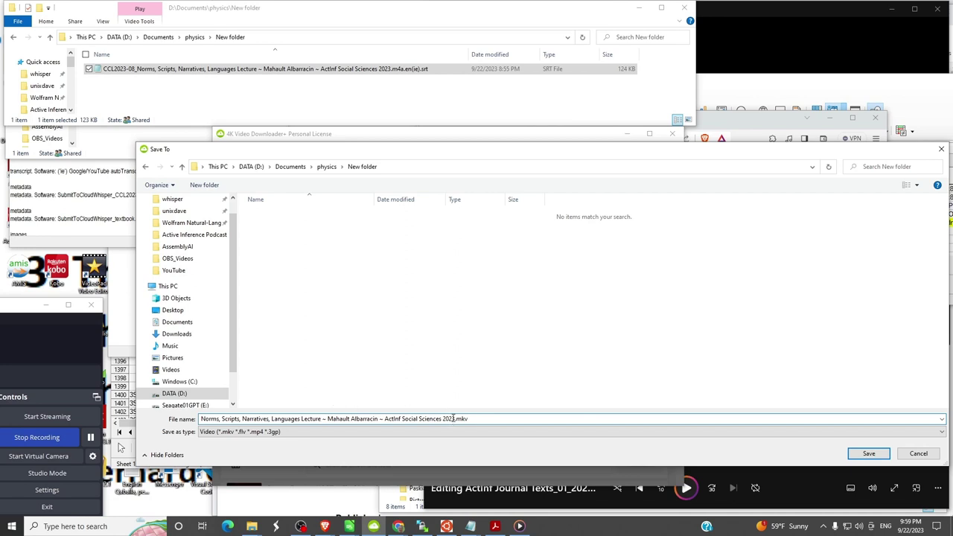
left_click_drag(454, 419, 66, 373)
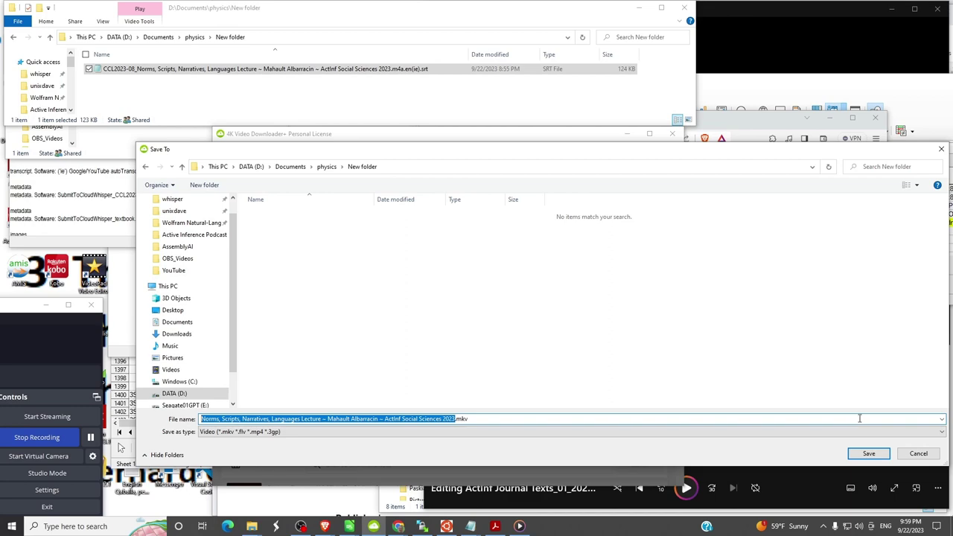
left_click(868, 454)
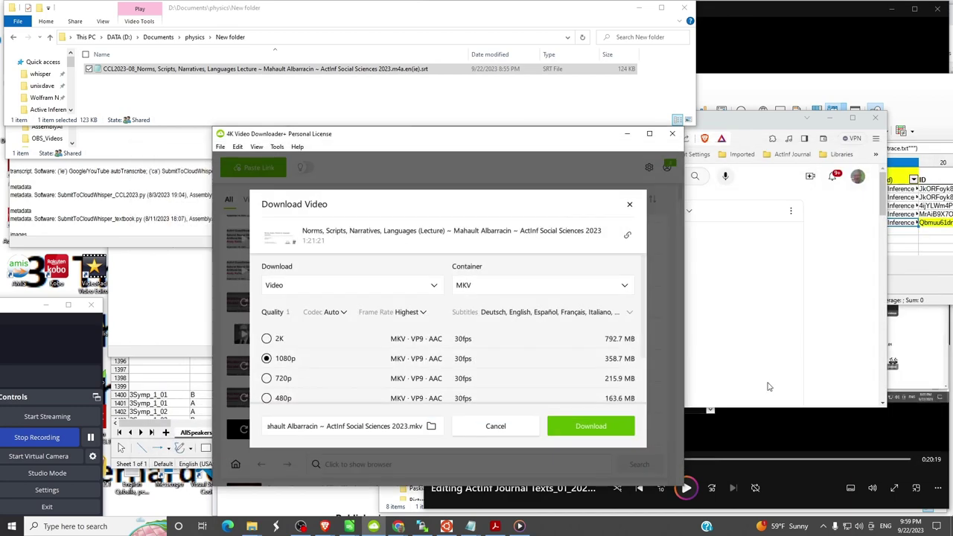
- Start the lecture download without the full channel, and enlarge Explorer to show the arriving files
left_click(579, 427)
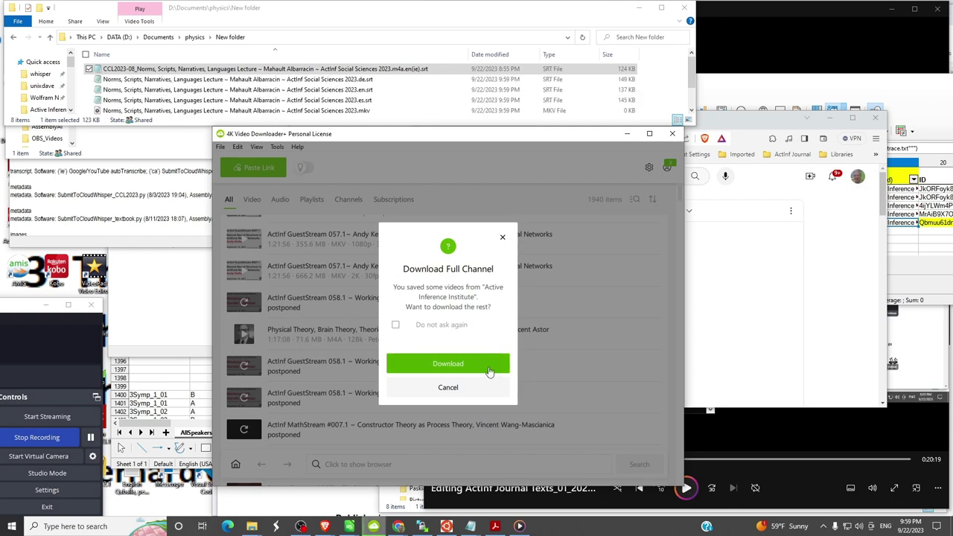
left_click(449, 388)
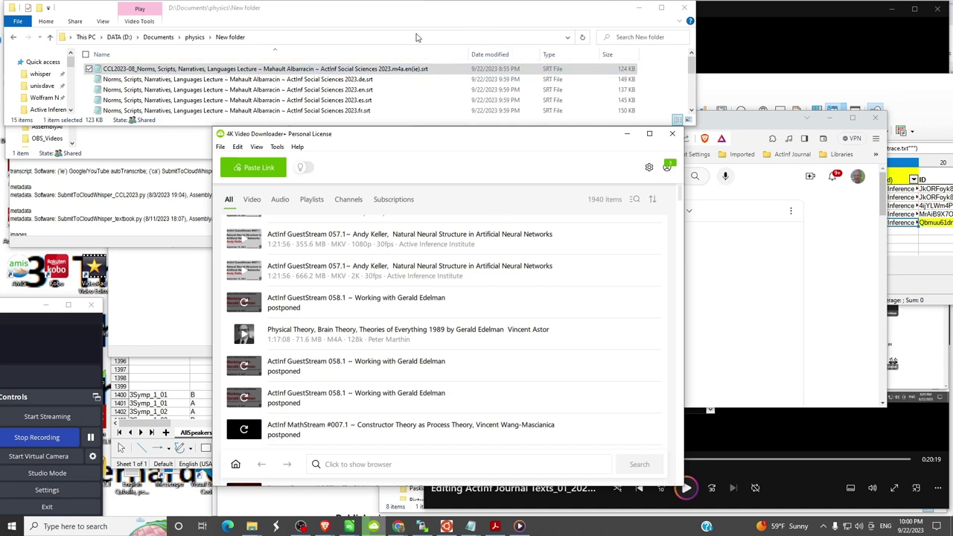
left_click_drag(196, 124, 164, 304)
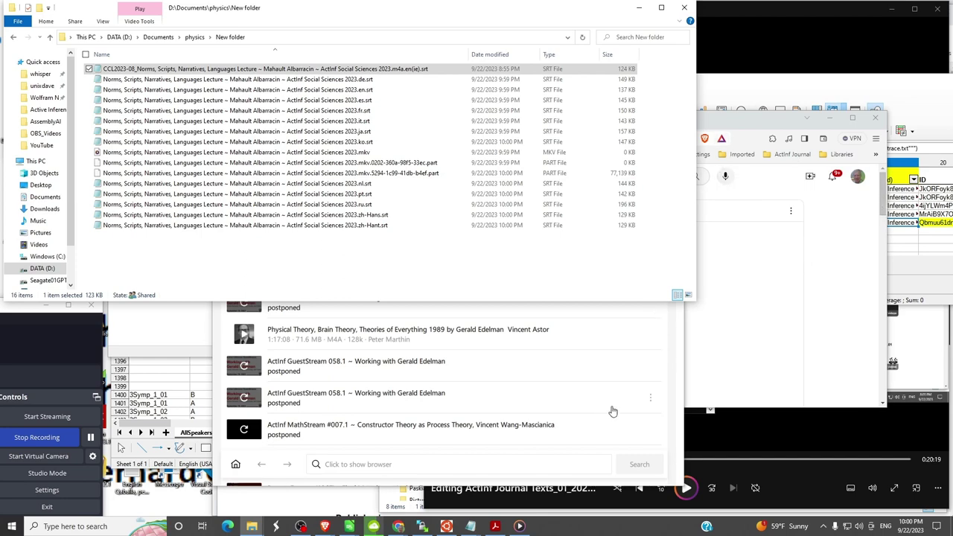
key("alt+Tab")
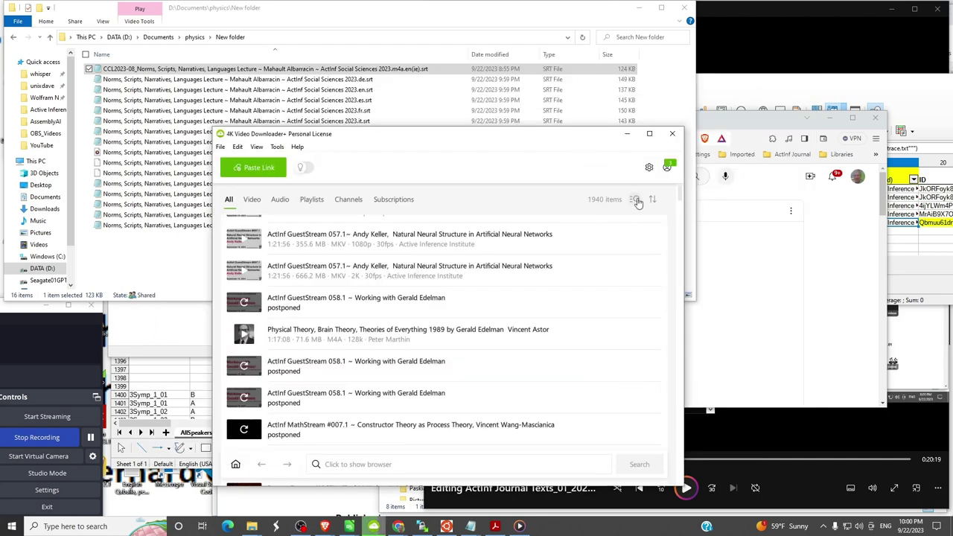
left_click_drag(542, 141, 716, 266)
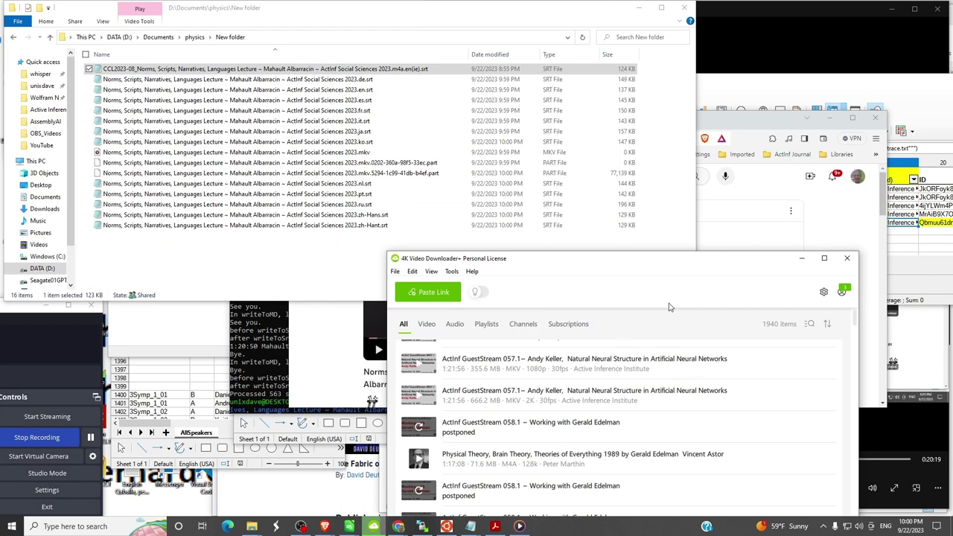
left_click_drag(661, 261, 663, 254)
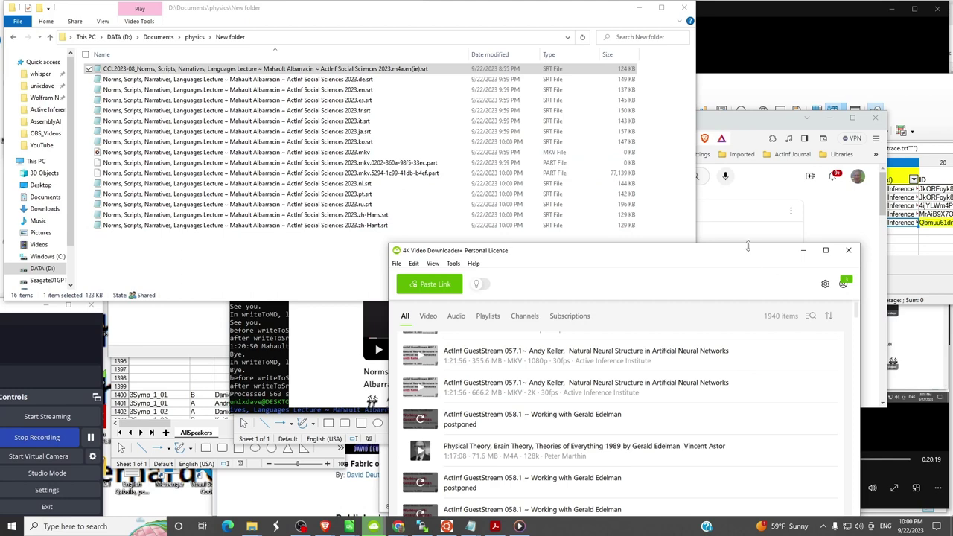
left_click_drag(747, 253, 693, 276)
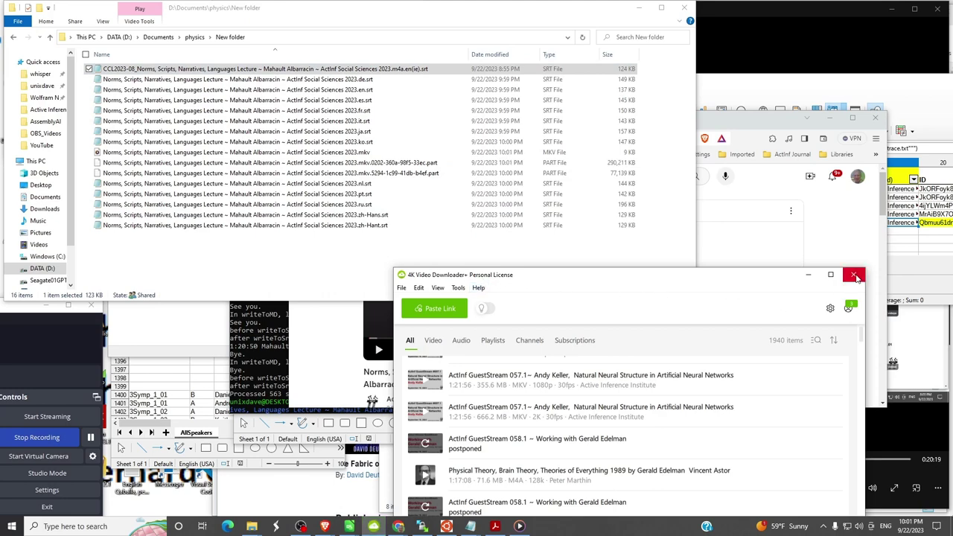
- Close the downloader and sort the New folder files by type
left_click(854, 275)
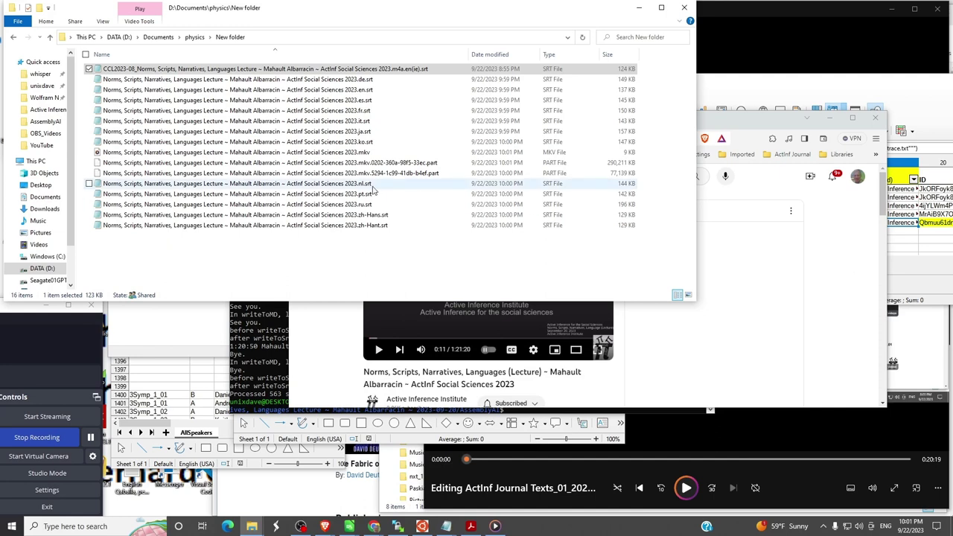
left_click(551, 55)
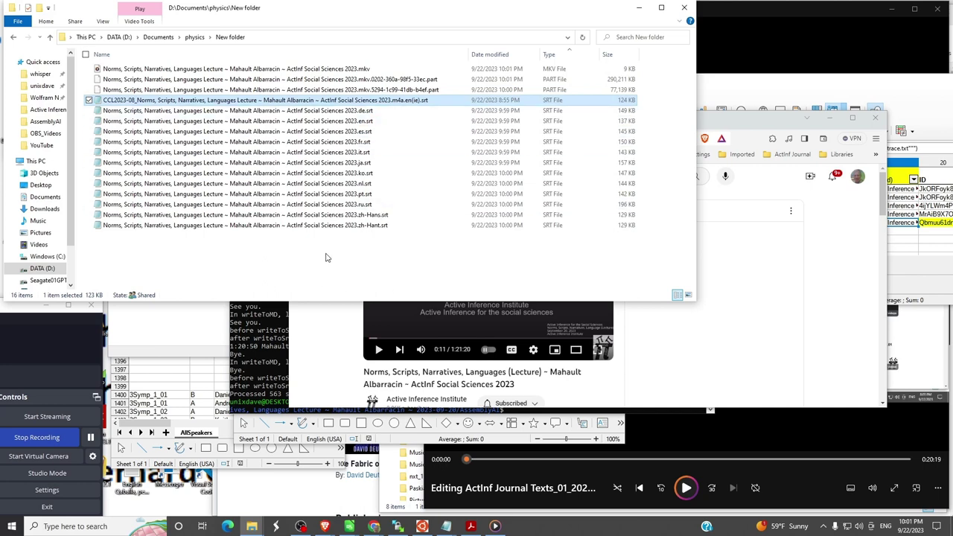
left_click(352, 122)
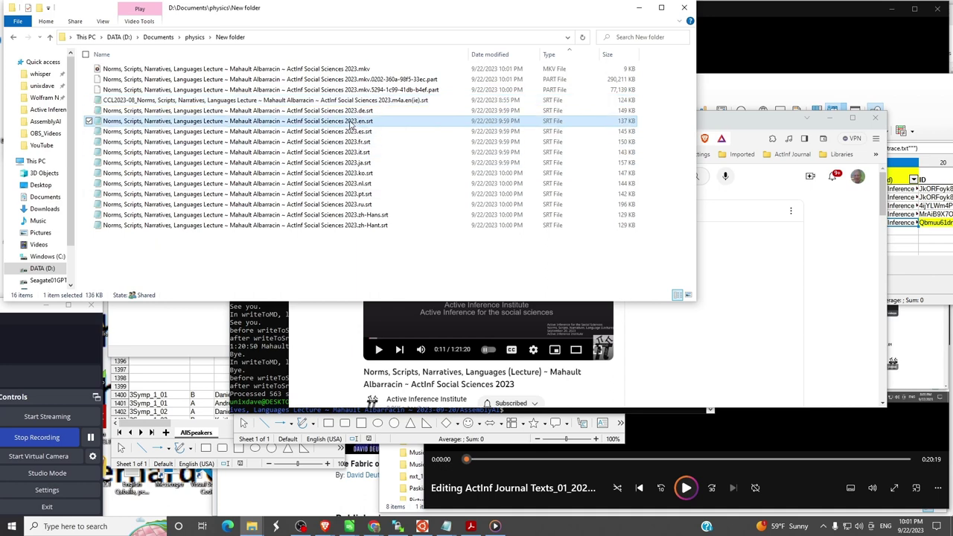
key("F2")
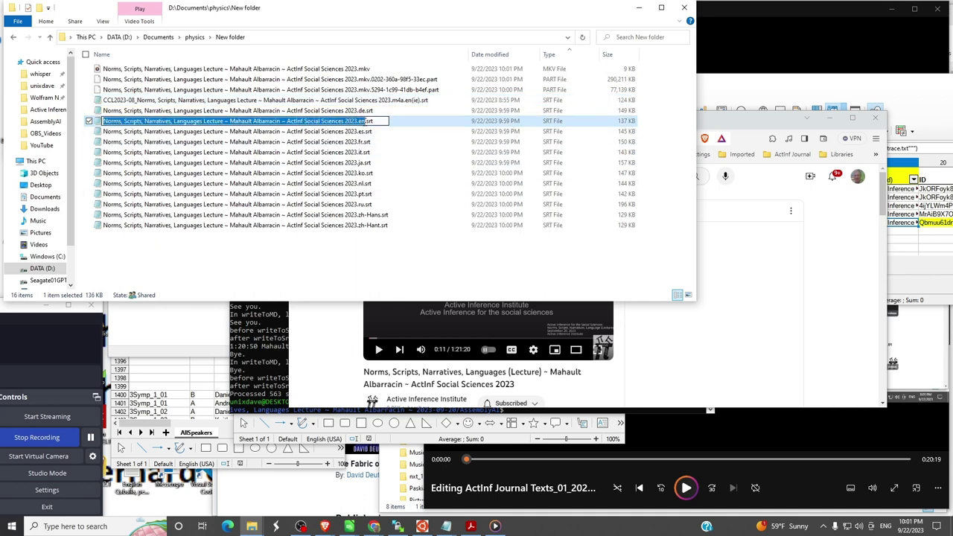
left_click(365, 121)
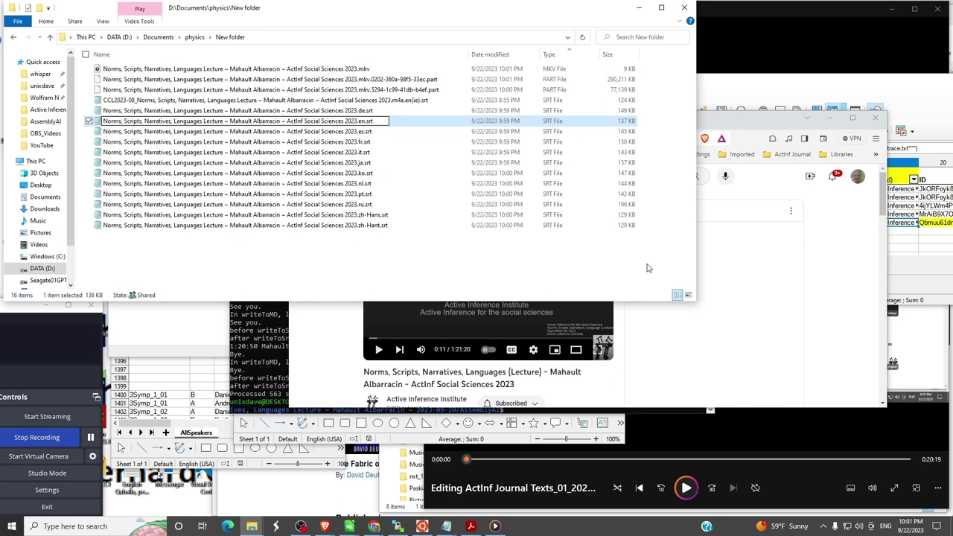
- Rename the existing en(ie).srt subtitle file so it ends in en(ca).srt
left_click(406, 103)
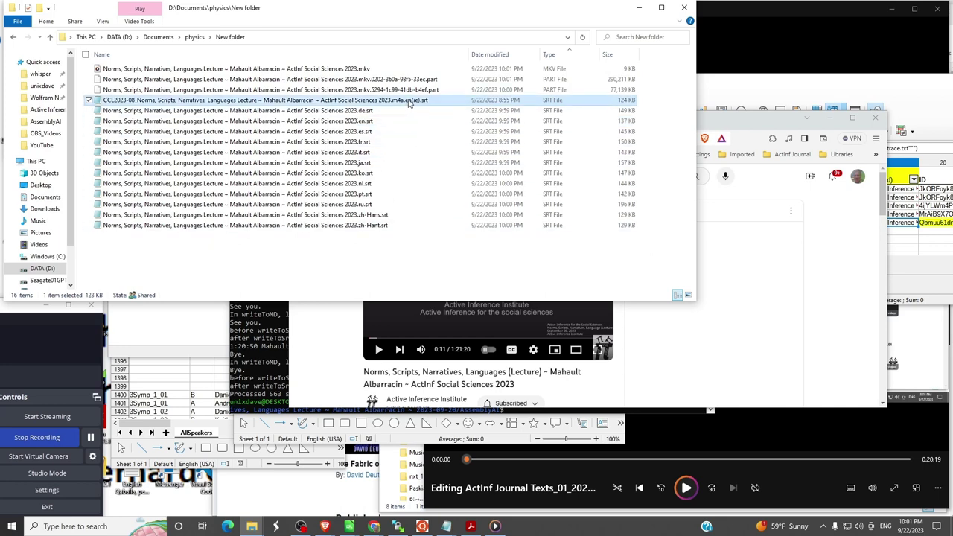
left_click(410, 102)
left_click(414, 100)
key("BackSpace")
type("ca")
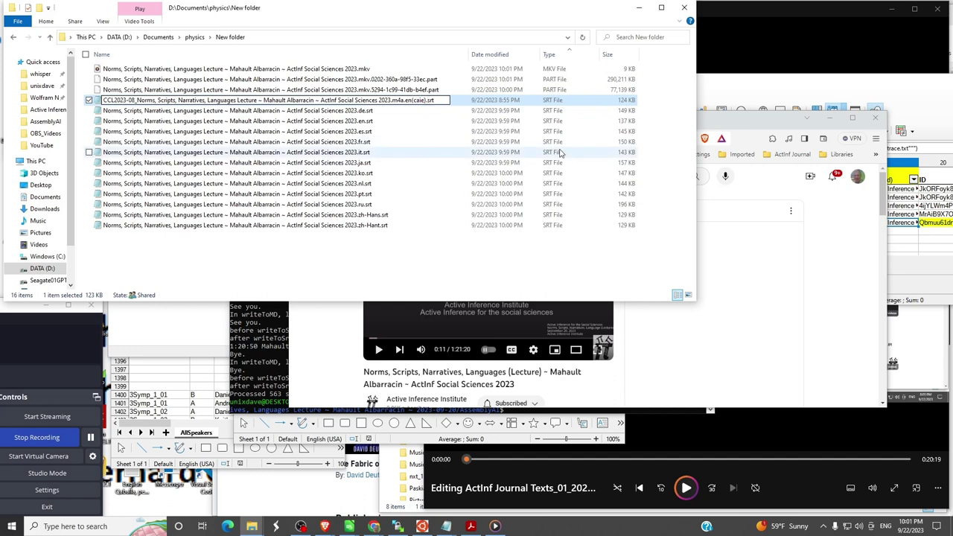
key("Delete")
key("Delete")
key("Return")
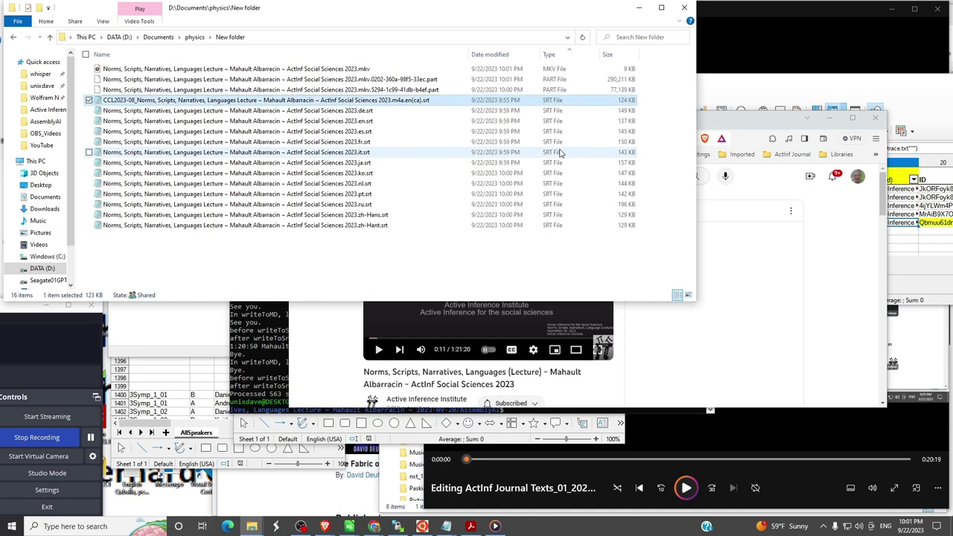
- Rename the downloaded .en.srt file so it ends in .en(ie).srt
left_click(361, 122)
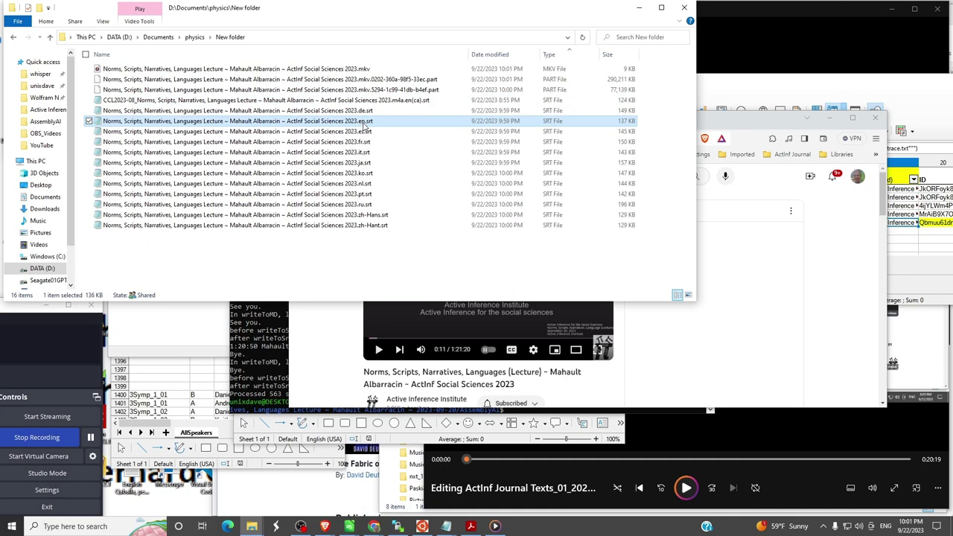
left_click(363, 122)
left_click(365, 121)
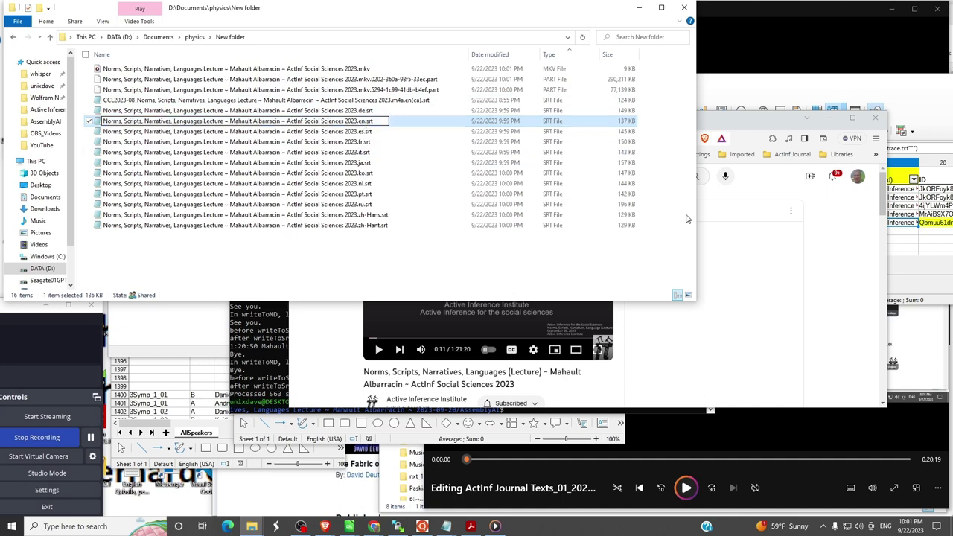
type("g")
type("ie")
type(")")
key("Return")
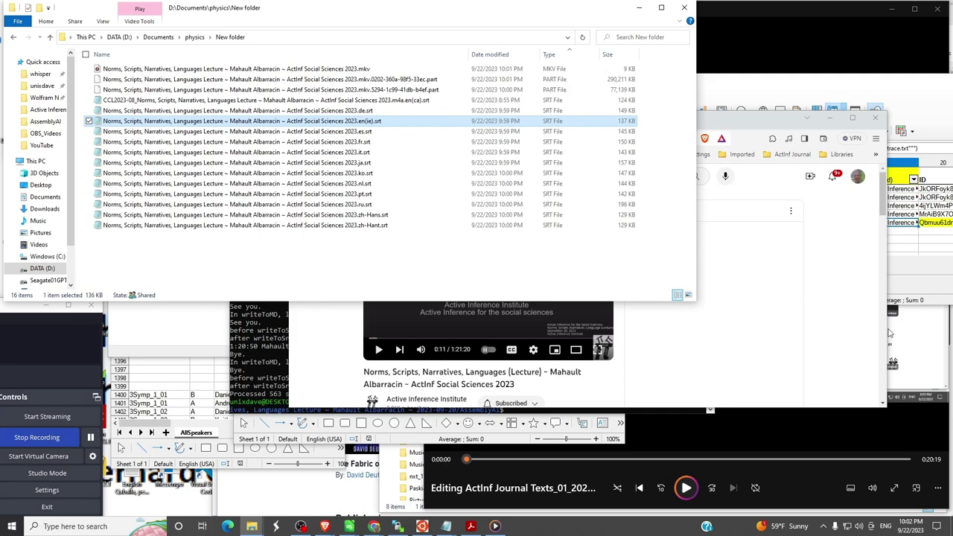
- On the GitHub Upload files page, remove the queued en(e).srt caption file
key("alt+Tab")
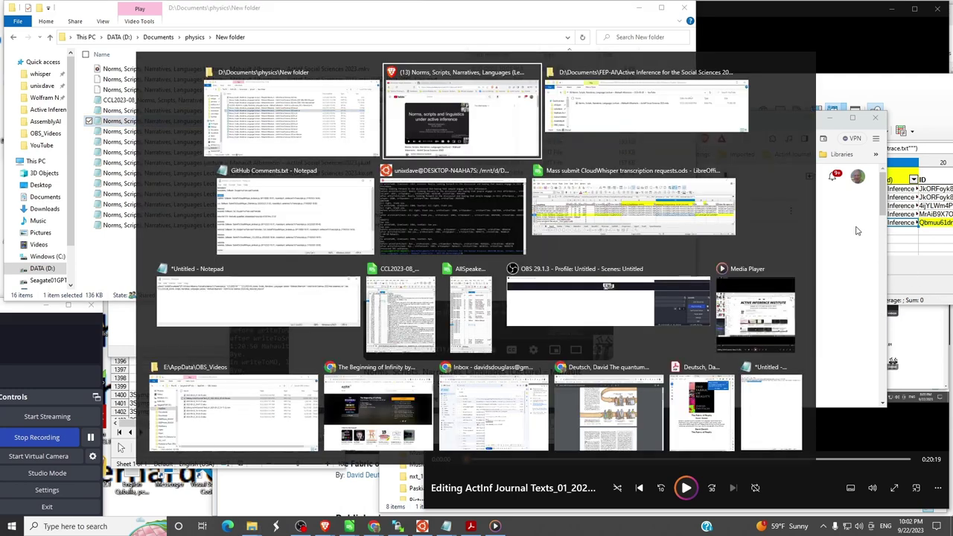
key("alt+Tab")
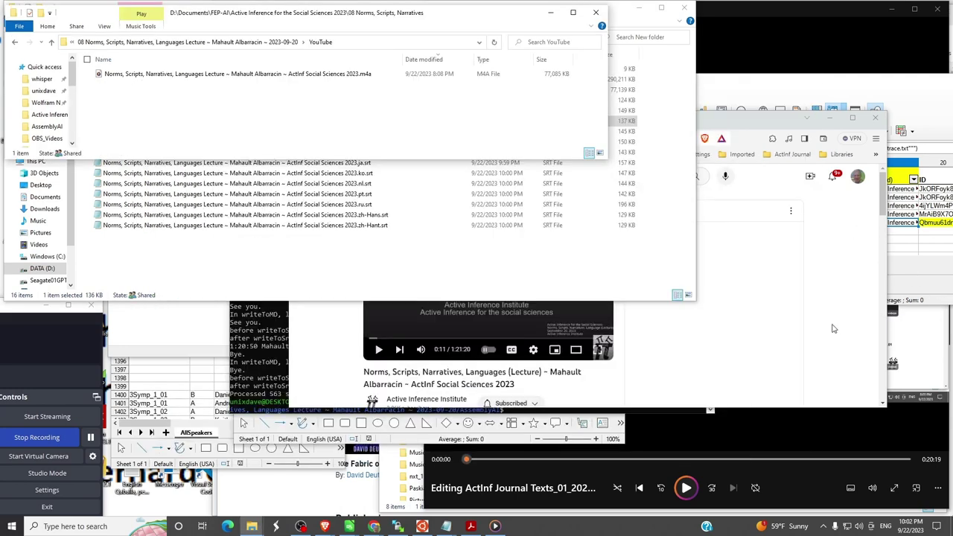
left_click(752, 120)
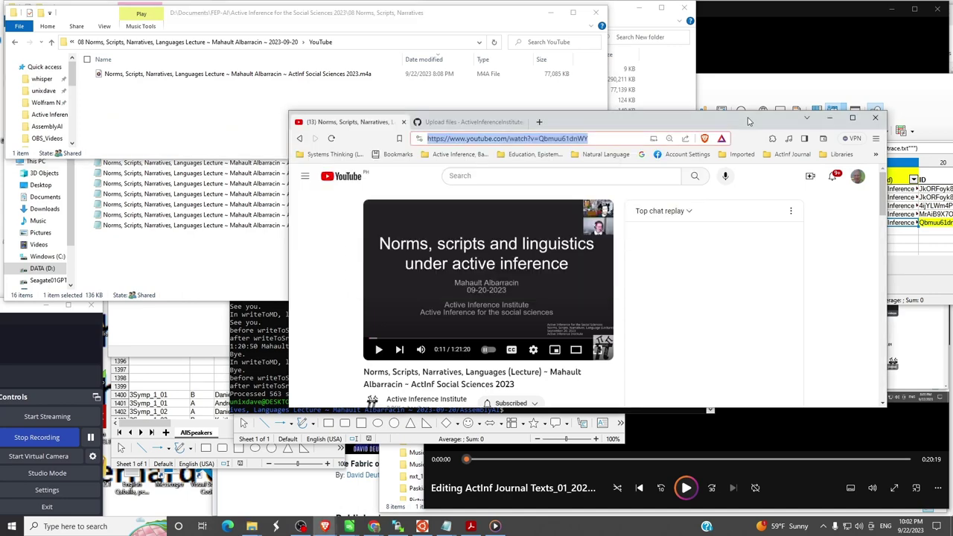
key("alt+Tab")
key("alt+Tab")
key("alt+shift+Tab")
key("alt+shift+Tab")
key("alt+shift+Tab")
key("alt+Tab")
key("alt+shift+Tab")
key("ctrl+l")
left_click(503, 123)
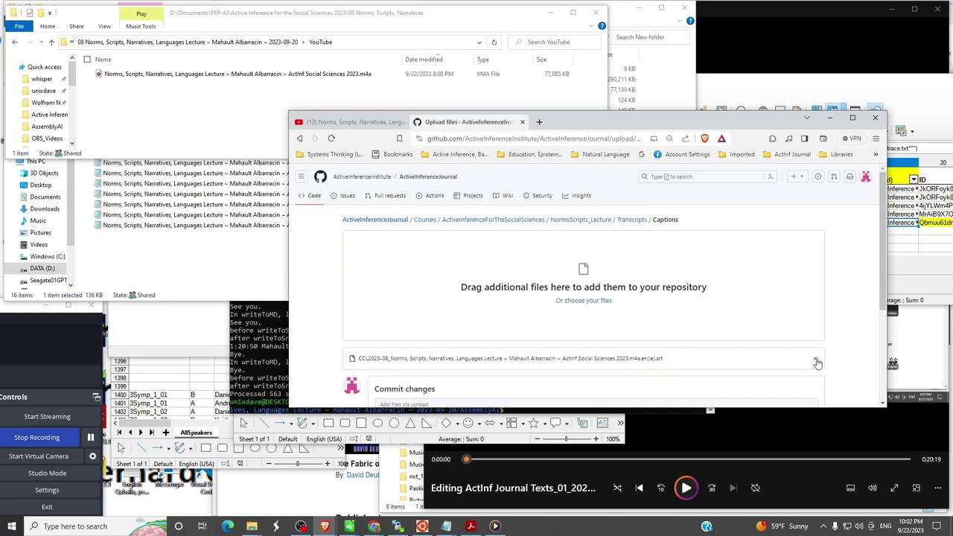
left_click(817, 363)
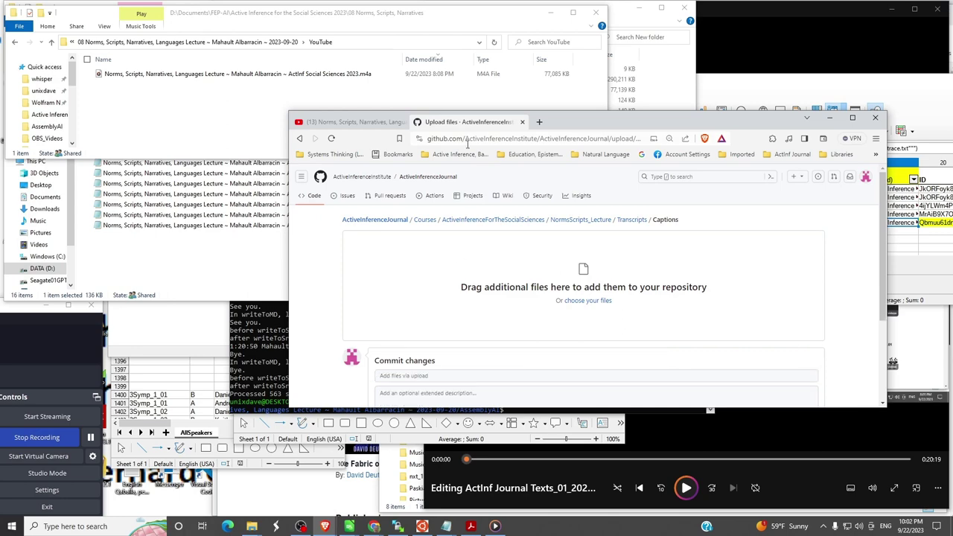
left_click(152, 254)
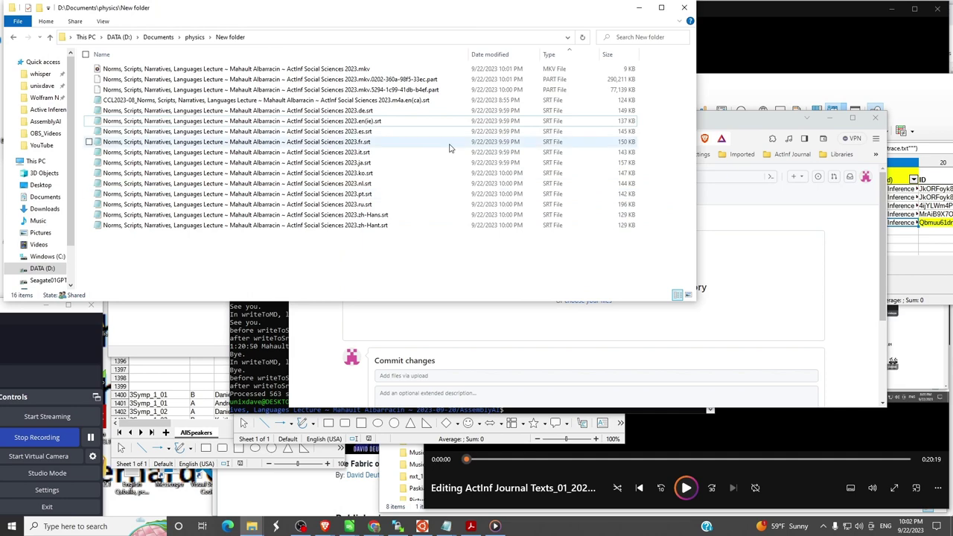
left_click(370, 125)
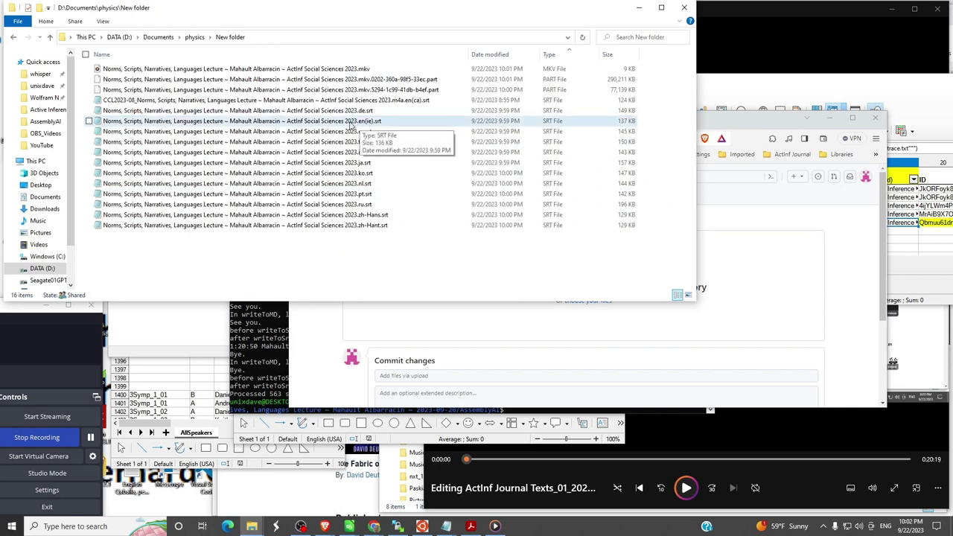
double_click(350, 125)
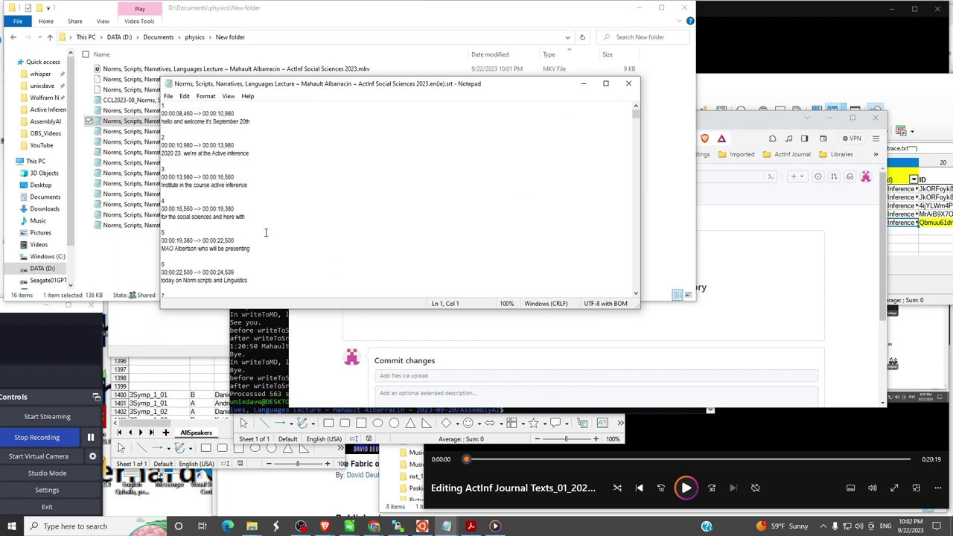
scroll(265, 234, "down", 1)
scroll(265, 233, "down", 1)
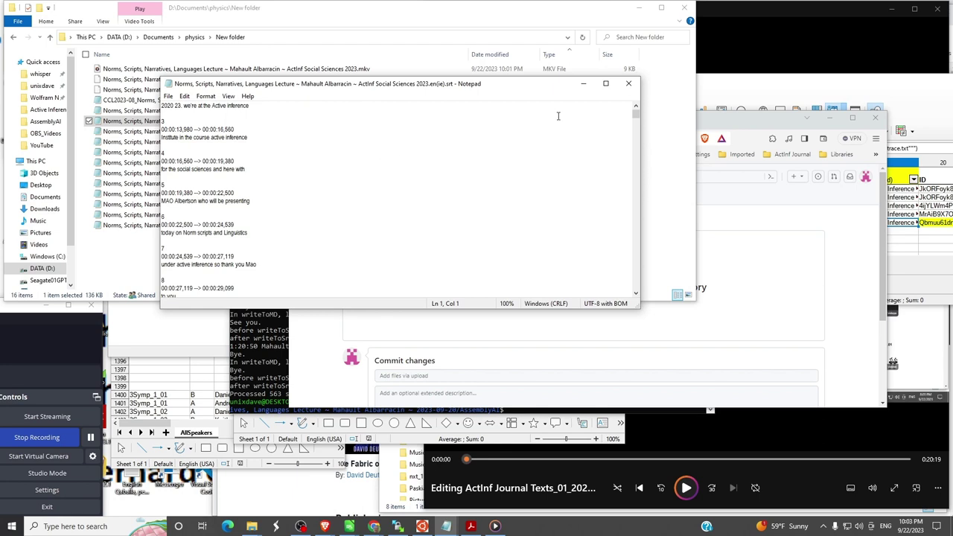
scroll(299, 222, "up", 1)
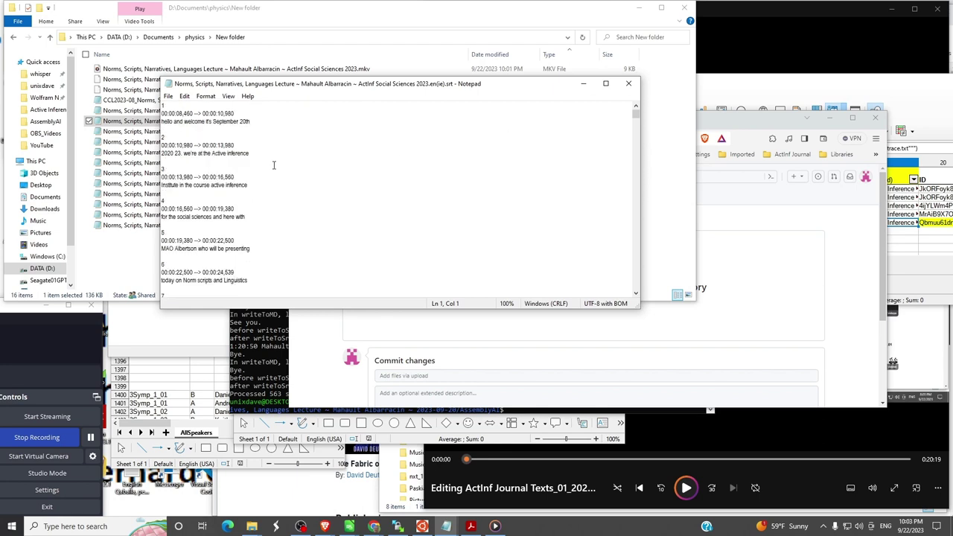
left_click(628, 83)
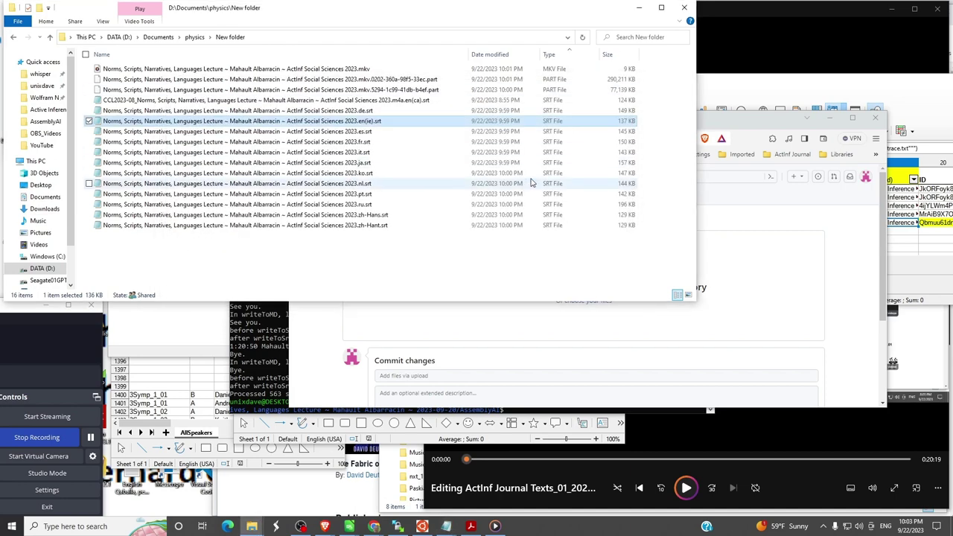
double_click(398, 101)
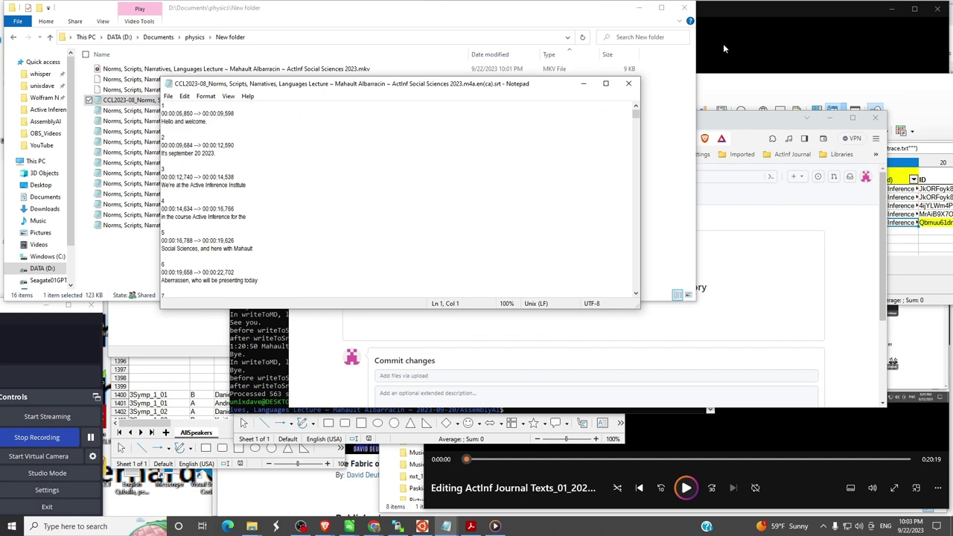
left_click(629, 83)
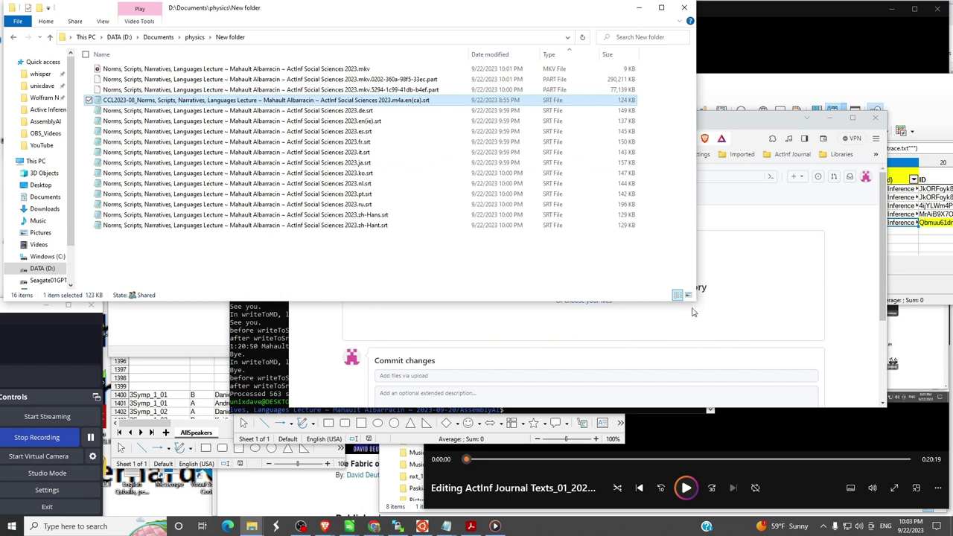
- Drag the en(ca).srt and en(ie).srt files from Explorer into the GitHub Captions upload area
left_click_drag(695, 304, 604, 254)
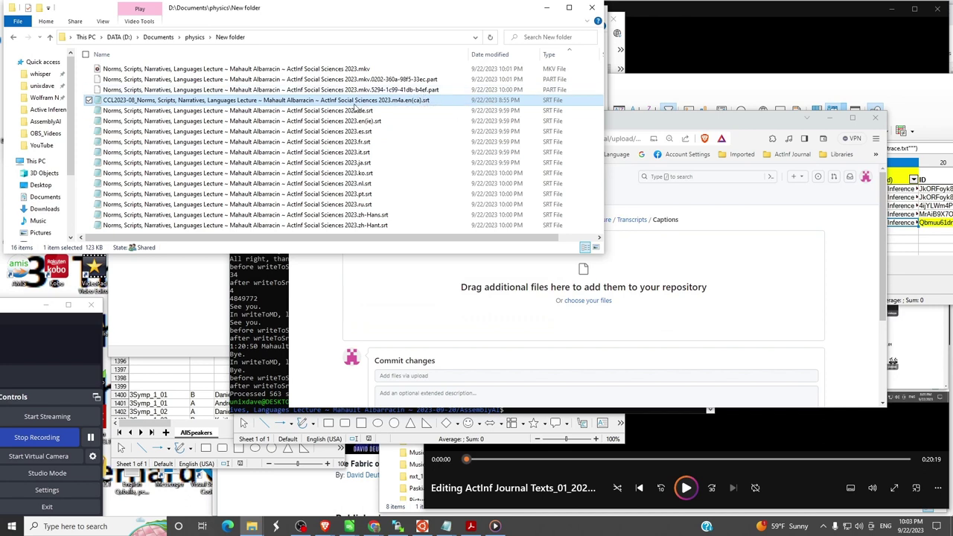
left_click(361, 102)
left_click(367, 124)
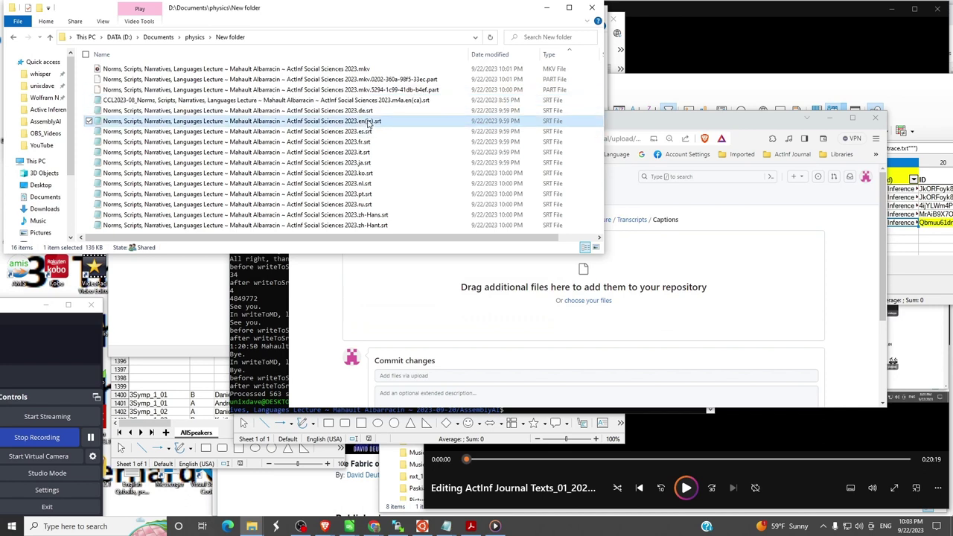
key("shift+Up")
key("shift+Up")
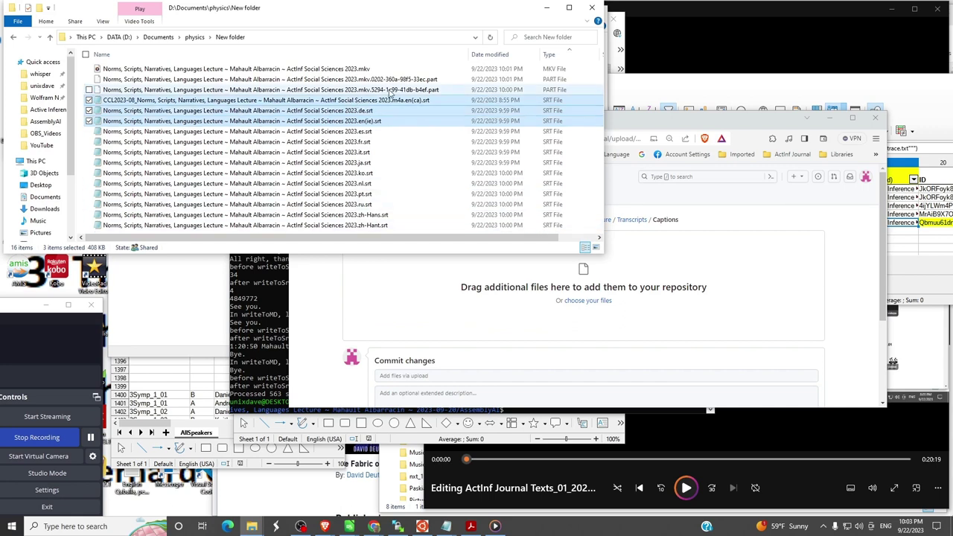
left_click(381, 111, "ctrl")
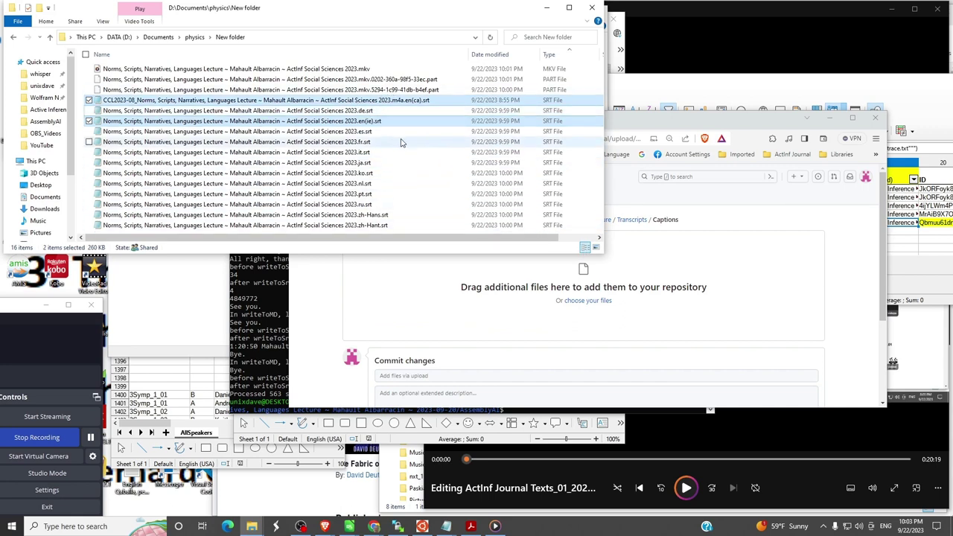
left_click_drag(376, 102, 732, 285)
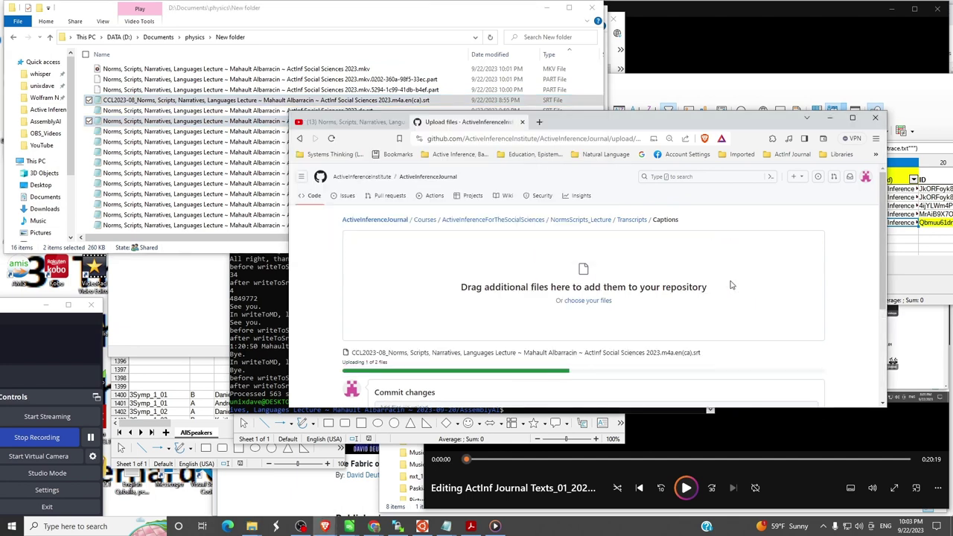
scroll(731, 285, "down", 3)
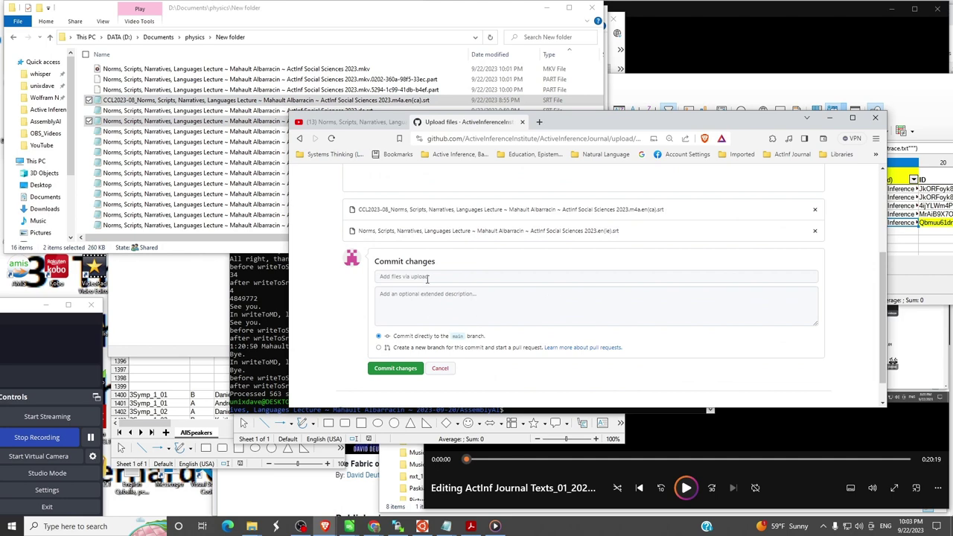
left_click(428, 277)
- Paste 'captions' from GitHub Comments.txt as the commit summary
key("alt+Tab")
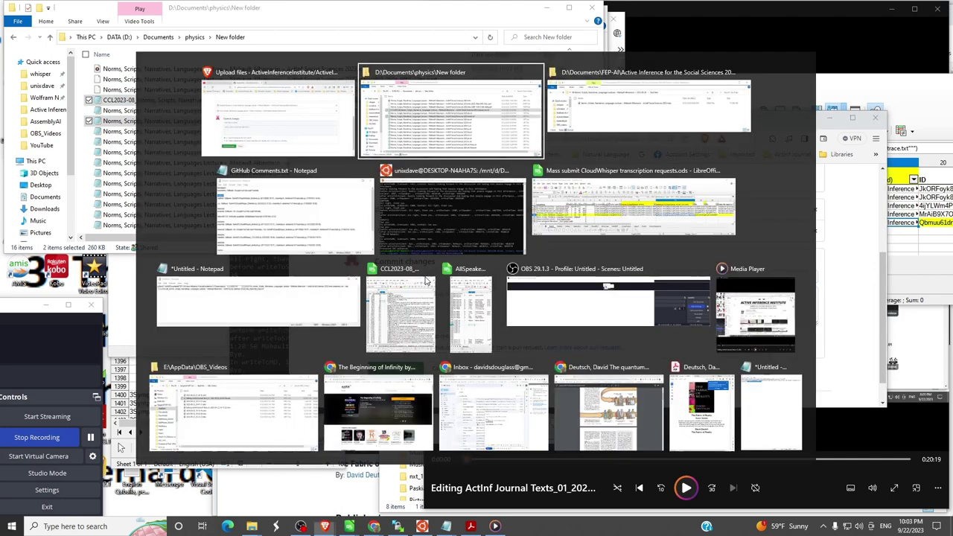
key("alt+Tab")
key("alt+Tab")
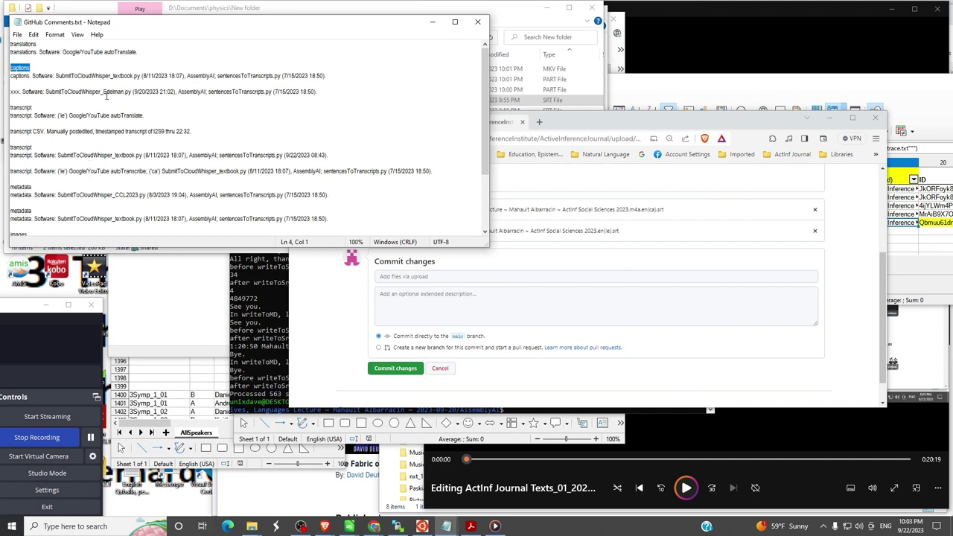
left_click_drag(50, 67, 2, 67)
key("ctrl+c")
left_click(400, 277)
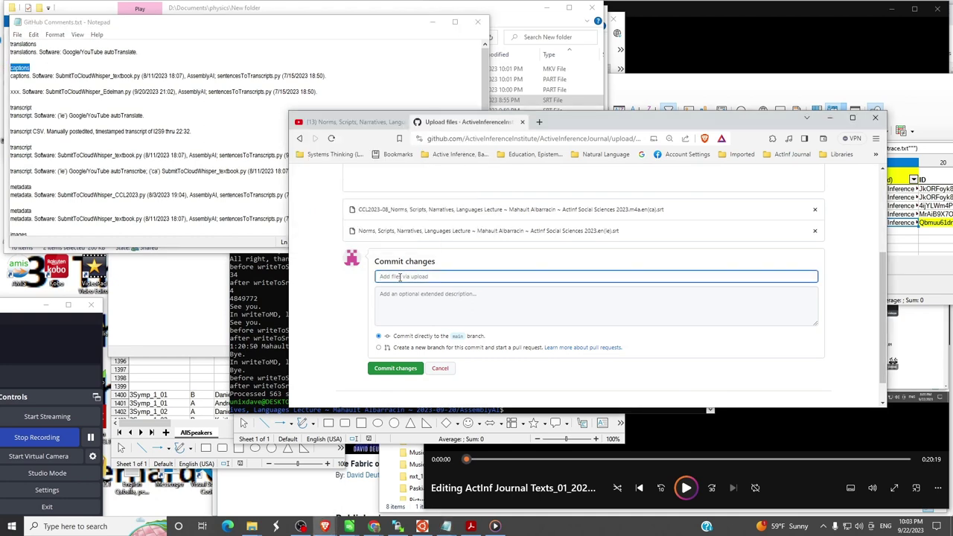
key("ctrl+v")
- Fill the extended description with 'captions.' plus the YouTube autoTranscribe and SubmitToCloudWhisper_textbook.py credits
left_click(177, 113)
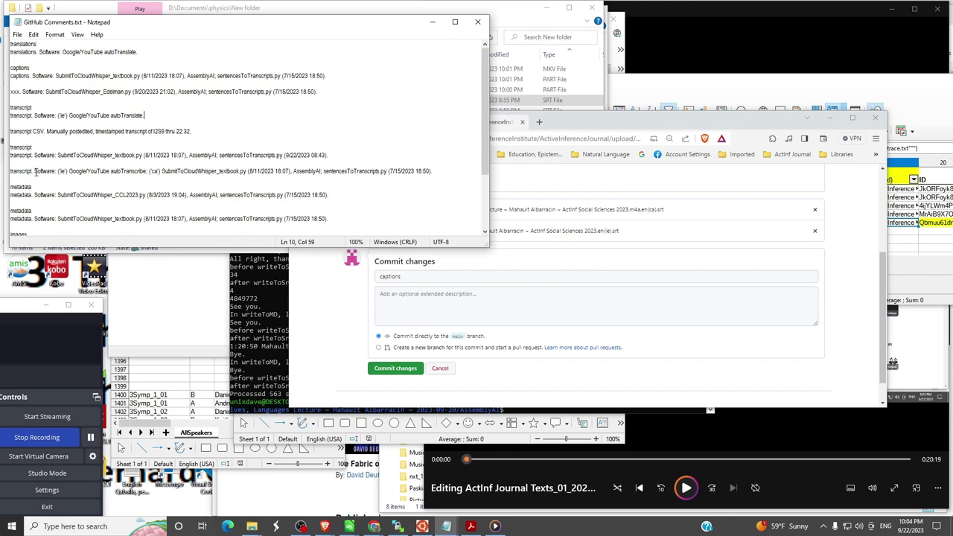
left_click_drag(34, 171, 437, 170)
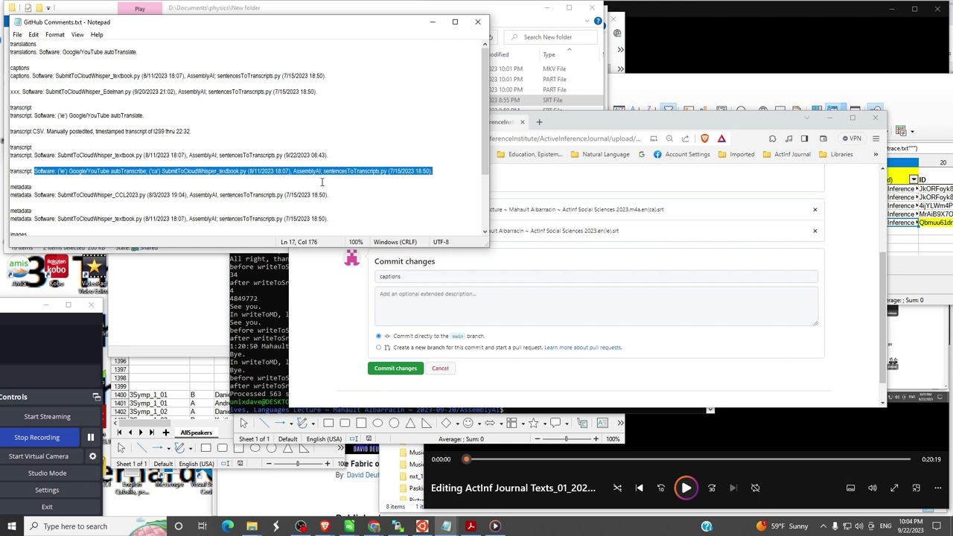
left_click(441, 171)
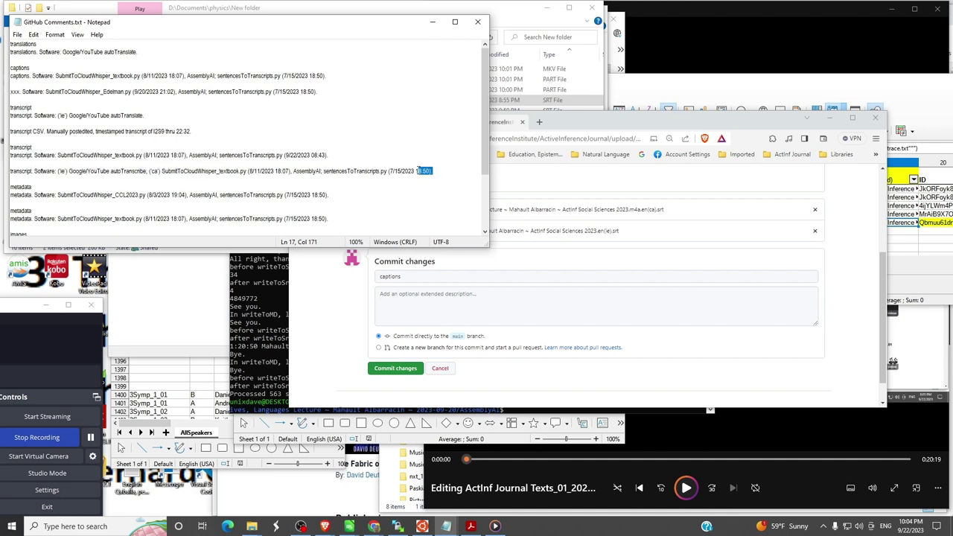
left_click(2, 165, "shift")
left_click(34, 169, "shift")
key("ctrl+c")
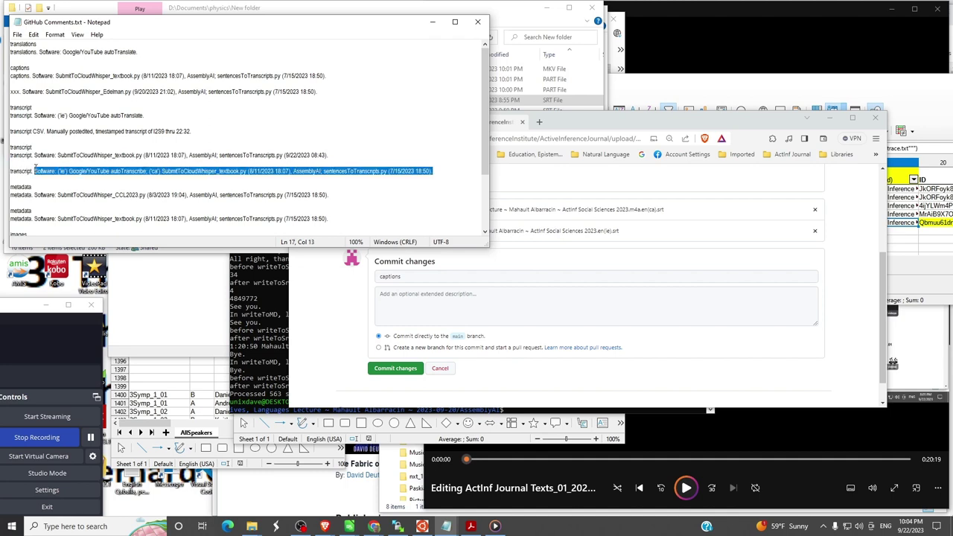
left_click(407, 296)
type("captions.")
key("ctrl+v")
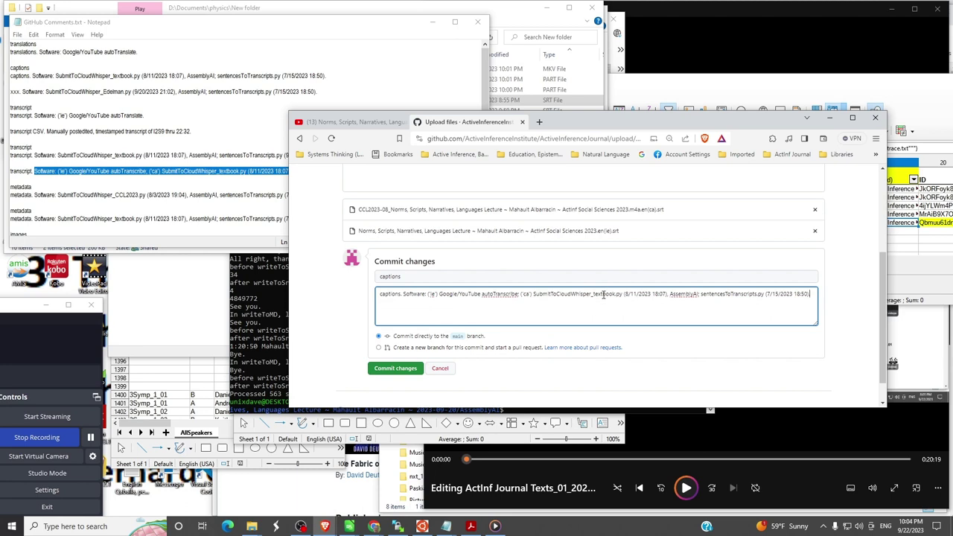
- Commit the two caption files and return to the repository's top-level folders
left_click(401, 371)
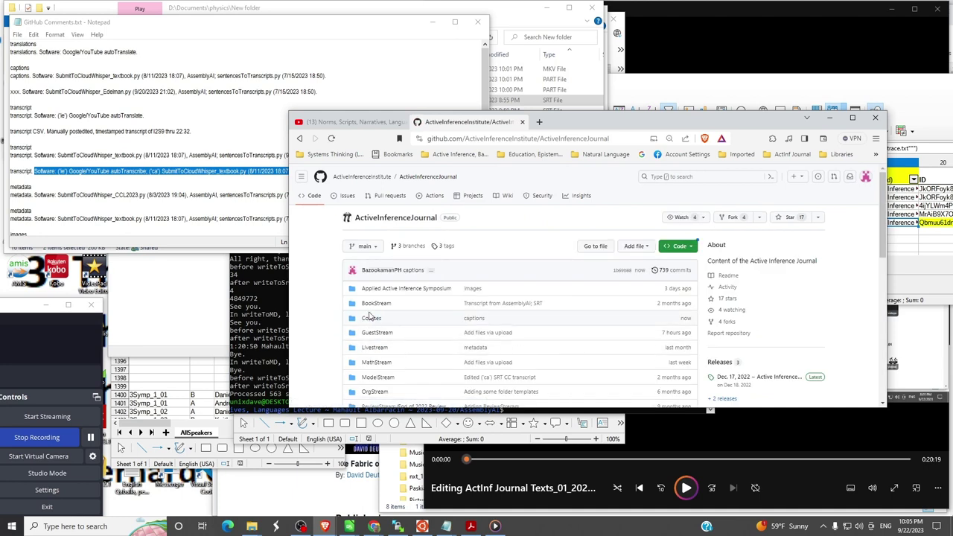
left_click(372, 305)
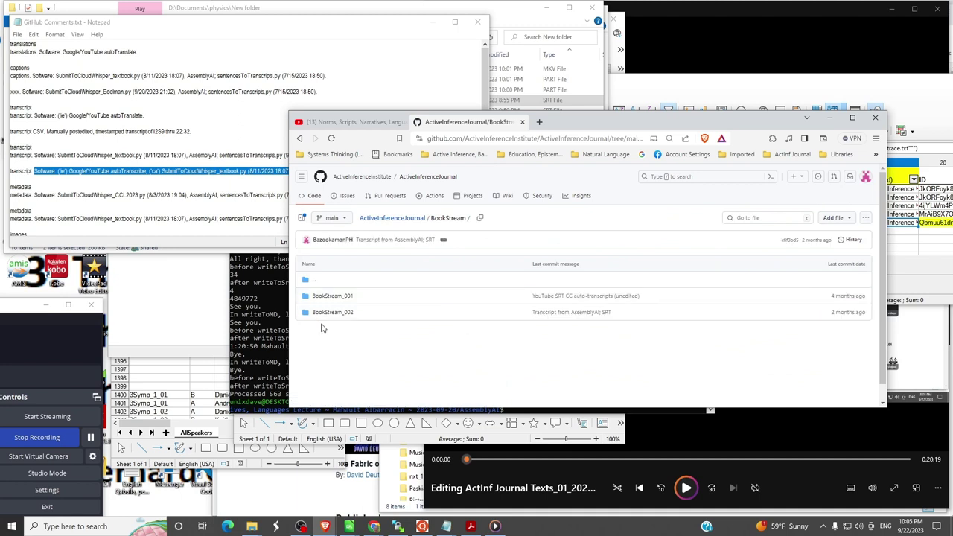
left_click(399, 221)
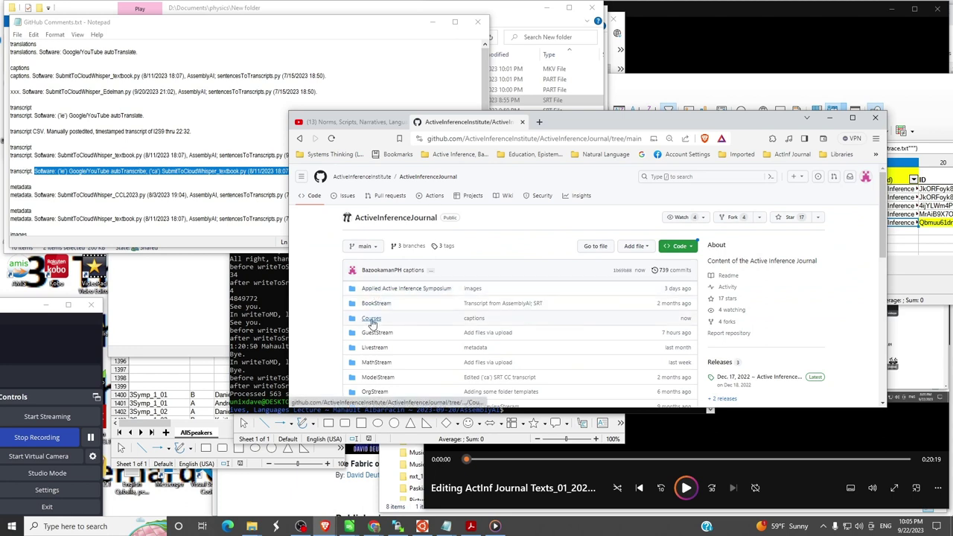
- Navigate Courses › ActiveInferenceForTheSocialSciences › NormsScripts_Lecture › Translations
left_click(372, 322)
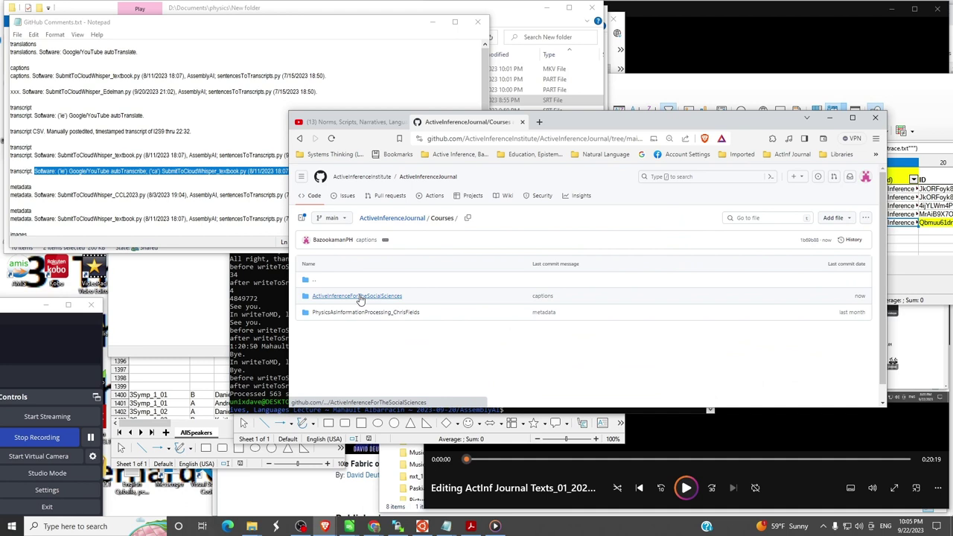
left_click(360, 297)
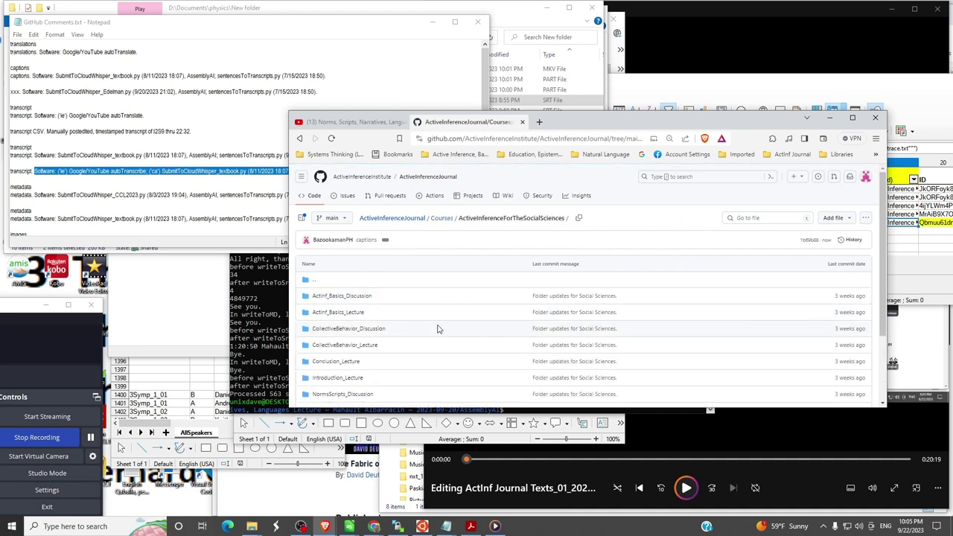
scroll(438, 329, "down", 1)
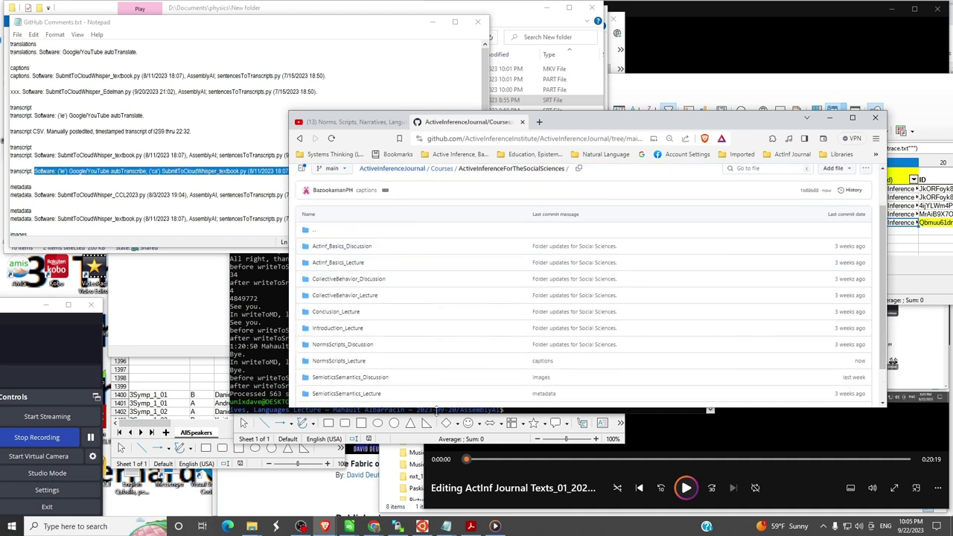
left_click_drag(436, 408, 437, 513)
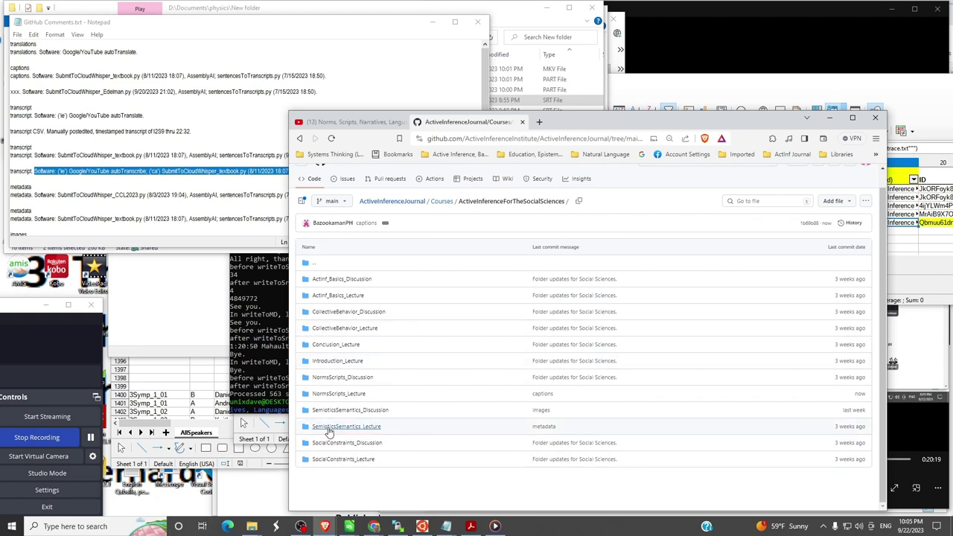
left_click(337, 394)
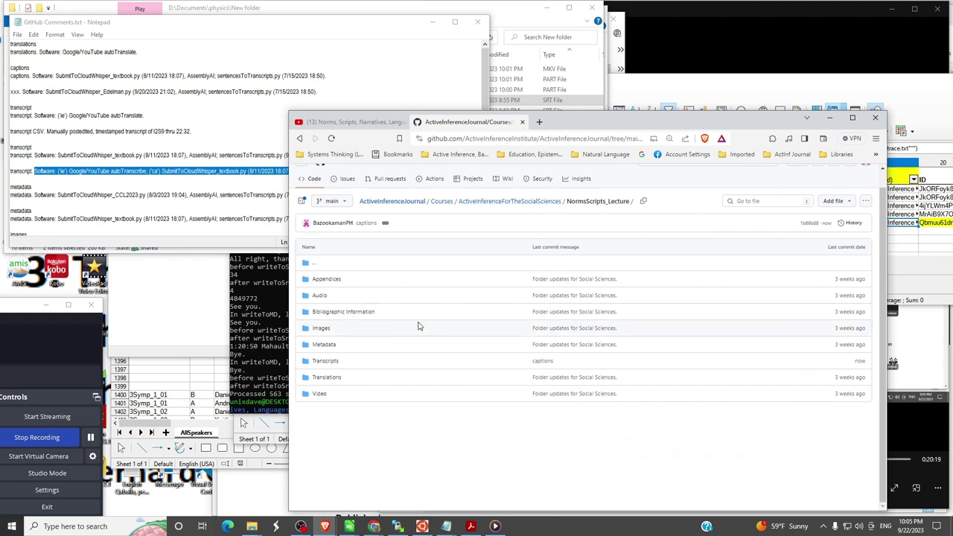
left_click(327, 378)
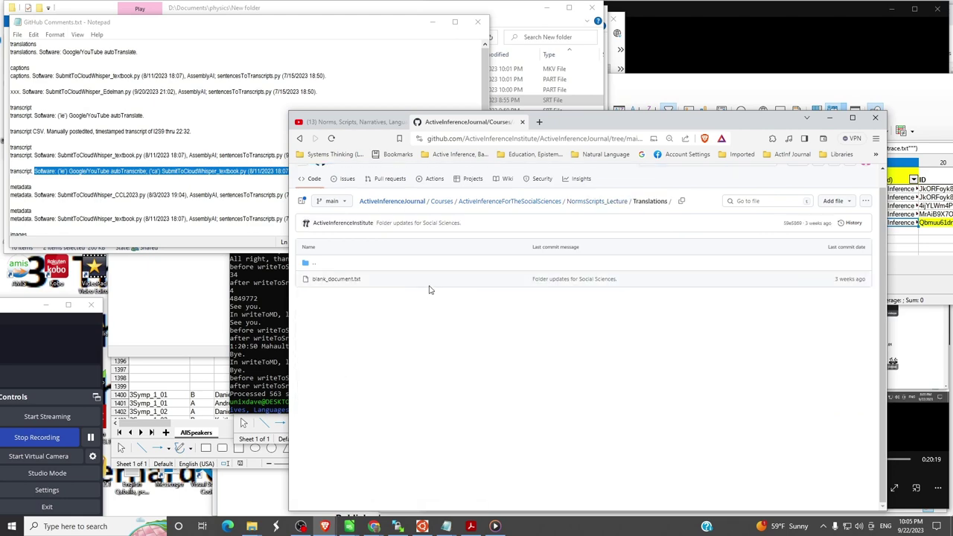
key("alt+Tab")
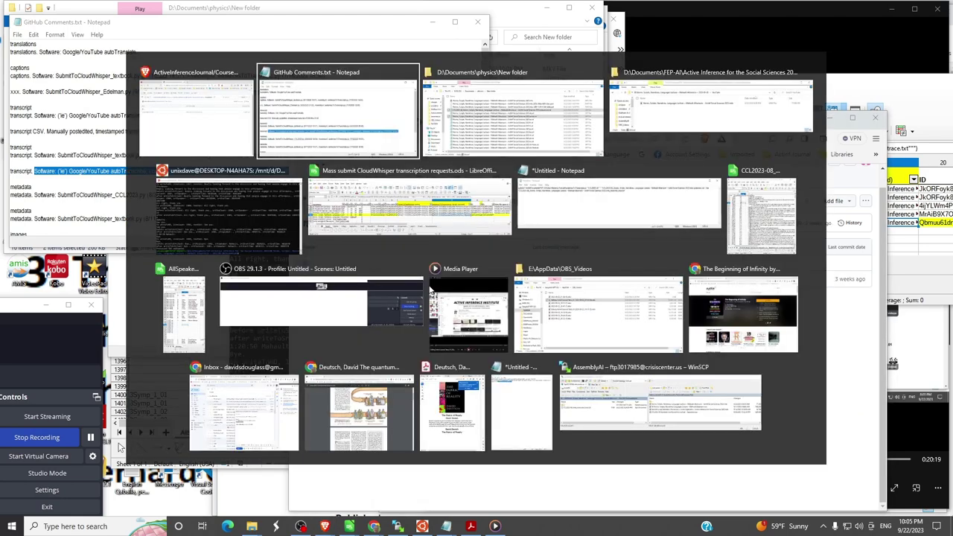
- Select the SRT files from .de to zh-Hant, minus en(ie), and drop them into Translations
key("alt+Tab")
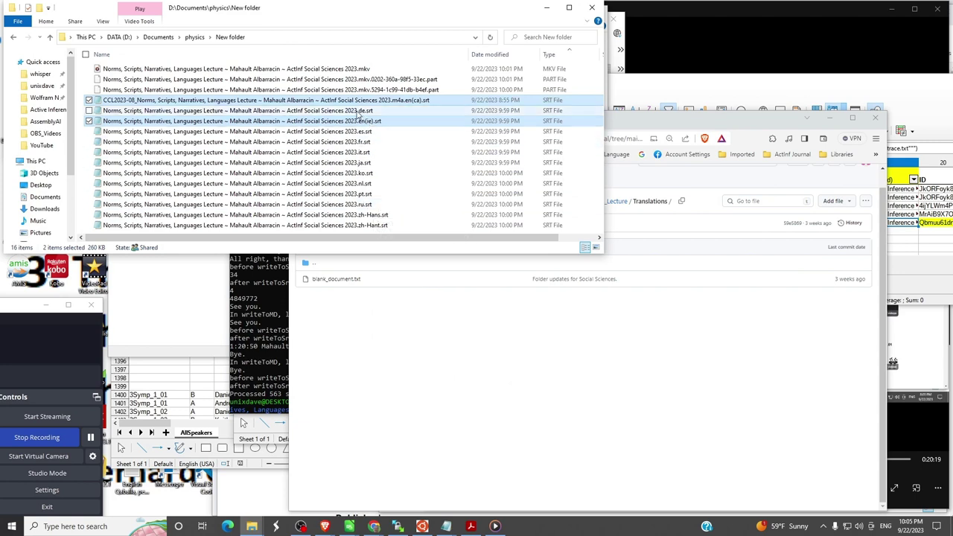
left_click(361, 112)
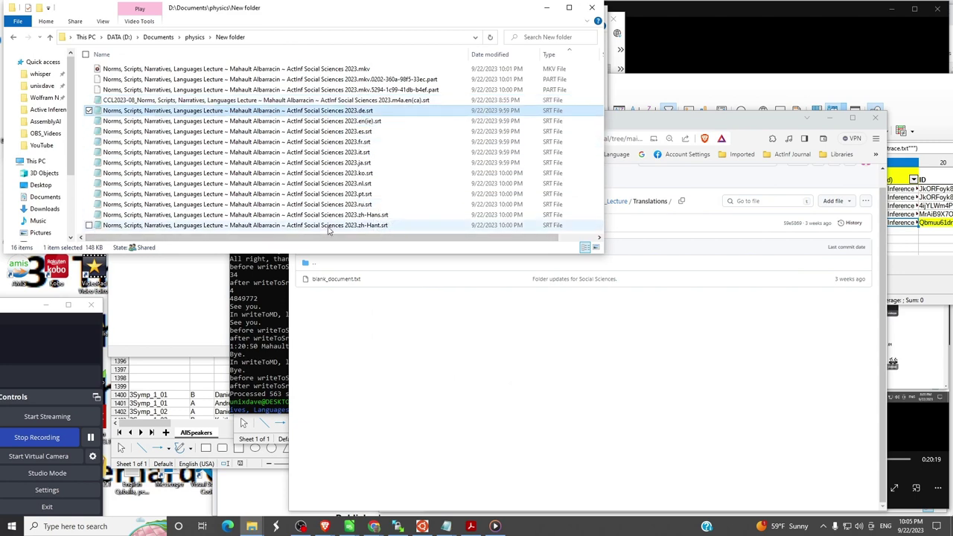
left_click(328, 227, "shift")
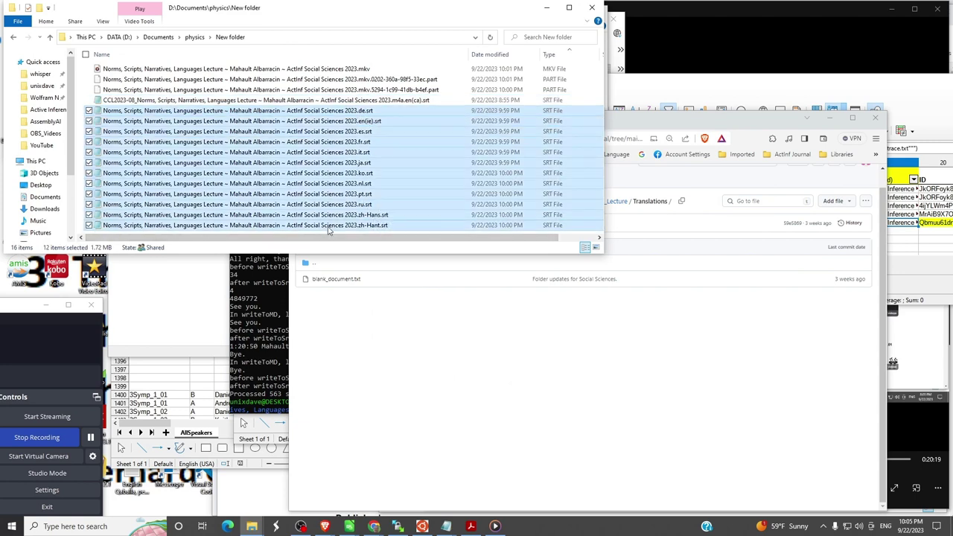
left_click(365, 121, "ctrl")
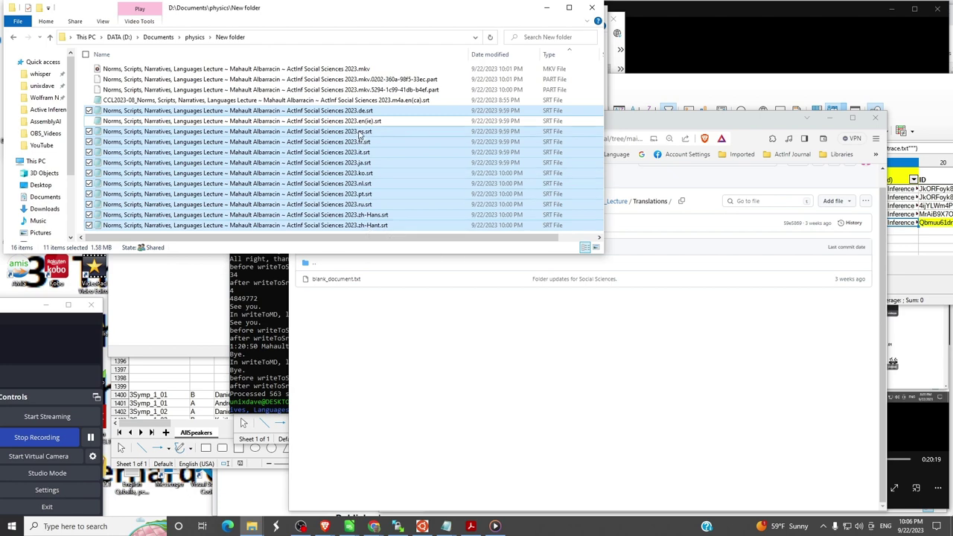
left_click_drag(361, 134, 574, 311)
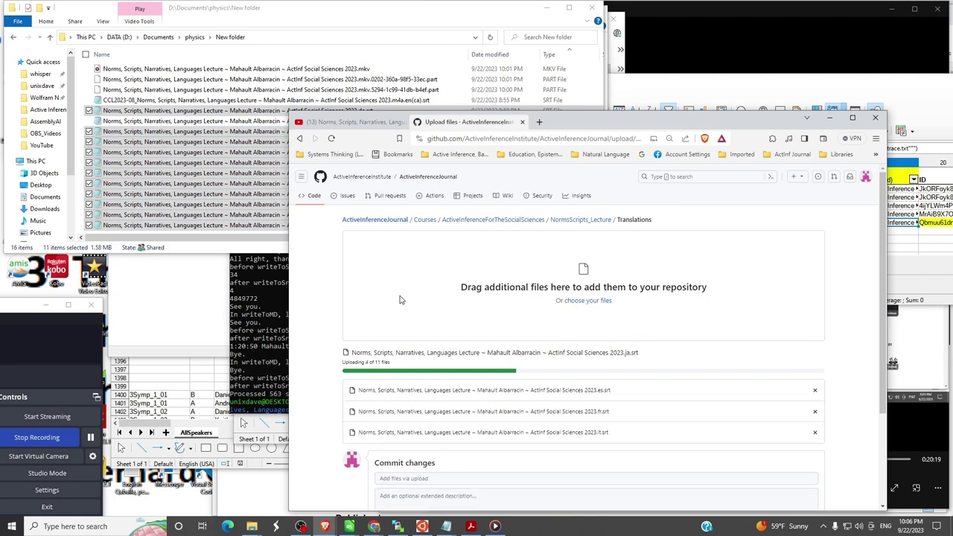
- Fill the commit summary with 'translations' copied from the notes
key("alt+Tab")
key("alt+Tab")
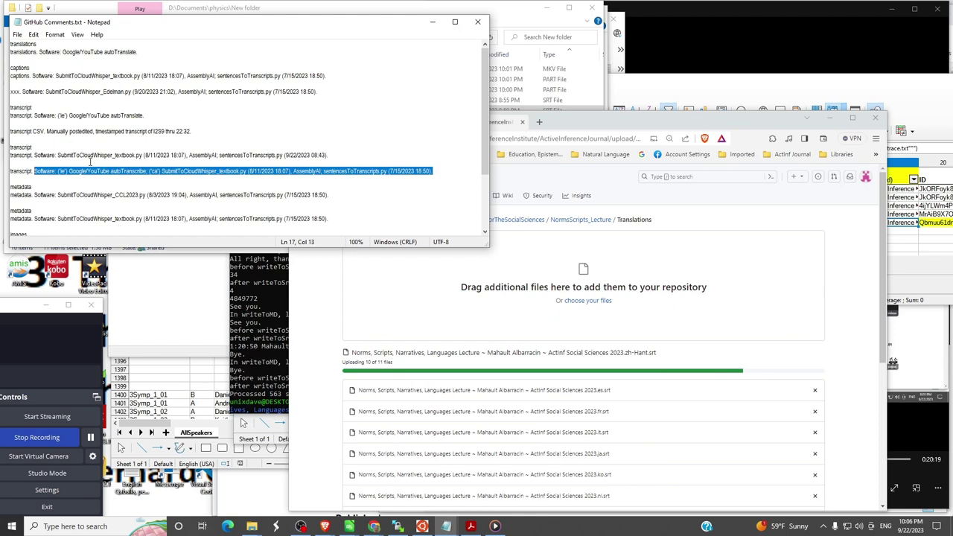
key("ctrl+Home")
key("shift+End")
key("ctrl+c")
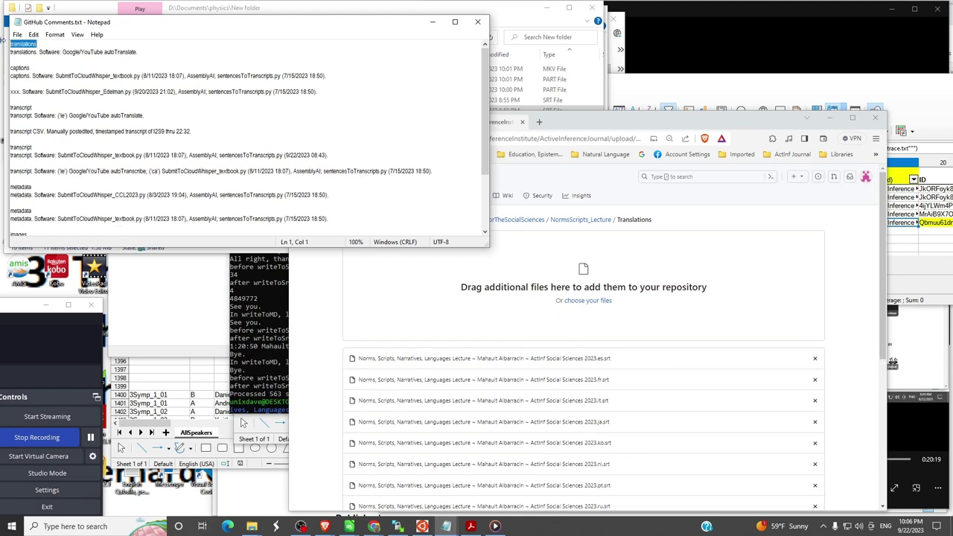
scroll(654, 311, "down", 2)
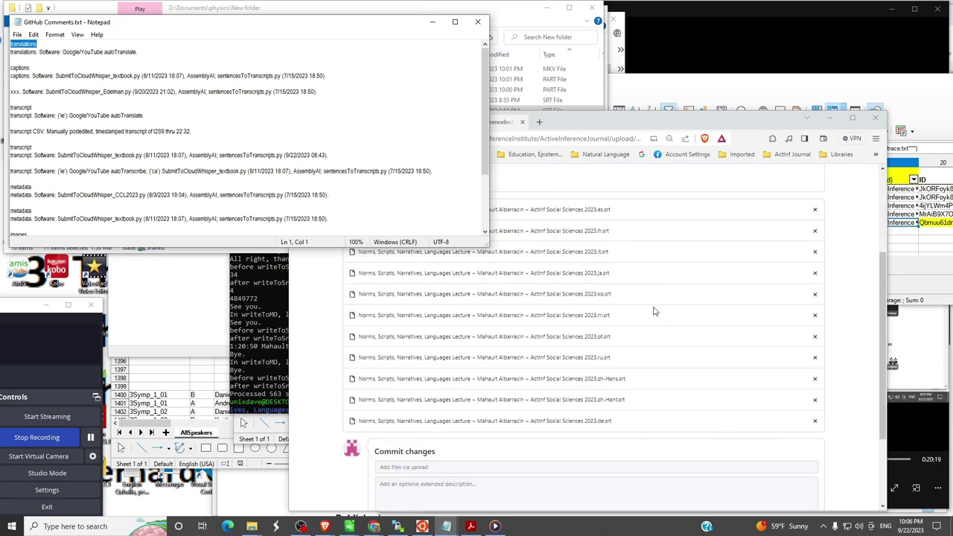
scroll(655, 311, "down", 1)
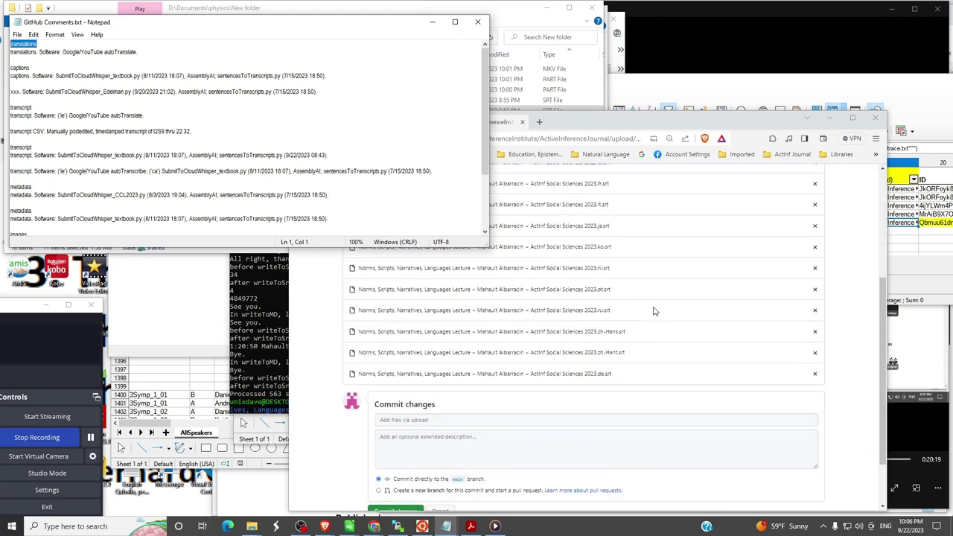
left_click(427, 418)
key("ctrl+v")
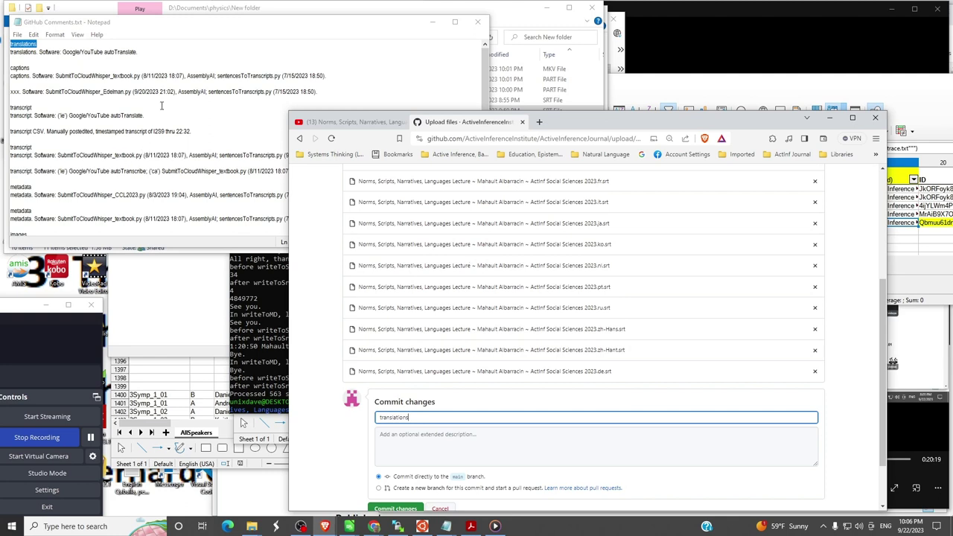
- Paste the Google/YouTube autoTranslate software note as the description and commit the files
left_click_drag(137, 52, 9, 51)
key("ctrl+c")
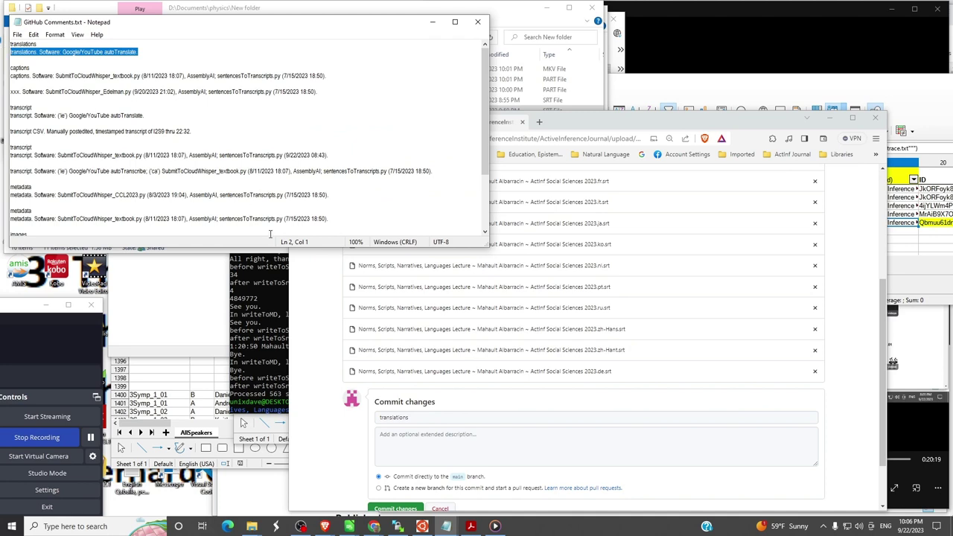
left_click(395, 435)
key("ctrl+v")
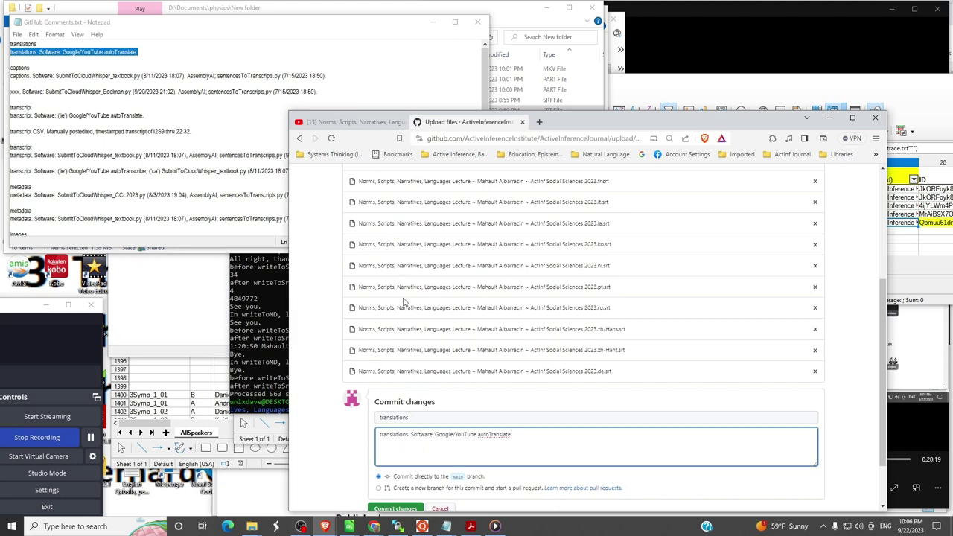
scroll(565, 305, "up", 5)
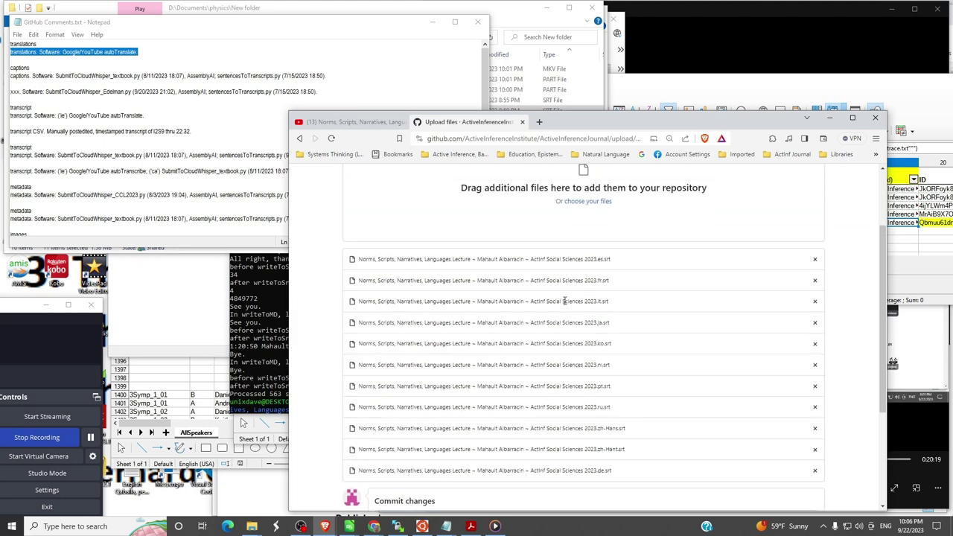
scroll(568, 302, "down", 6)
scroll(567, 302, "down", 1)
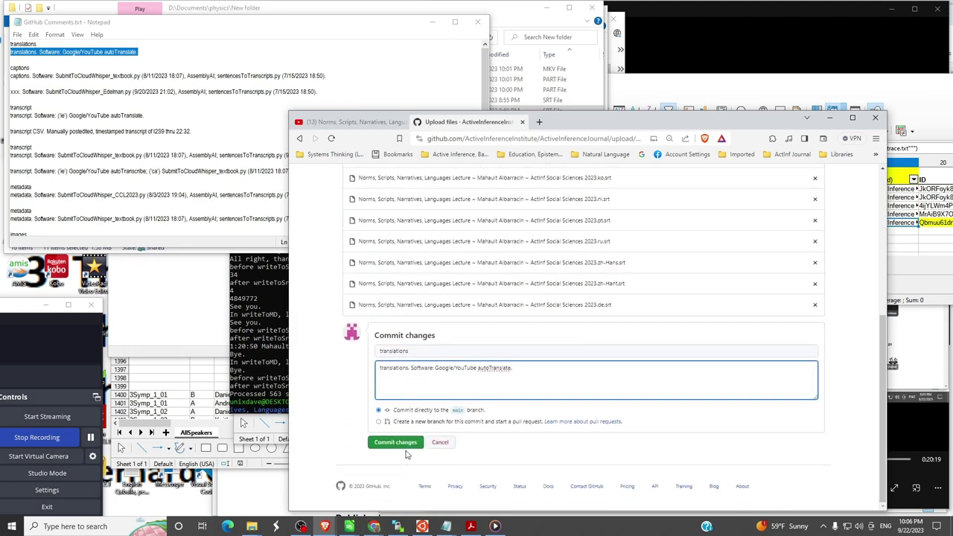
left_click(403, 444)
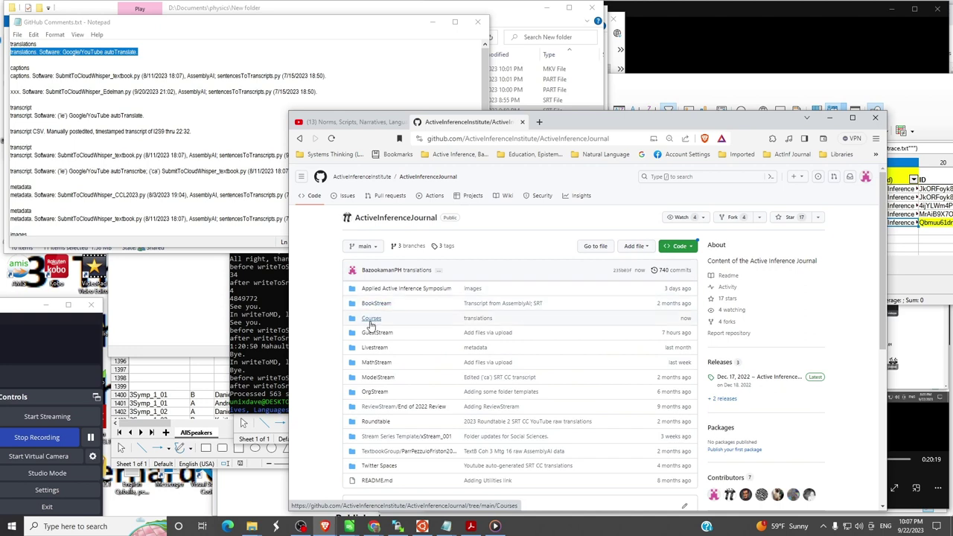
- Navigate Courses > ActiveInferenceForTheSocialSciences > NormsScripts_Lecture > Metadata in the repository
left_click(371, 320)
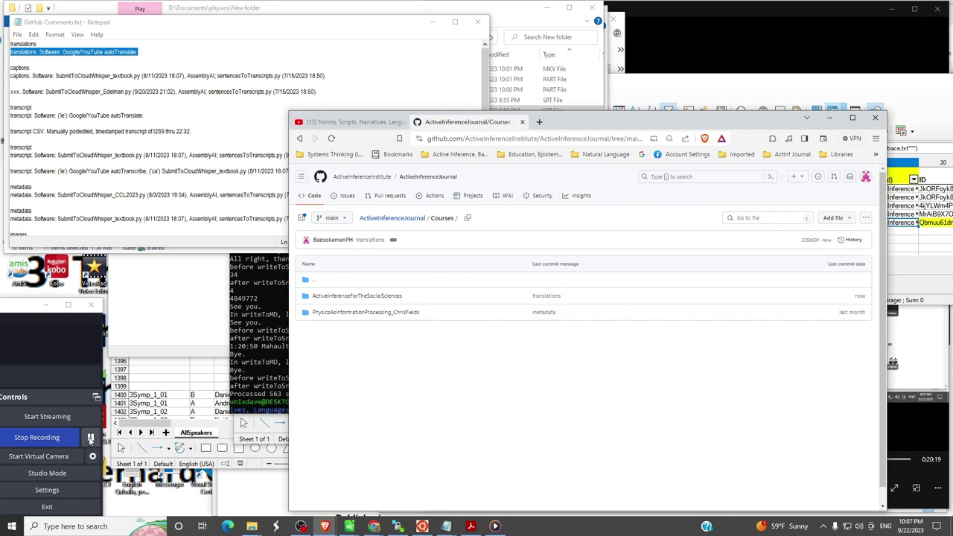
left_click(90, 439)
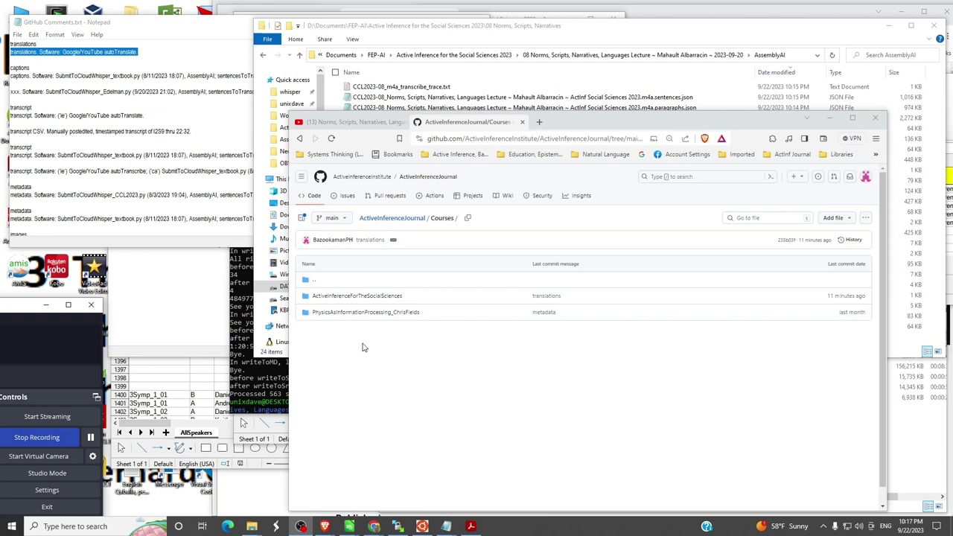
left_click(341, 298)
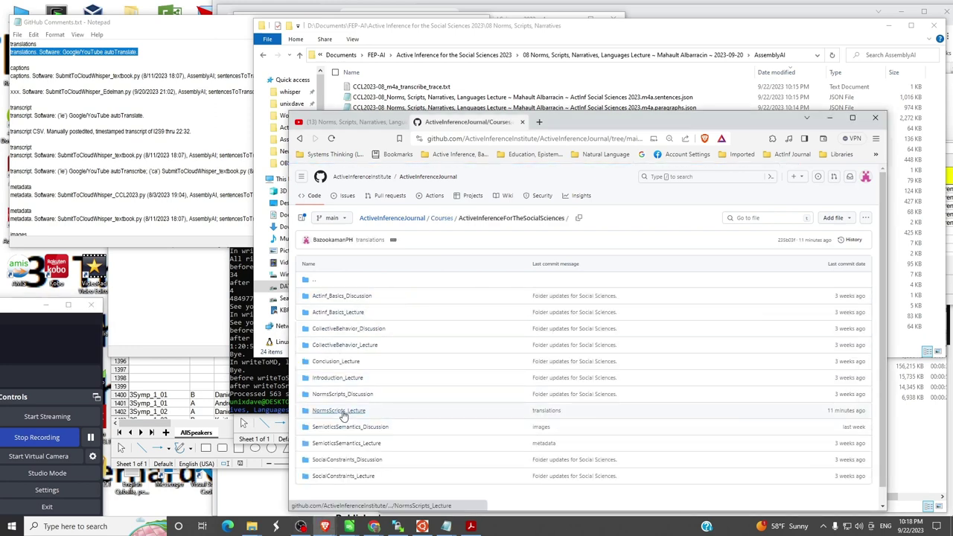
left_click(339, 412)
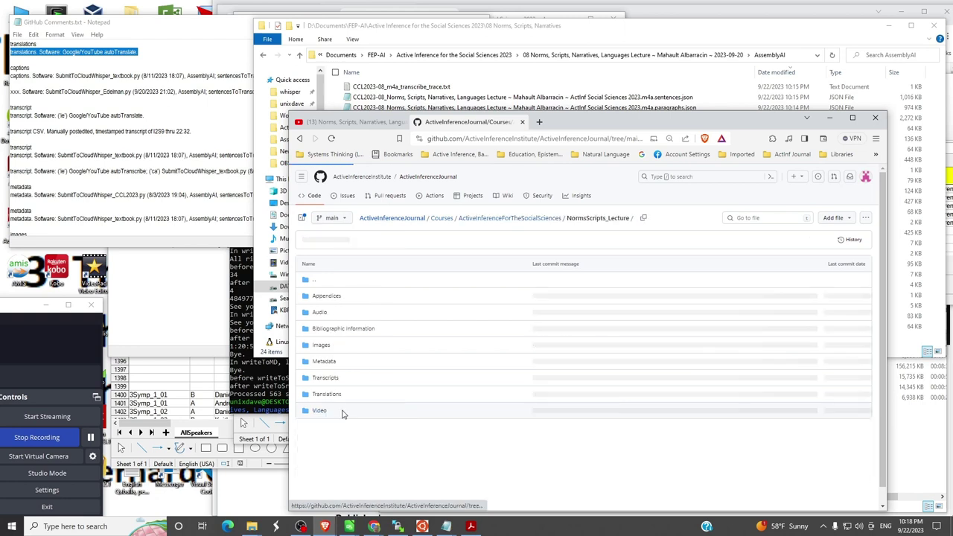
left_click(325, 361)
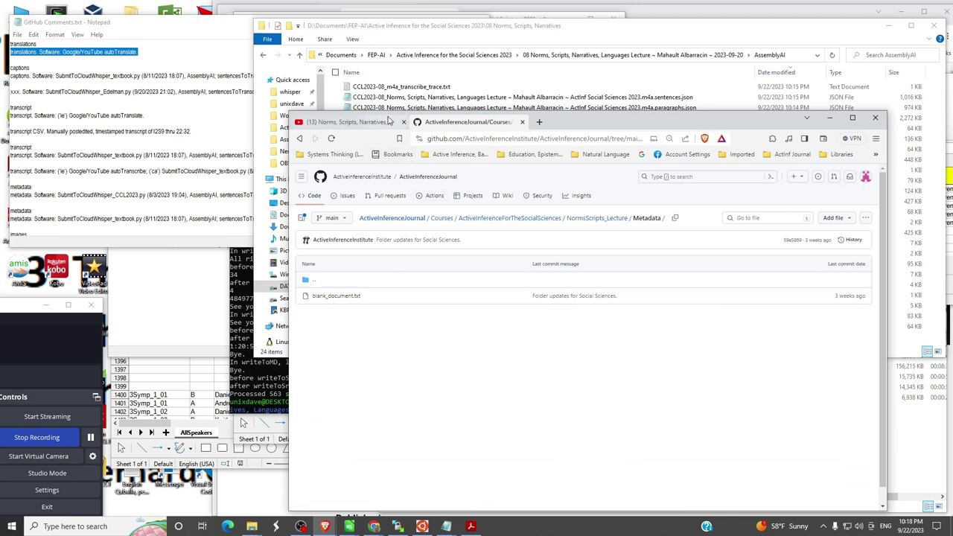
- Arrange the windows and select every AssemblyAI file from sentences.json to utterances.csv
left_click_drag(584, 122, 610, 303)
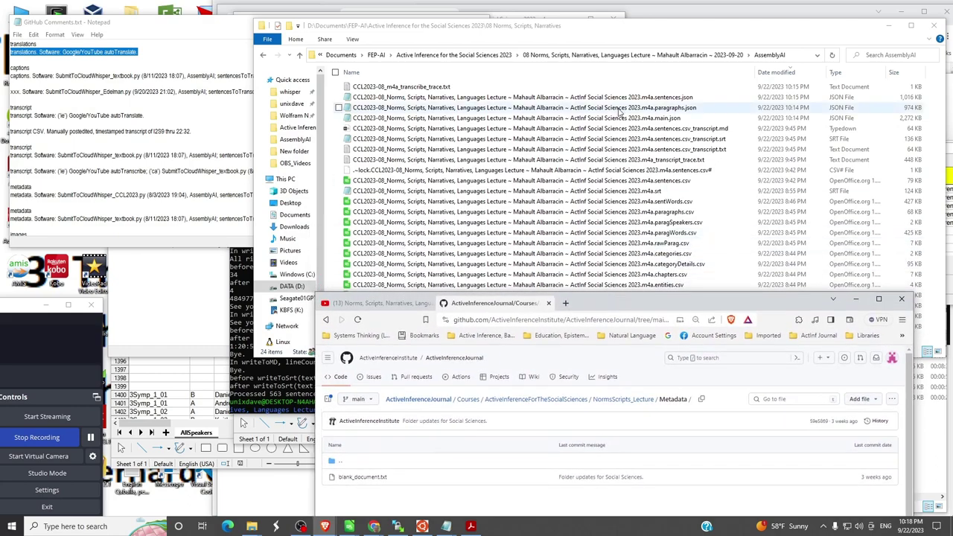
left_click_drag(611, 30, 415, 5)
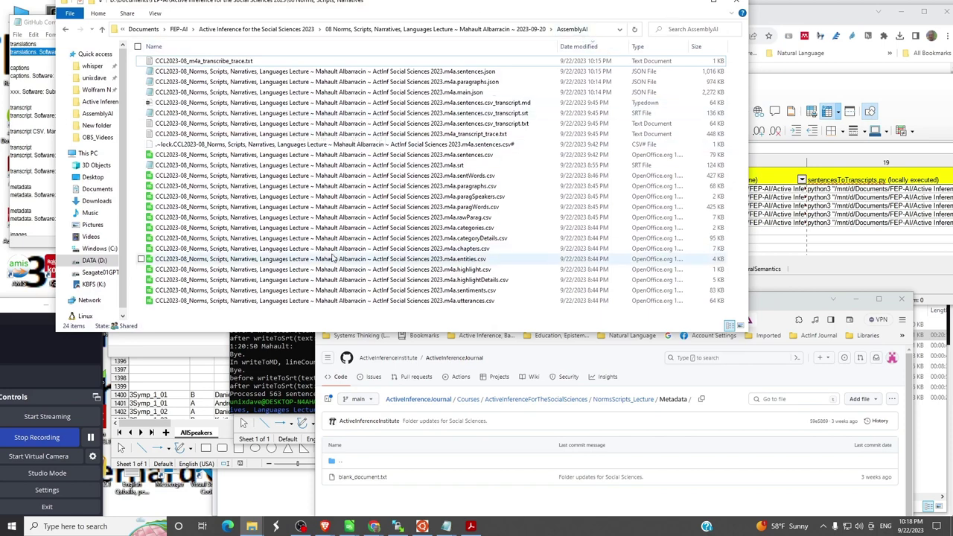
left_click(424, 300)
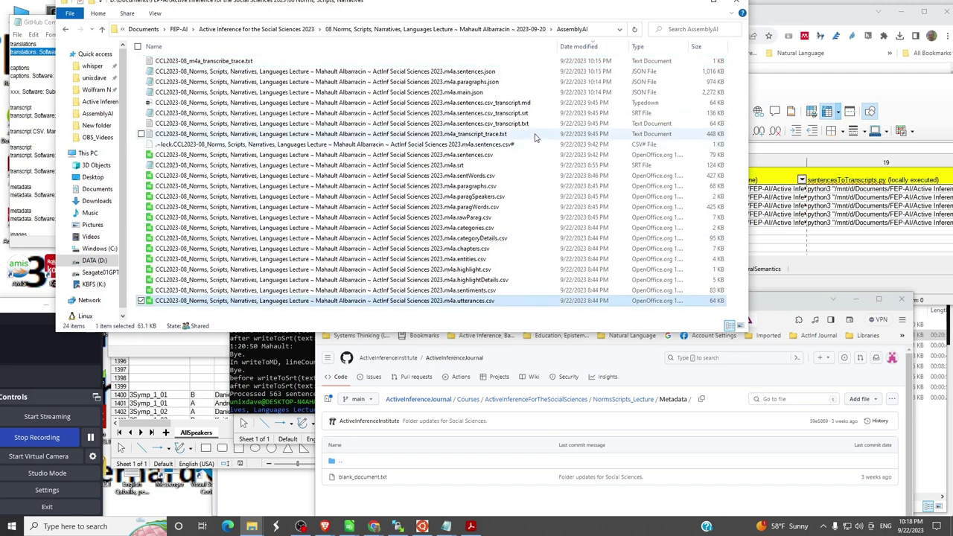
left_click(462, 72, "shift")
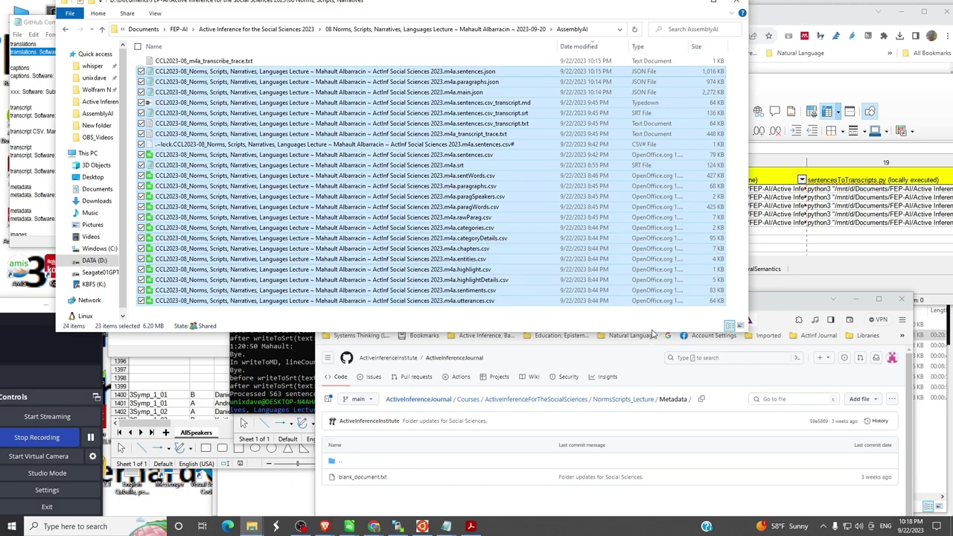
left_click_drag(651, 331, 646, 393)
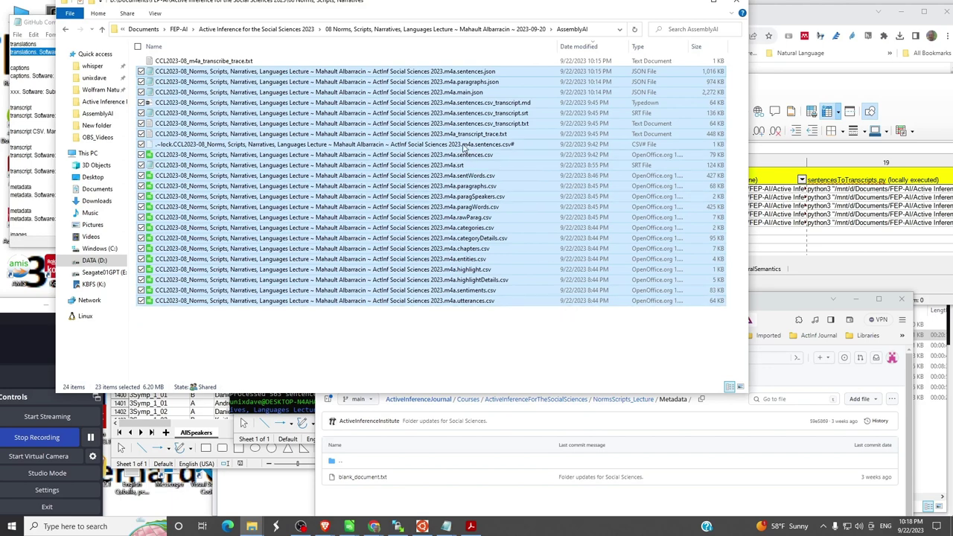
- Deselect the lock file, the m4a.srt captions and the transcript .srt, .md and .txt files
left_click(462, 146, "ctrl")
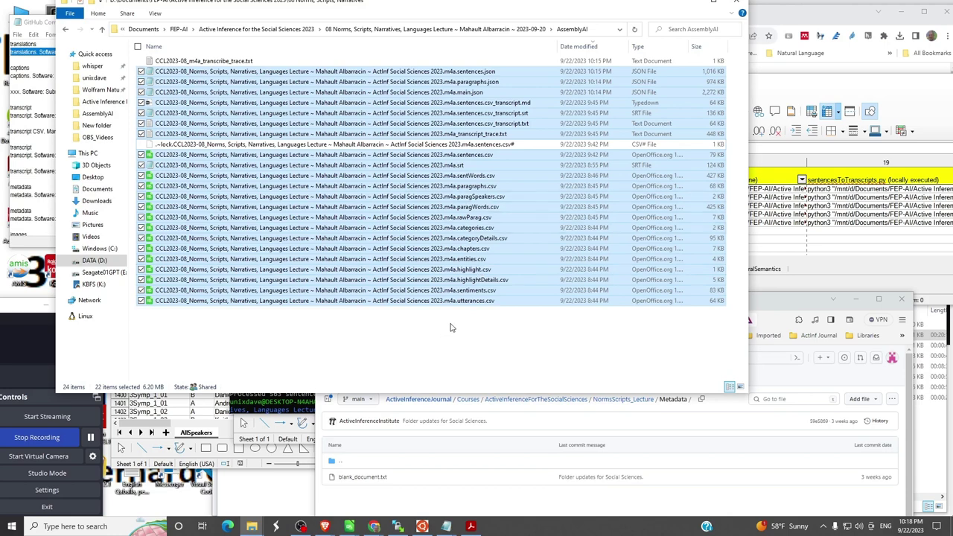
left_click(438, 167, "ctrl")
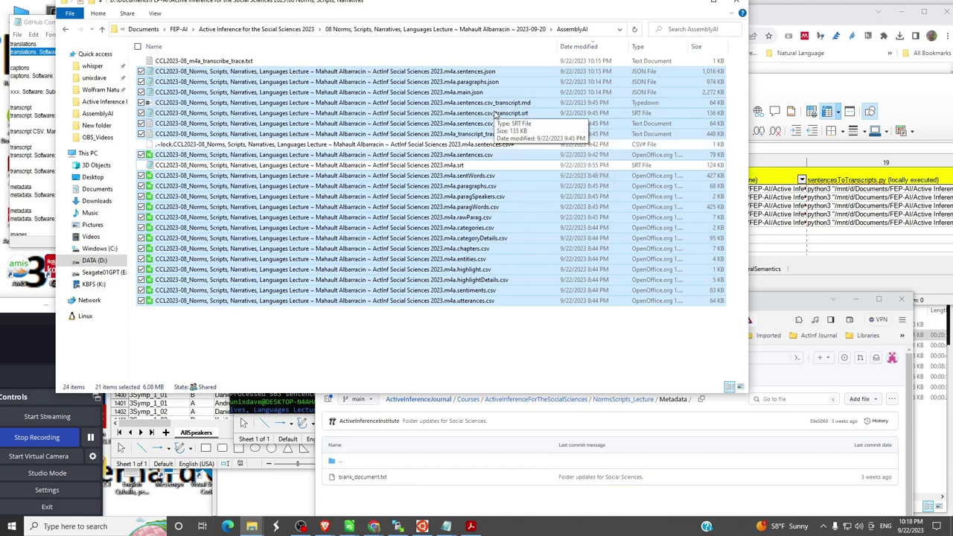
left_click(497, 114, "ctrl")
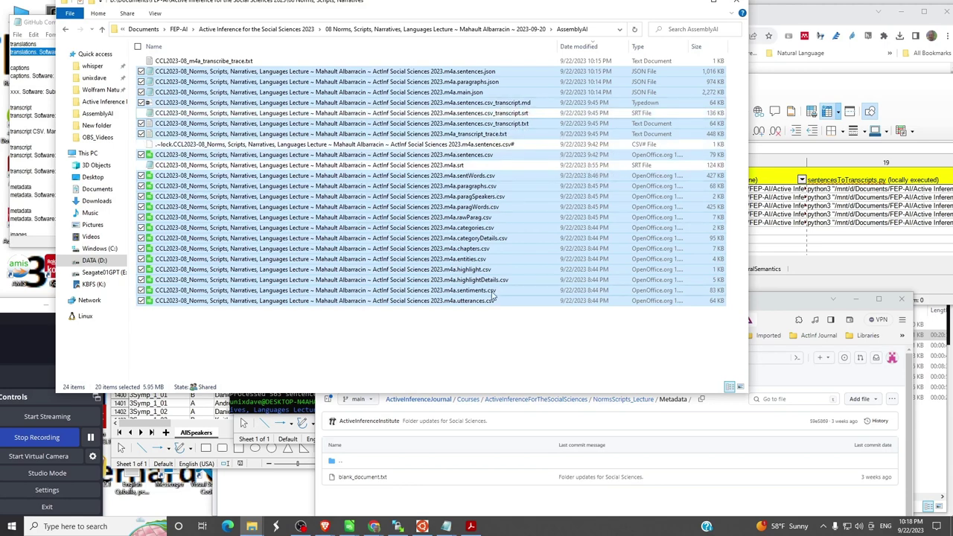
left_click(495, 104, "ctrl")
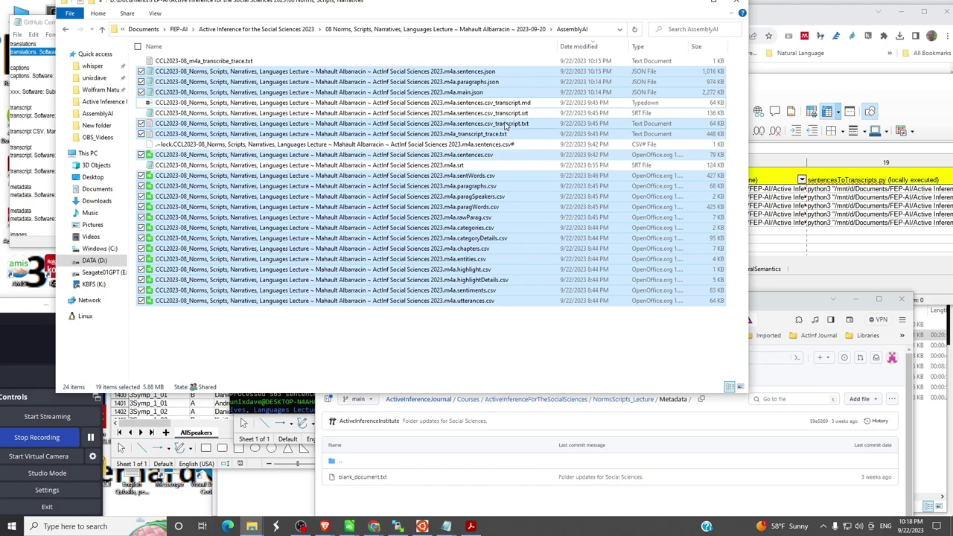
left_click(505, 124, "ctrl")
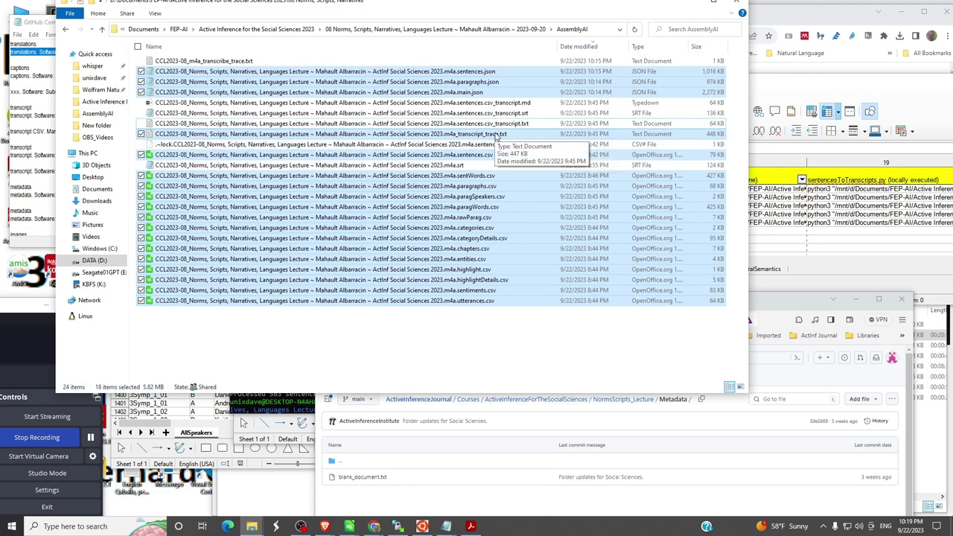
- Swap transcript_trace.txt for transcribe_trace.txt and drag the 18 selected files onto GitHub
left_click(496, 135, "ctrl")
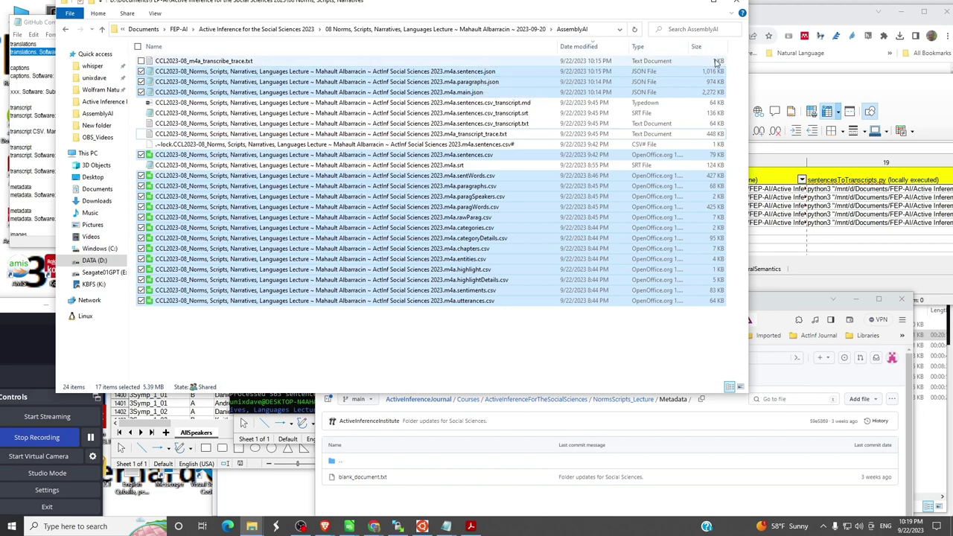
left_click(190, 61, "ctrl")
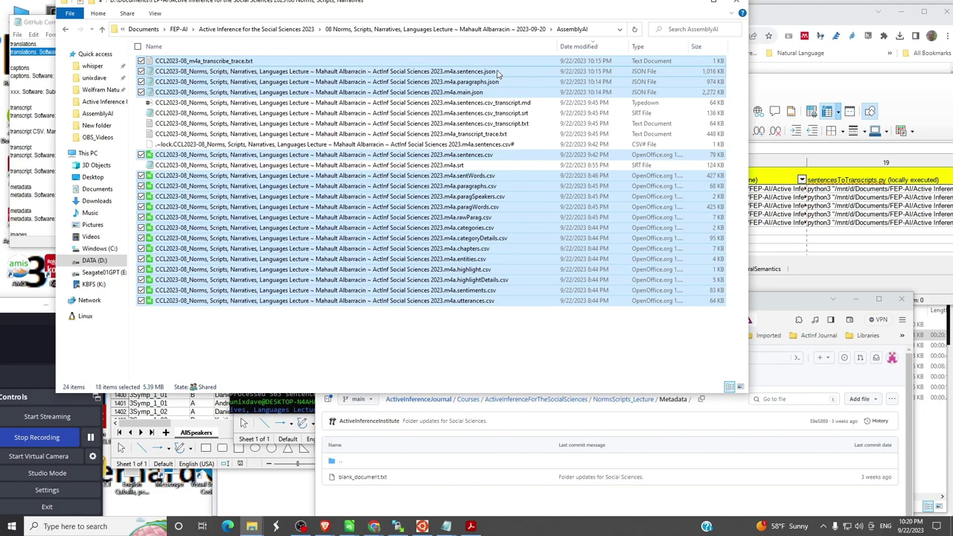
left_click_drag(502, 84, 594, 445)
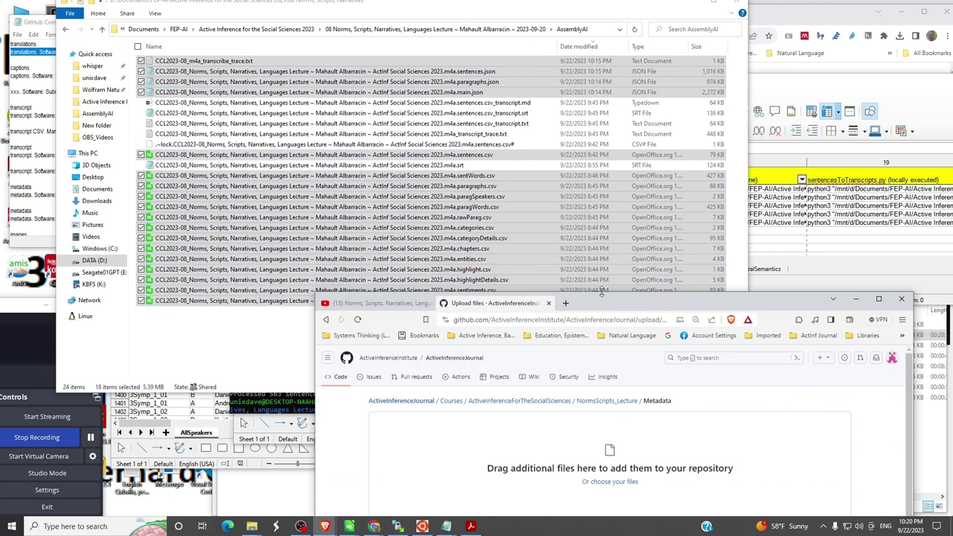
- Drop the files into the Metadata upload area and select 'metadata' in the notes
left_click_drag(603, 295, 597, 153)
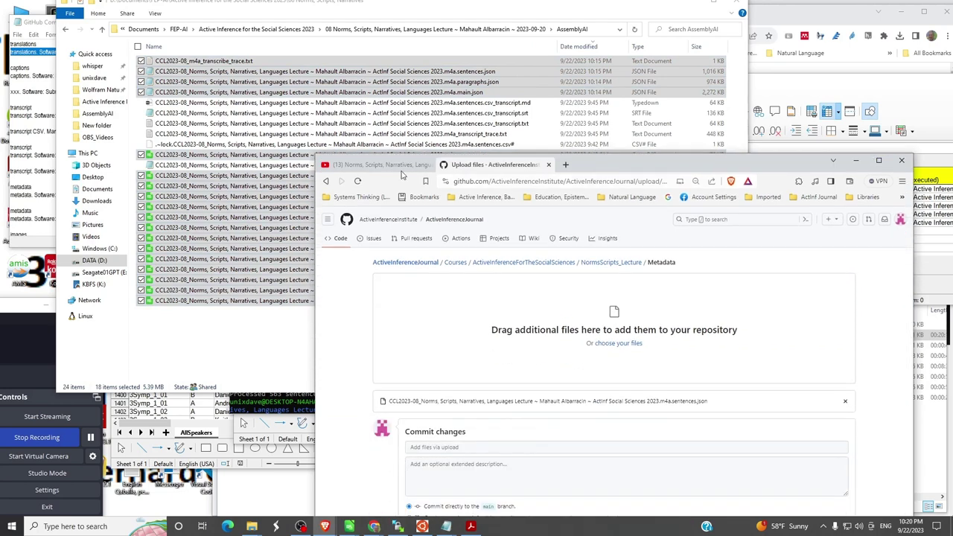
left_click(49, 166)
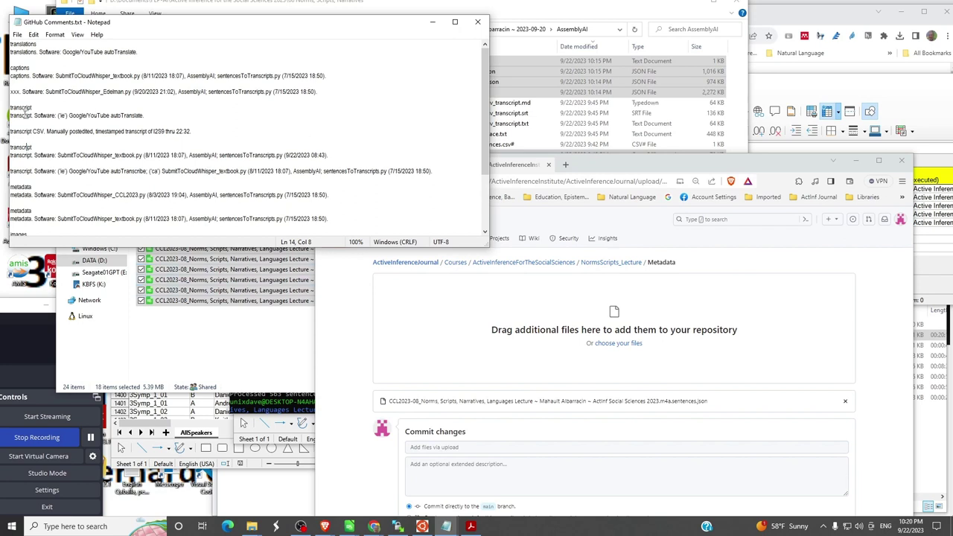
scroll(85, 146, "down", 4)
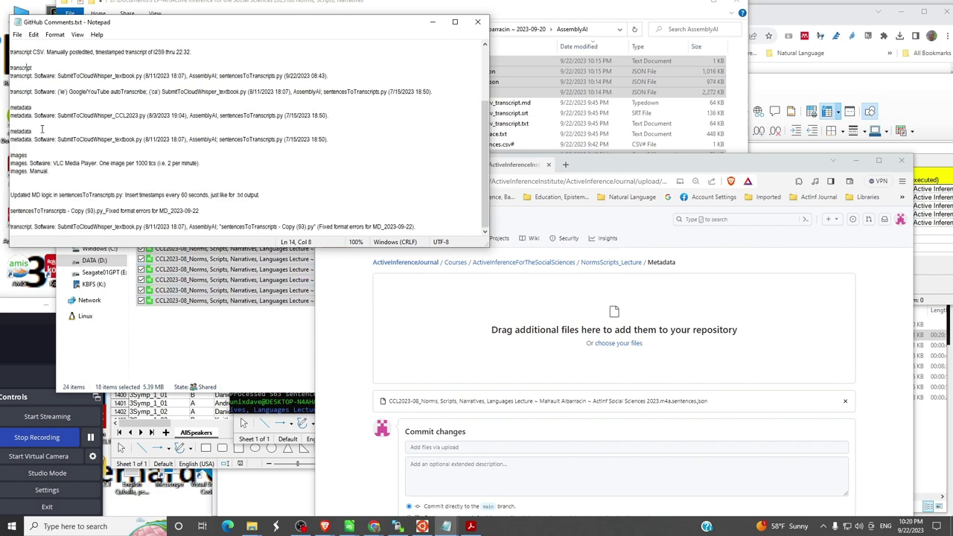
left_click_drag(39, 134, 3, 134)
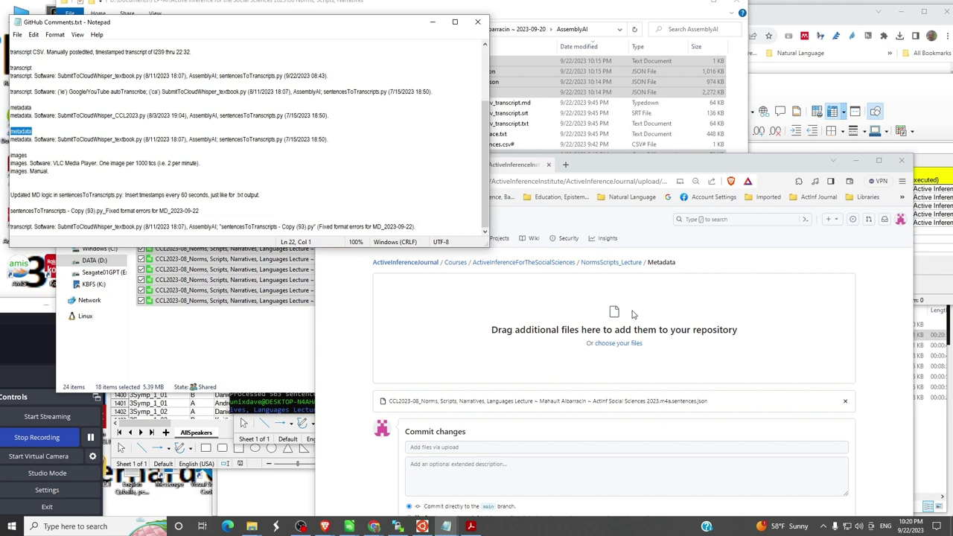
left_click(694, 164)
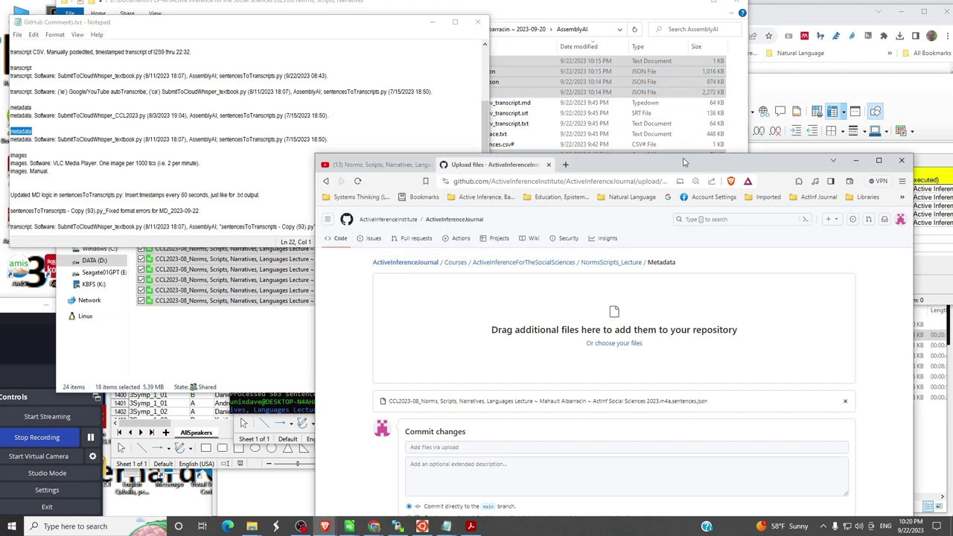
- Exclude sentences.json and drag the remaining 17 files into the Metadata upload area
left_click(605, 12)
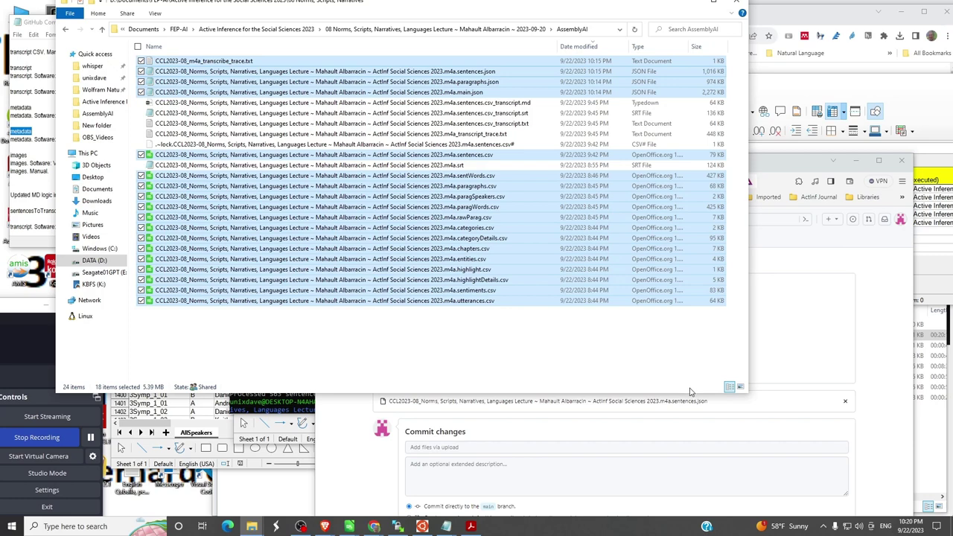
left_click_drag(694, 396, 700, 349)
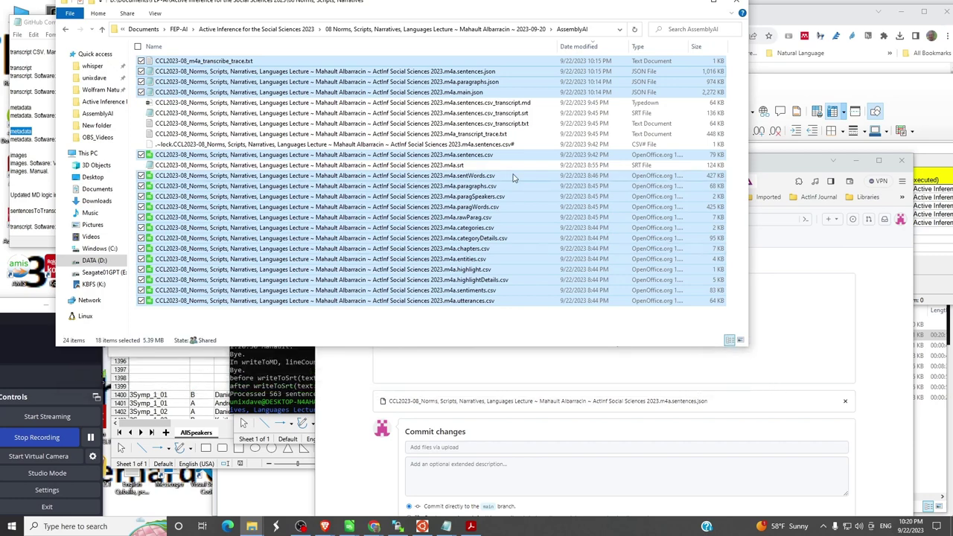
left_click(478, 73, "ctrl")
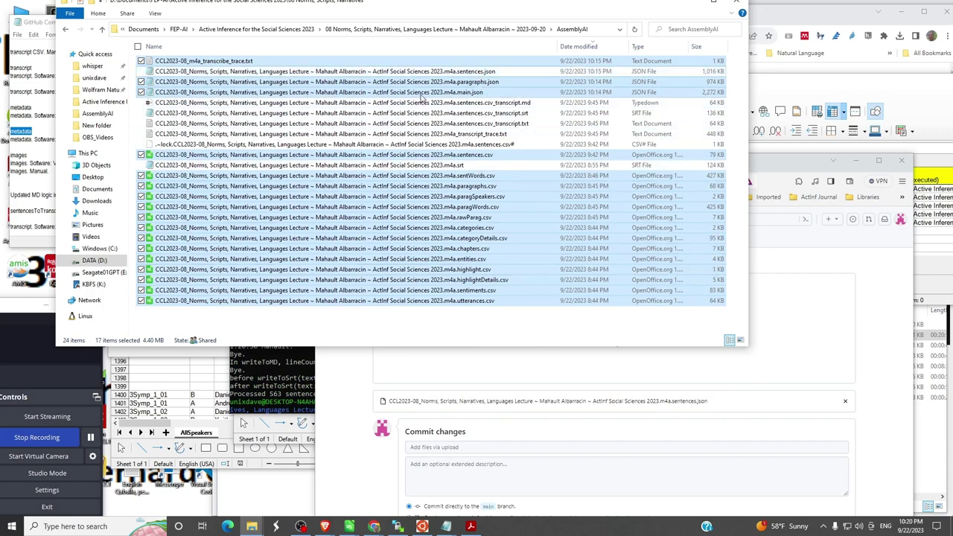
left_click_drag(420, 86, 810, 343)
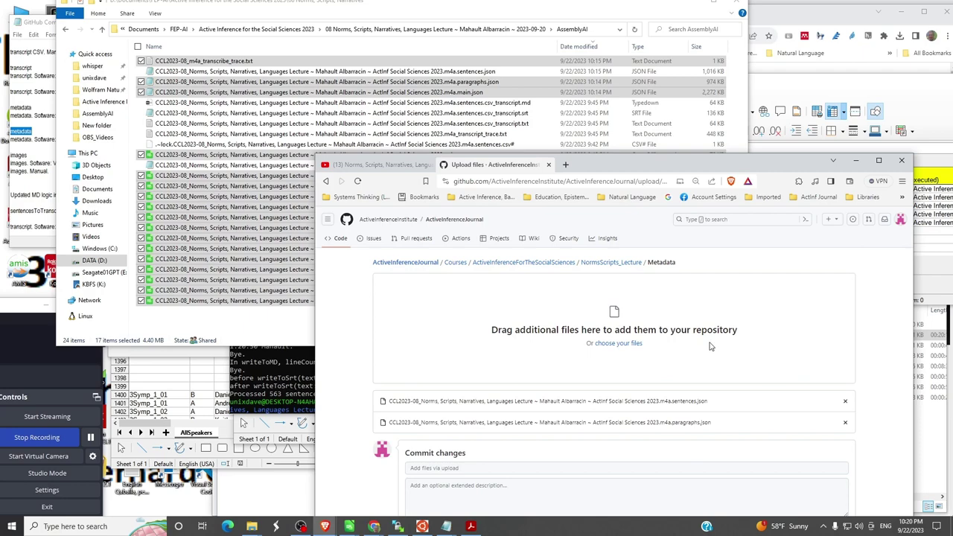
left_click_drag(612, 161, 592, 15)
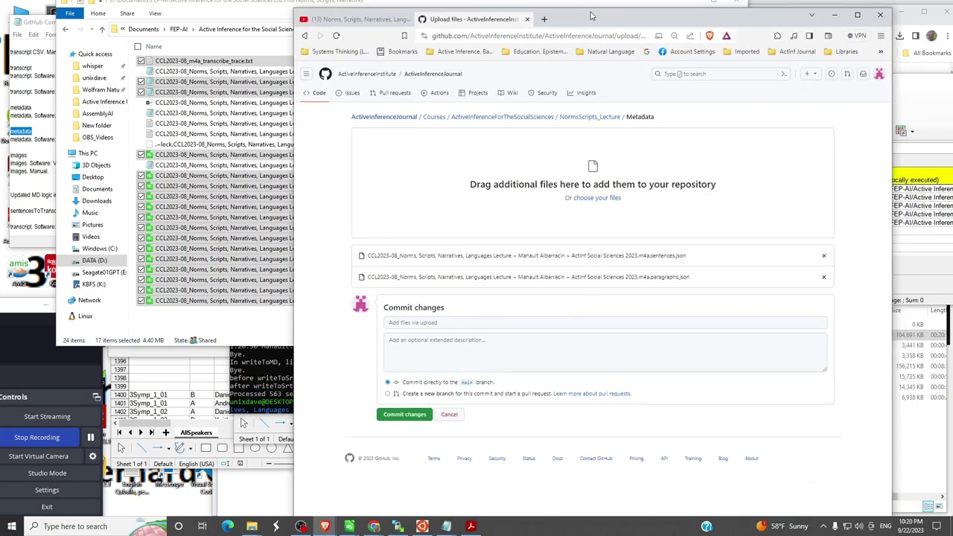